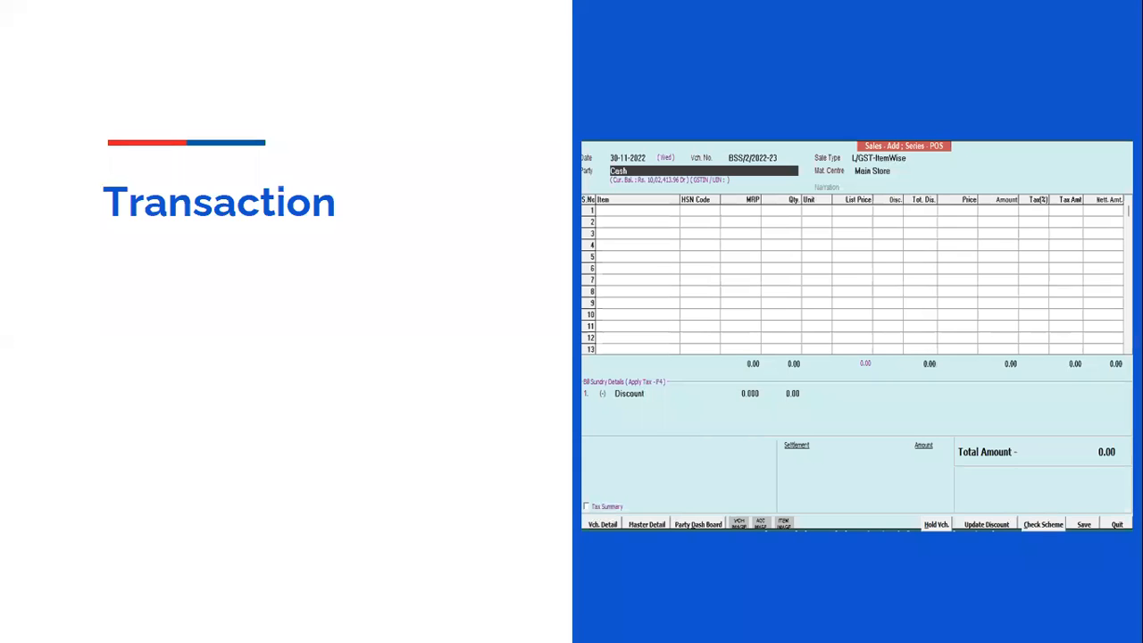
Switch to Busy 21 using the Webinar desktop shortcut and open the Advance Voucher Series Configuration company for F.Y. 2022-23.
key("super+d")
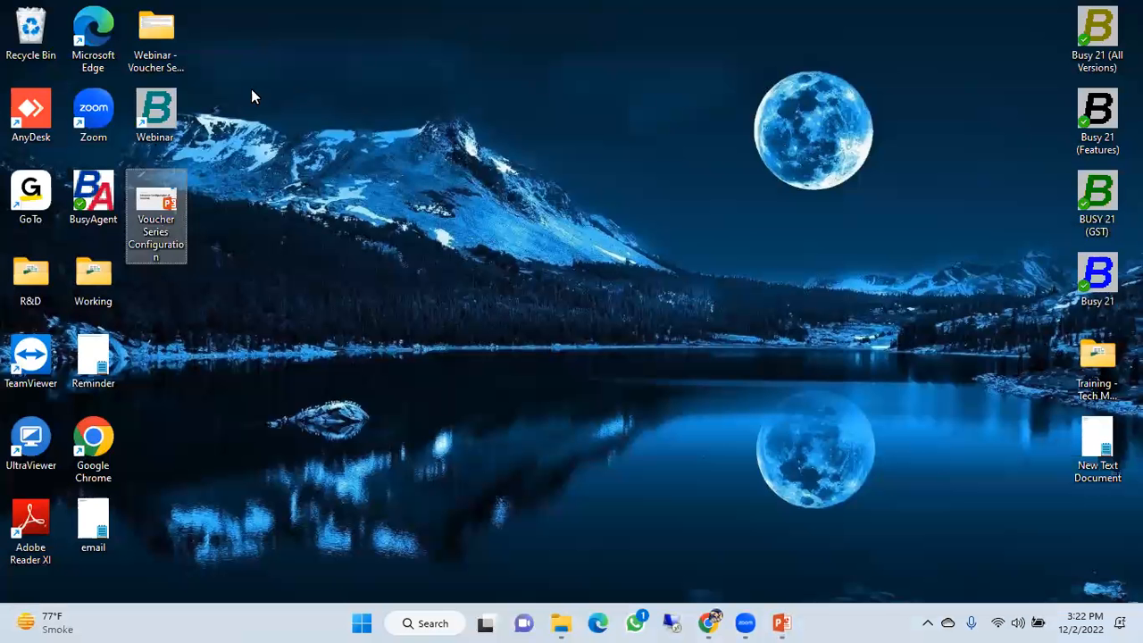
double_click(156, 109)
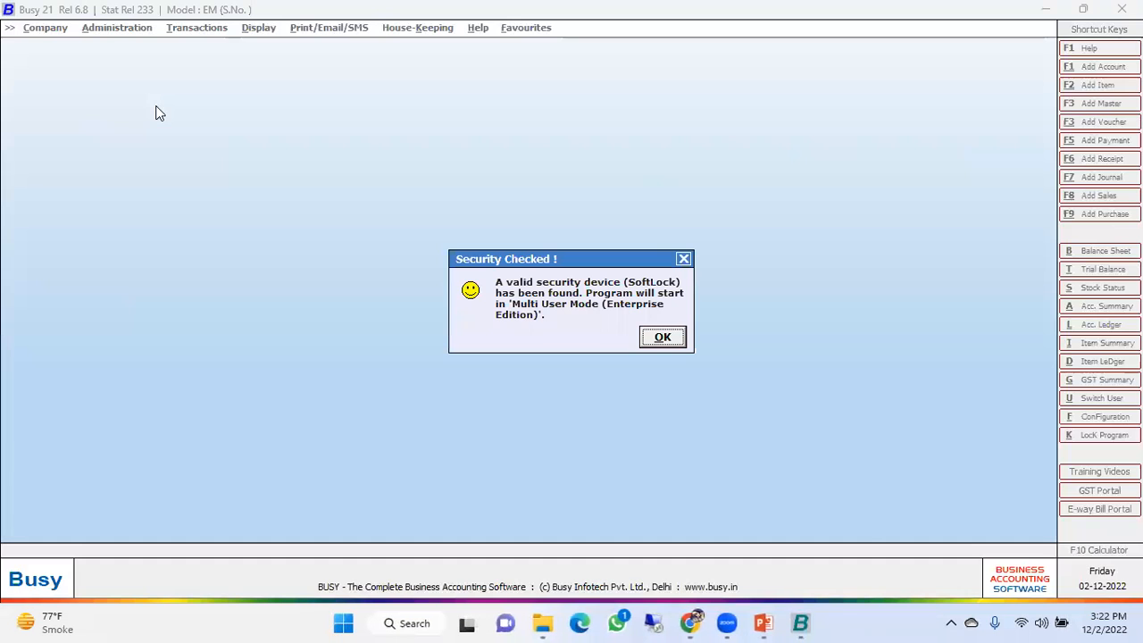
key("Return")
key("Return")
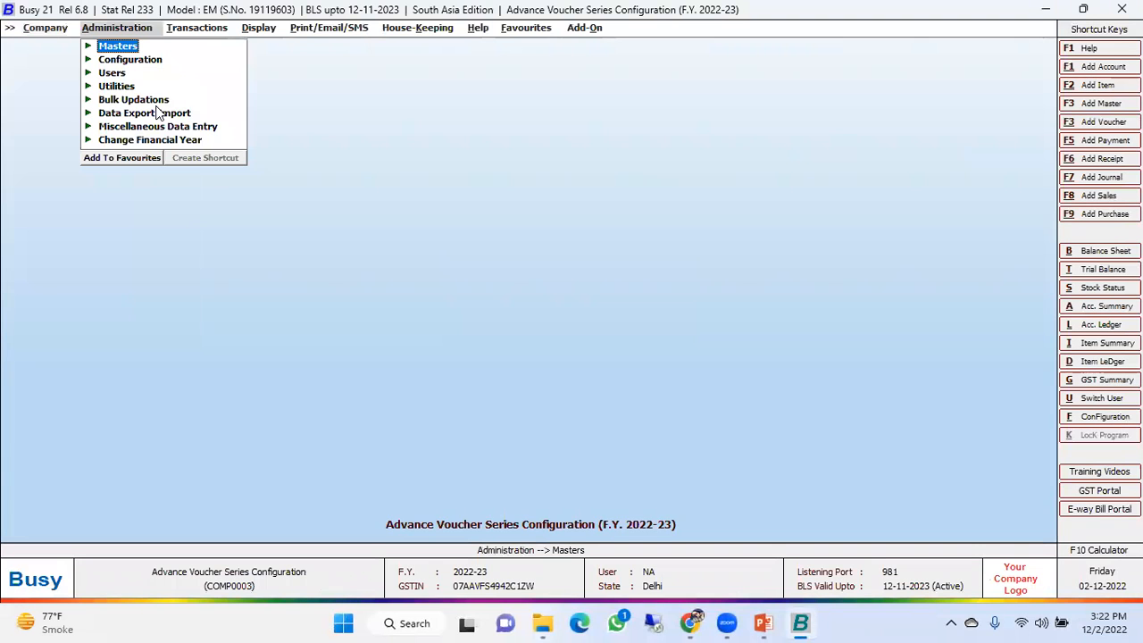
Open Voucher Series Configuration from the company's administration configuration options.
key("Right")
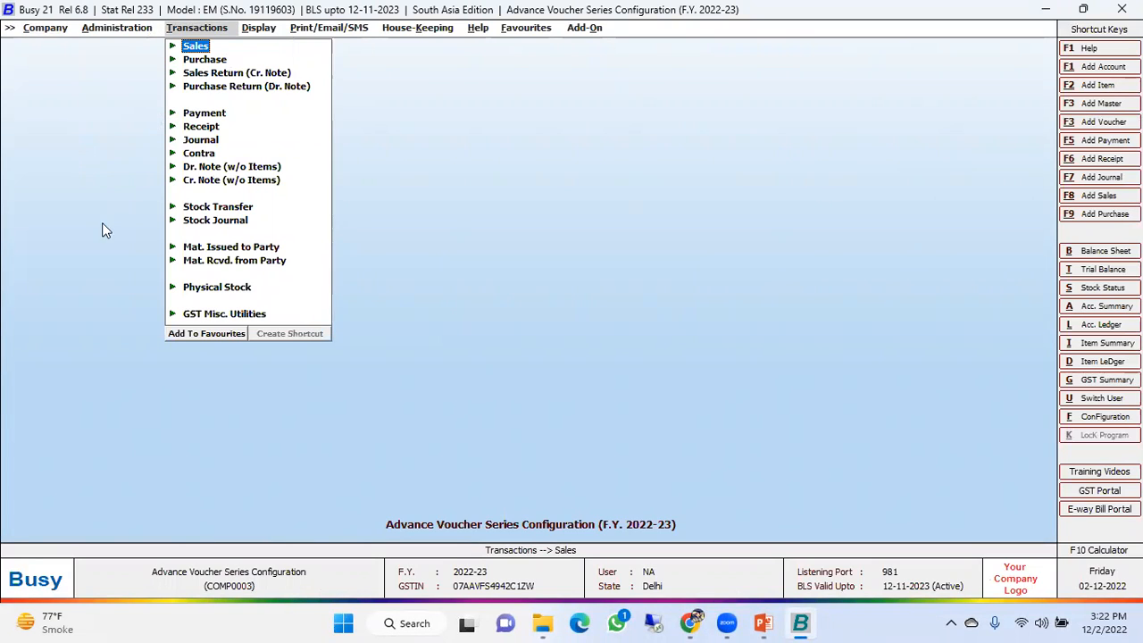
key("Left")
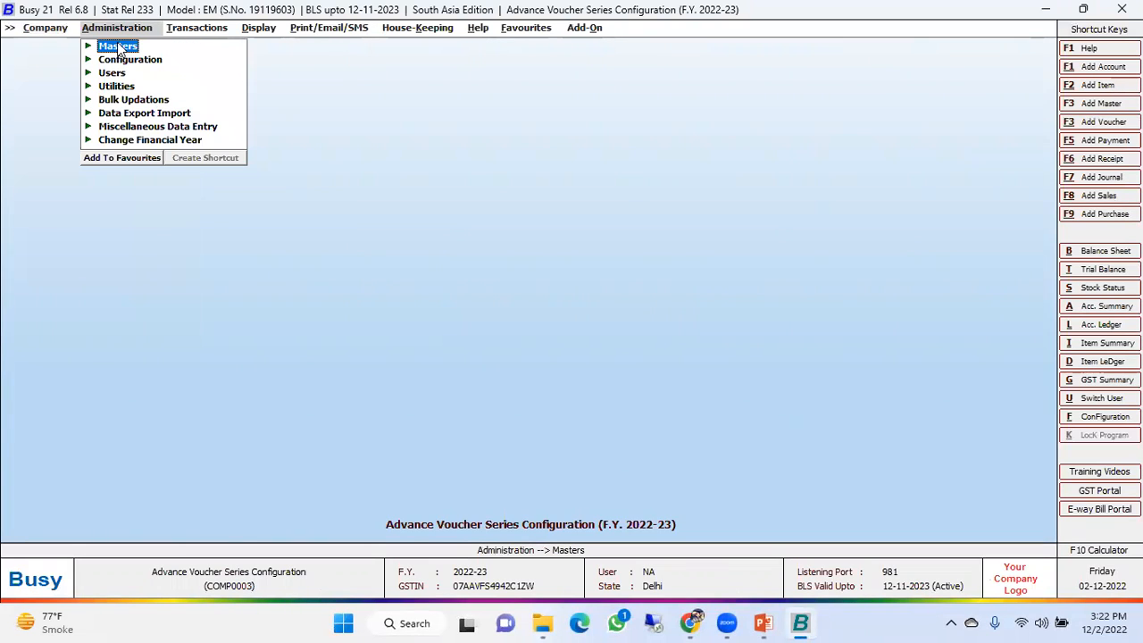
key("Down")
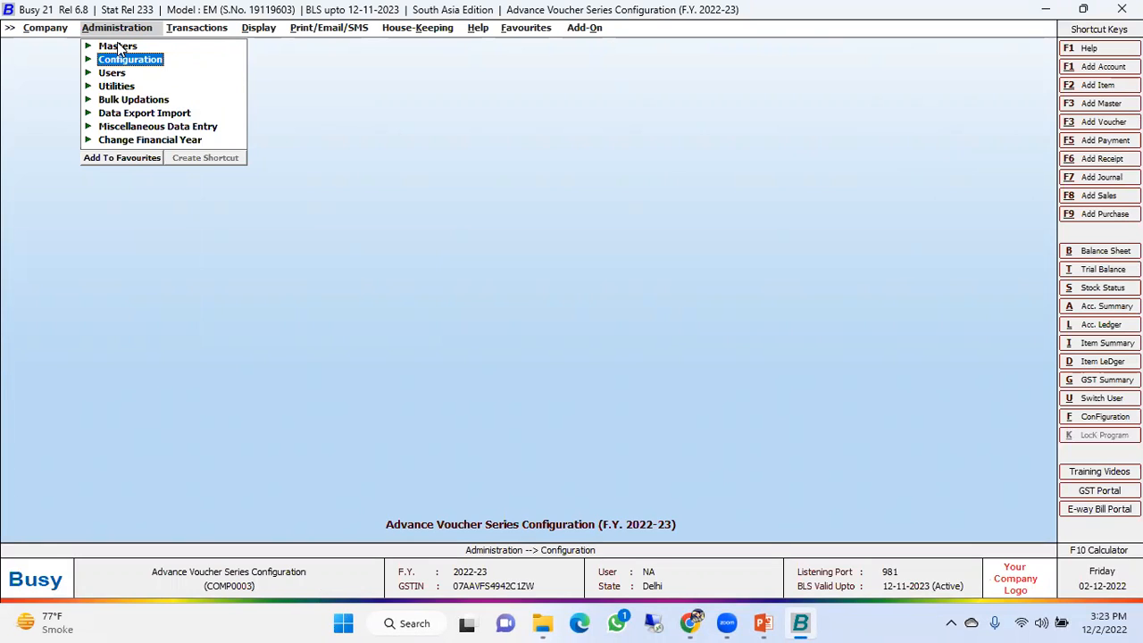
key("Return")
key("Down")
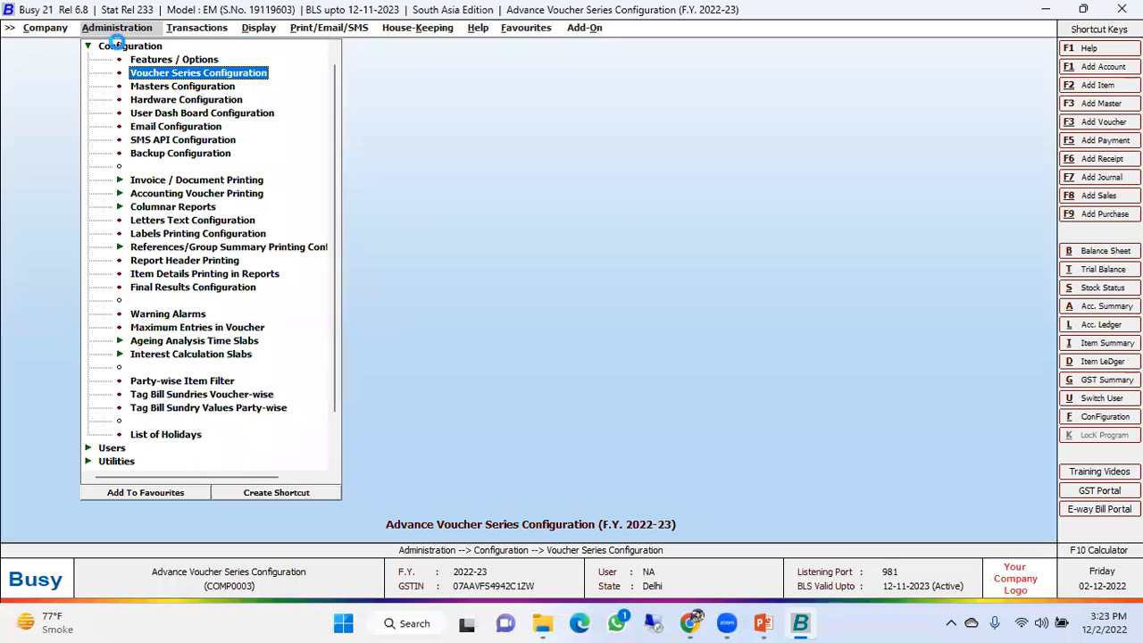
key("Return")
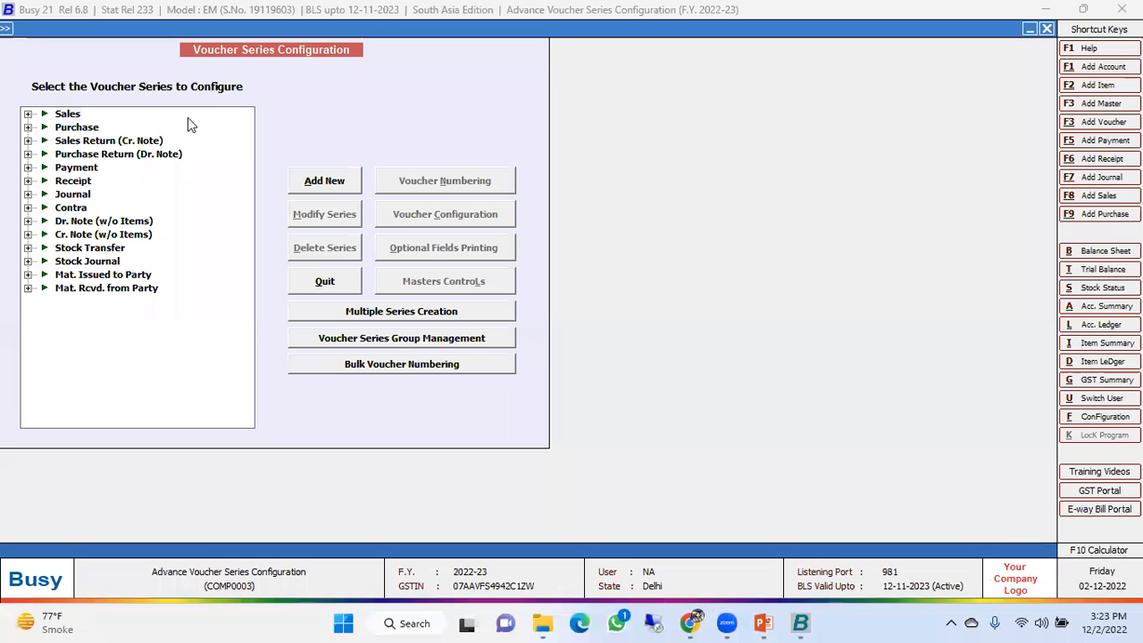
Close Voucher Series Configuration and reopen it from the administration configuration options.
left_click(306, 278)
key("Up")
key("Up")
key("Up")
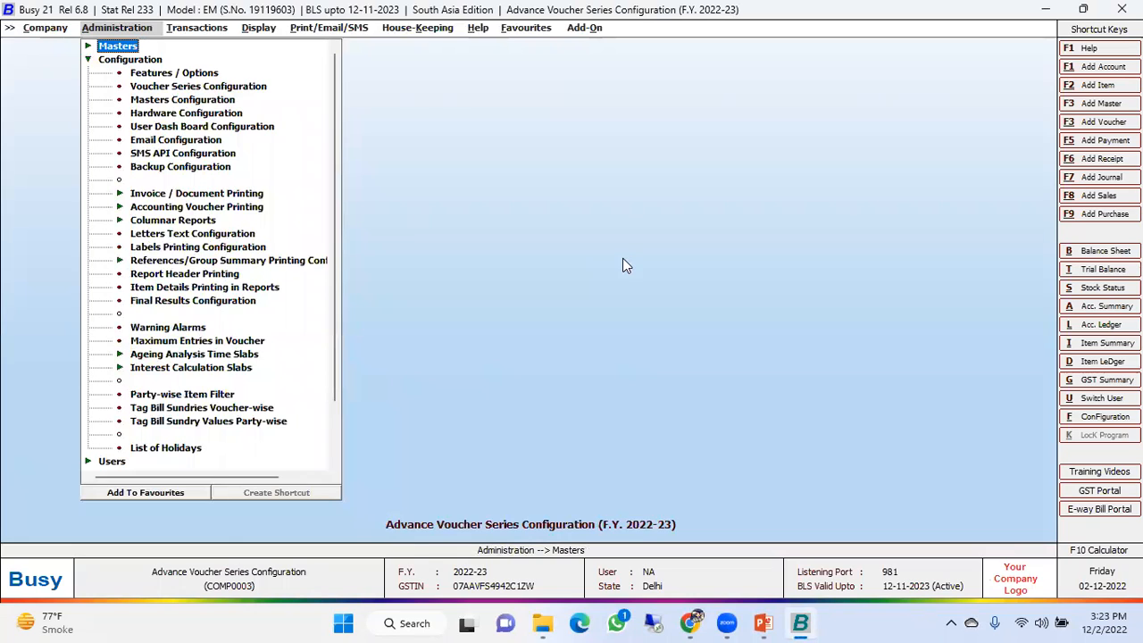
key("Down")
key("Down")
key("Down")
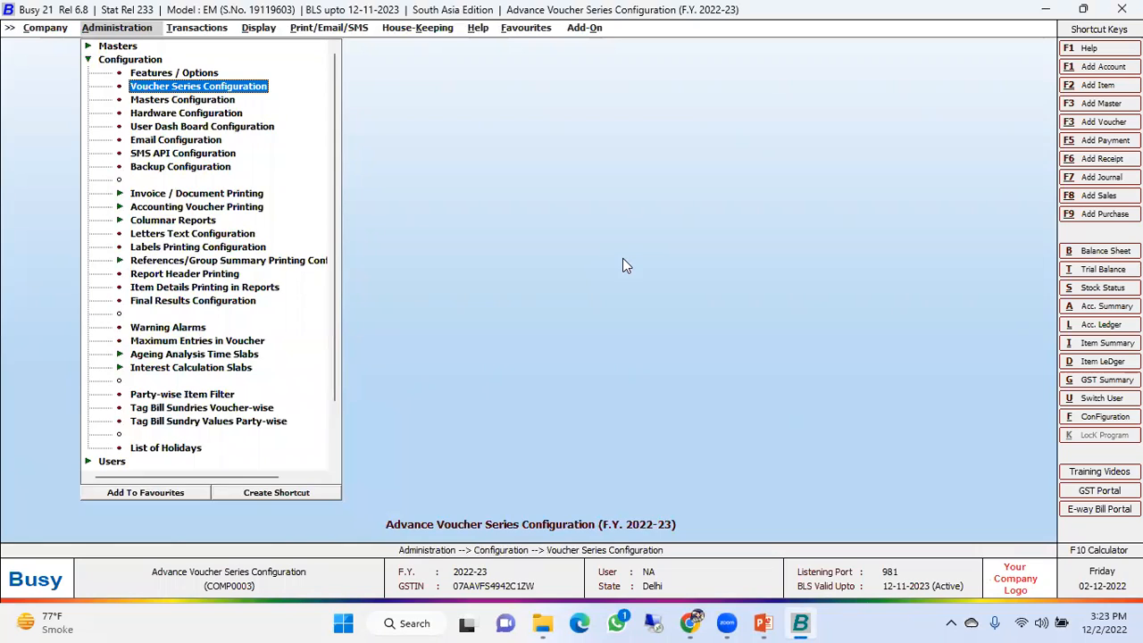
key("Return")
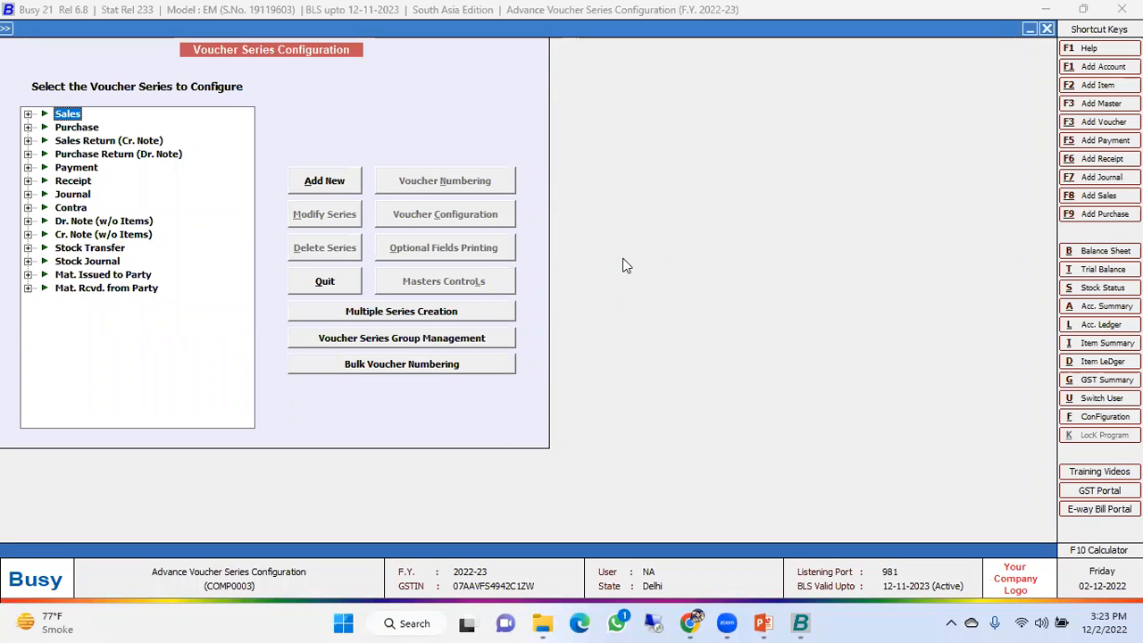
Review the voucher types that can be configured, from Sales through Mat. Rcvd. from Party.
key("Down")
key("Down")
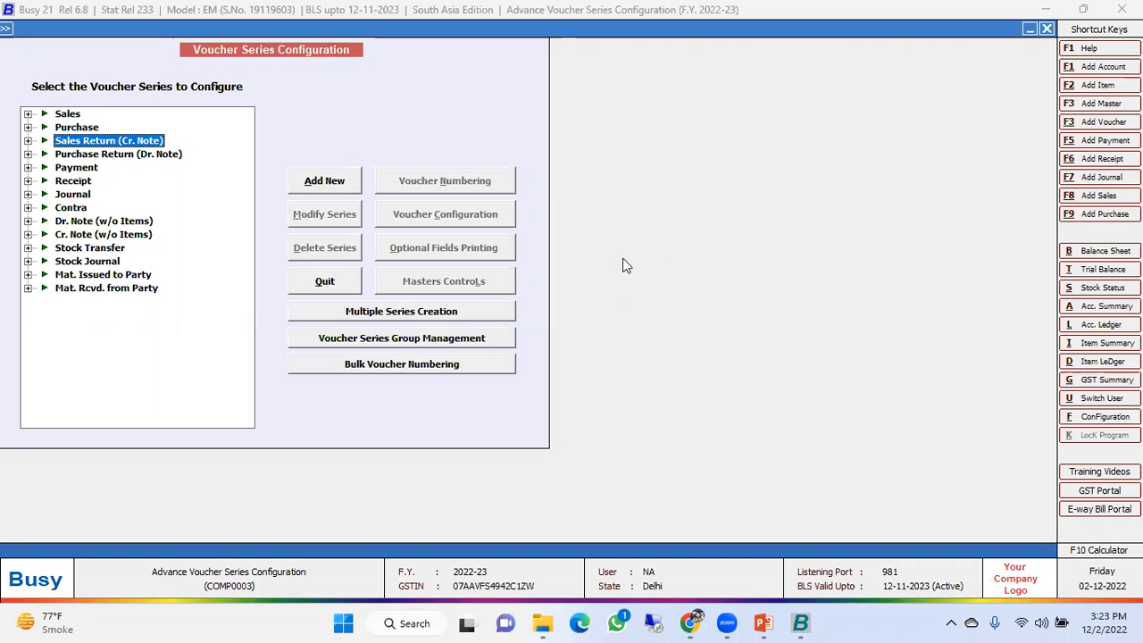
key("Down")
key("Down")
key("Down")
key("Down")
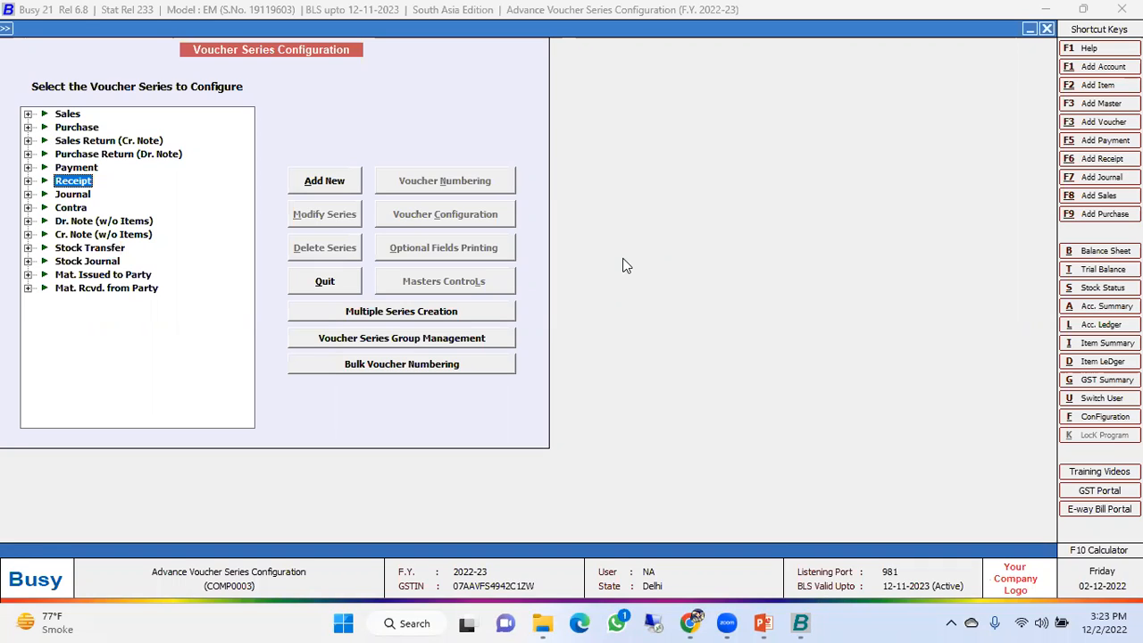
key("Down")
key("Down")
key("Down")
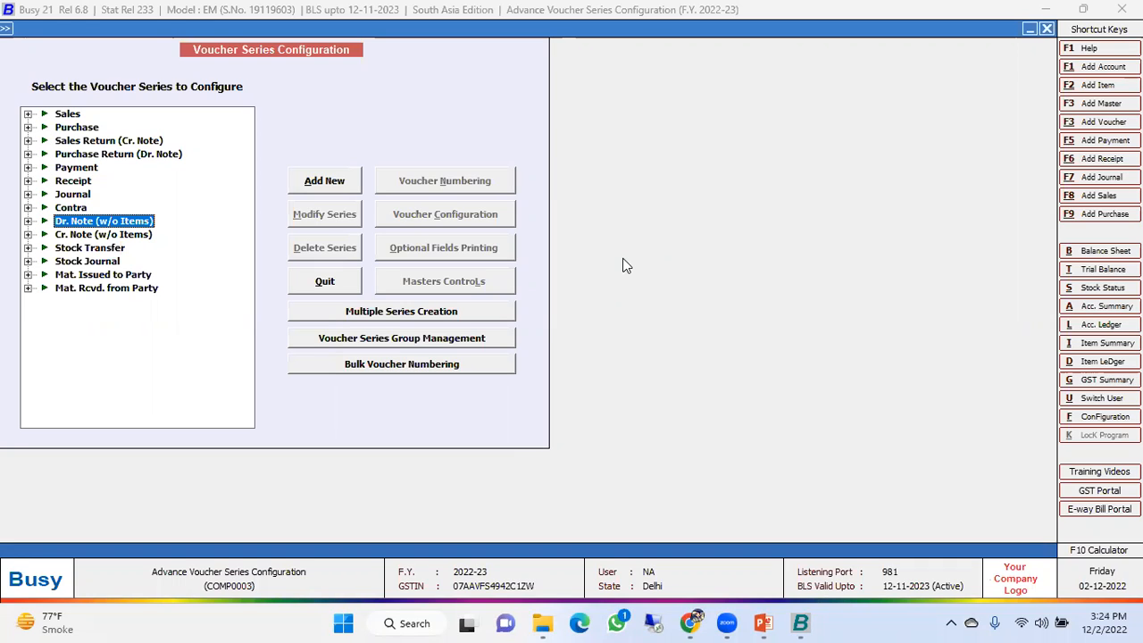
key("Down")
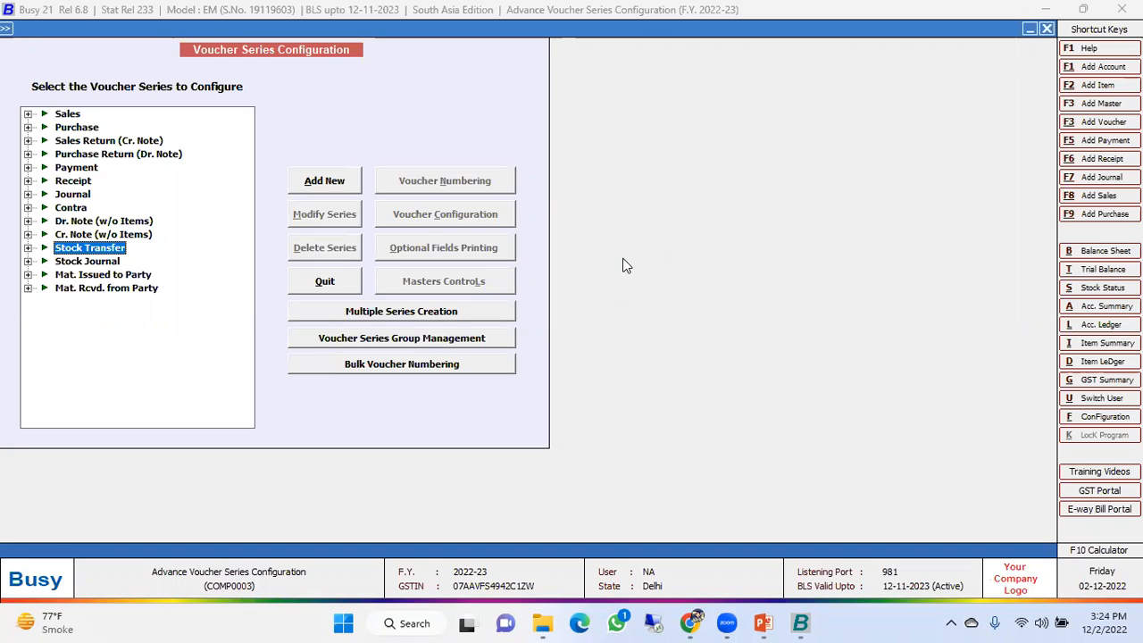
key("Down")
key("Down")
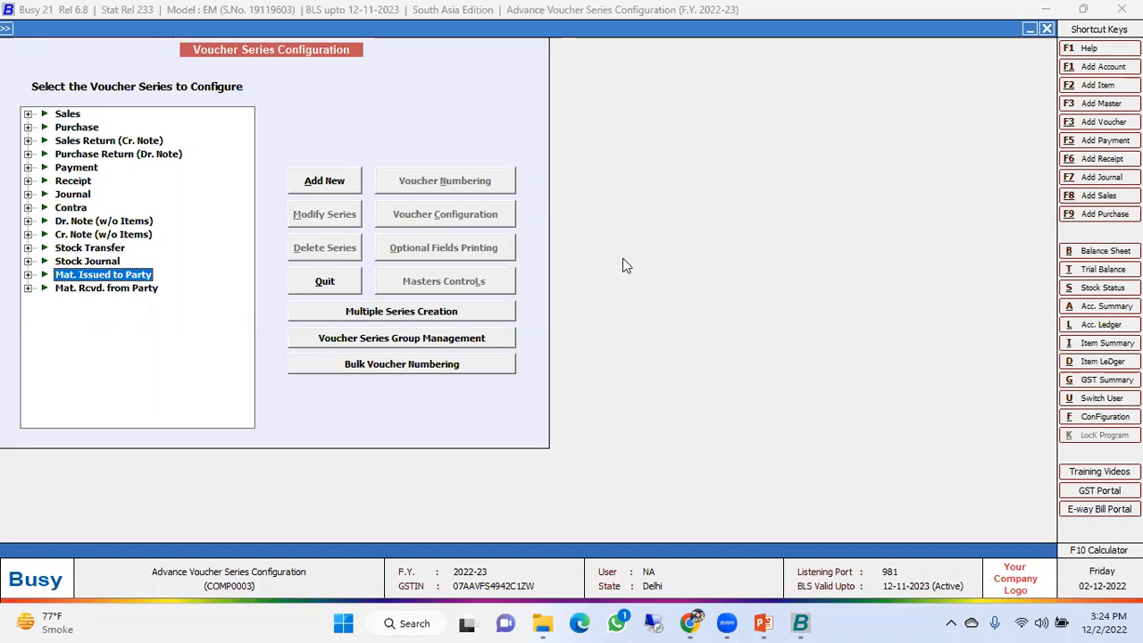
key("Down")
key("Up")
key("Up")
key("Up")
key("Up")
key("Up")
key("Up")
key("Up")
key("Up")
key("Up")
key("Up")
key("Up")
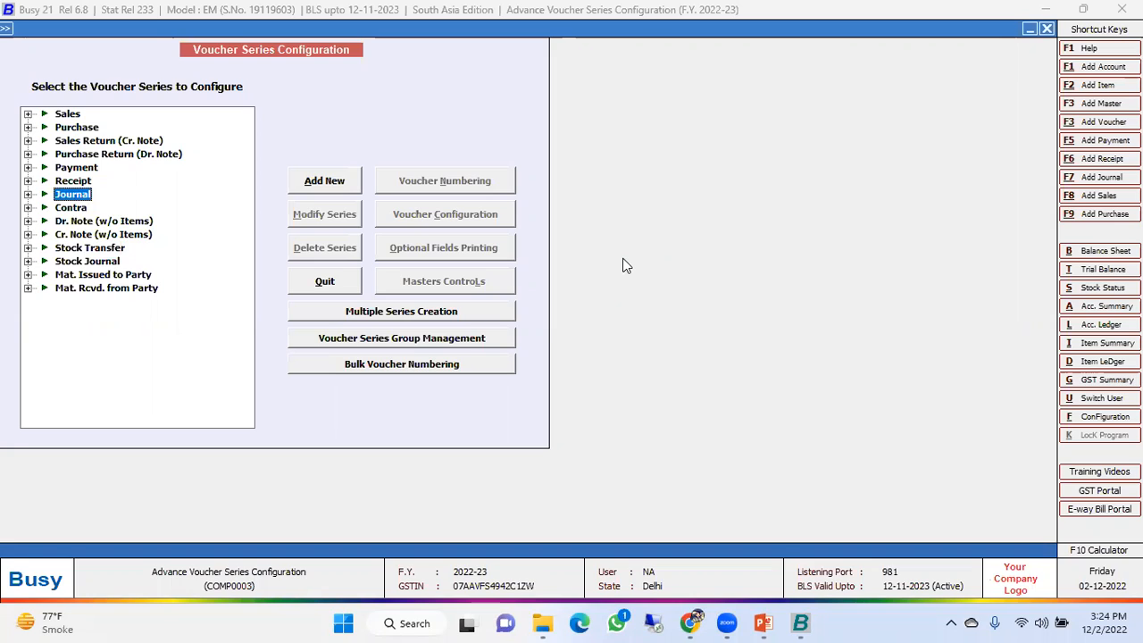
key("Up")
key("Up")
key("Down")
key("Down")
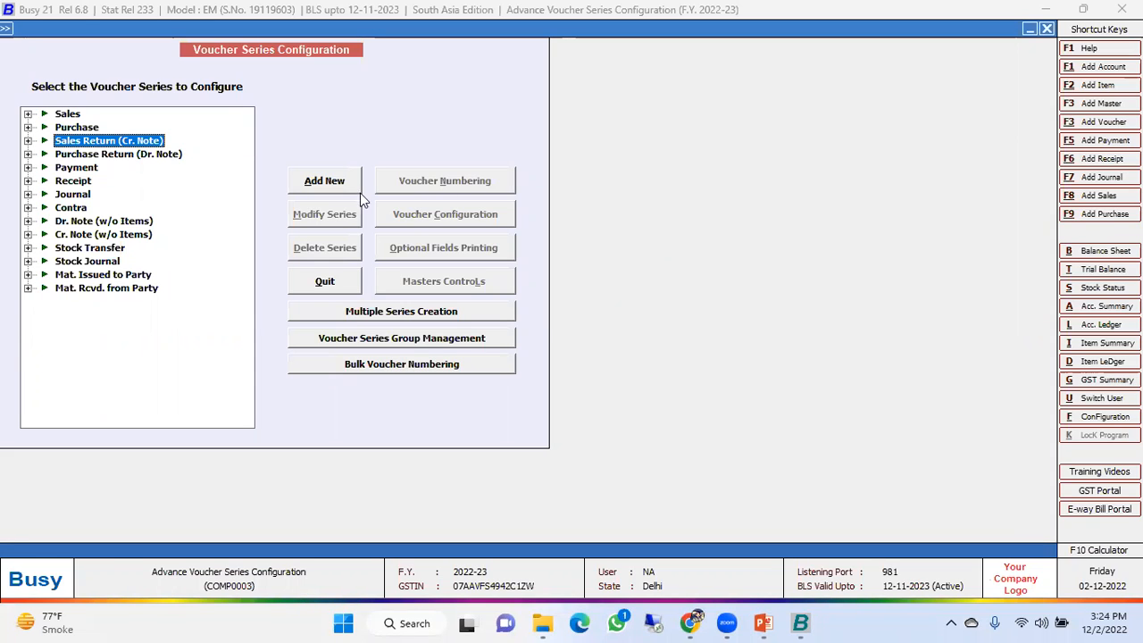
key("Down")
key("Down")
key("Down")
key("Down")
key("Down")
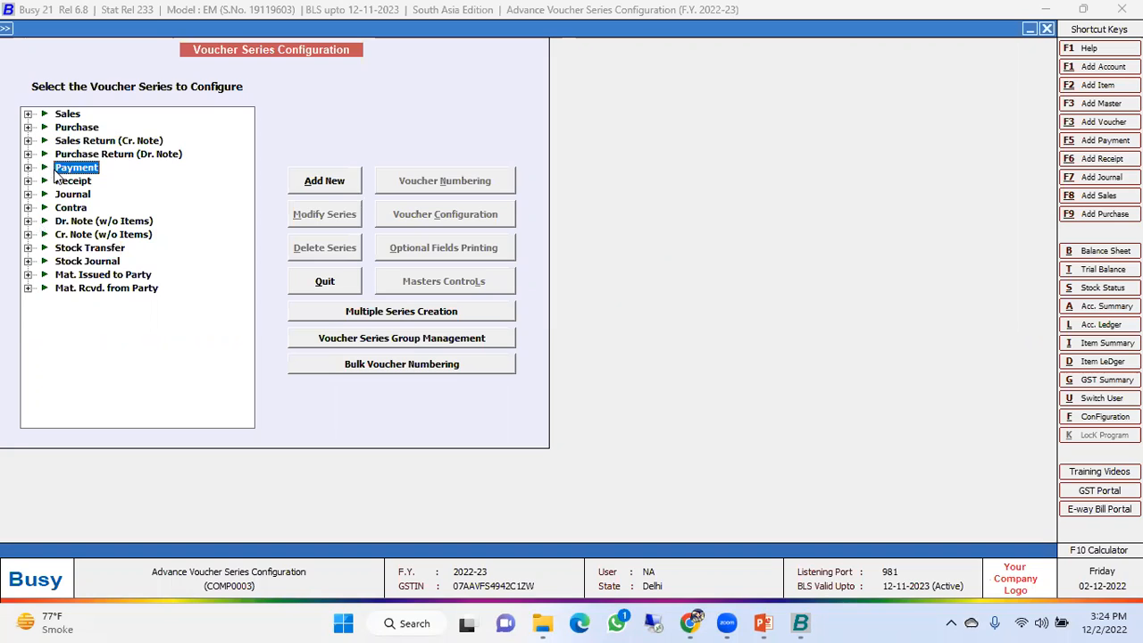
key("Down")
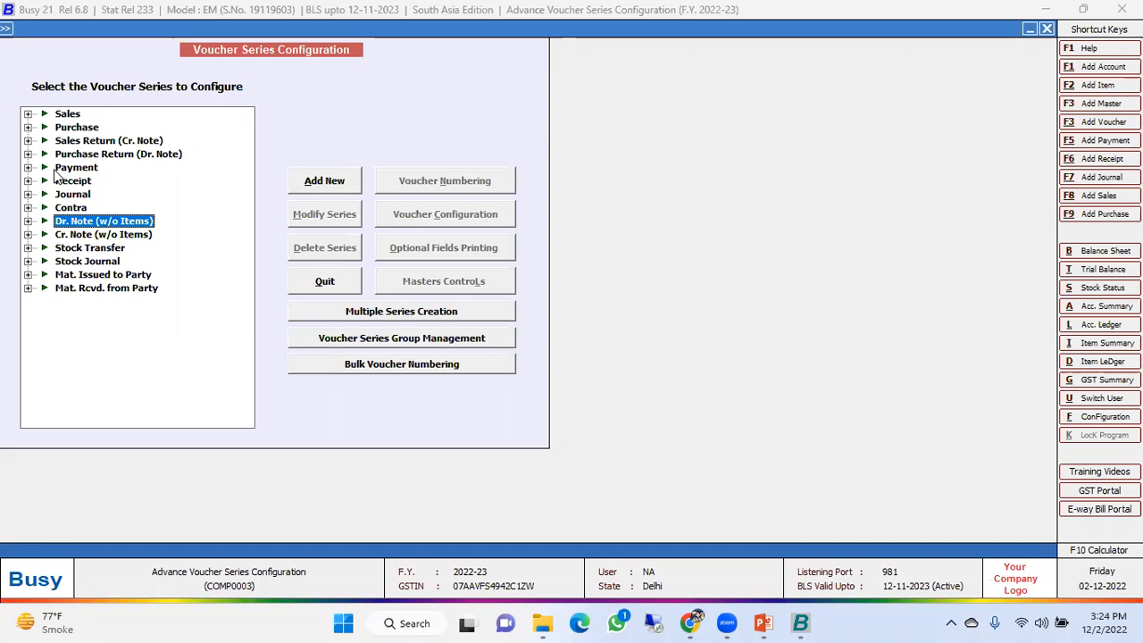
key("Down")
key("Down")
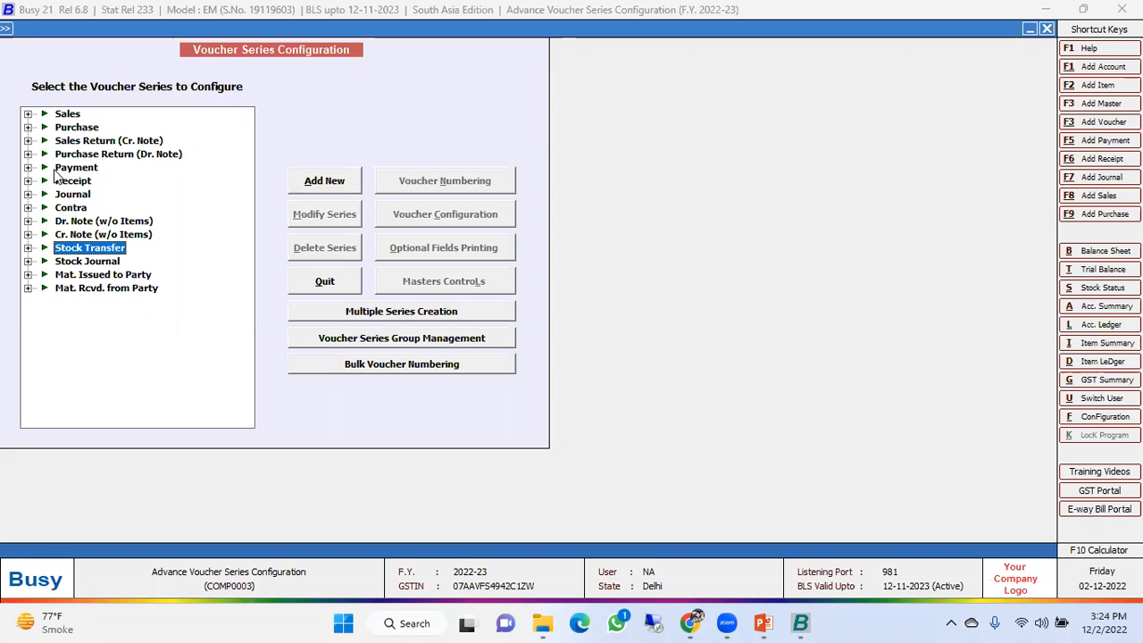
key("Down")
key("Down")
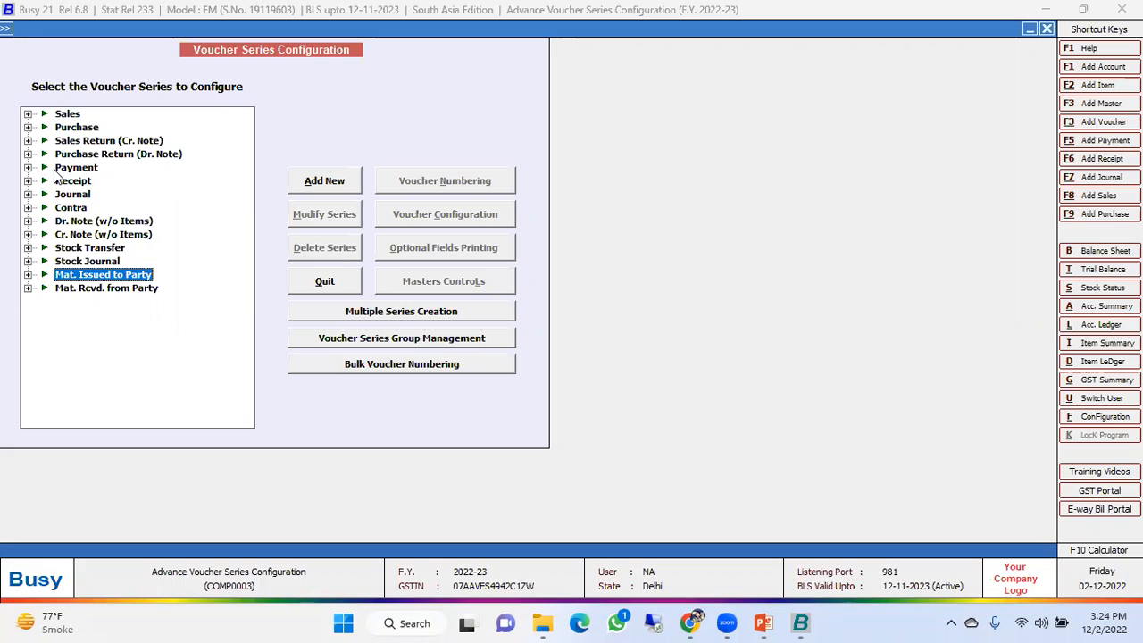
key("Down")
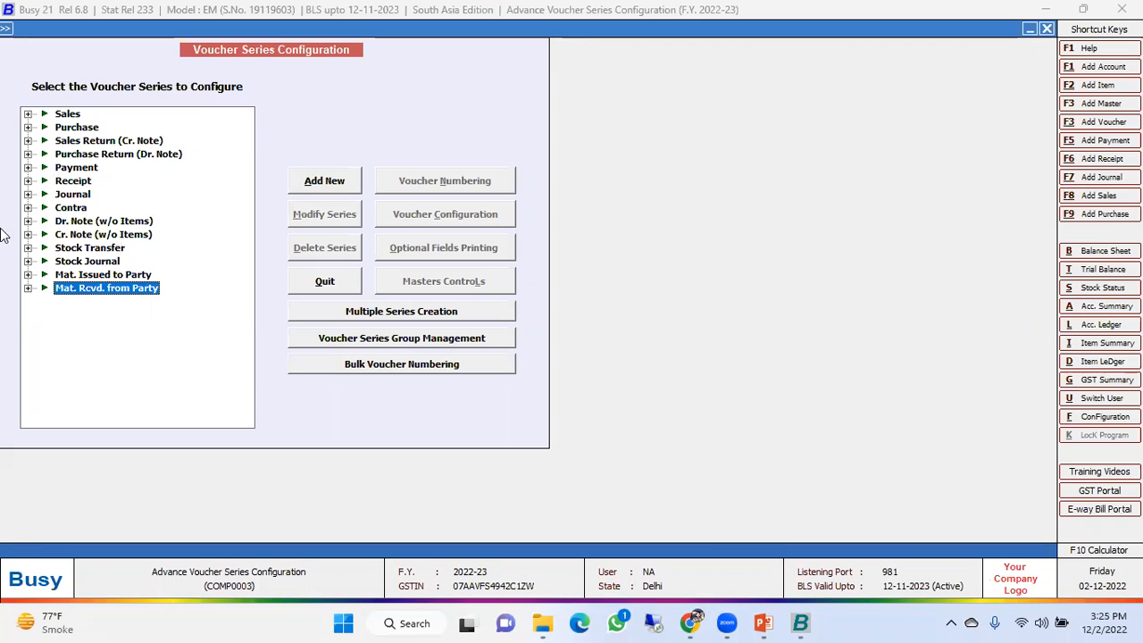
Add a new voucher series named Counter A under the Sales voucher type.
double_click(67, 114)
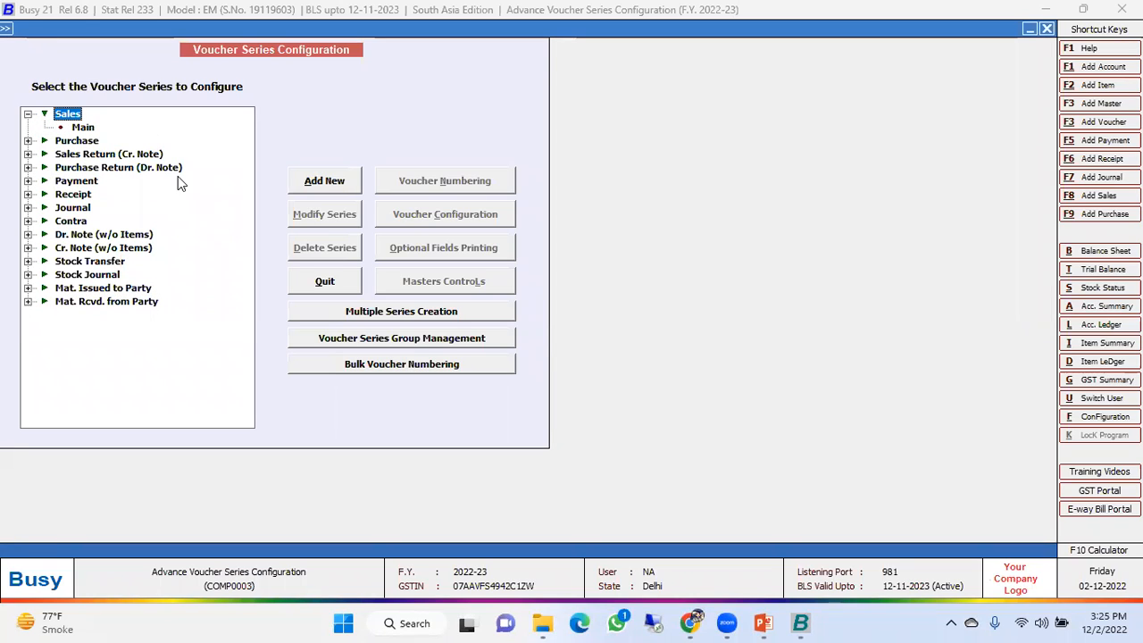
key("Down")
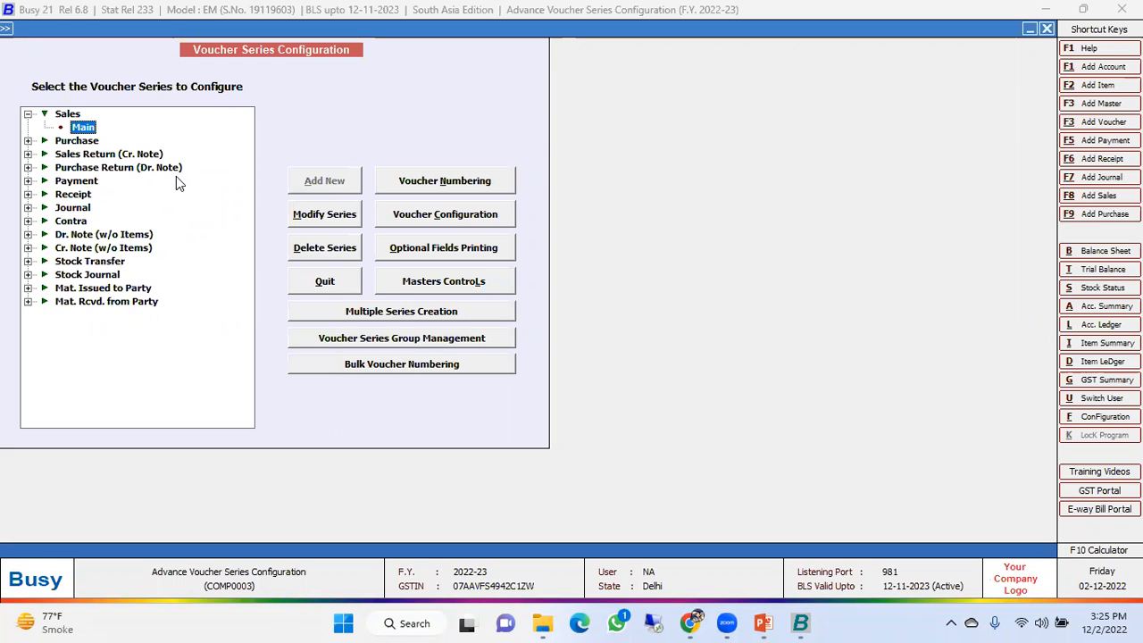
left_click(70, 115)
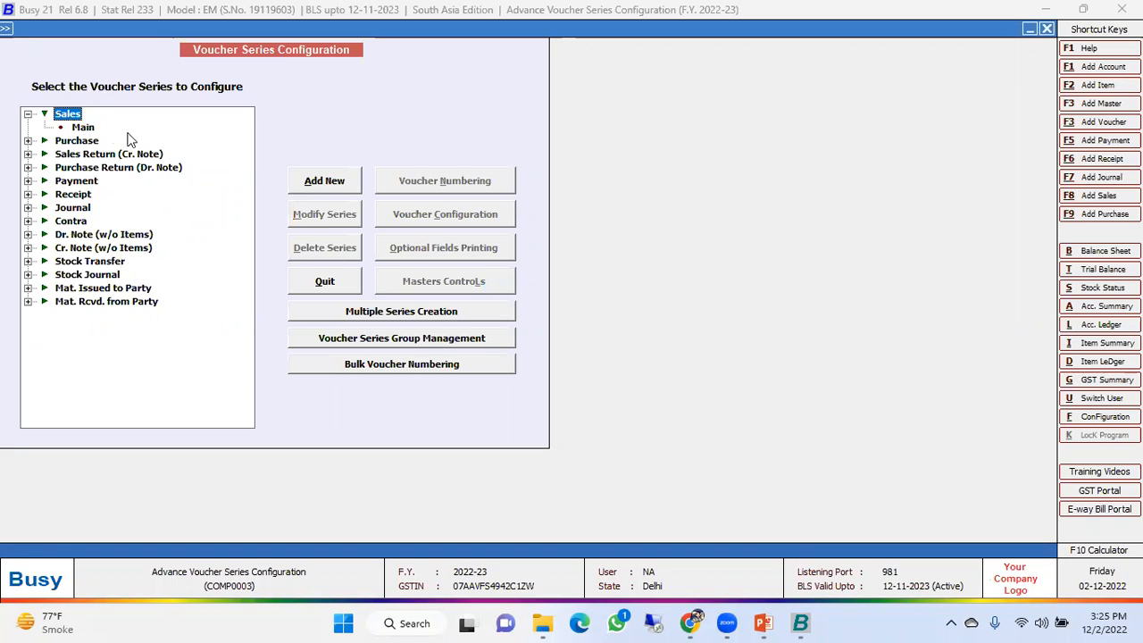
left_click(321, 182)
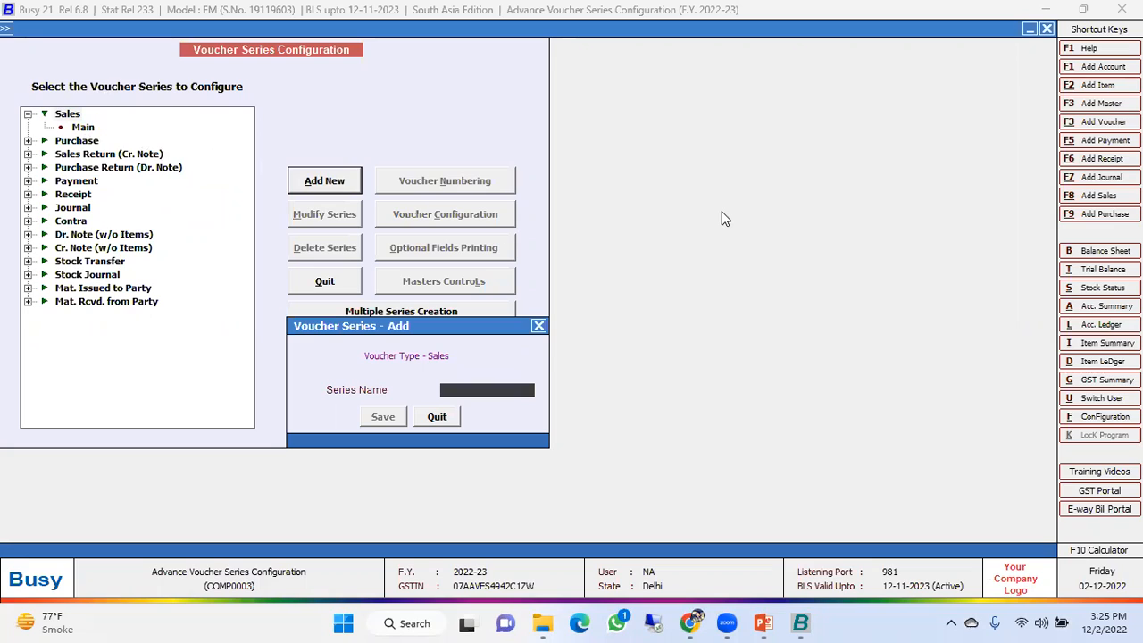
type("counter A")
key("Return")
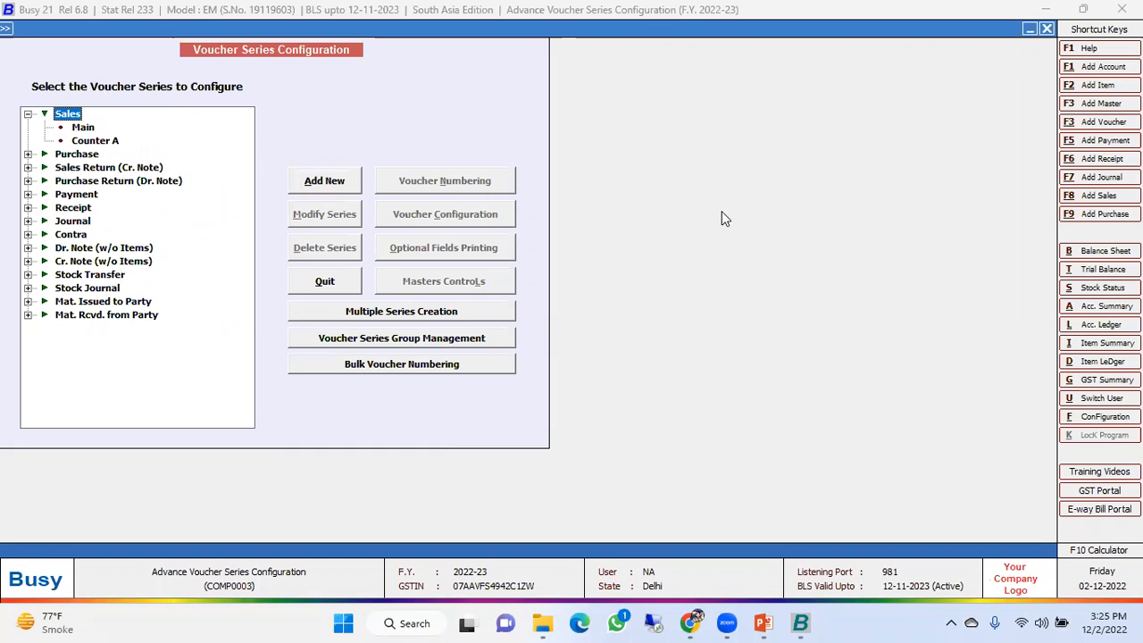
Examine the Sales voucher type and the series listed under it, checking which actions each one offers.
key("Down")
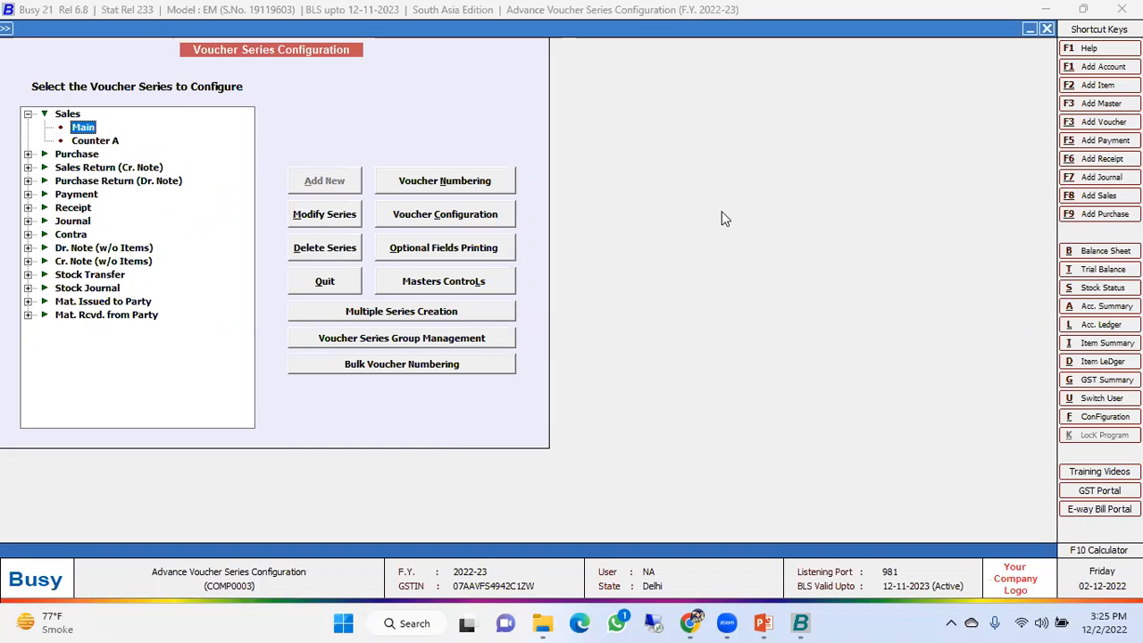
key("Down")
key("Up")
key("Up")
key("Down")
key("Down")
key("Up")
key("Up")
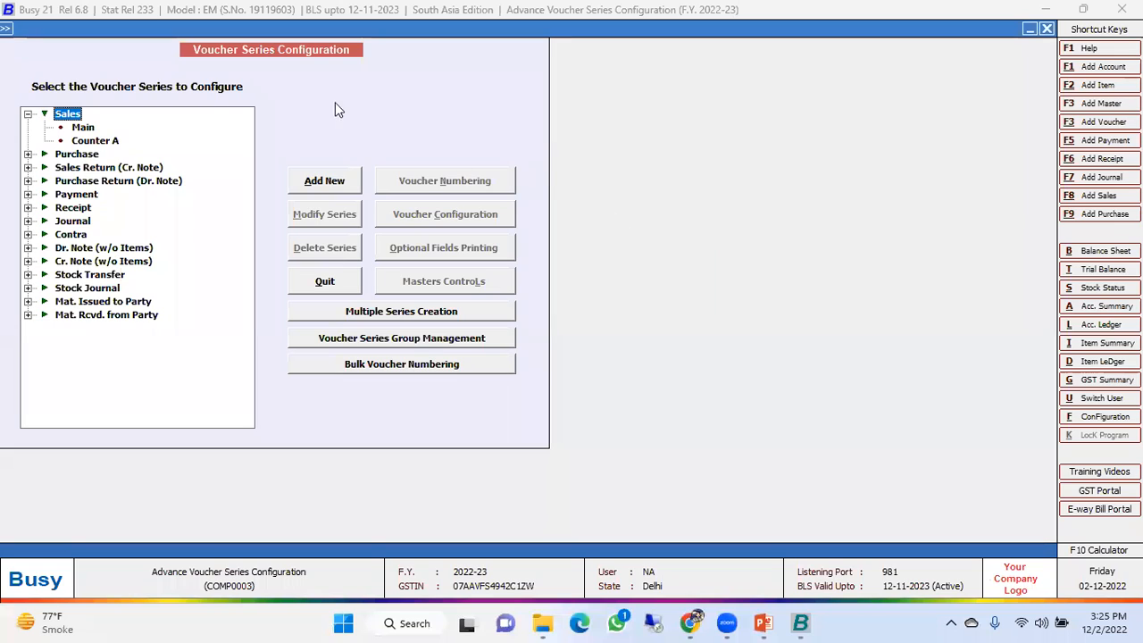
Rename the Main series under Sales to Counter B and keep that series selected.
key("Down")
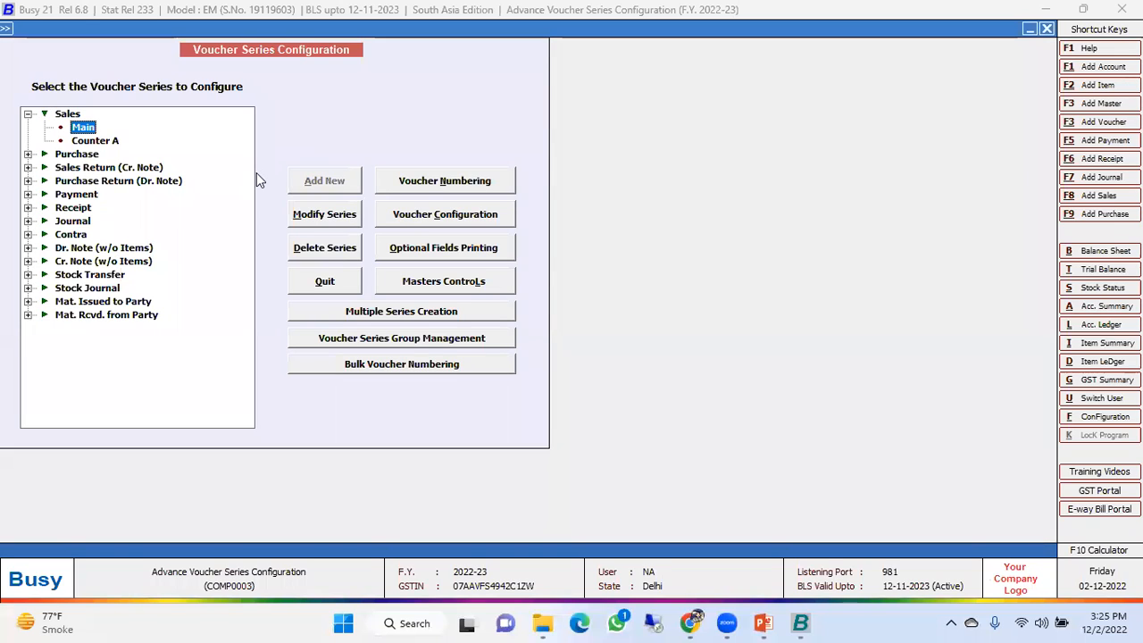
left_click(323, 215)
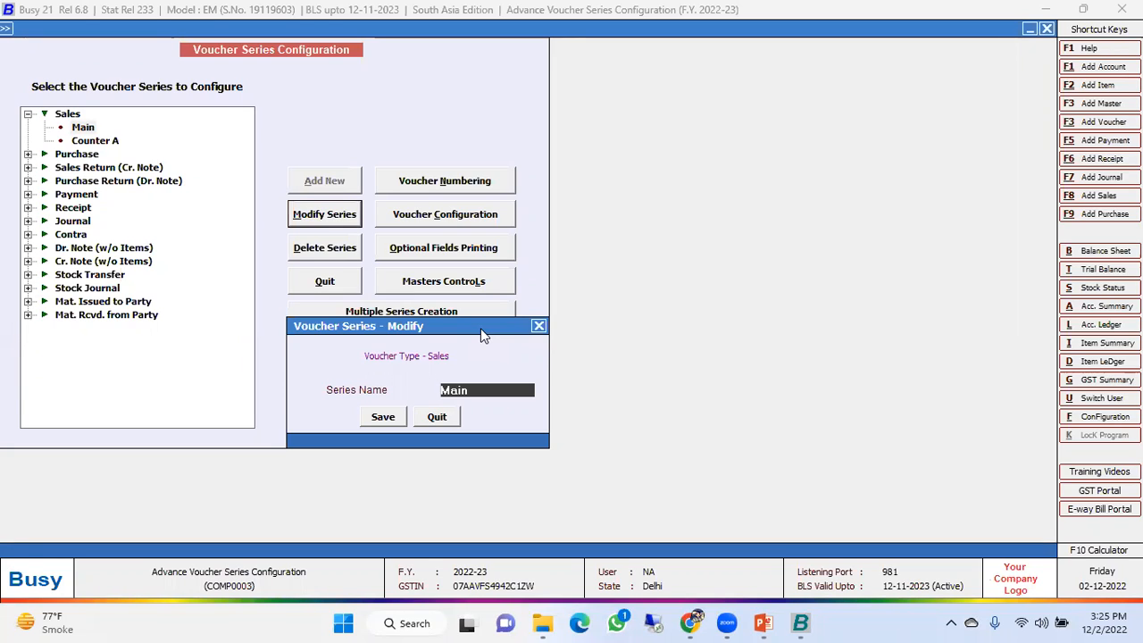
type("Counter B")
key("Return")
key("Return")
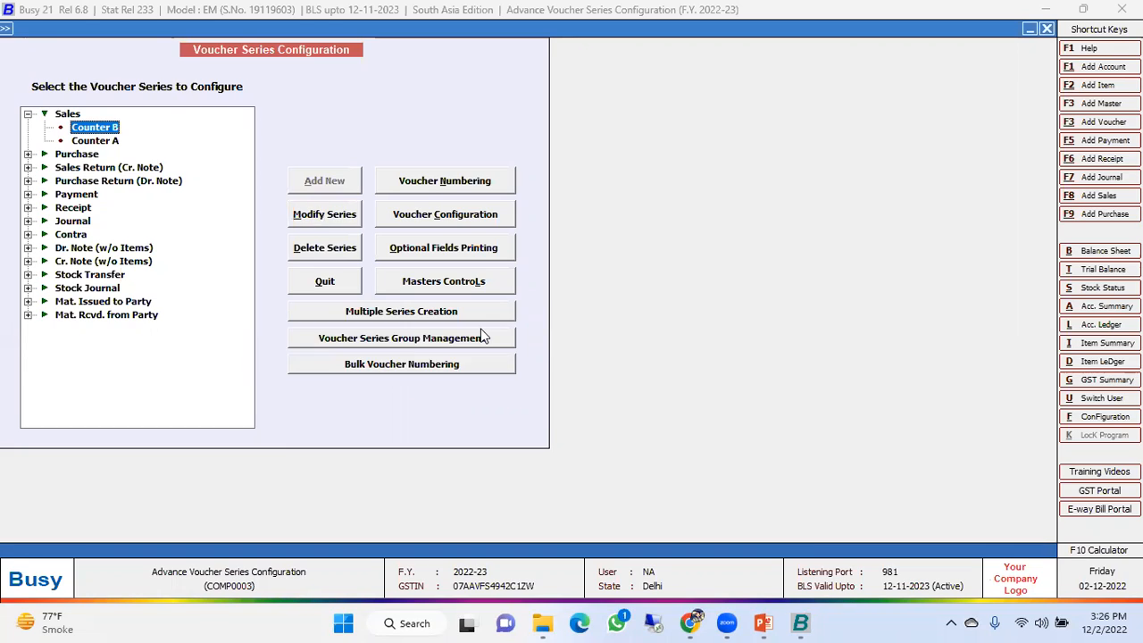
key("Up")
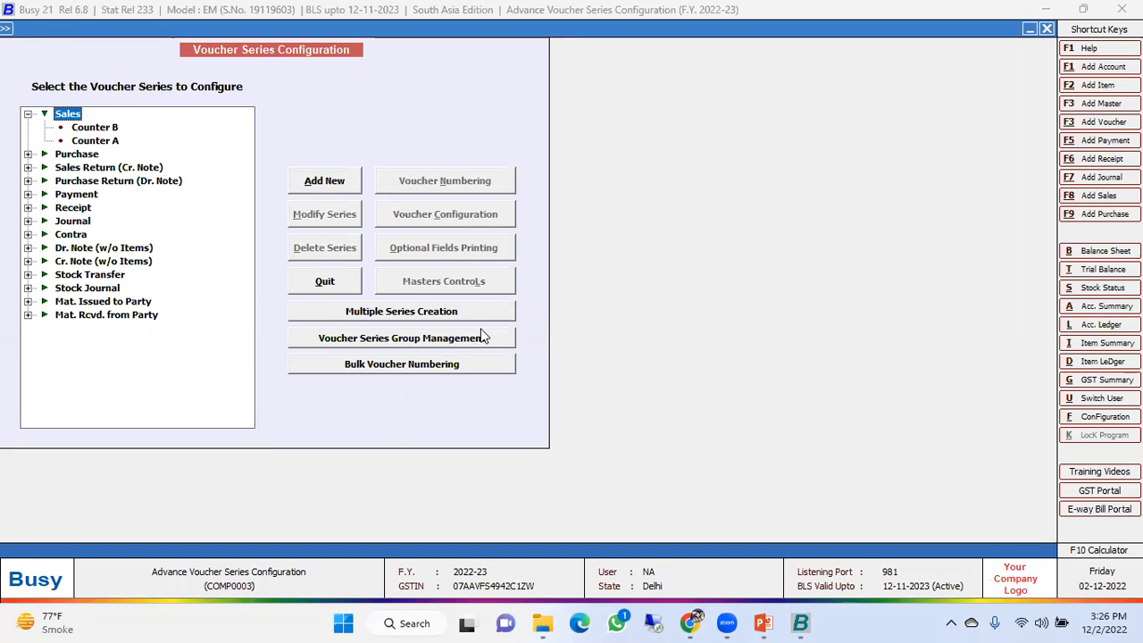
key("Down")
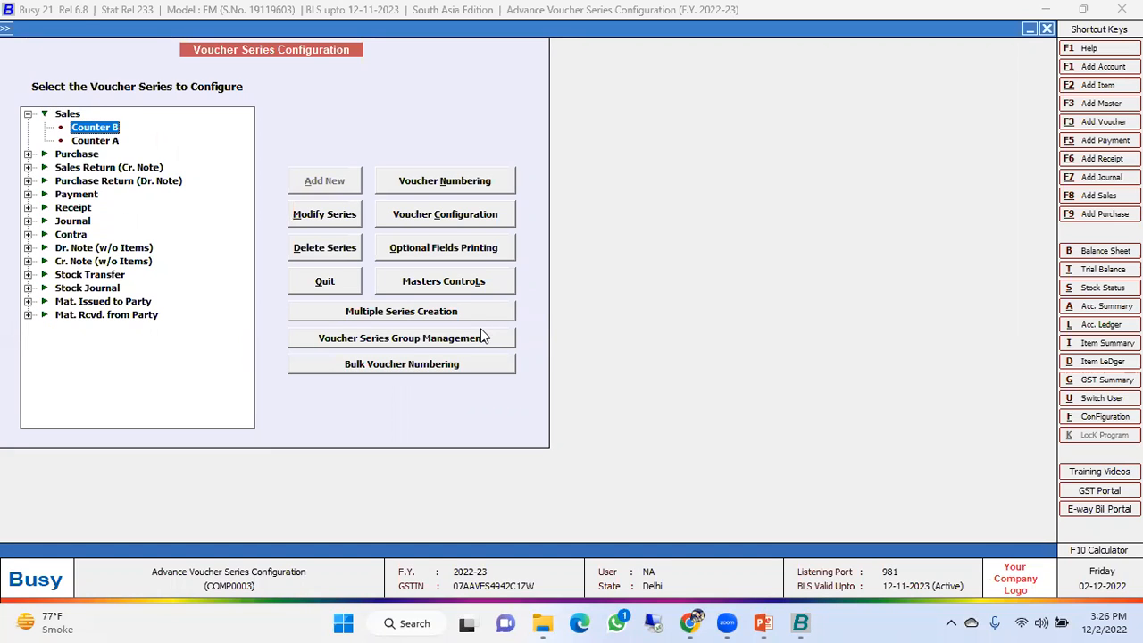
Look at the form for adding a Sales series and the one for modifying Counter B, leaving both without saving.
key("Down")
key("Up")
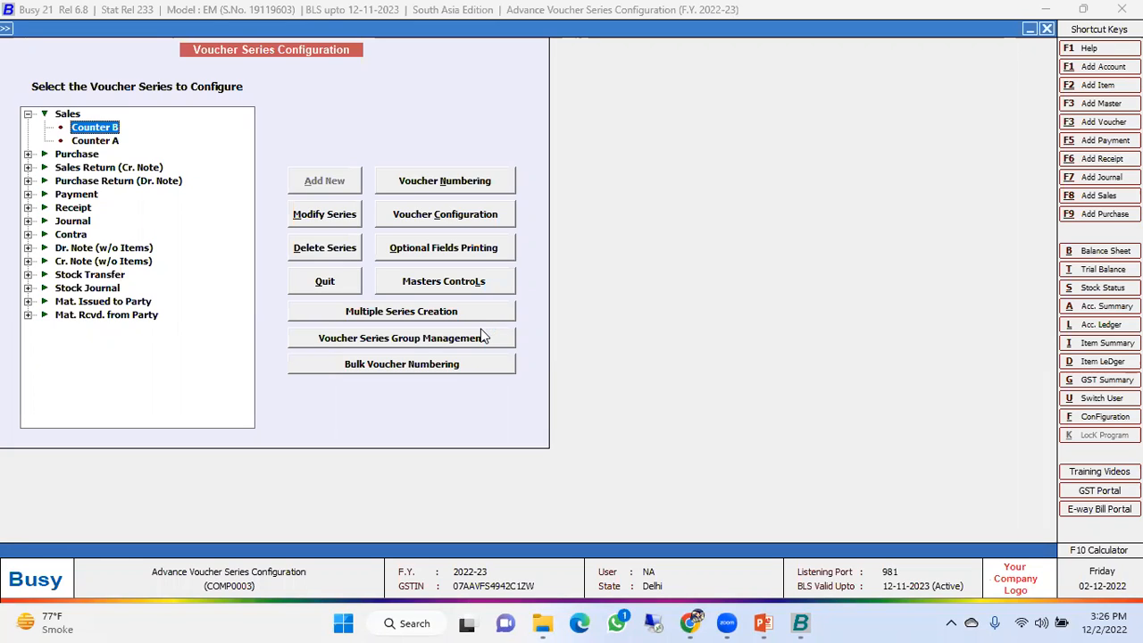
left_click(68, 114)
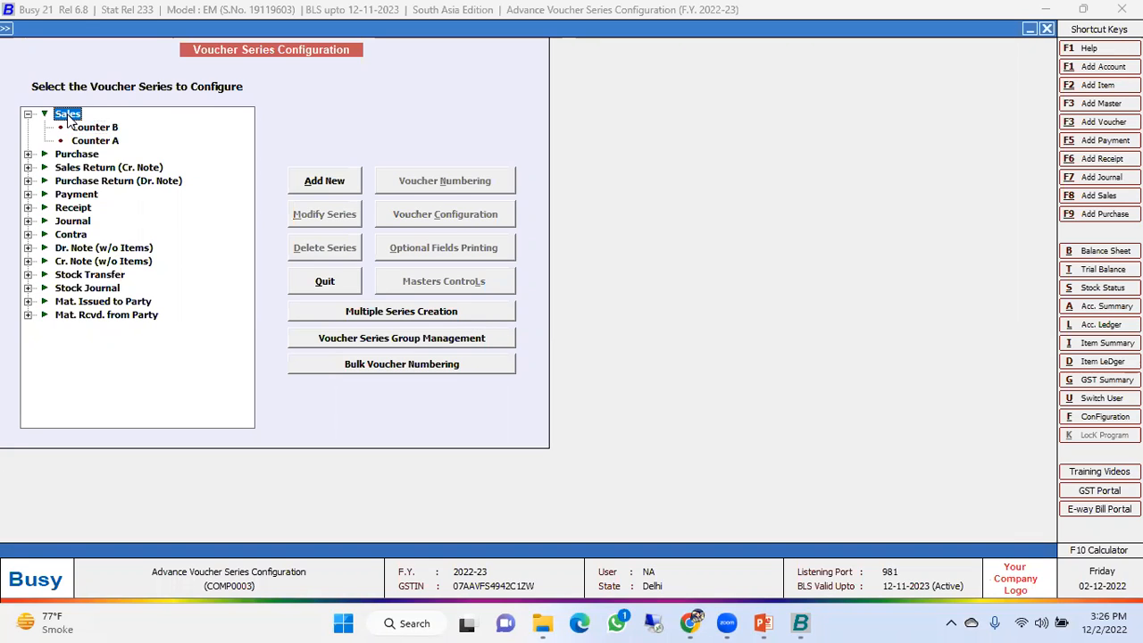
left_click(324, 182)
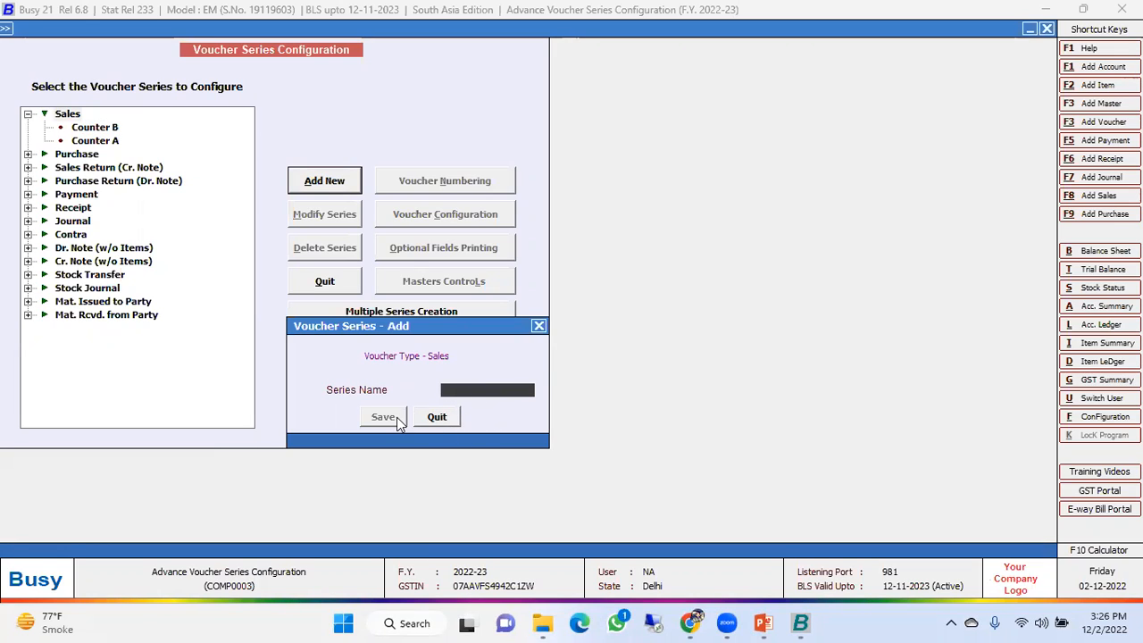
left_click(434, 418)
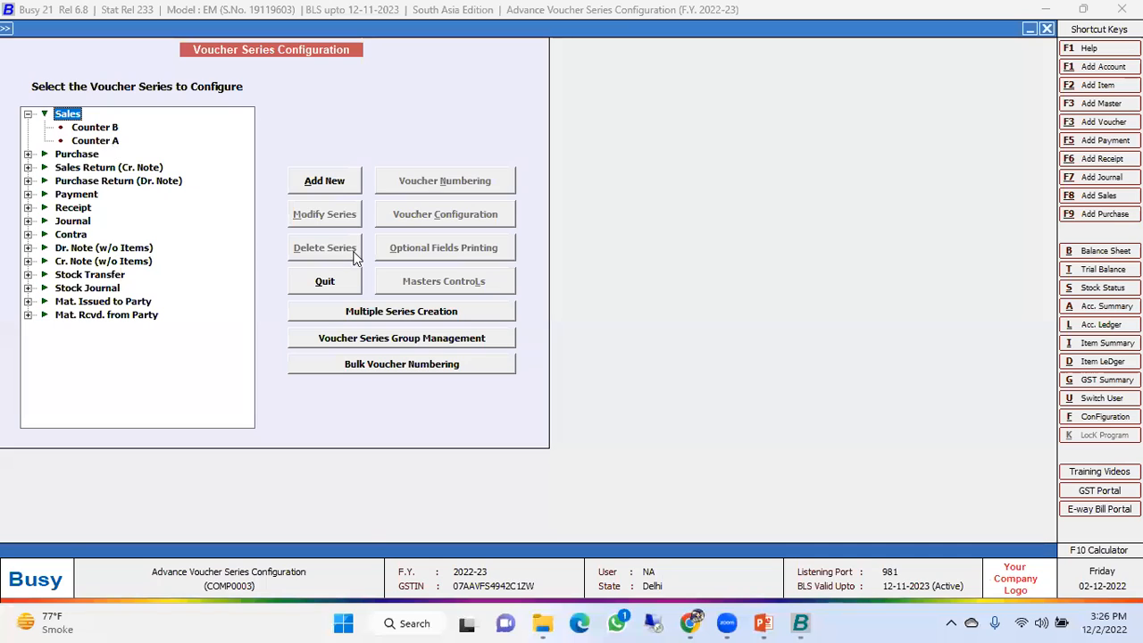
left_click(89, 129)
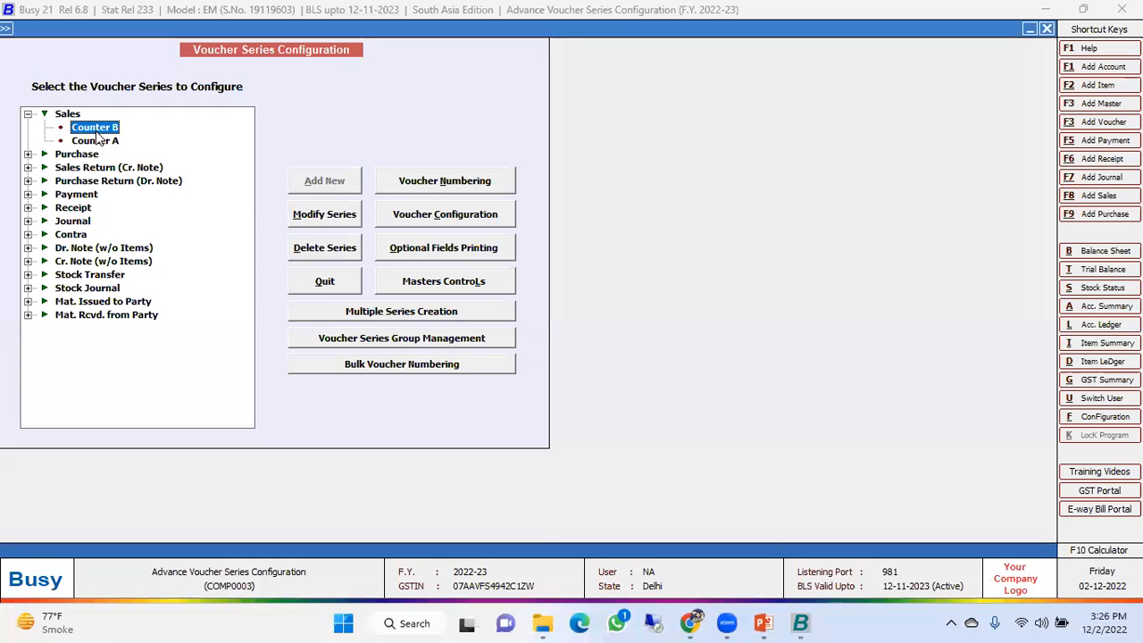
left_click(324, 214)
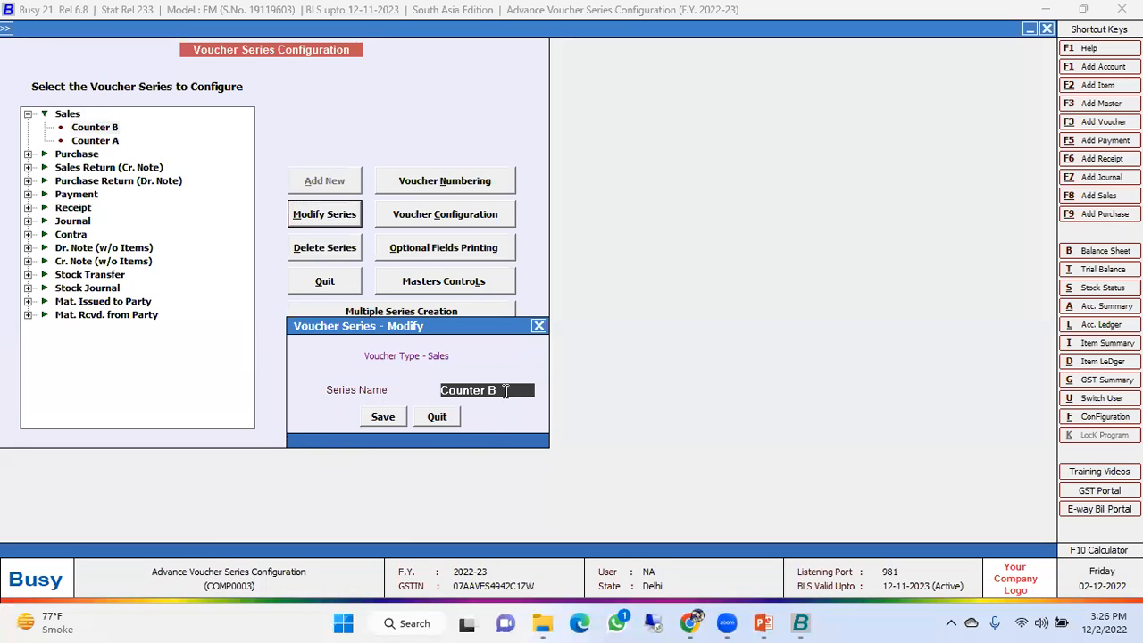
left_click(437, 417)
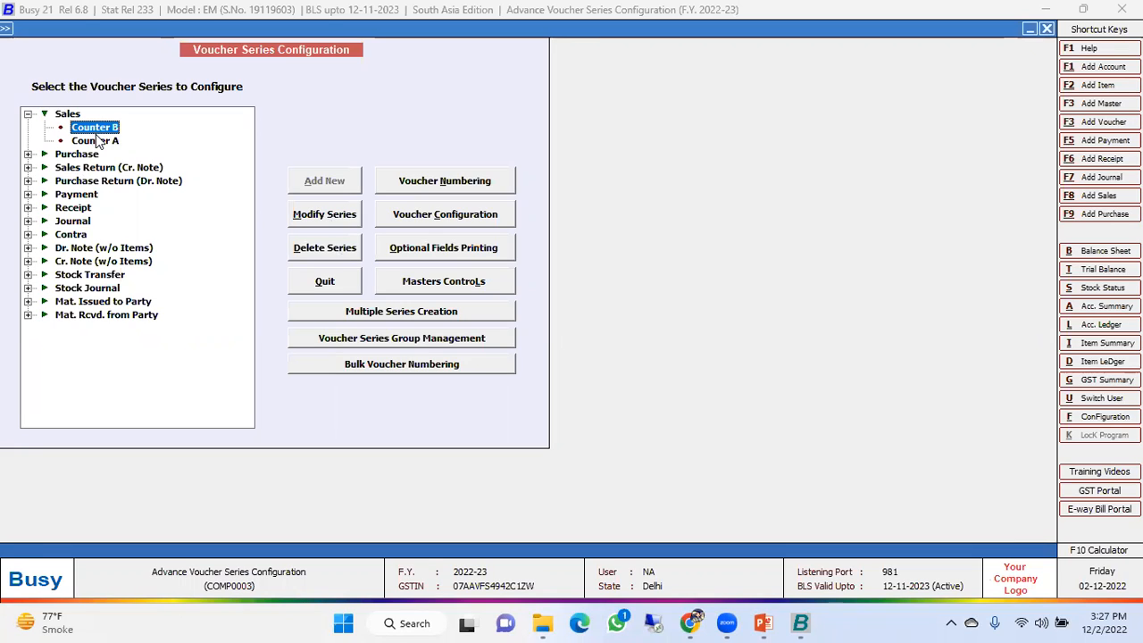
Try to delete the Counter B series under Sales.
left_click(336, 253)
left_click(610, 342)
left_click(663, 341)
Delete the Counter A series from the Sales voucher type.
left_click(93, 141)
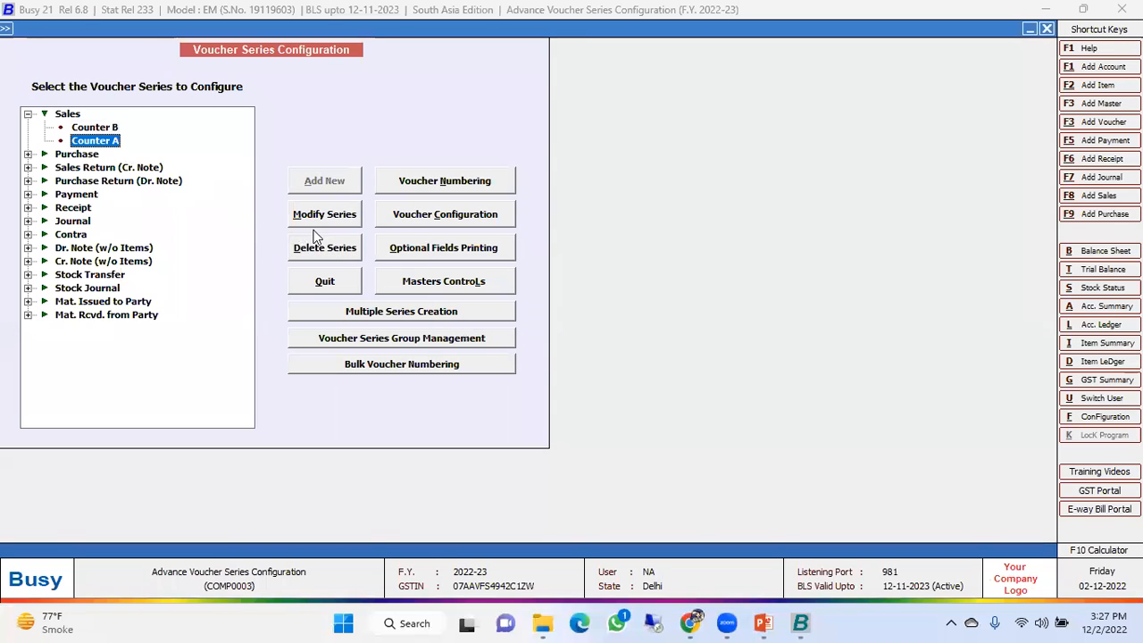
left_click(342, 253)
left_click(609, 343)
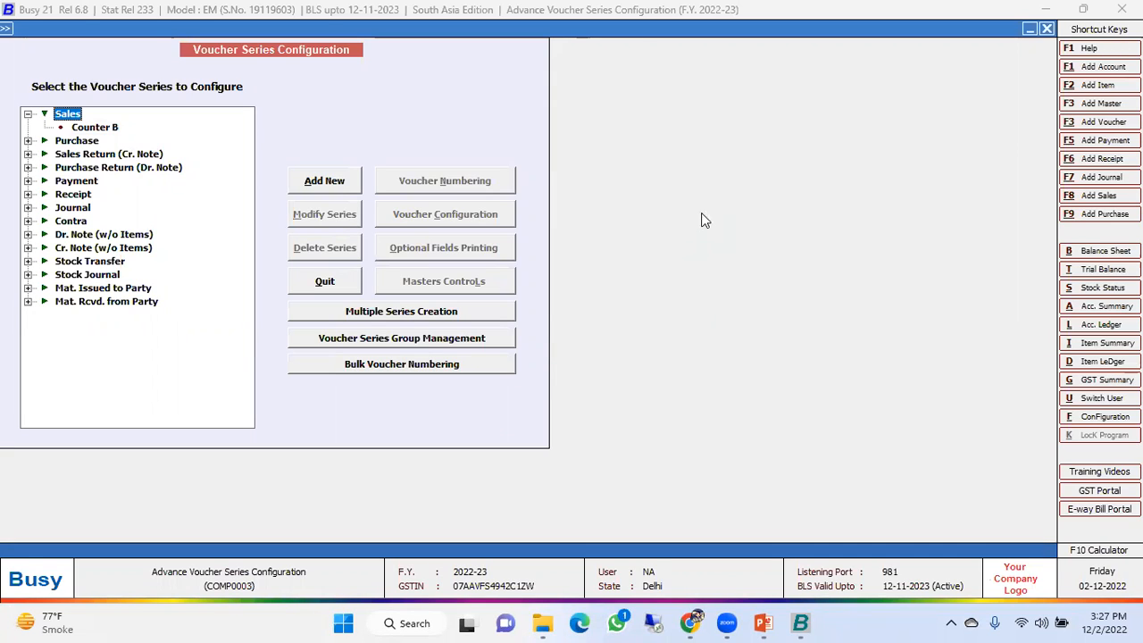
Rename the Counter B series under Sales to Main and save the change.
left_click(89, 126)
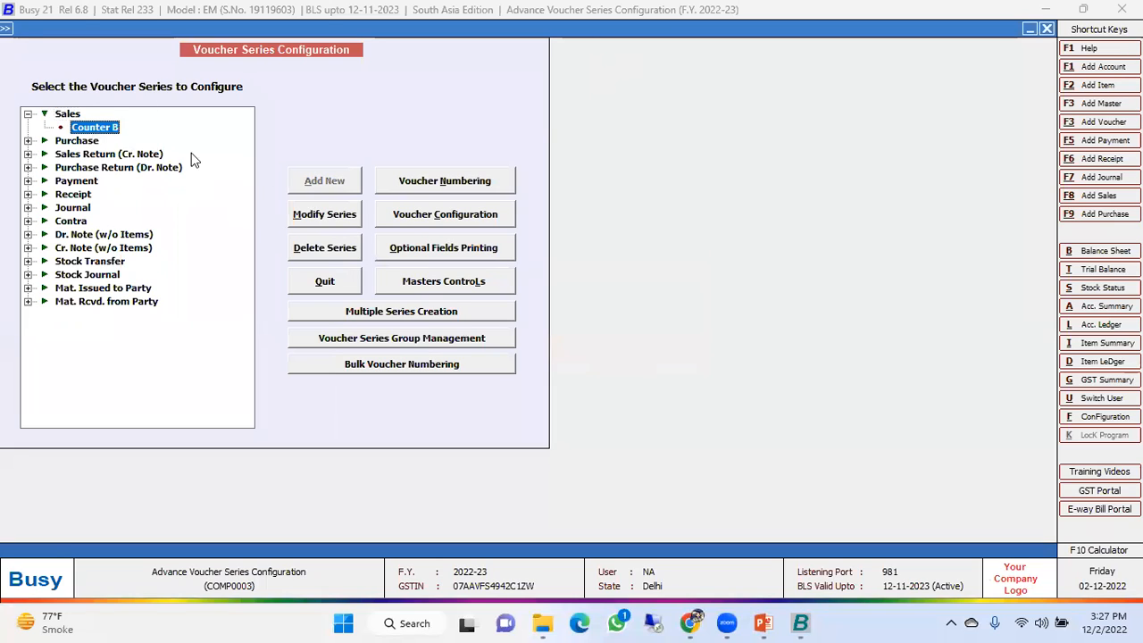
left_click(324, 214)
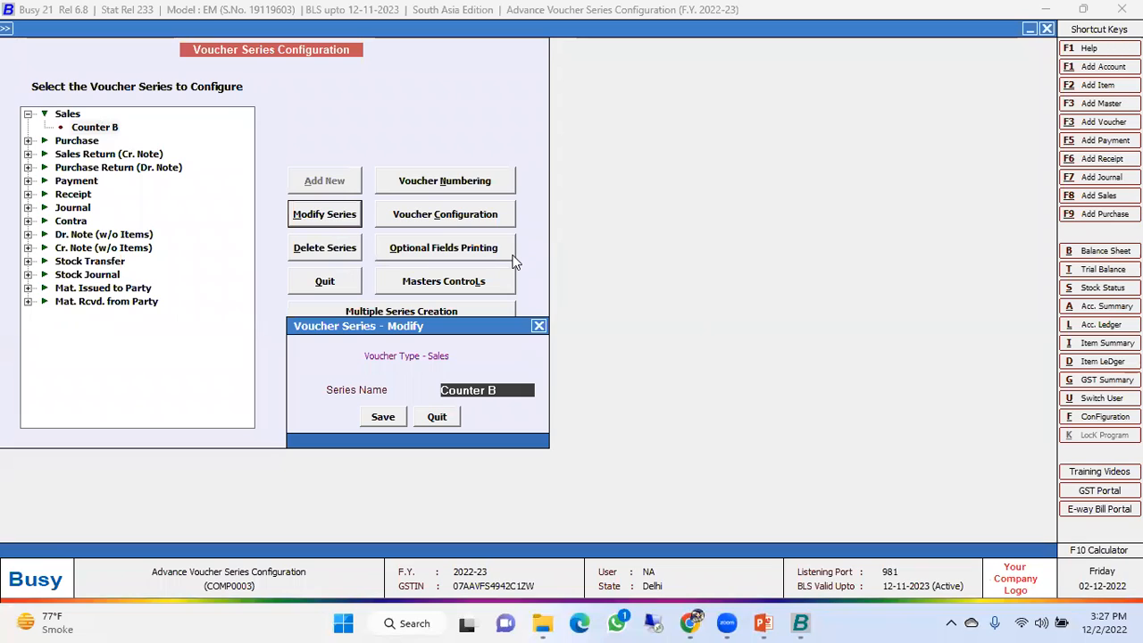
type("Mau")
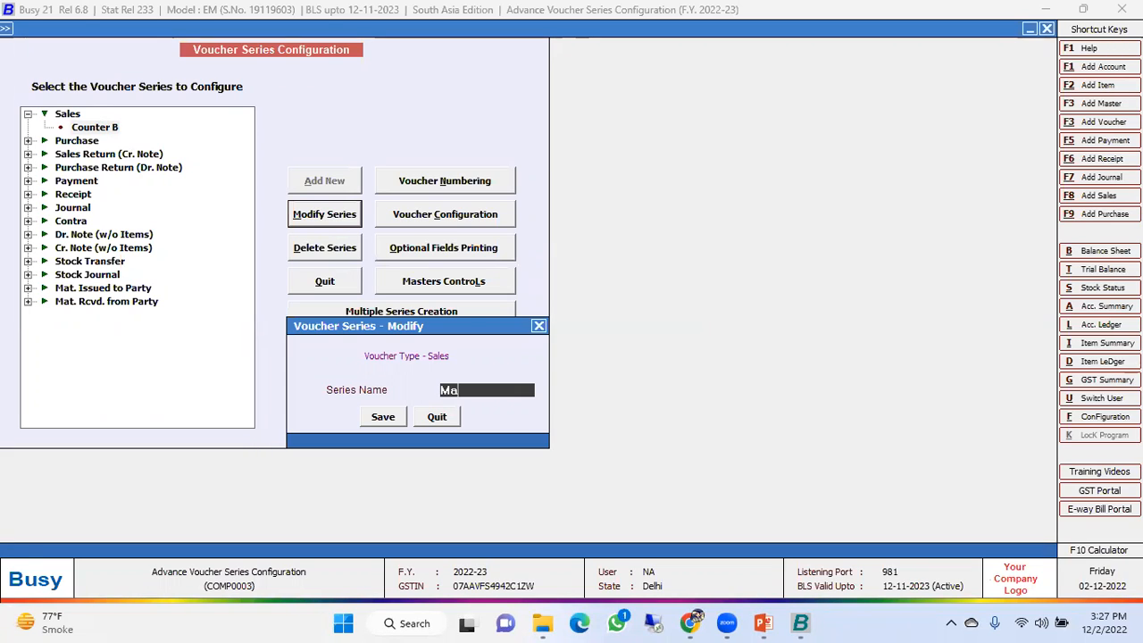
key("BackSpace")
type("in")
key("Return")
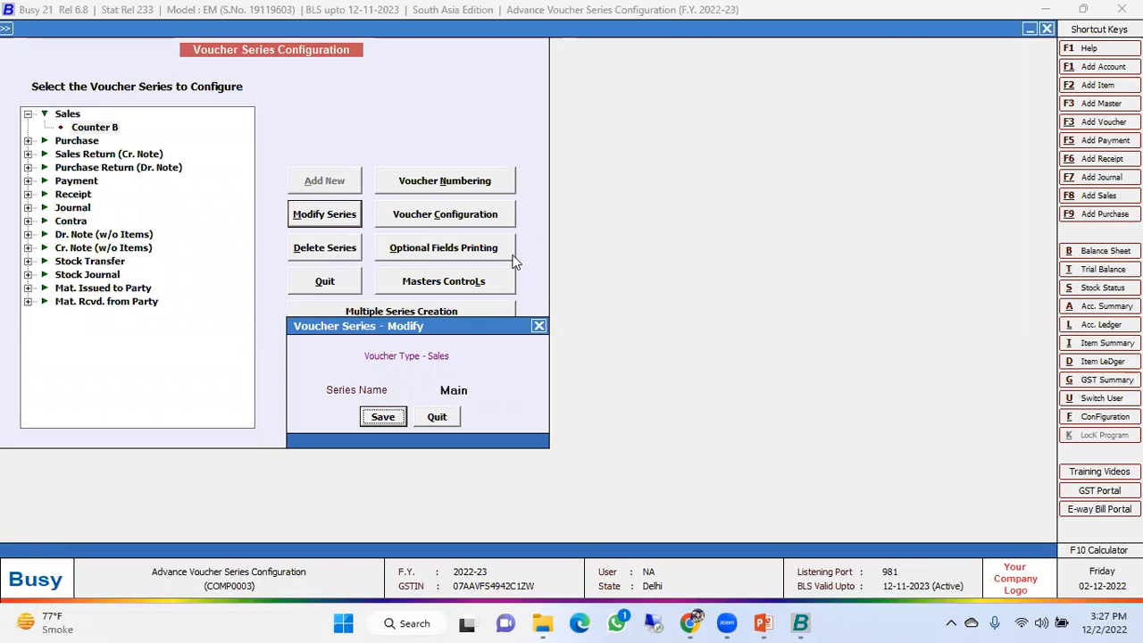
key("Return")
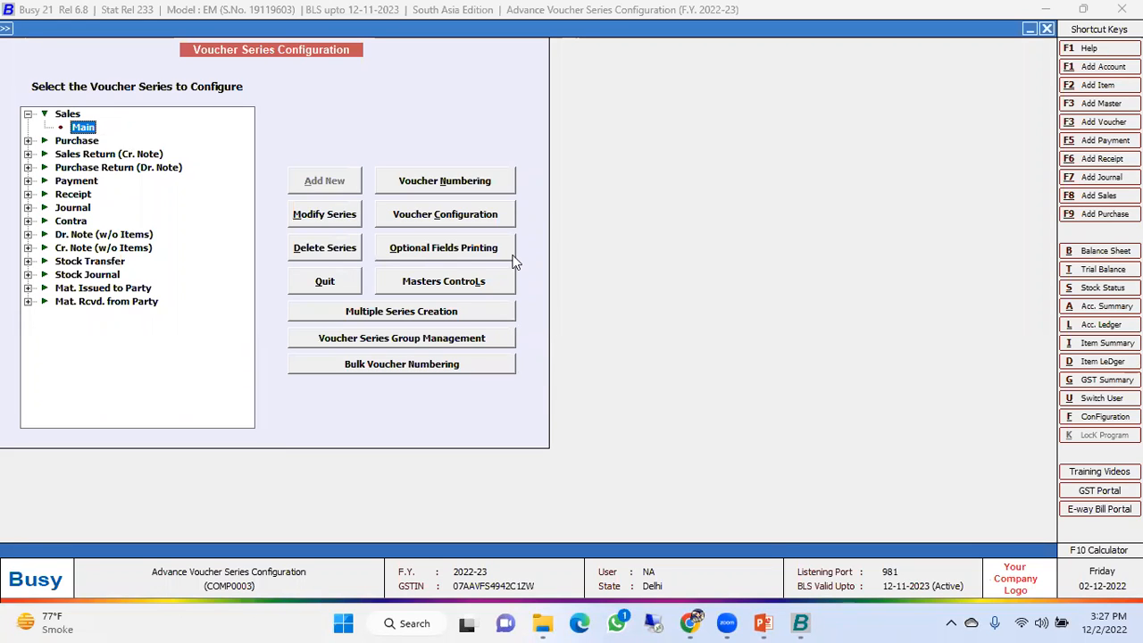
Reopen Voucher Series Configuration and open the voucher numbering settings of the Main series under Sales.
left_click(336, 286)
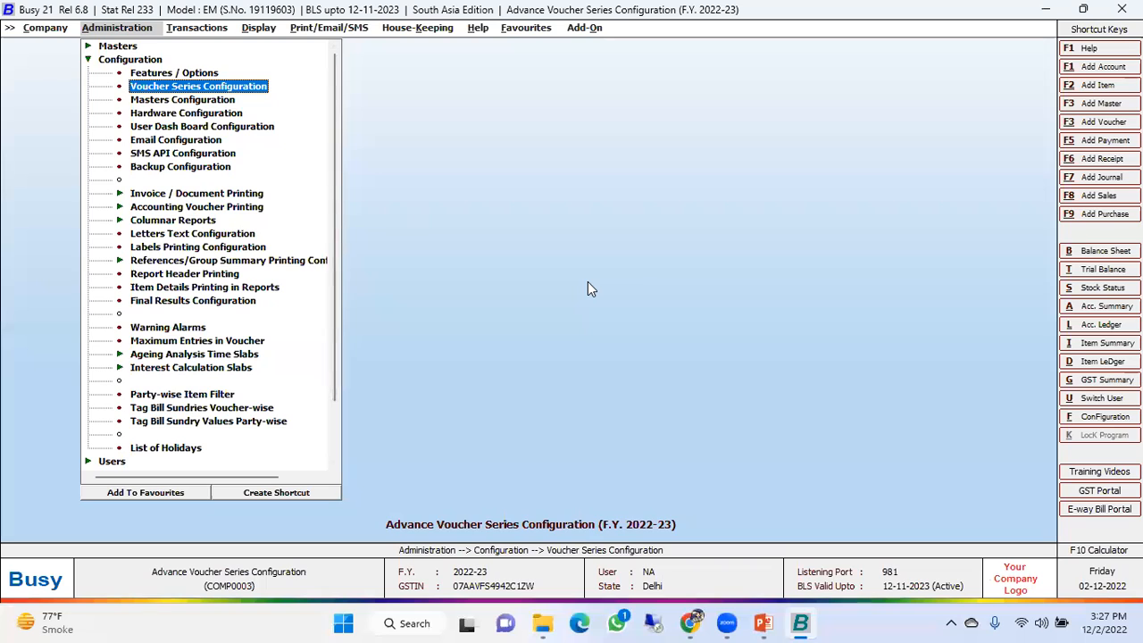
key("Return")
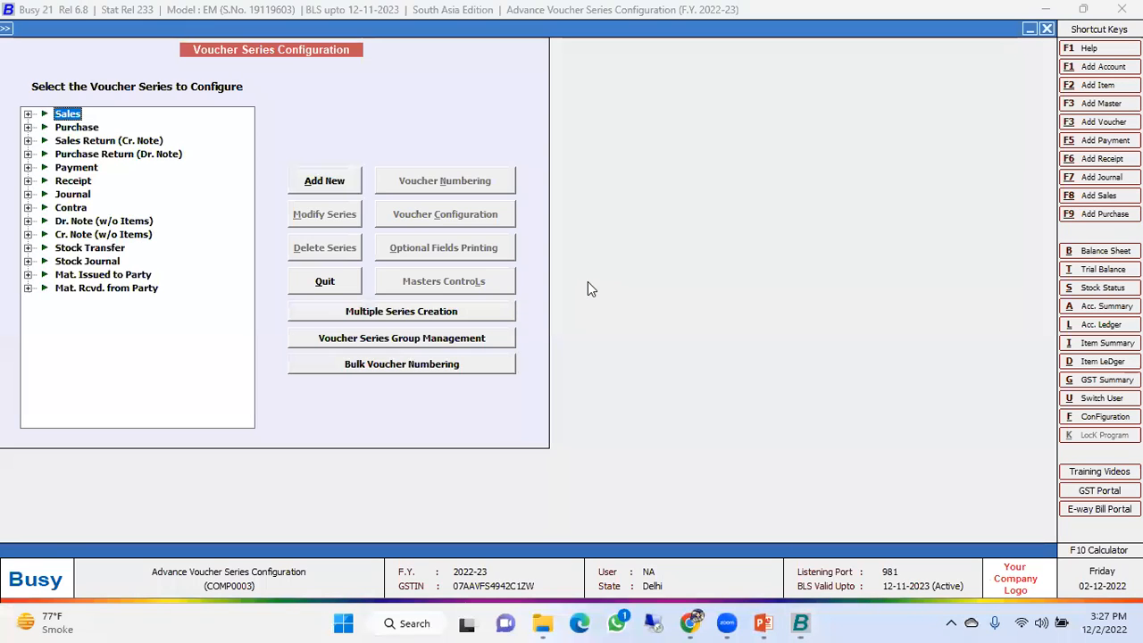
key("Right")
key("Down")
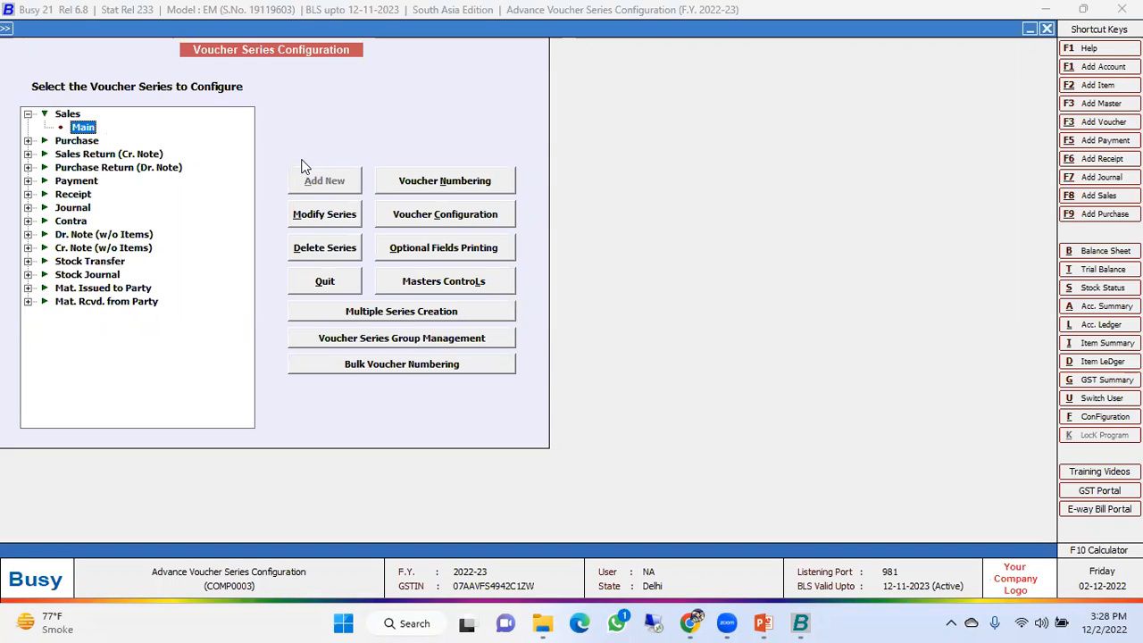
left_click(467, 180)
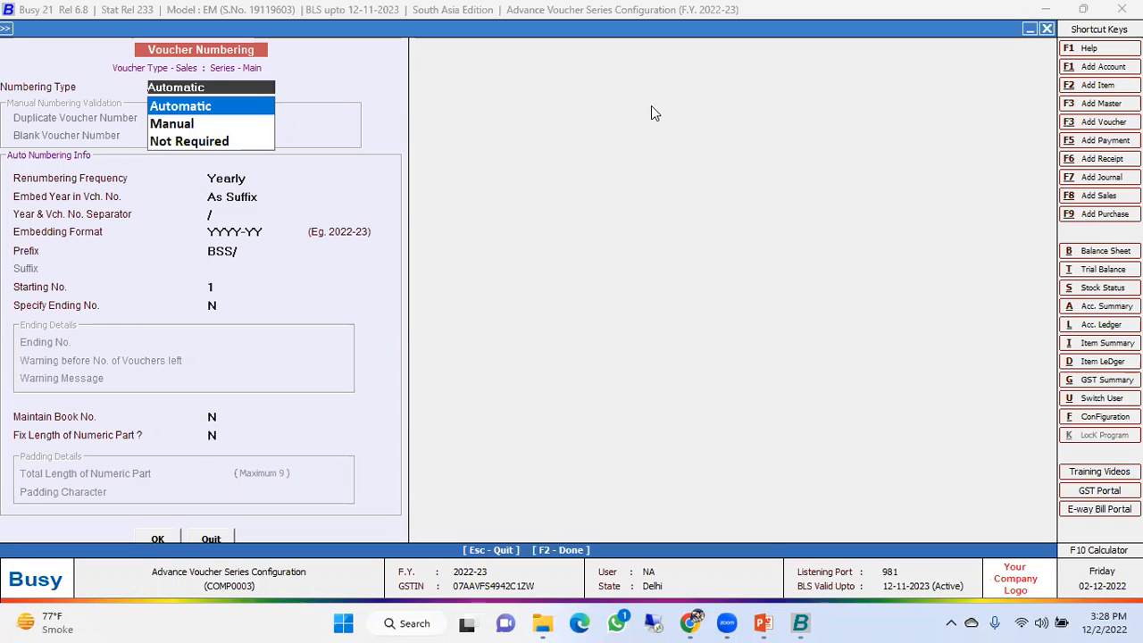
Go through the available numbering types for the Main series and choose Not Required.
key("Down")
key("Down")
key("Up")
key("Up")
key("Down")
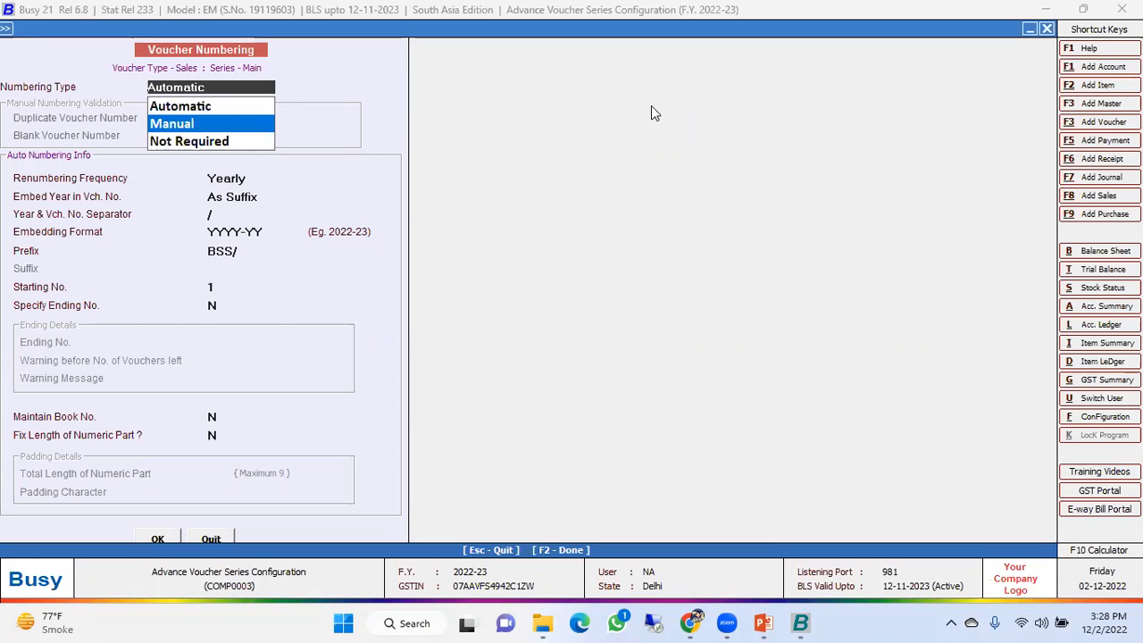
key("Down")
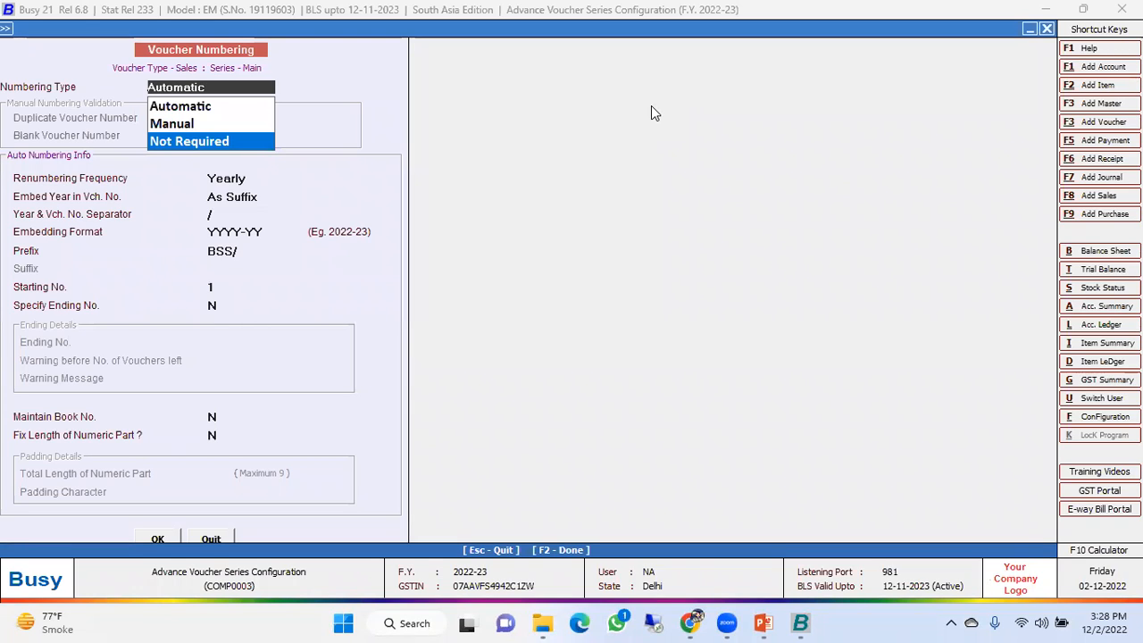
key("Up")
key("Up")
key("Down")
key("Down")
key("Return")
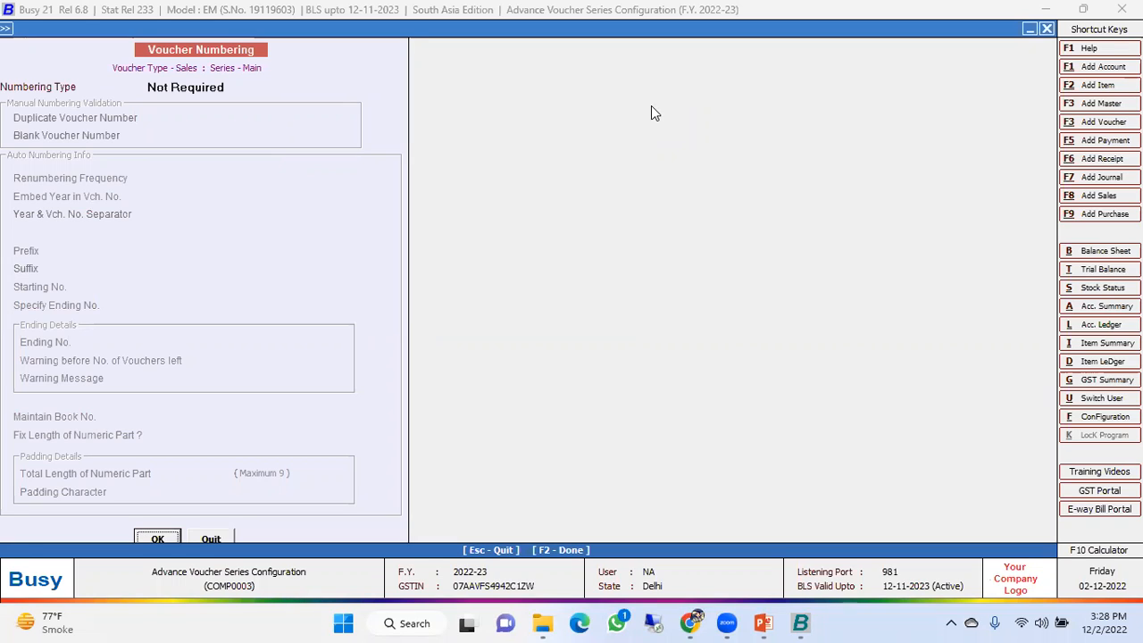
Set the numbering type of the Main sales series to Automatic.
left_click(232, 90)
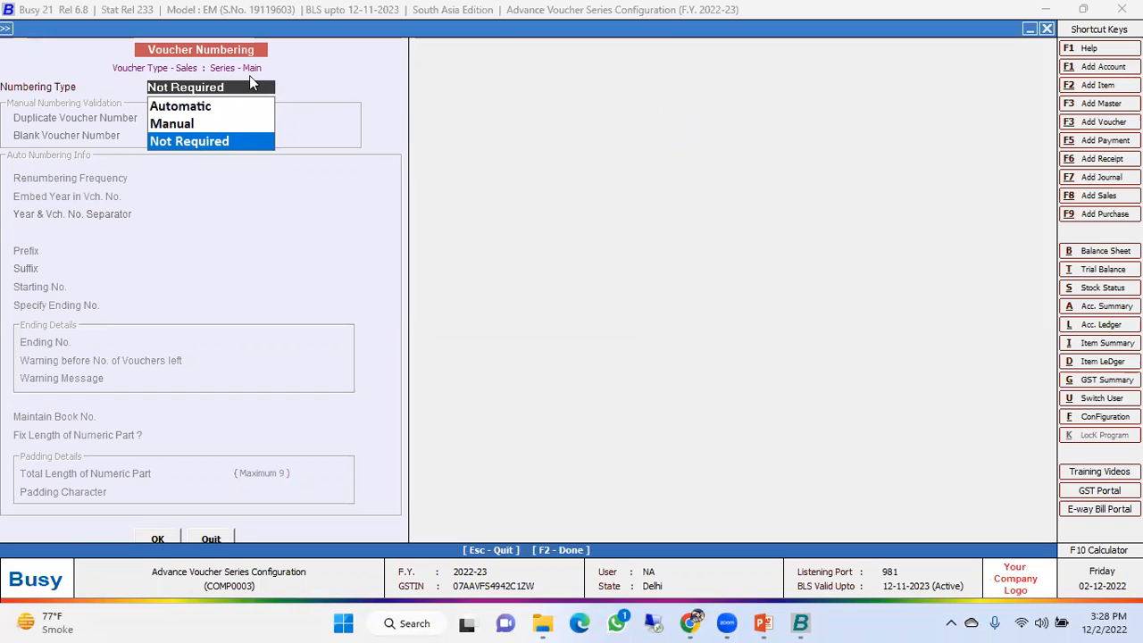
key("Up")
key("Up")
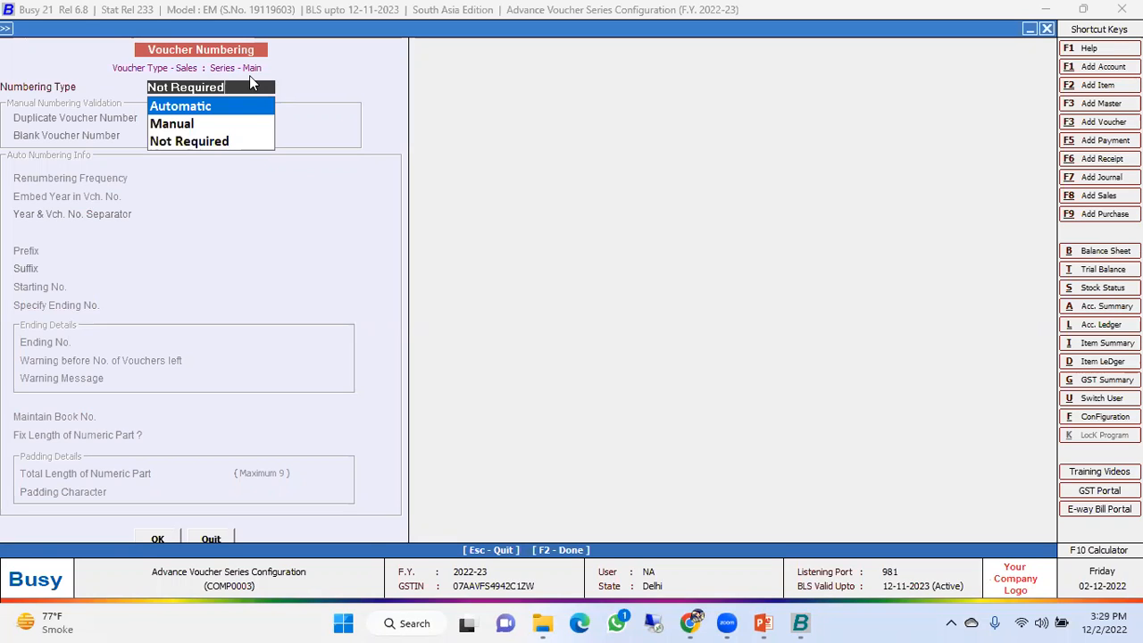
key("Return")
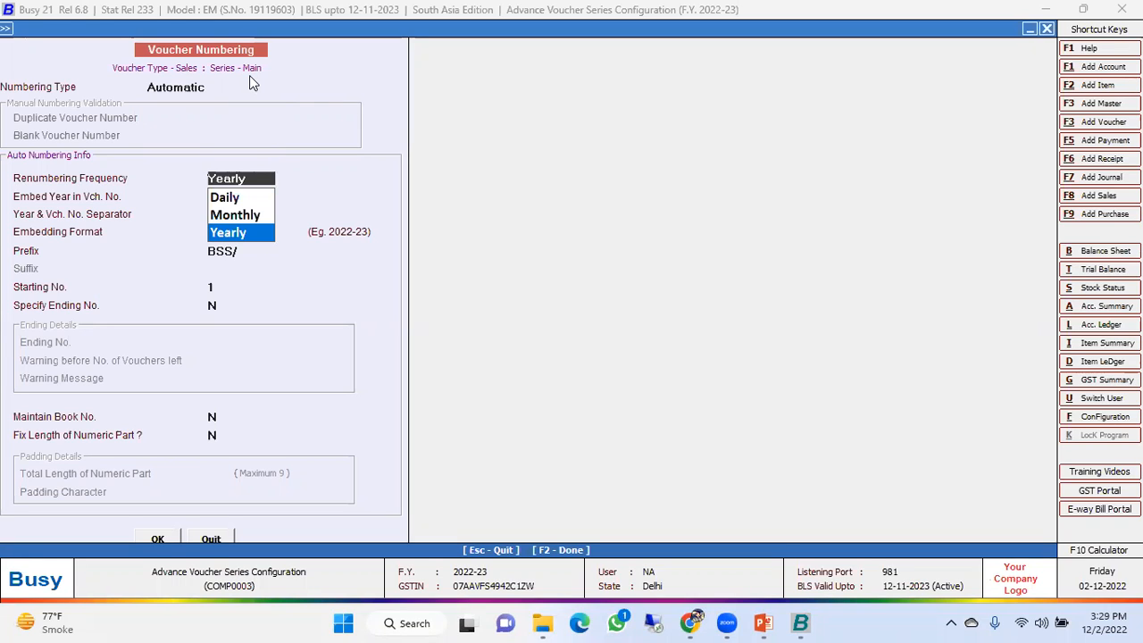
Keep the renumbering frequency at Yearly and the year embedded in the voucher number As Suffix.
key("Down")
key("Up")
key("Return")
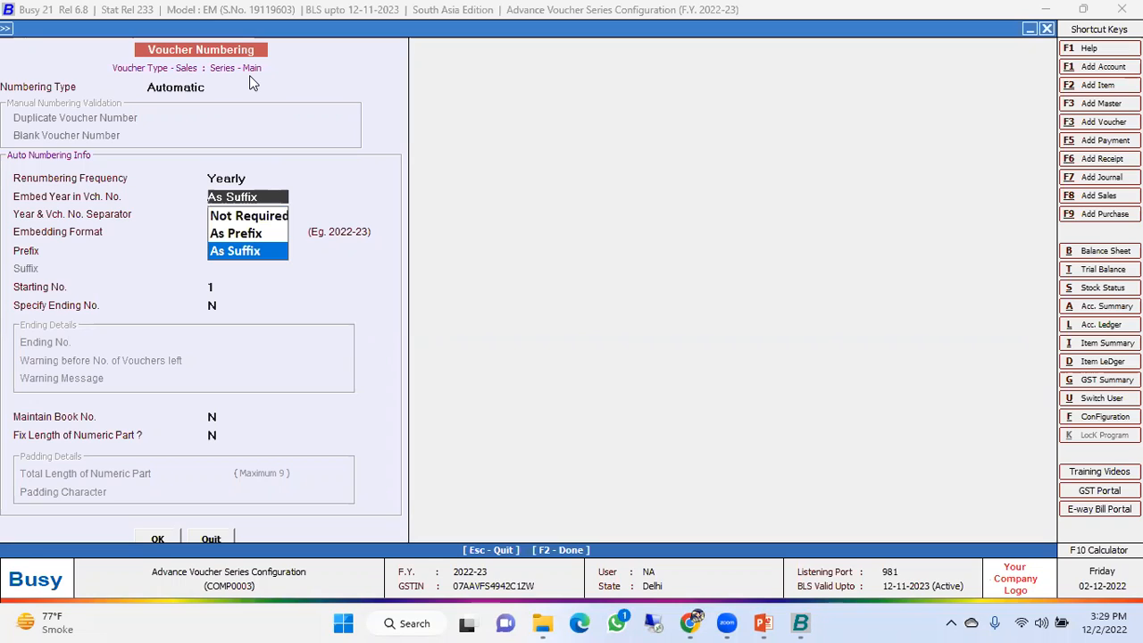
key("Up")
key("Down")
key("Return")
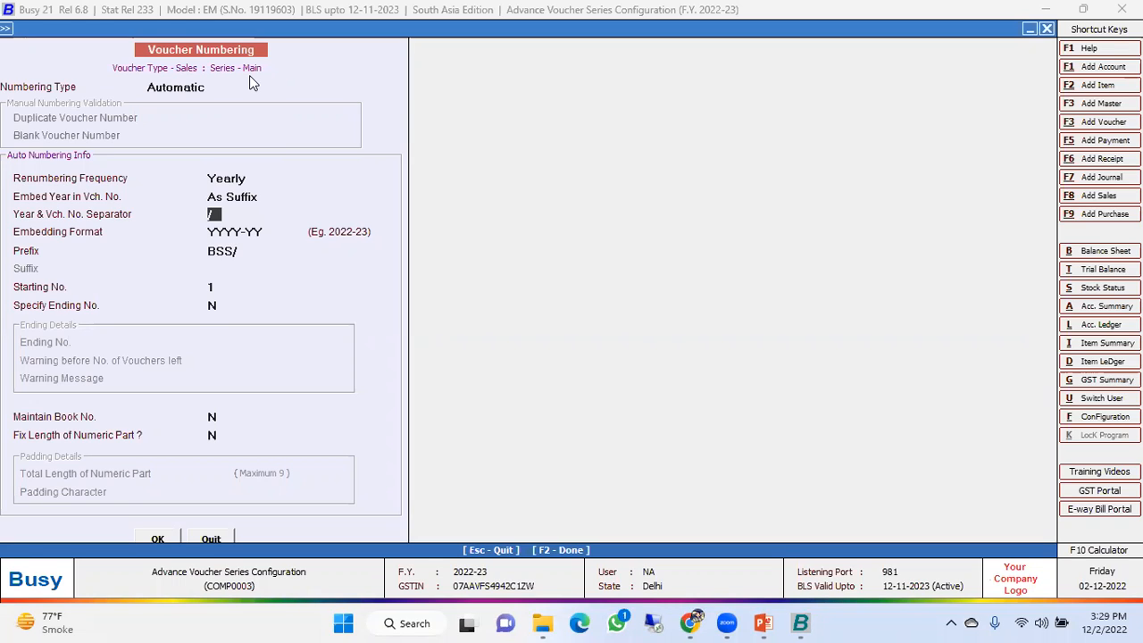
Accept the / separator, the YYYY-YY embedding format, the prefix BSS/ and the starting number 1.
key("Return")
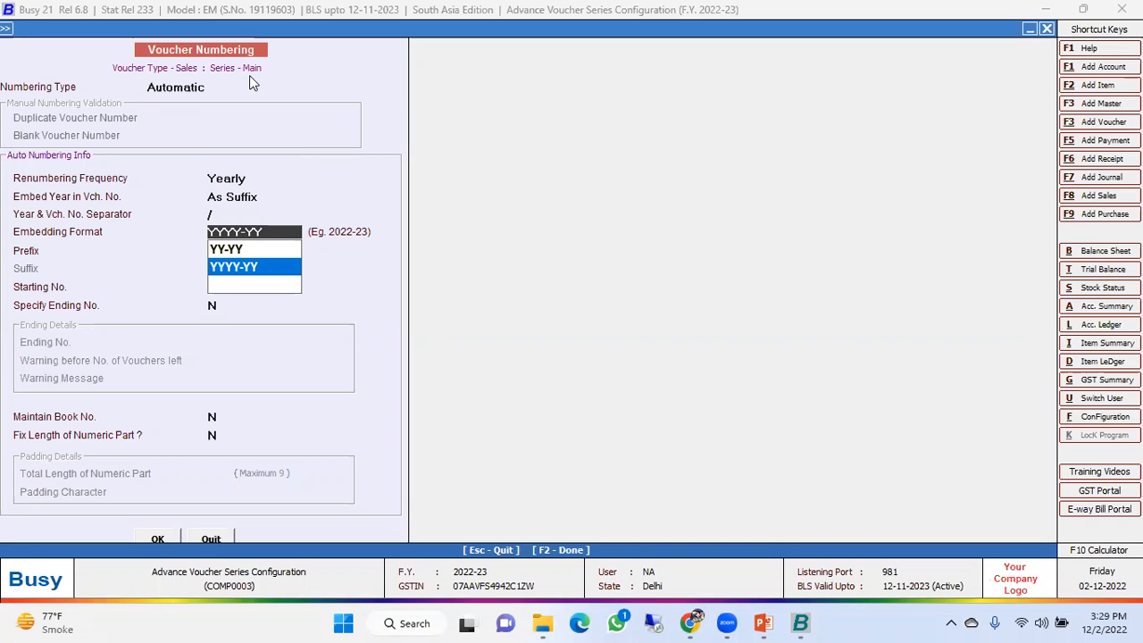
key("Return")
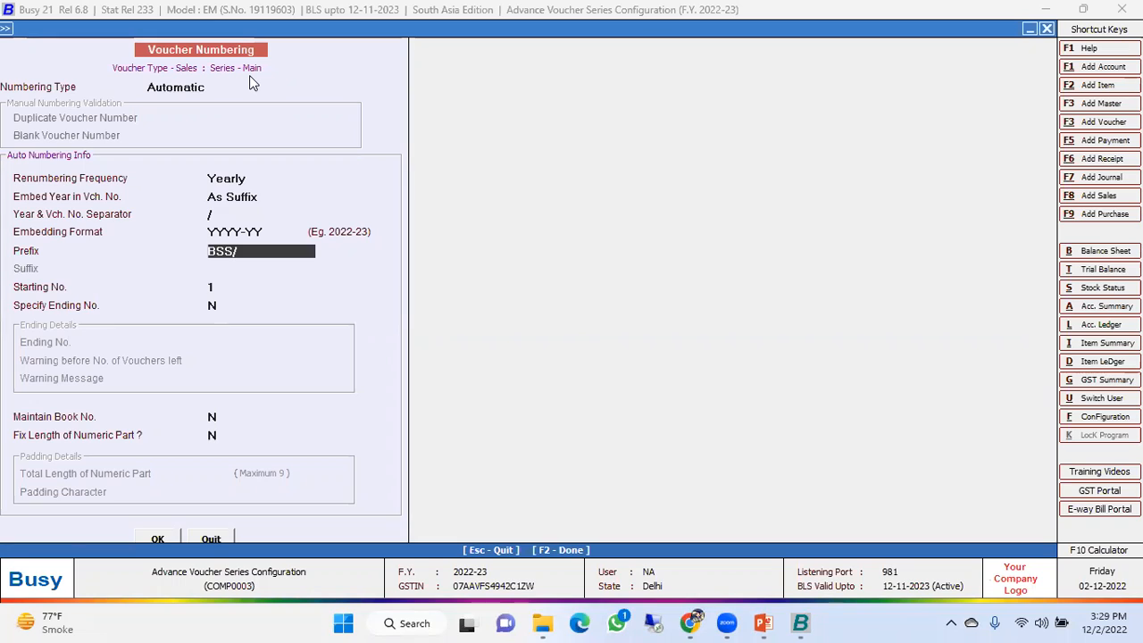
key("Return")
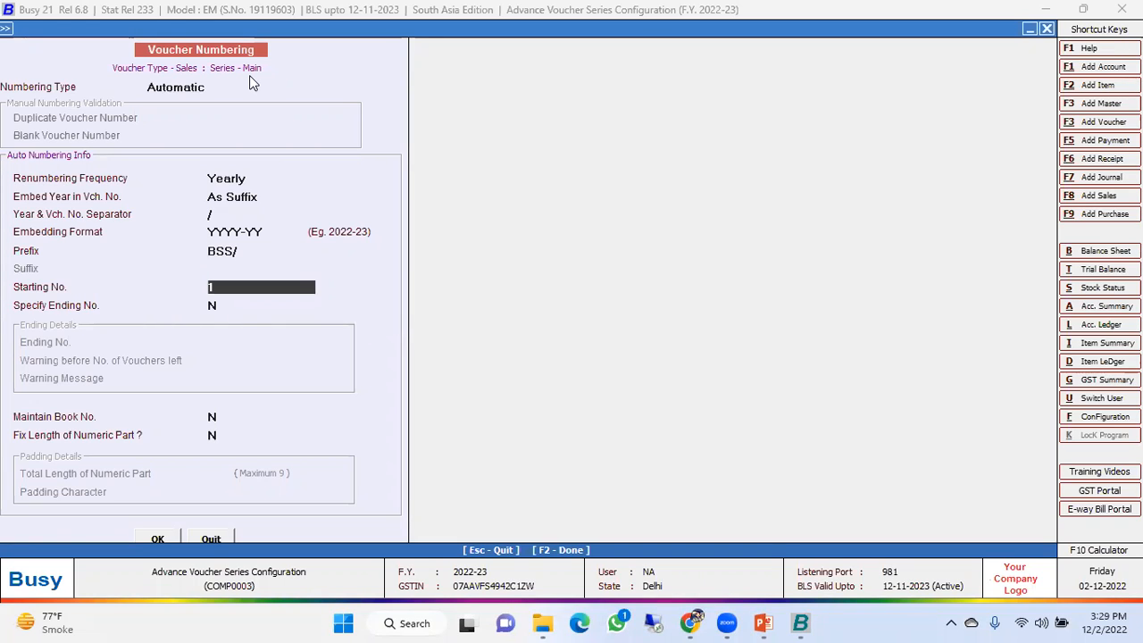
key("Return")
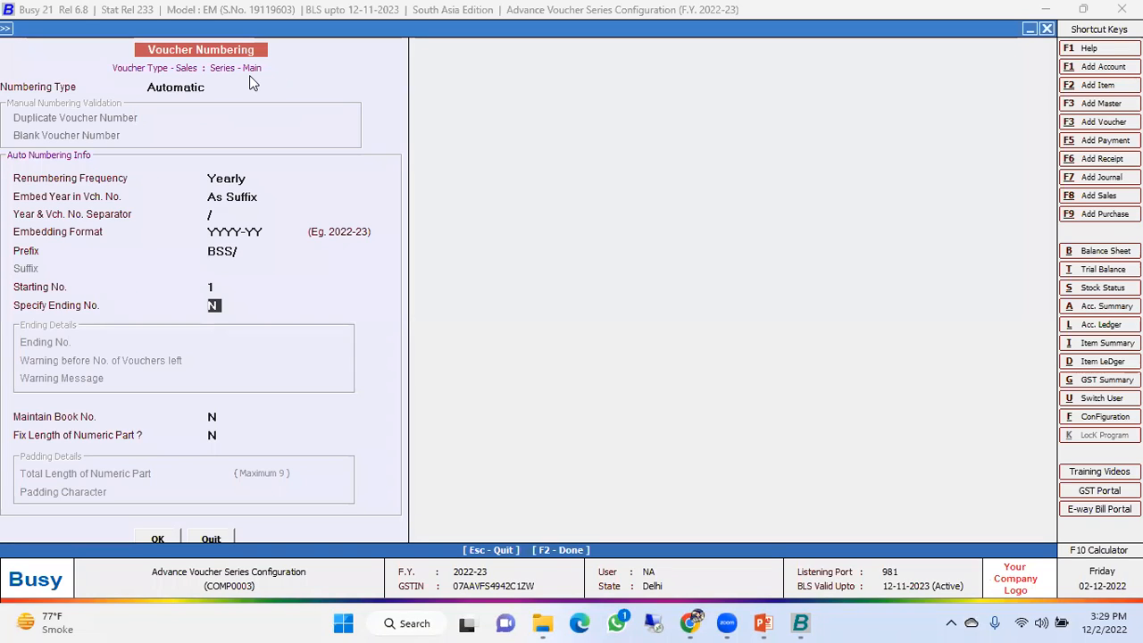
Enable Specify Ending No. to view its ending details and set the option back to N.
type("Y")
key("Return")
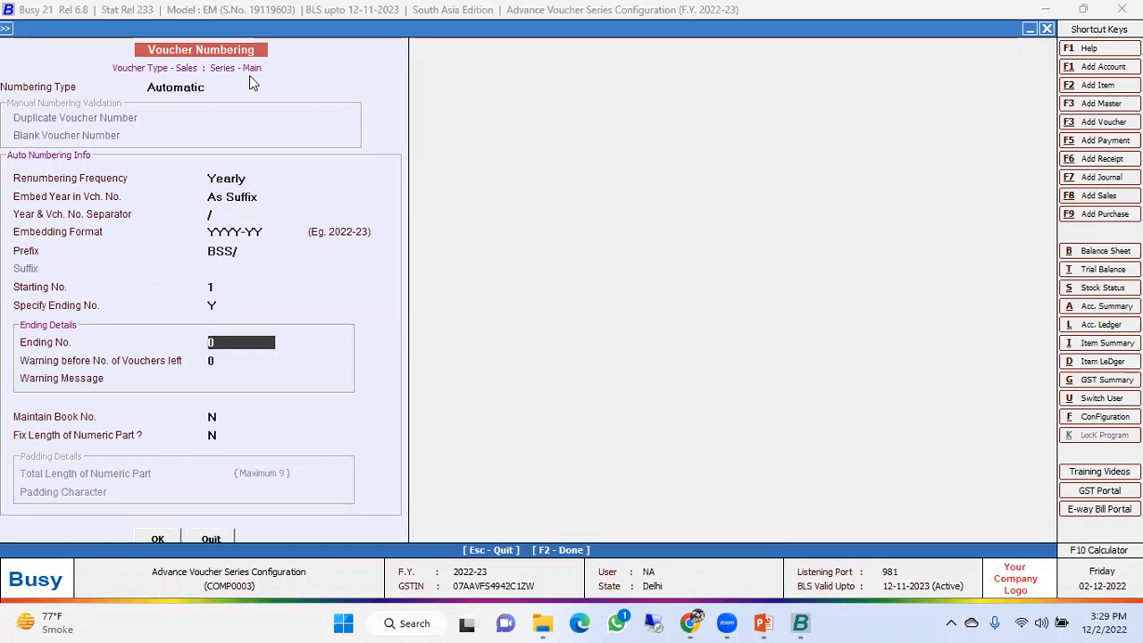
key("Up")
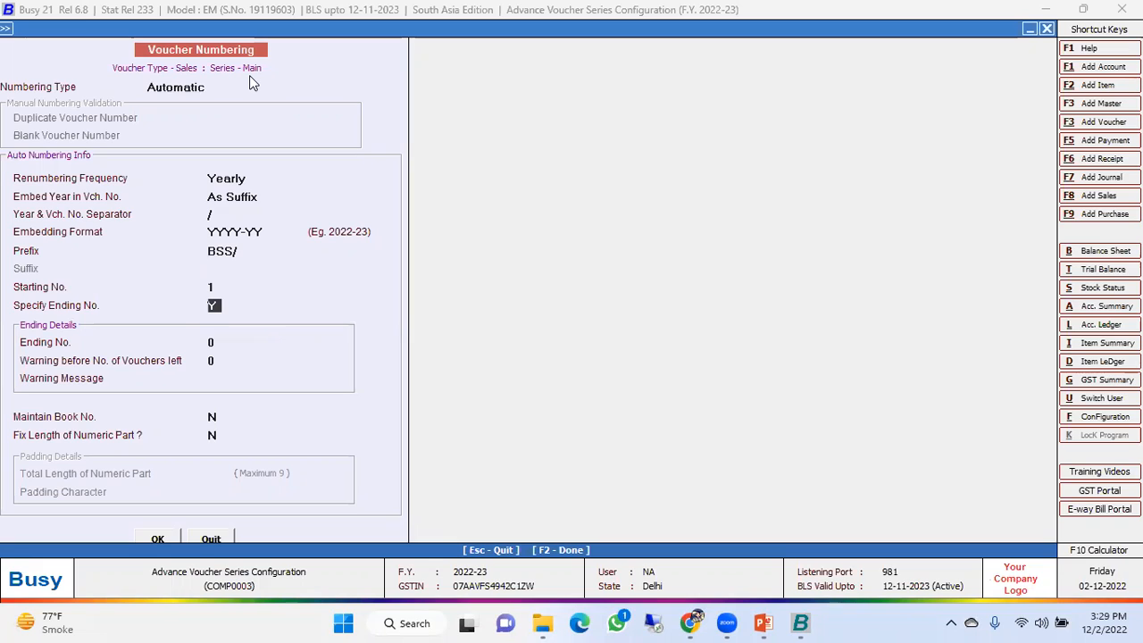
type("N")
key("Return")
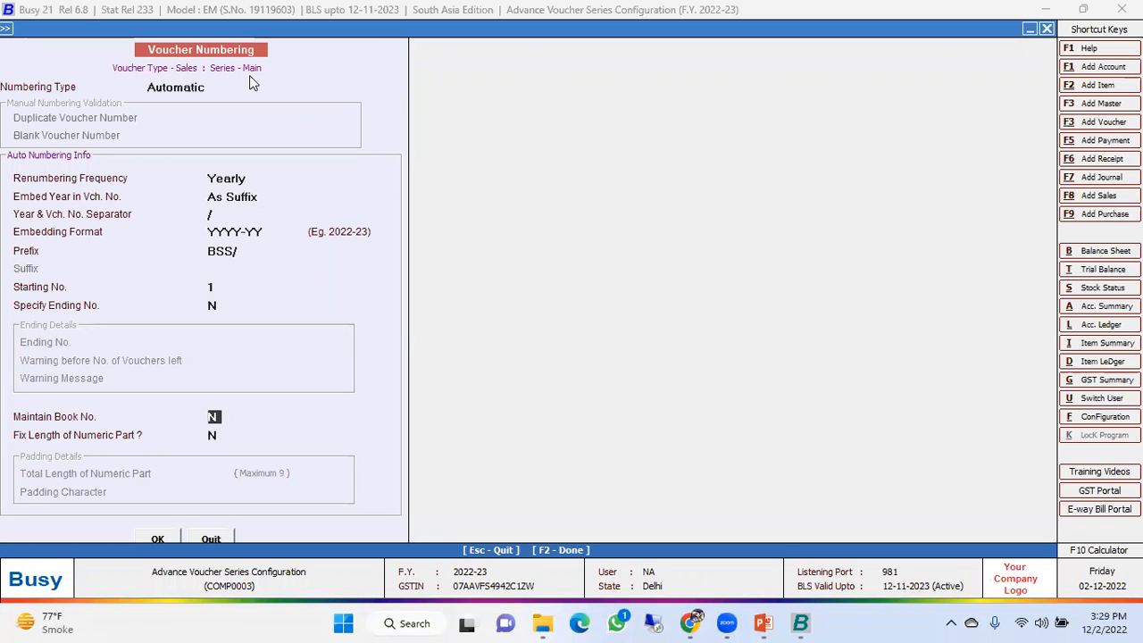
Enable Maintain Book No. to view its book size field and set the option back to N.
type("Y")
key("Return")
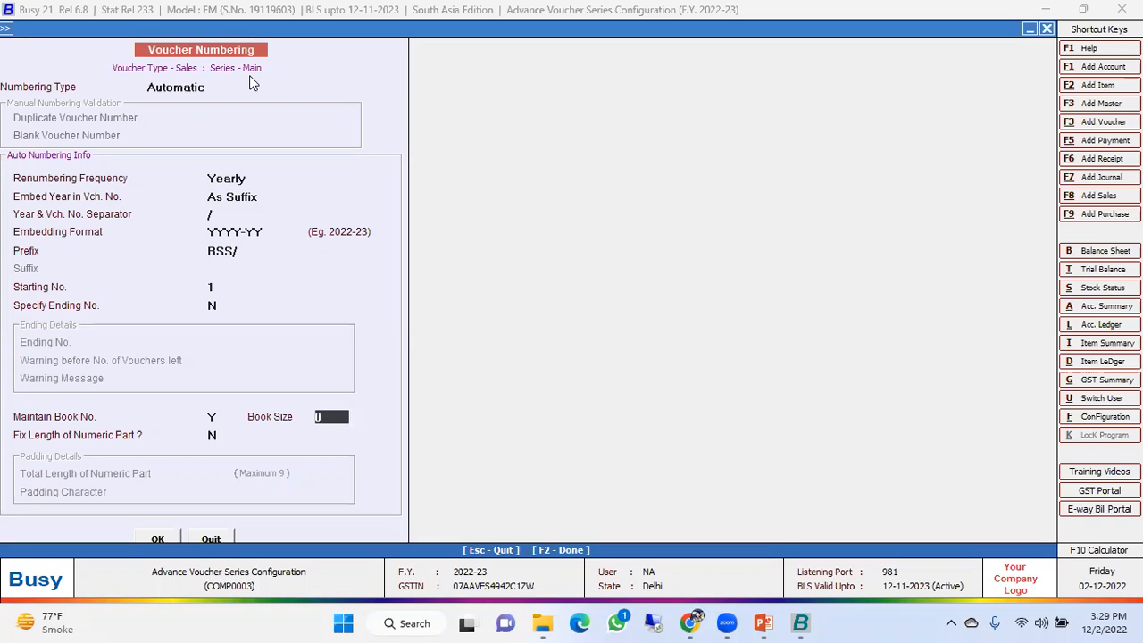
key("Up")
type("N")
key("Return")
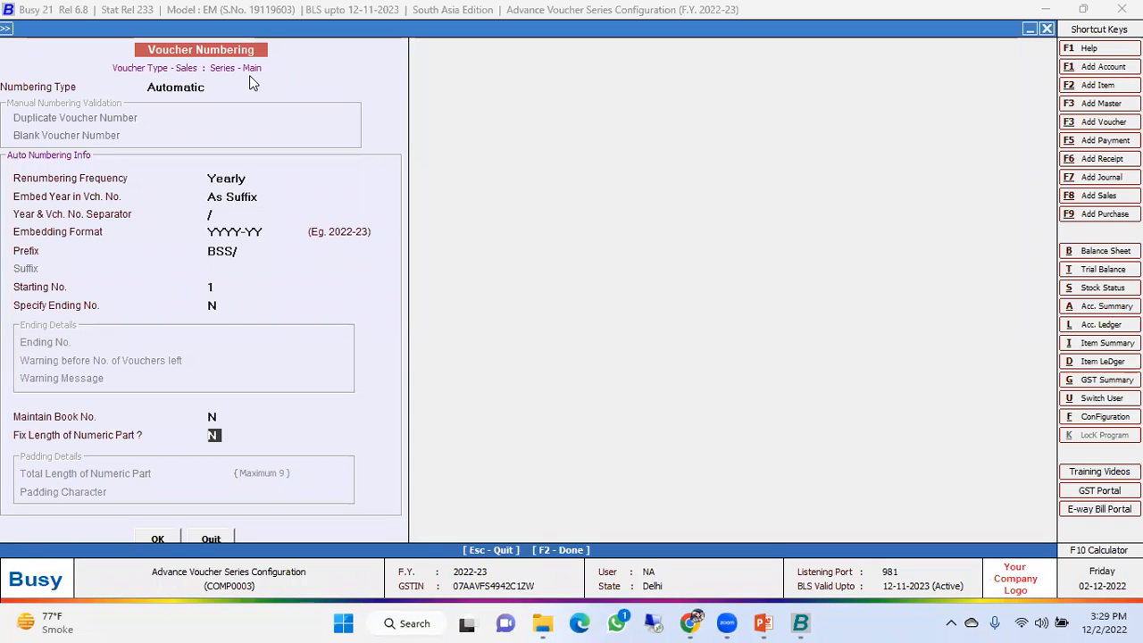
Enable Fix Length of Numeric Part to view its padding details and set the option back to N.
type("Y")
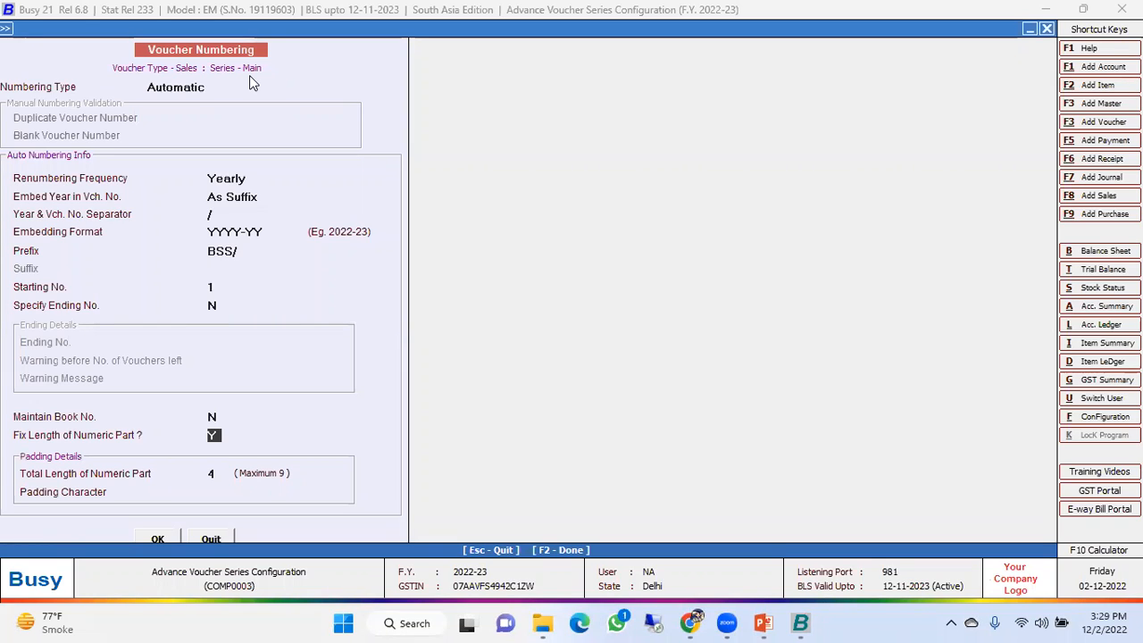
key("Return")
key("Up")
key("n")
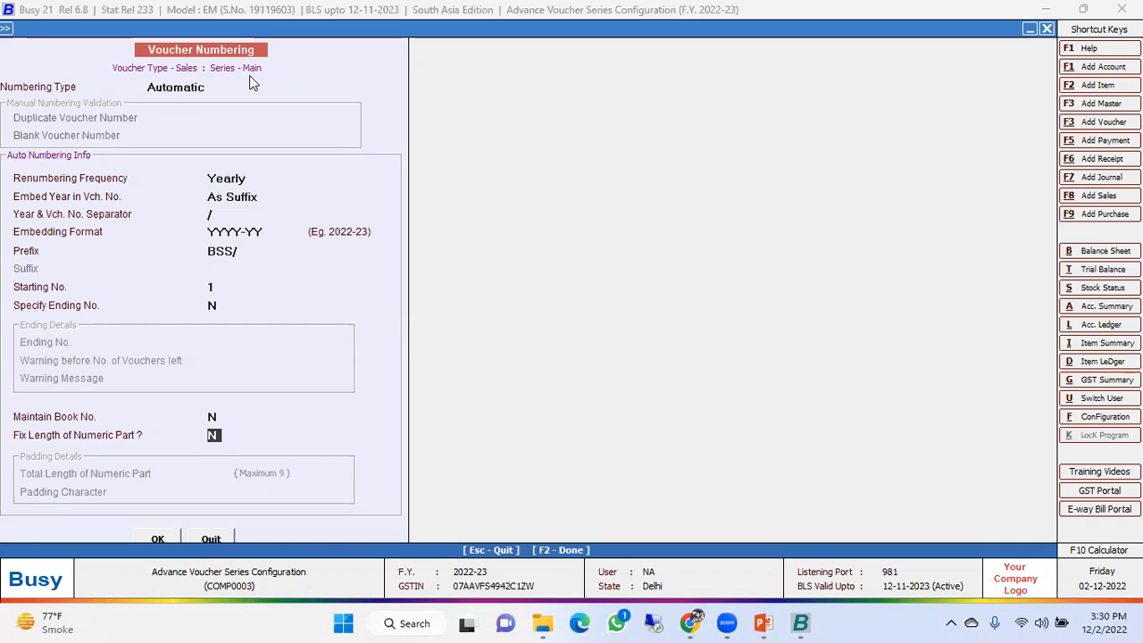
Save the voucher numbering settings and decline renumbering all vouchers of the Main sales series.
key("Return")
key("Return")
key("Left")
key("Right")
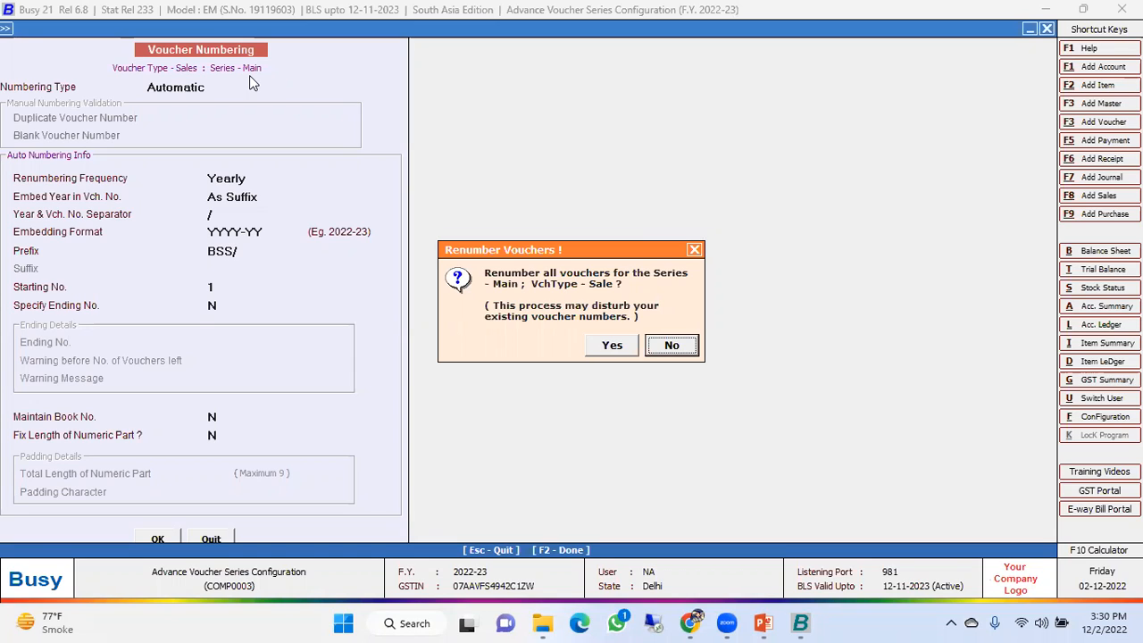
key("Left")
key("Right")
key("Return")
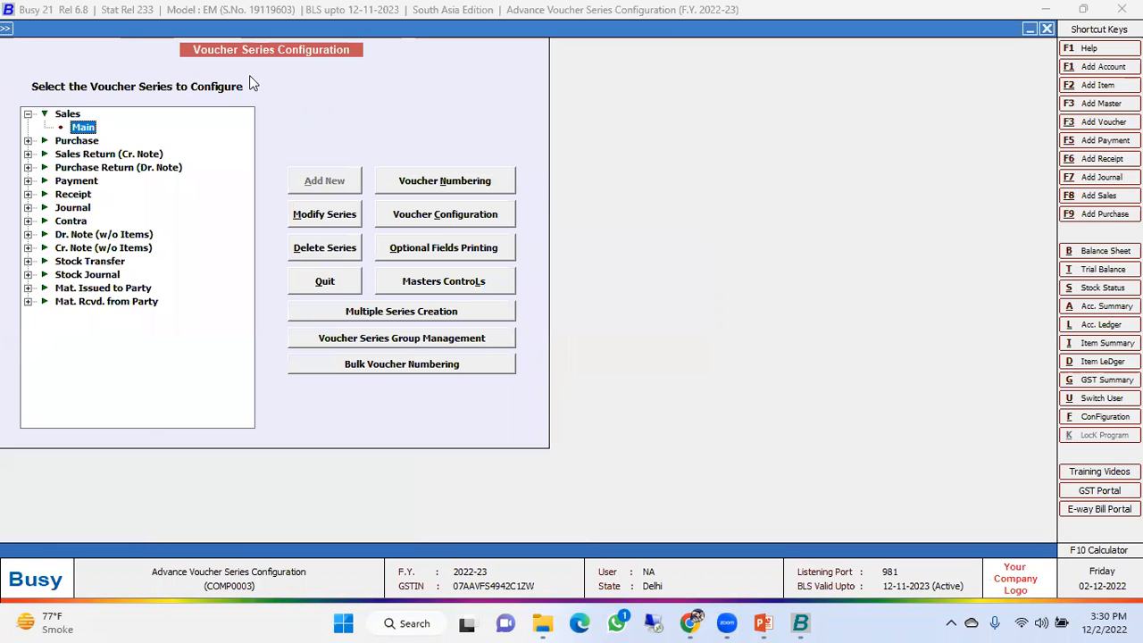
Open the voucher configuration of the Sales Main series and set the number of optional fields to 2.
left_click(448, 222)
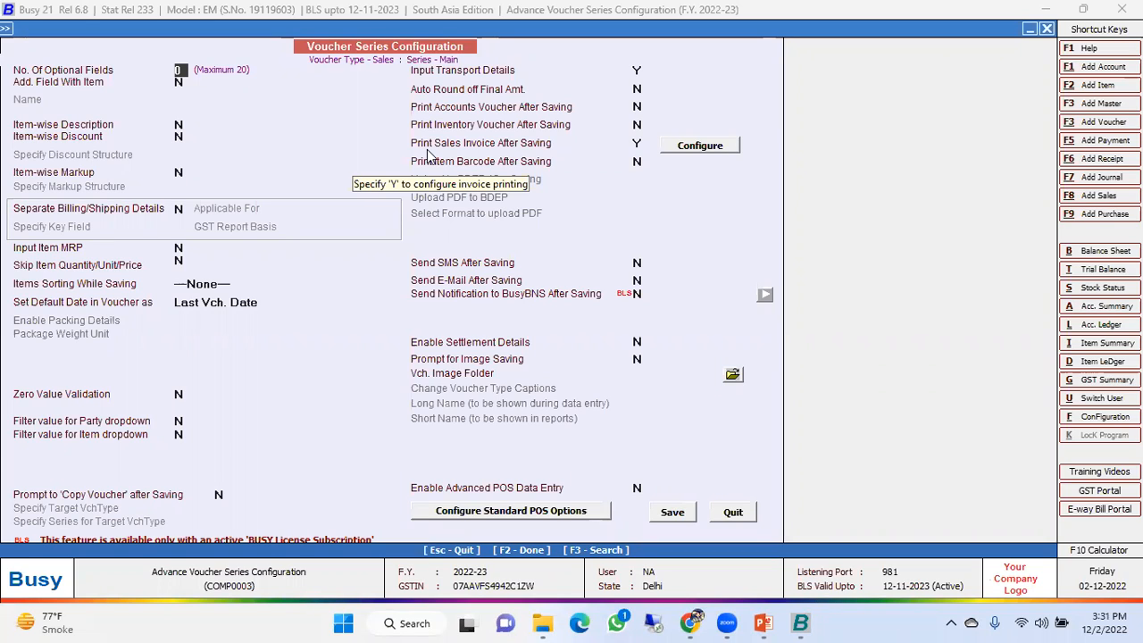
type("2")
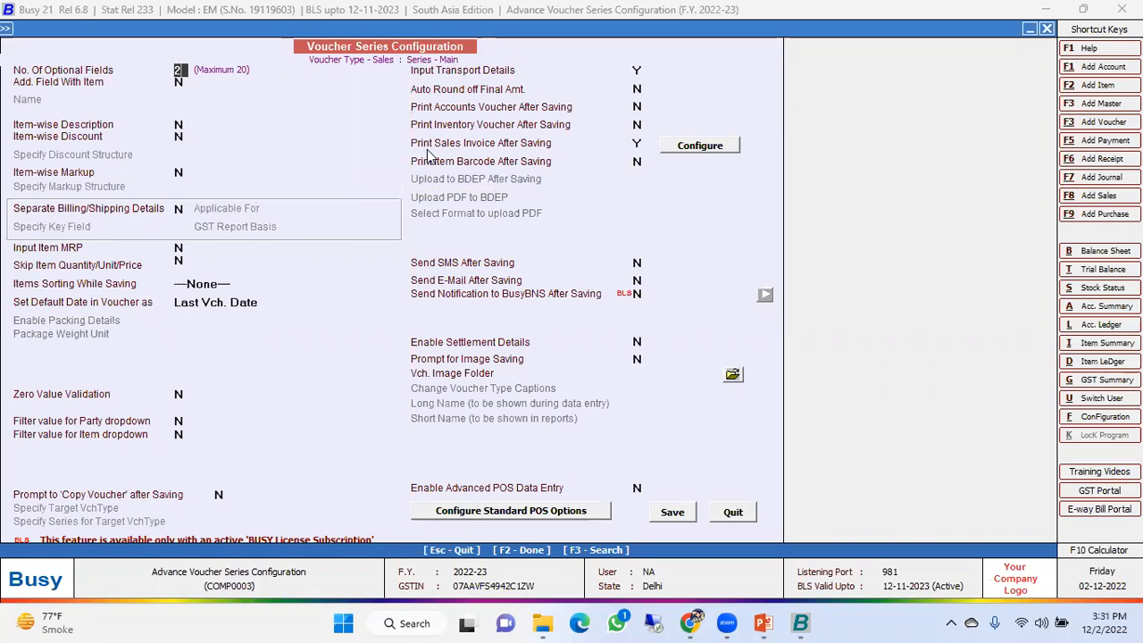
key("Return")
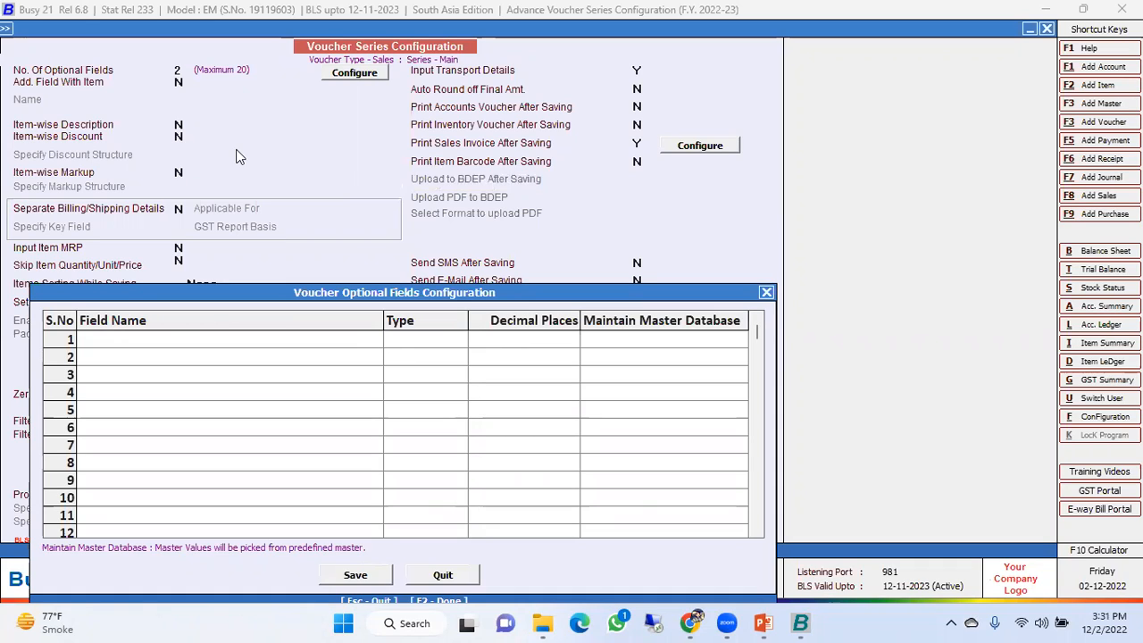
Name the first voucher optional field Lpn No.
left_click(214, 340)
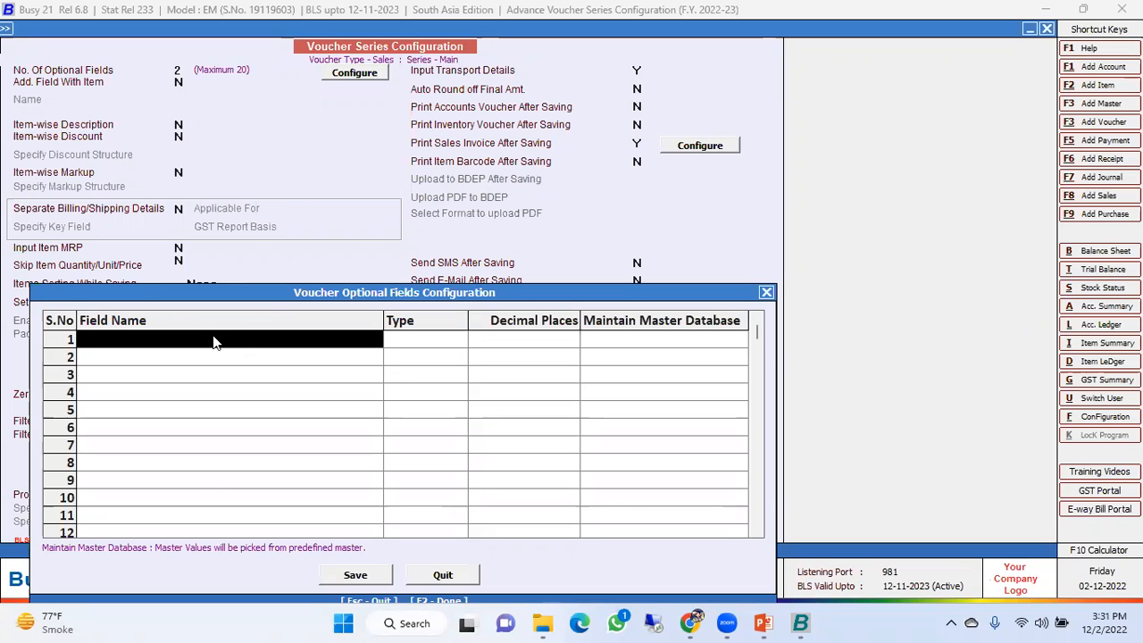
left_click(215, 340)
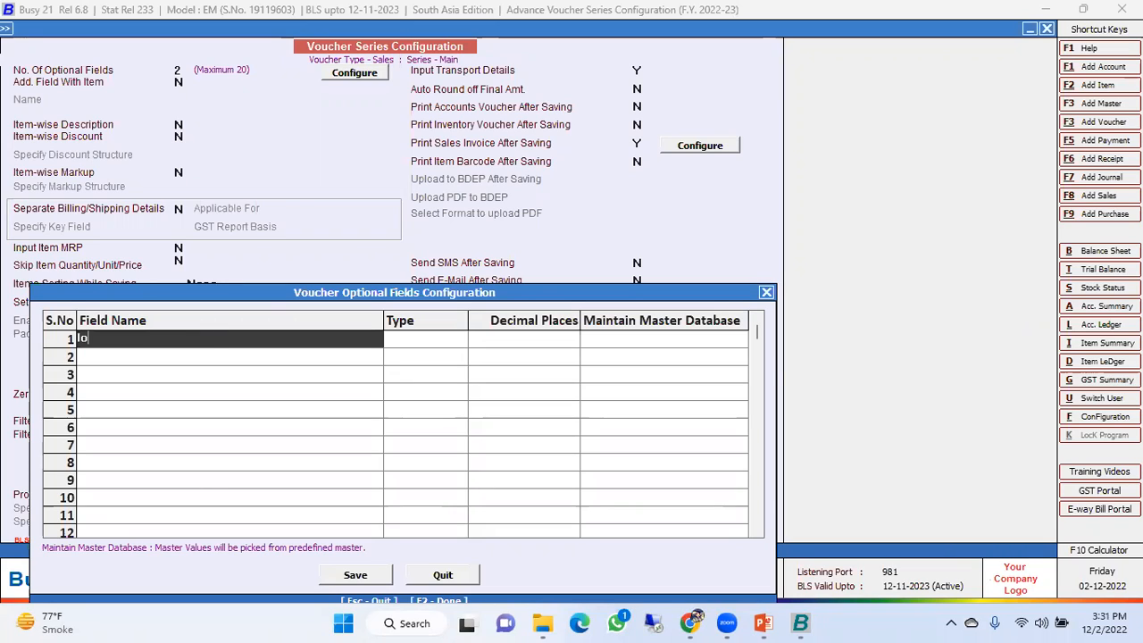
type("LPO")
key("Return")
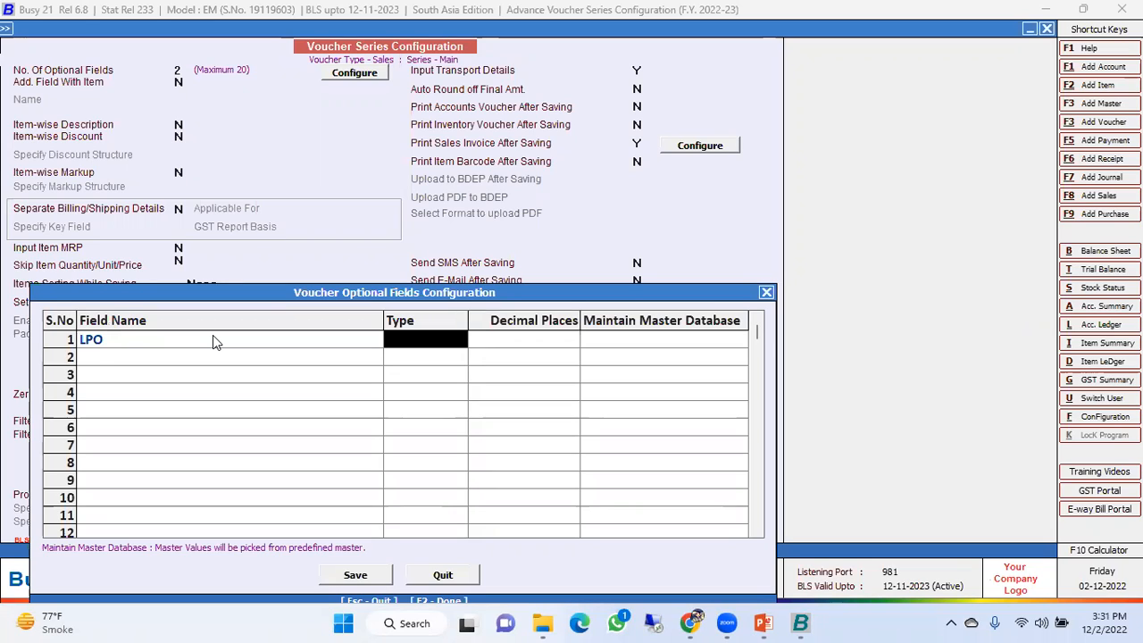
left_click(213, 337)
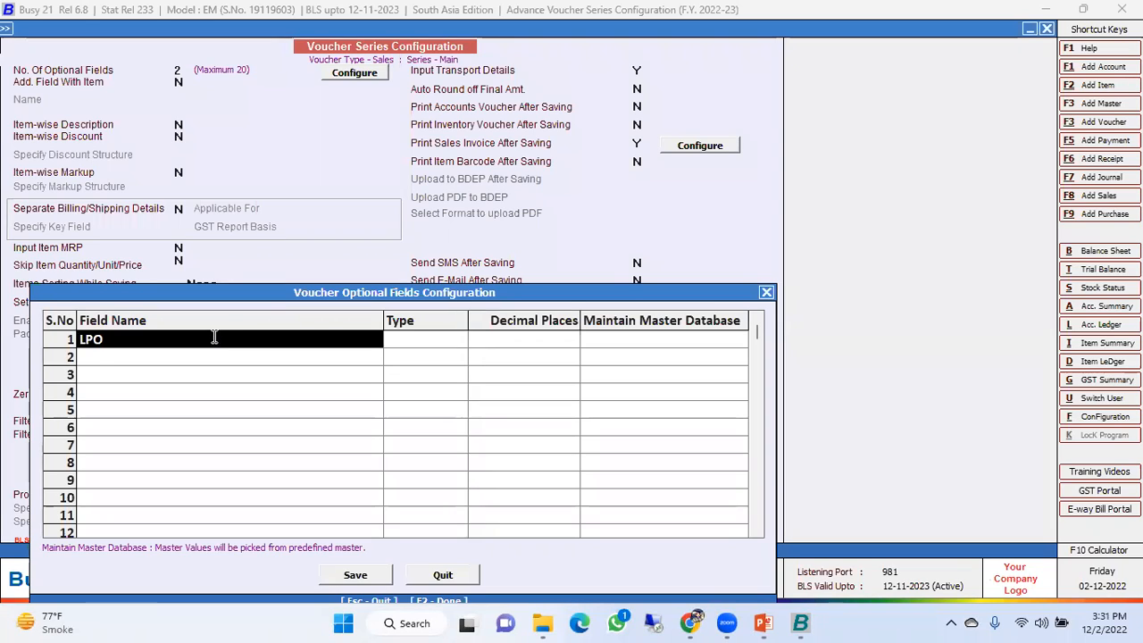
type("lpn no")
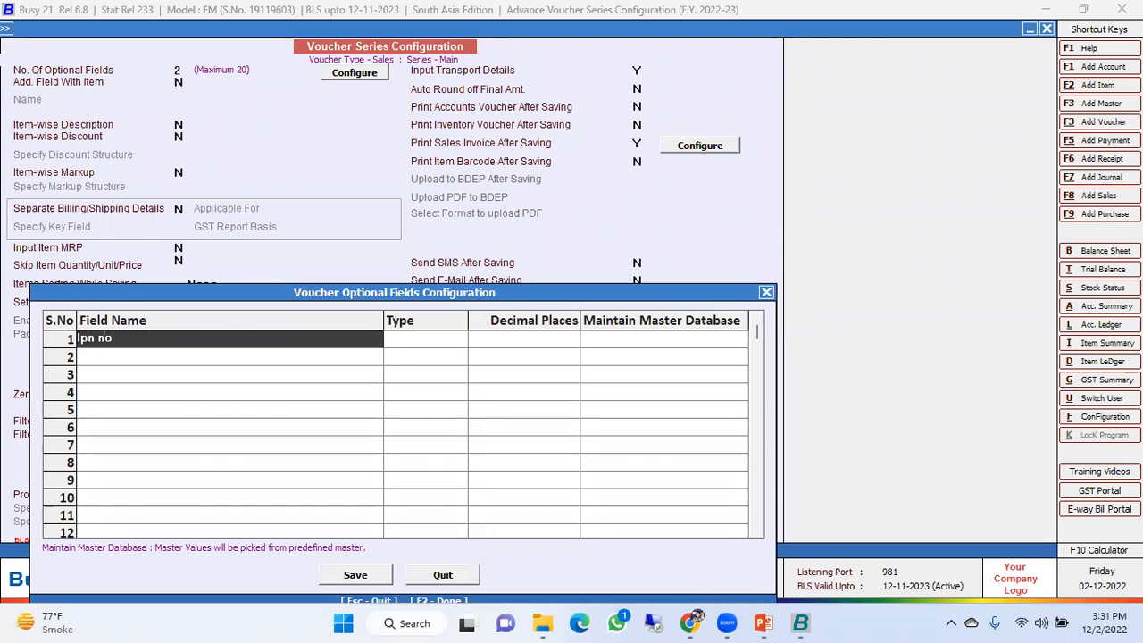
type(".")
key("Return")
Set the type of the Lpn No. field to Text.
key("space")
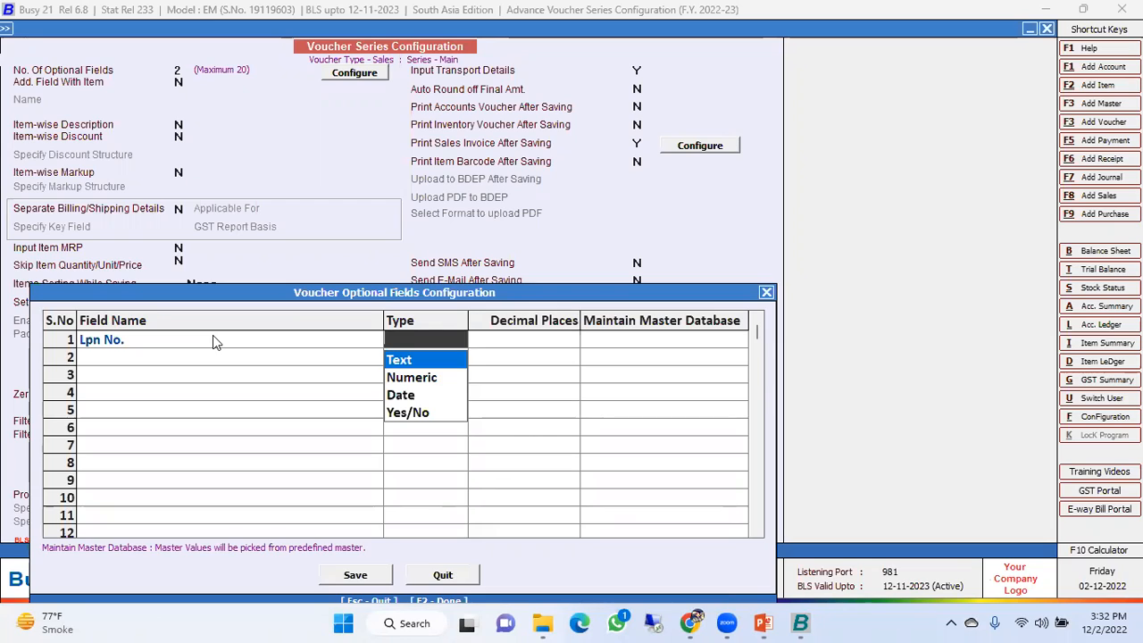
key("Down")
key("Up")
key("Down")
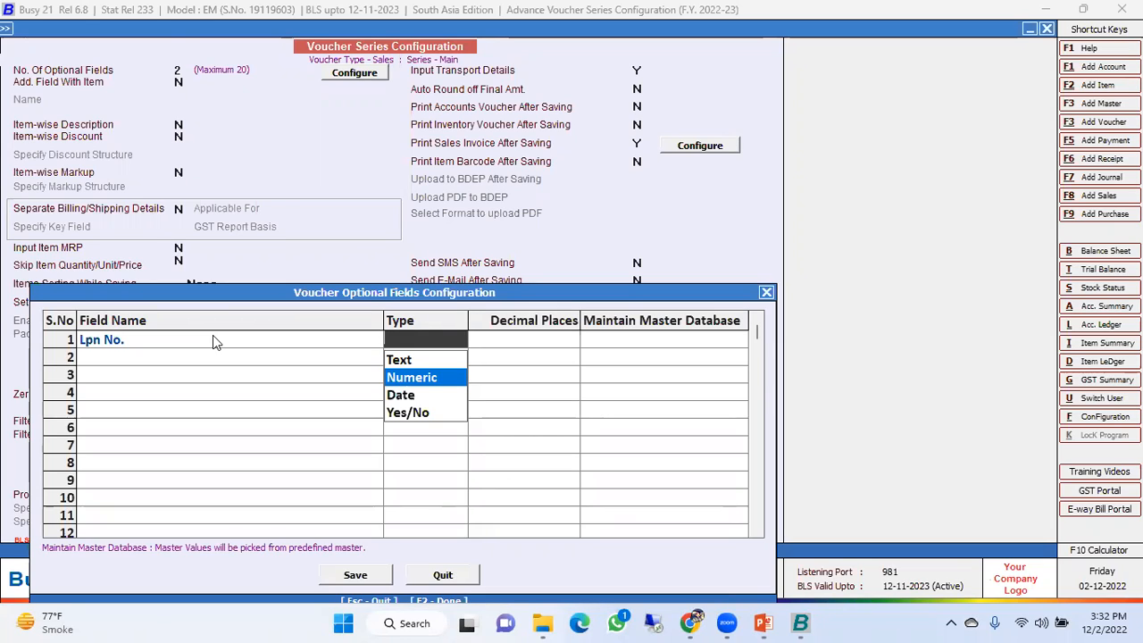
key("Down")
key("Up")
key("Up")
key("Up")
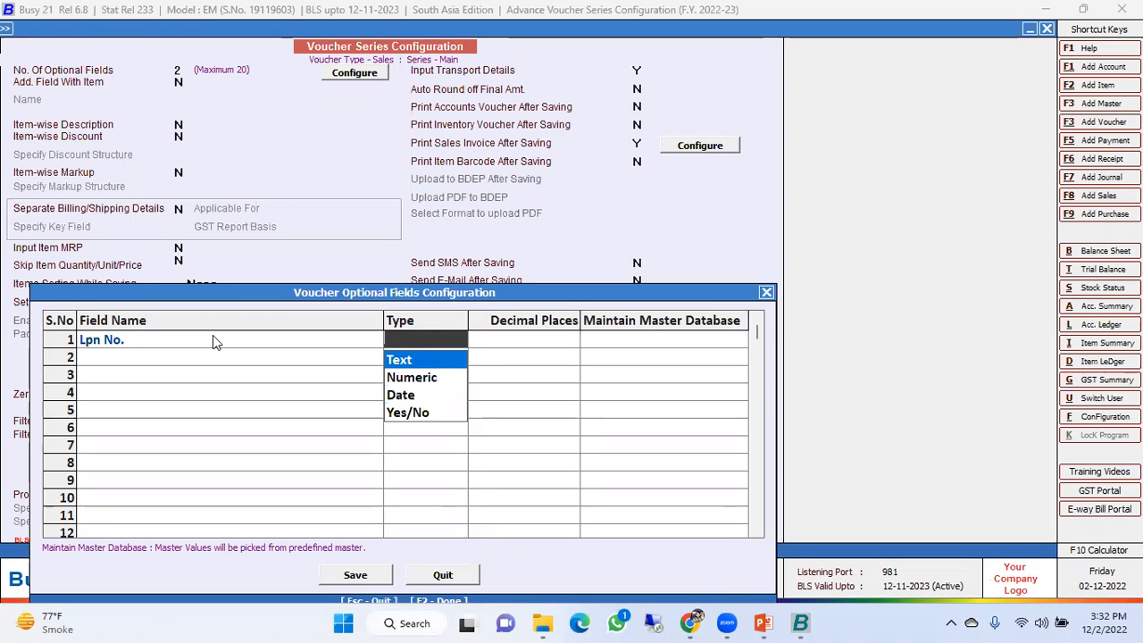
key("Return")
key("Escape")
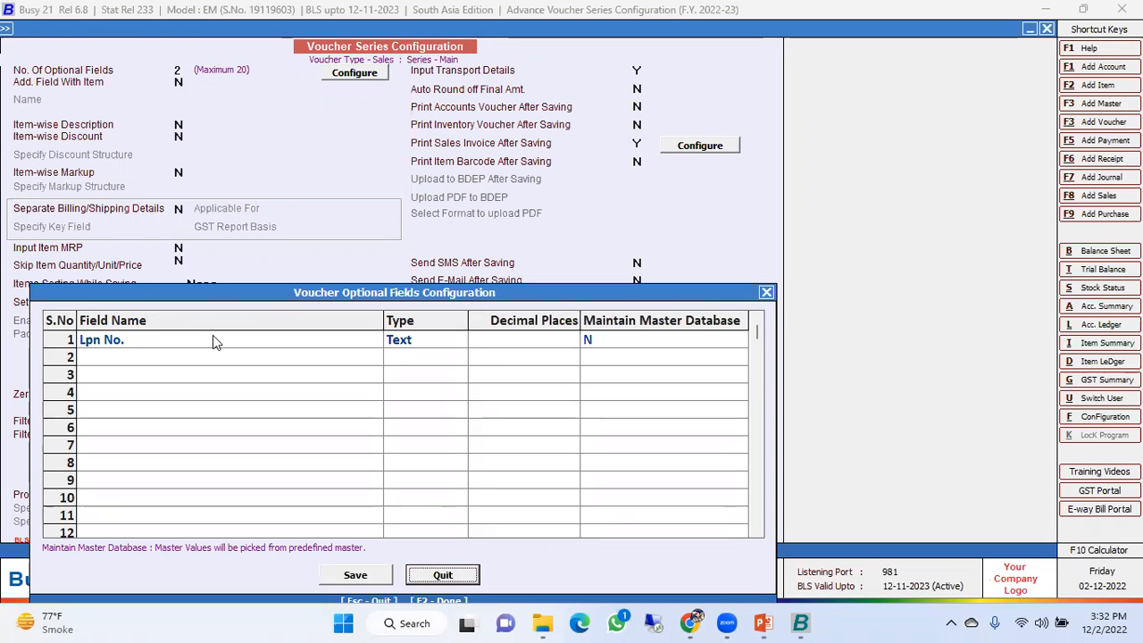
Set Maintain Master Database to Y for the Lpn No. field.
left_click(622, 355)
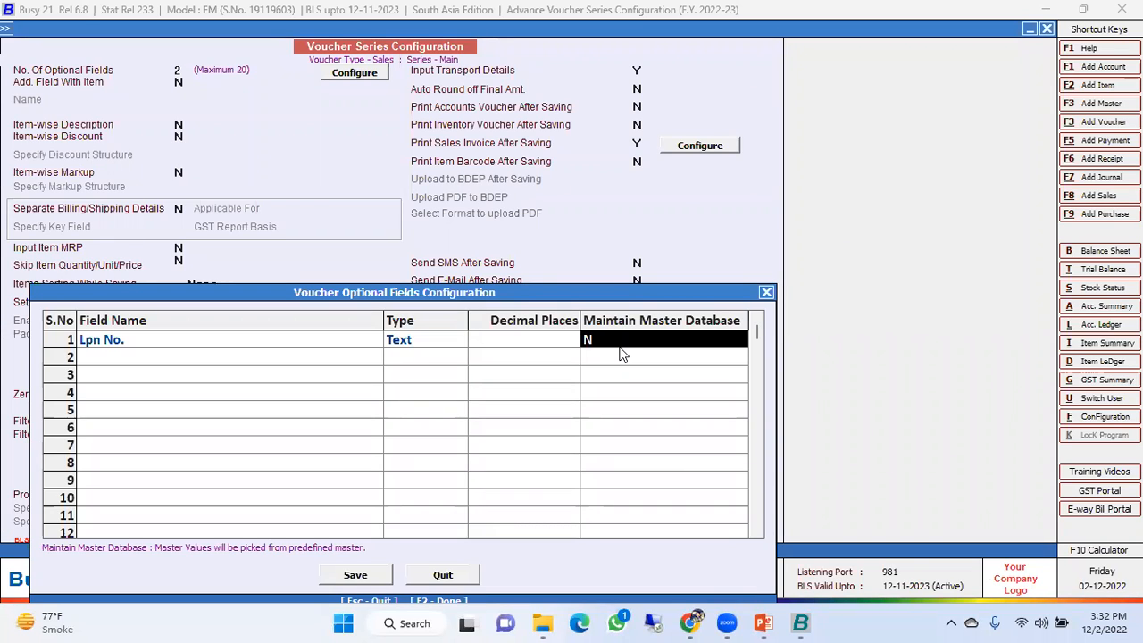
type("Y")
key("Return")
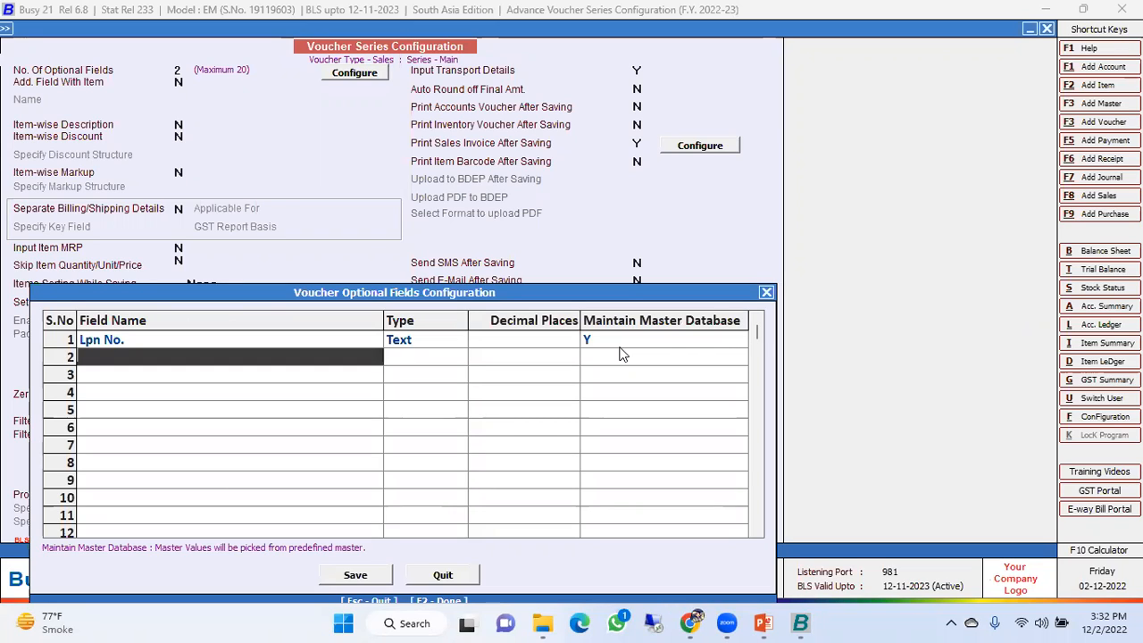
Add a second optional field named LPO DATE with the type Date.
type("LPO DATE")
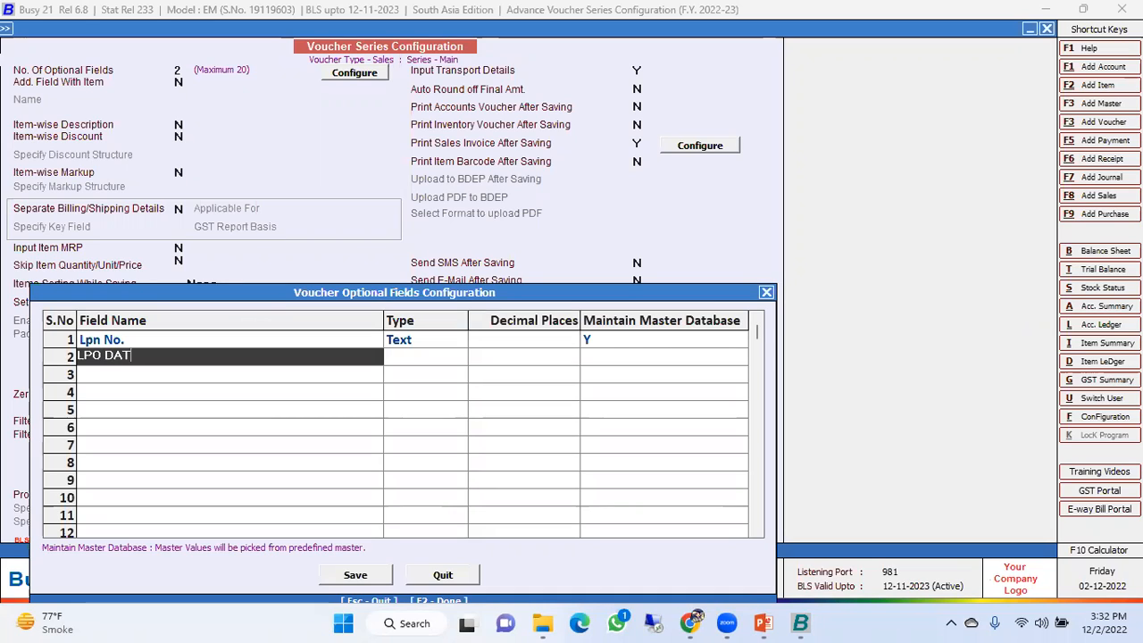
key("Return")
key("Down")
key("Down")
key("Down")
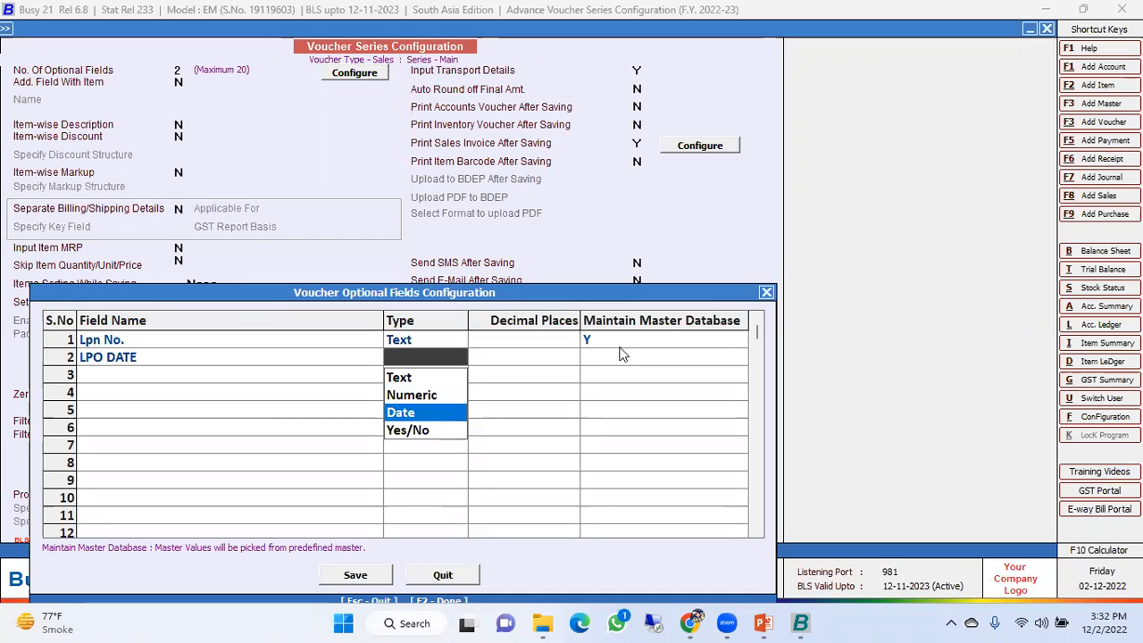
key("Up")
key("Up")
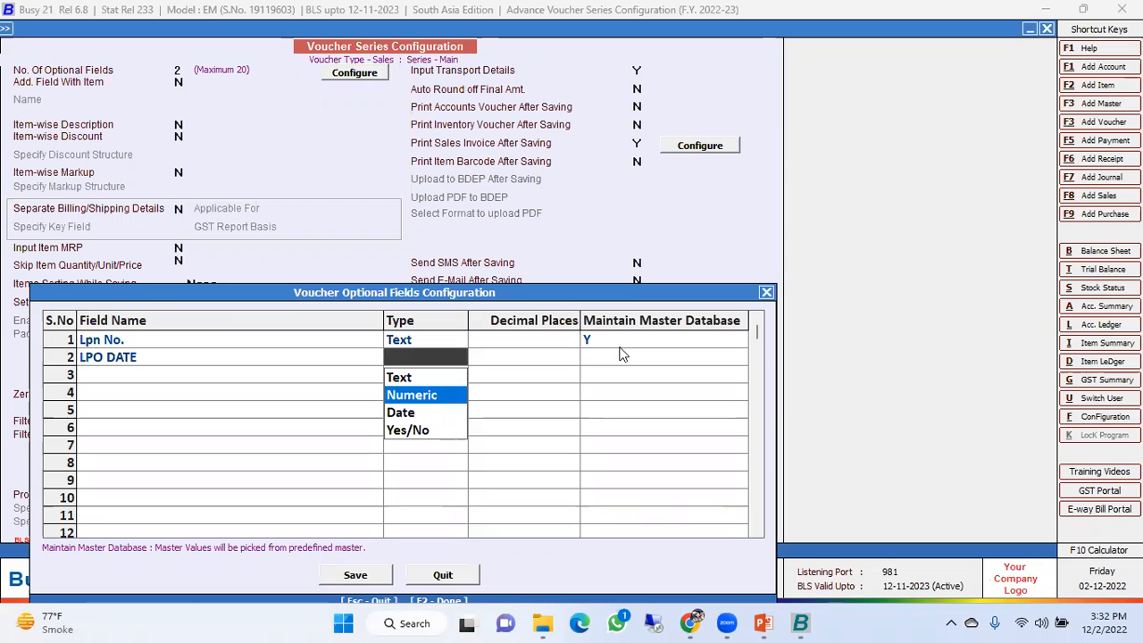
key("Down")
key("Down")
key("Up")
key("Up")
key("Up")
key("Down")
key("Down")
key("Return")
Change the Lpn No. field's type to Numeric and look at its decimal places setting.
key("Up")
key("Return")
key("Up")
key("Return")
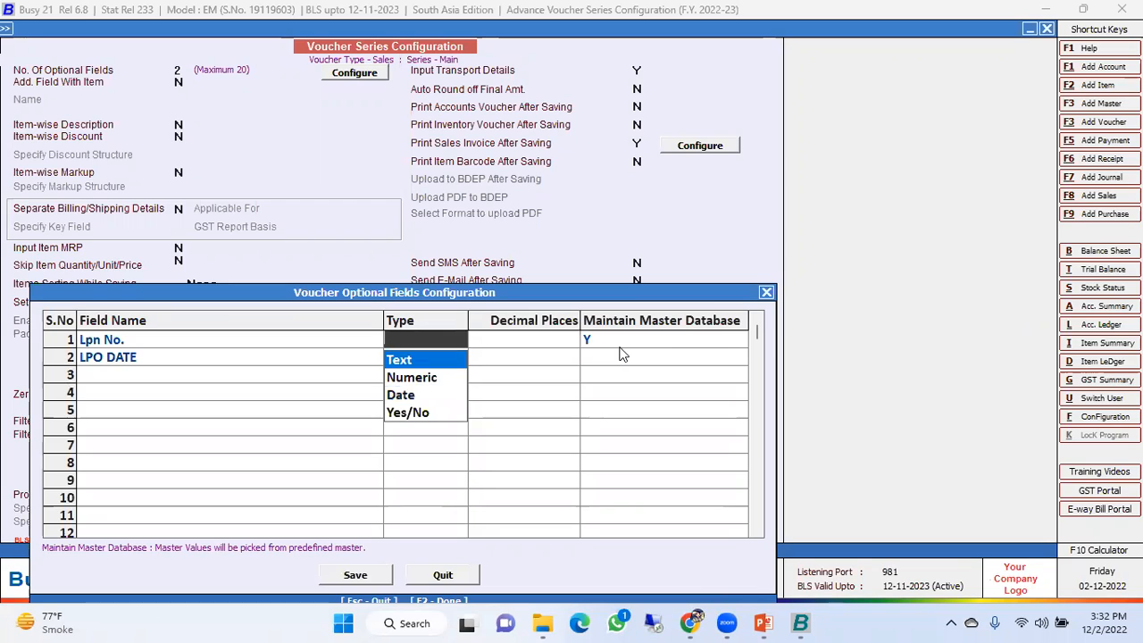
key("Down")
key("Return")
key("Up")
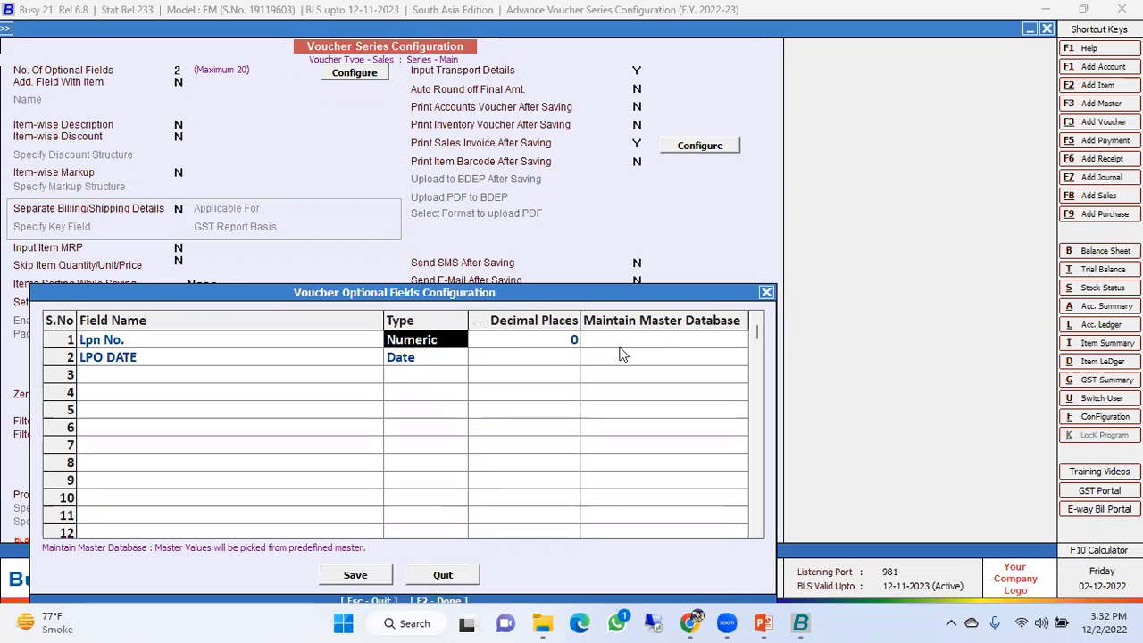
key("Right")
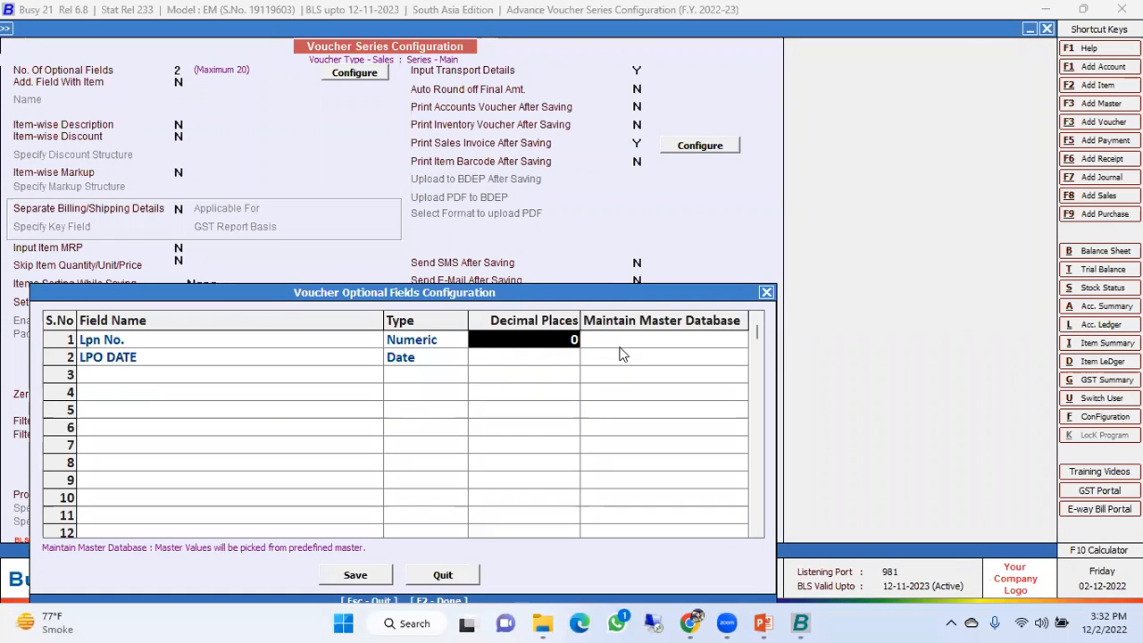
key("Left")
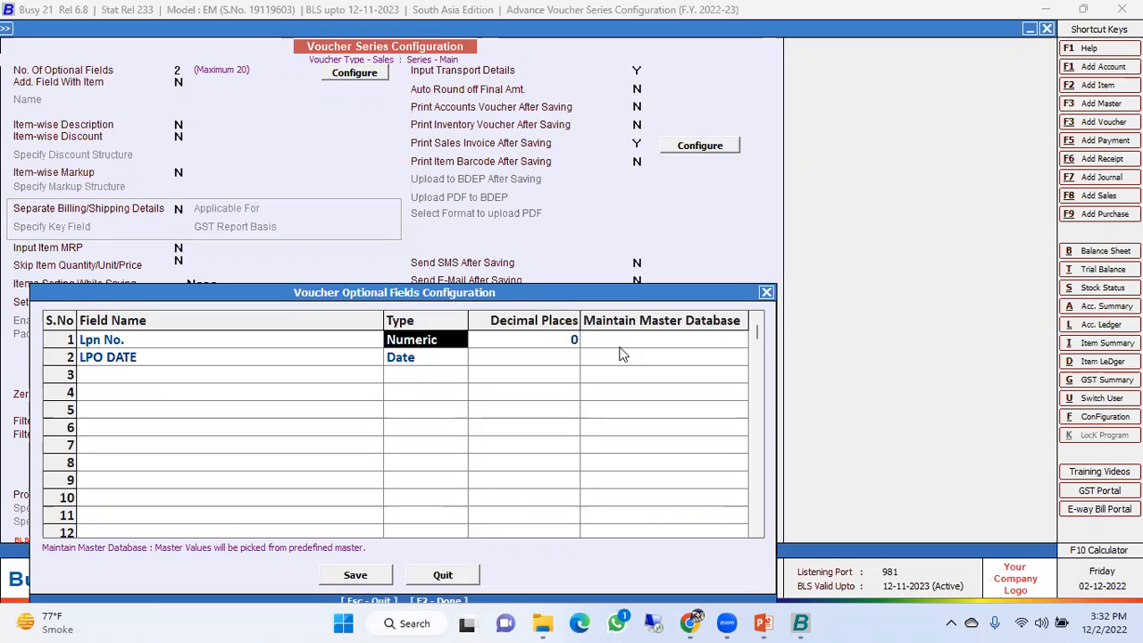
Set the Lpn No. field's type back to Text and save the optional fields configuration.
key("Return")
key("Up")
key("Return")
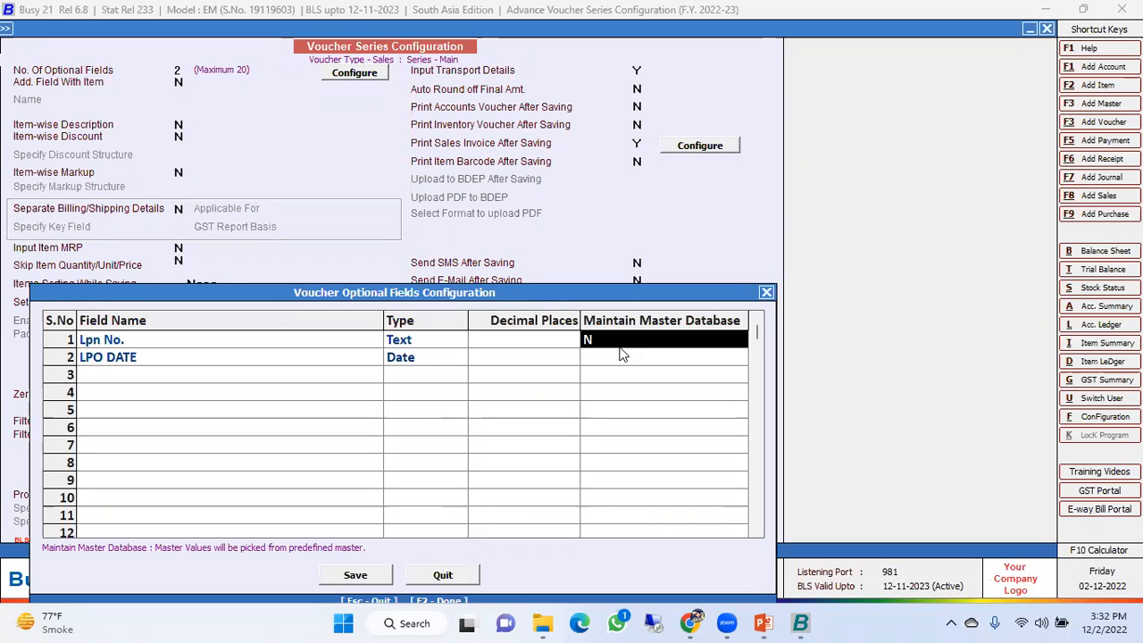
left_click(355, 575)
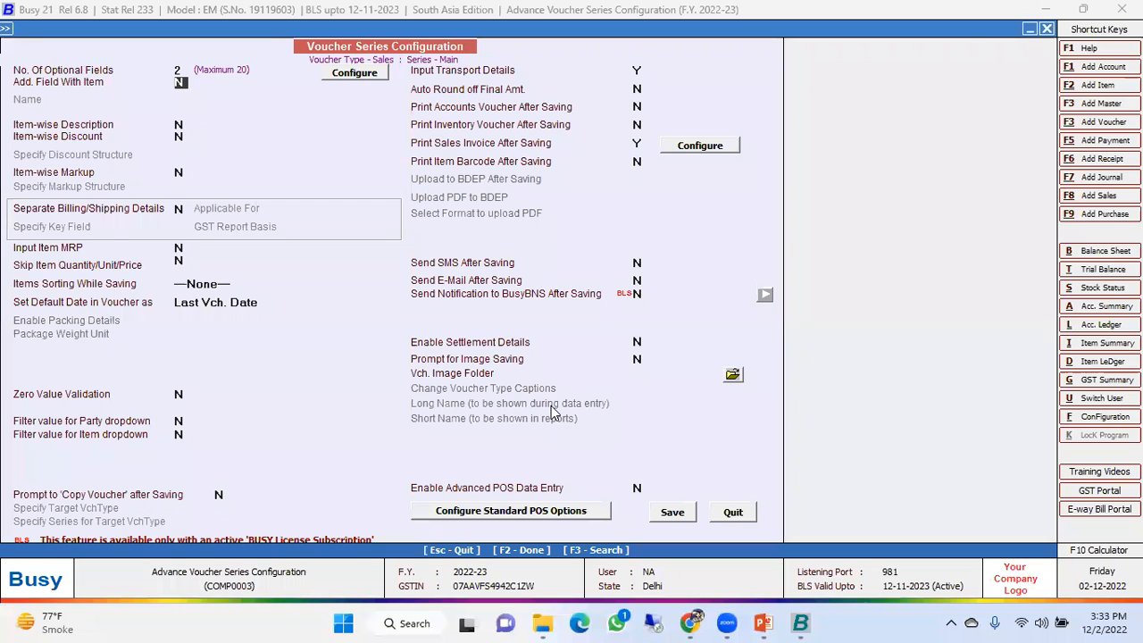
Enable the additional field with item and name it Colour.
key("y")
key("Return")
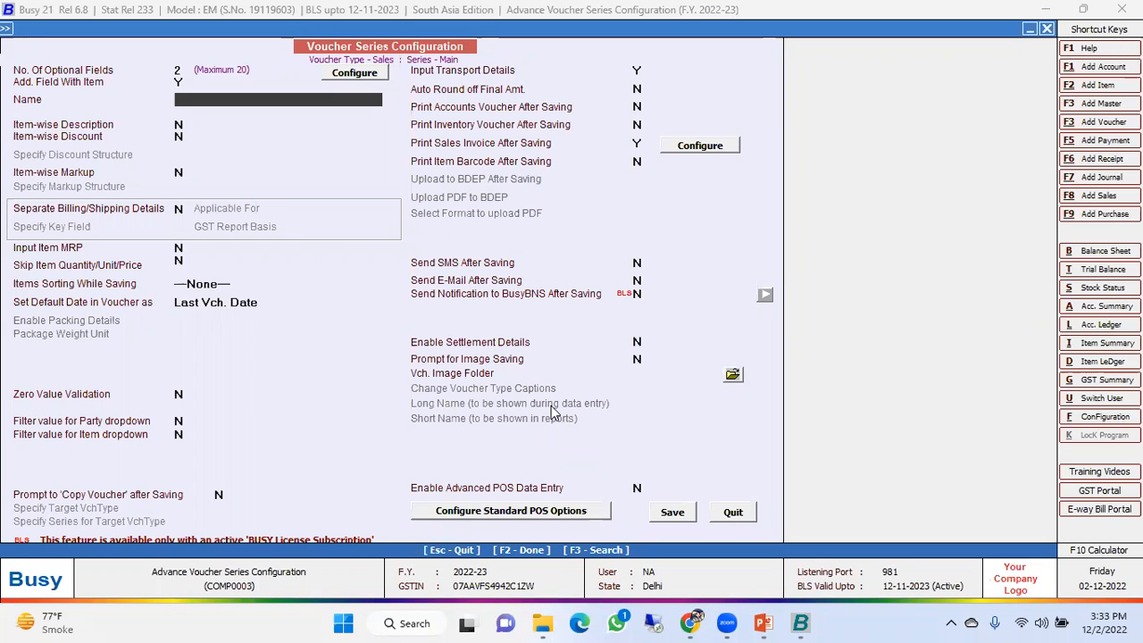
type("Colour")
key("Return")
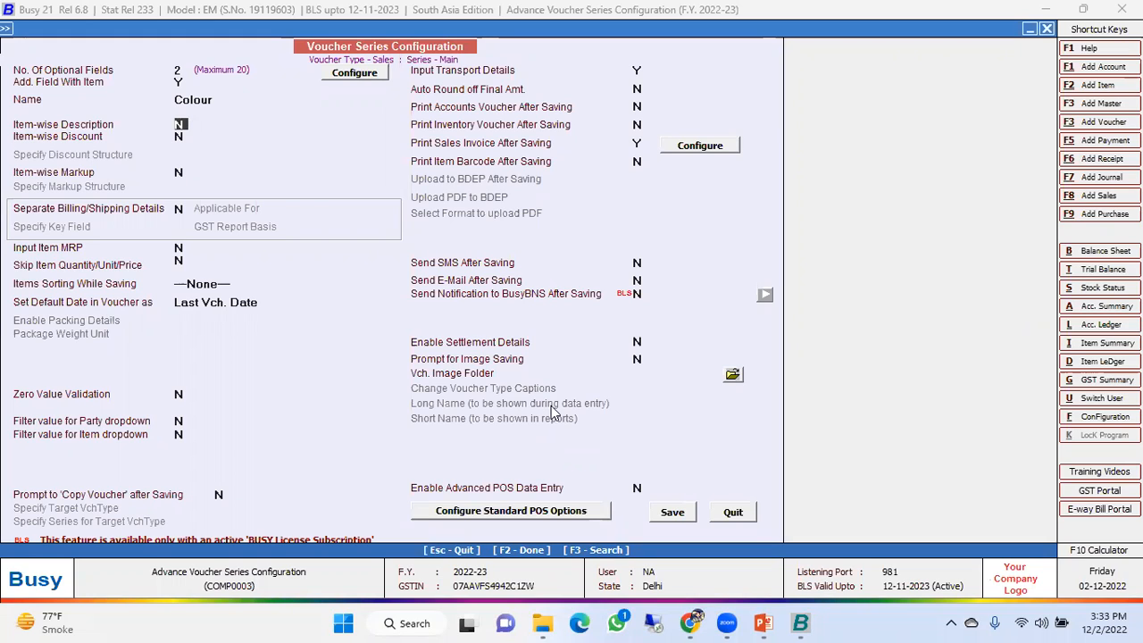
Enable Item-wise Description and accept 4 description lines with the default titles Line1 to Line4.
type("Y")
key("Return")
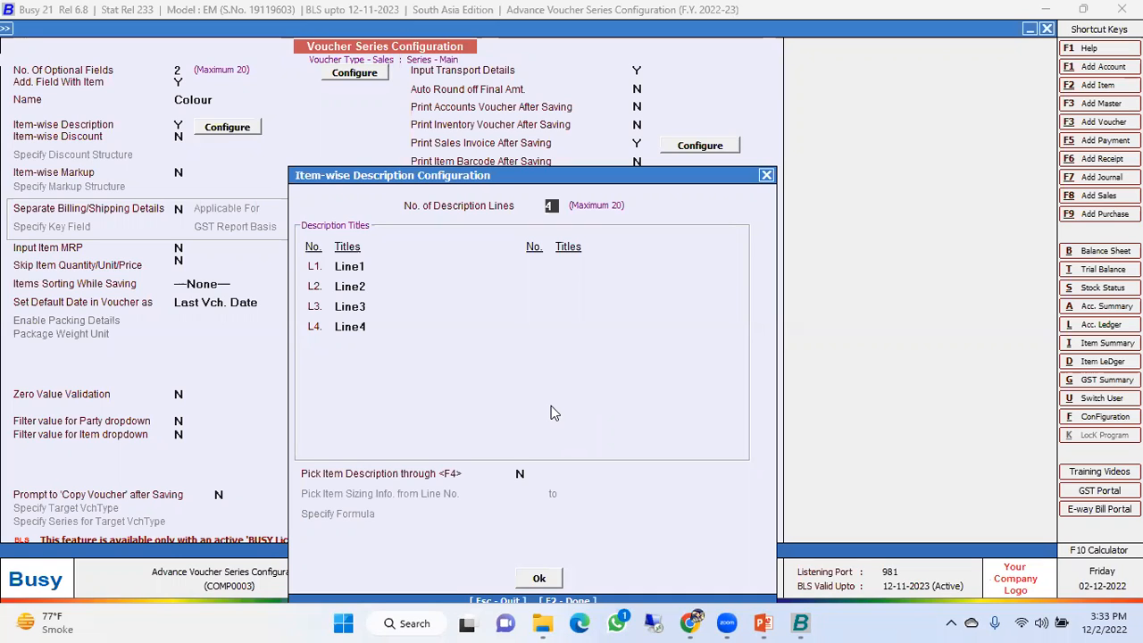
key("Return")
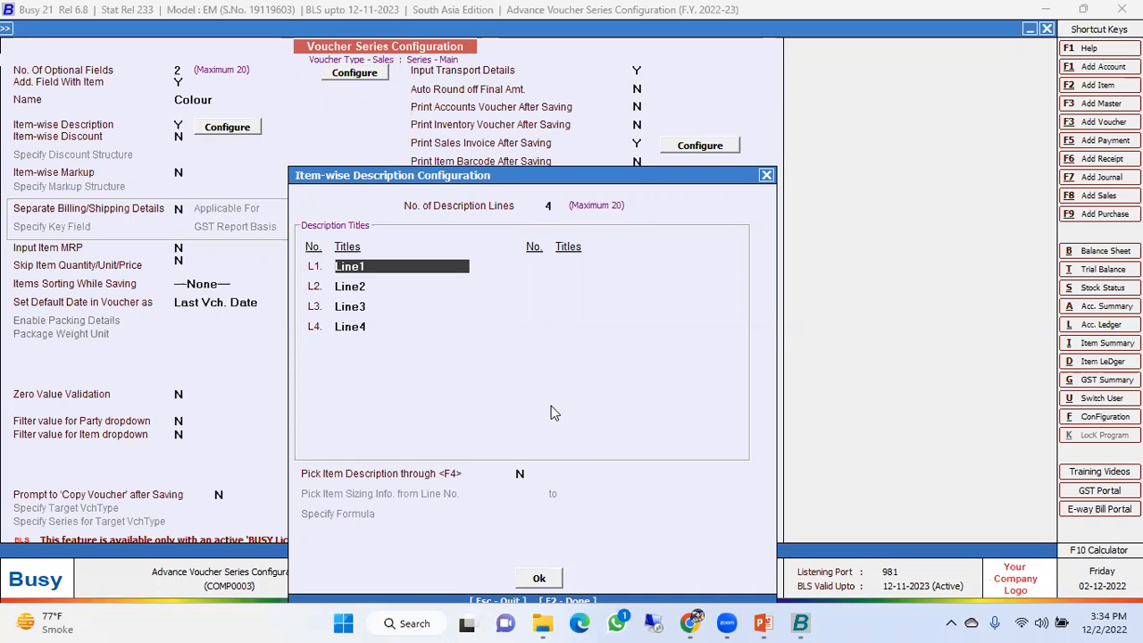
key("Return")
key("Return")
key("Return")
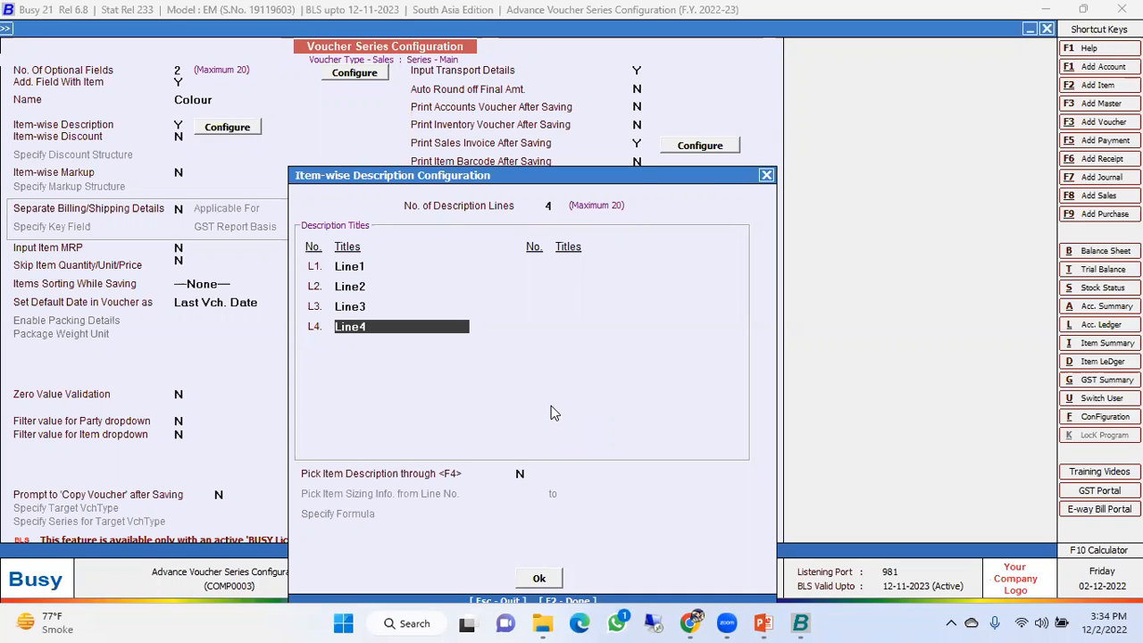
left_click(544, 582)
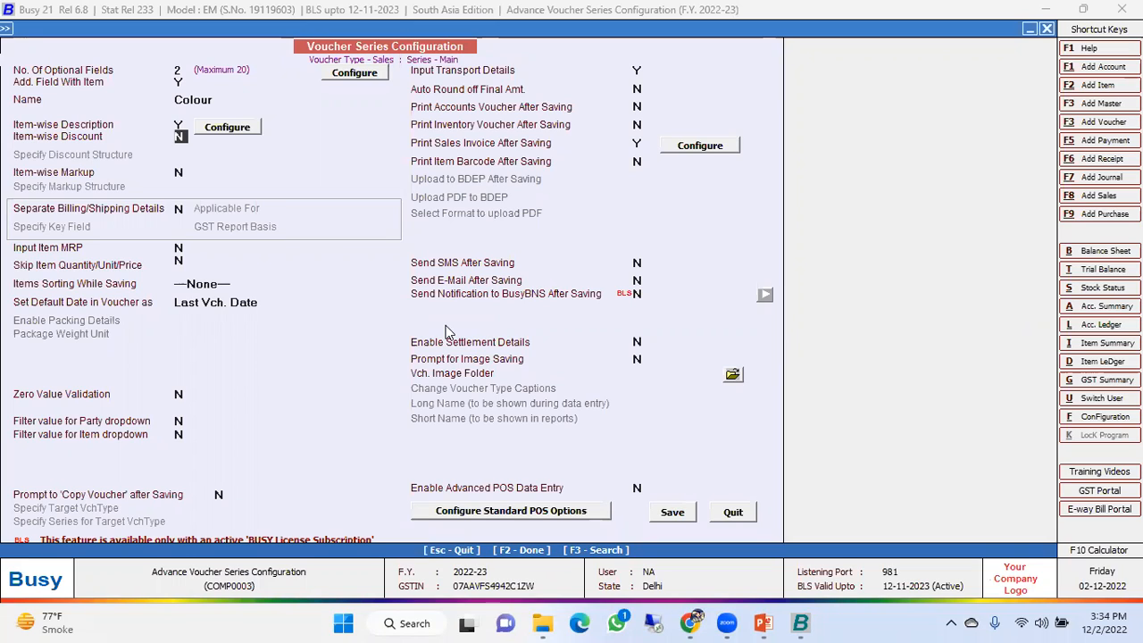
Enable Item-wise Discount, look through the discount structures, and select Simple Discount, % of Price.
key("y")
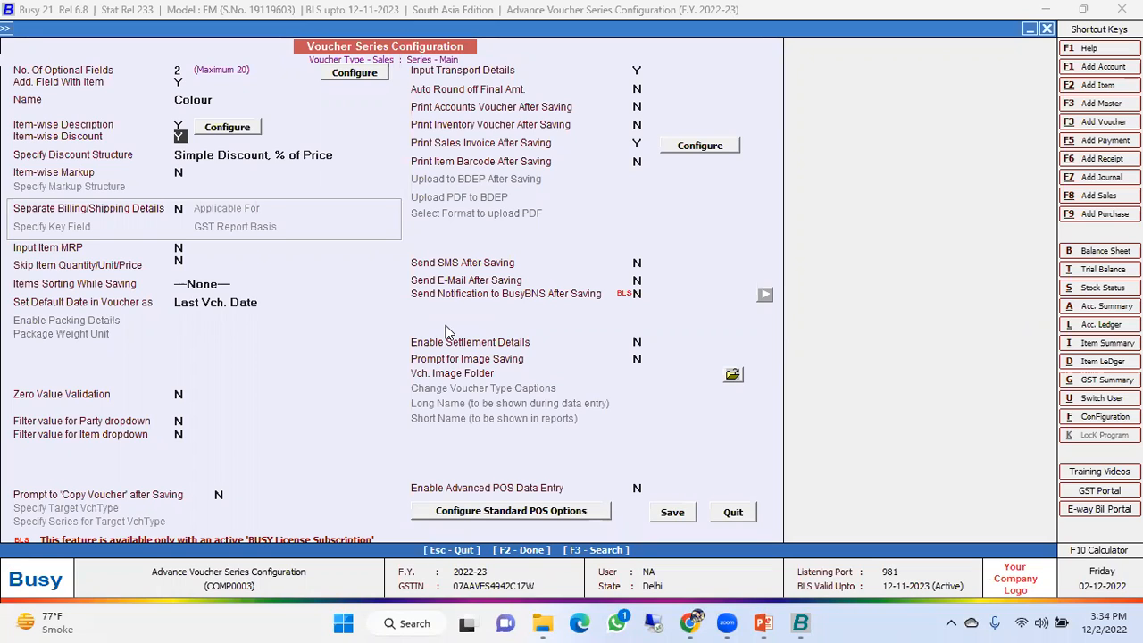
key("Return")
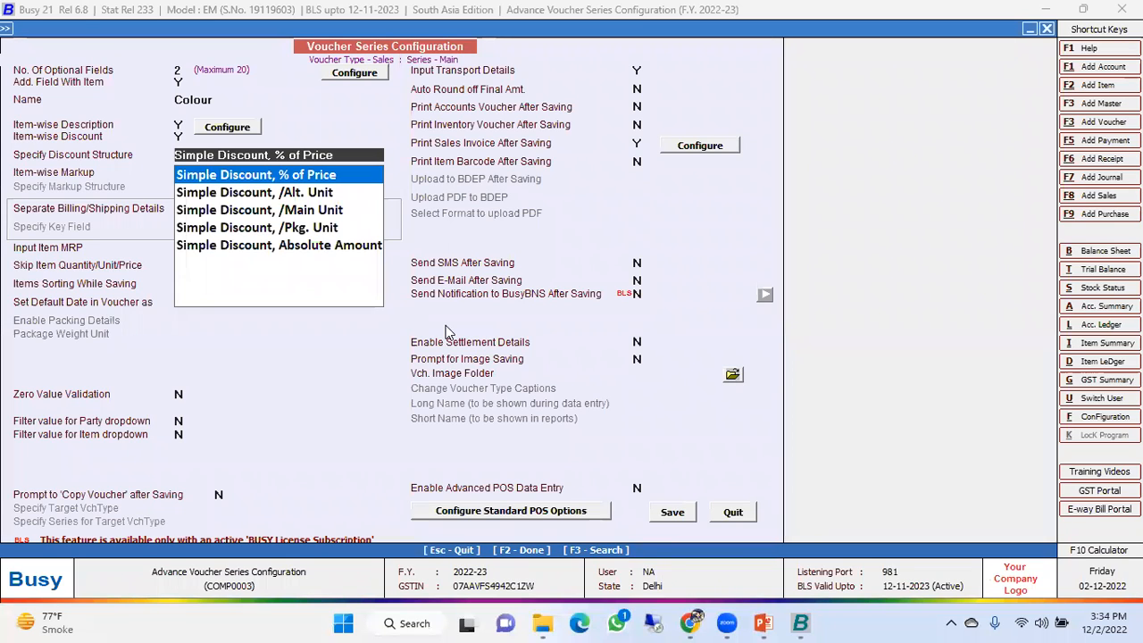
key("Down")
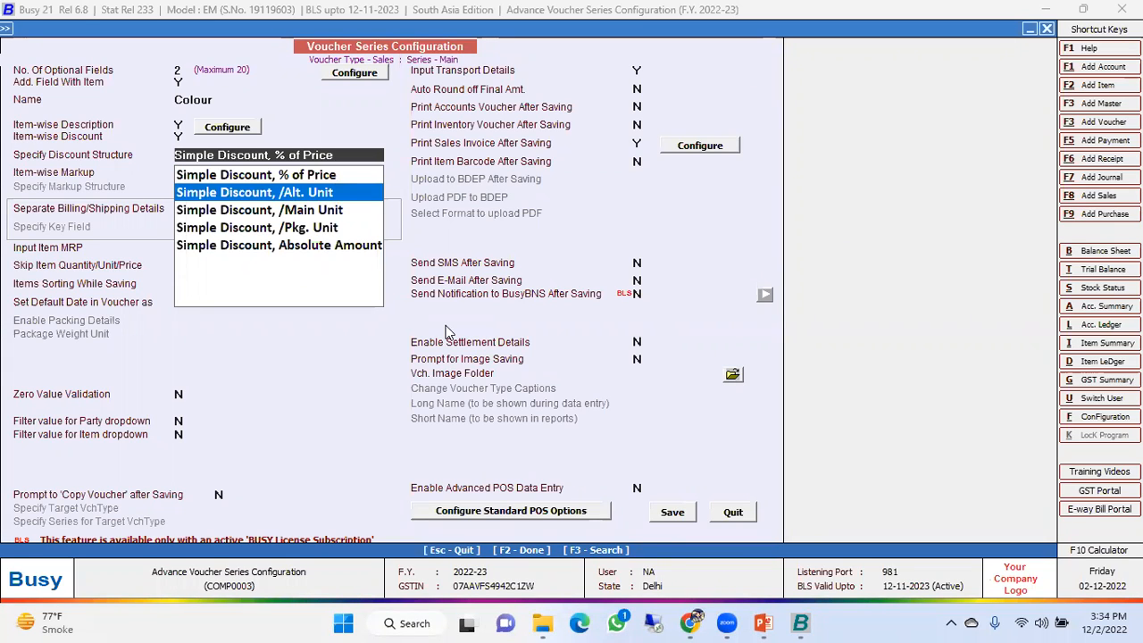
key("Down")
key("Down")
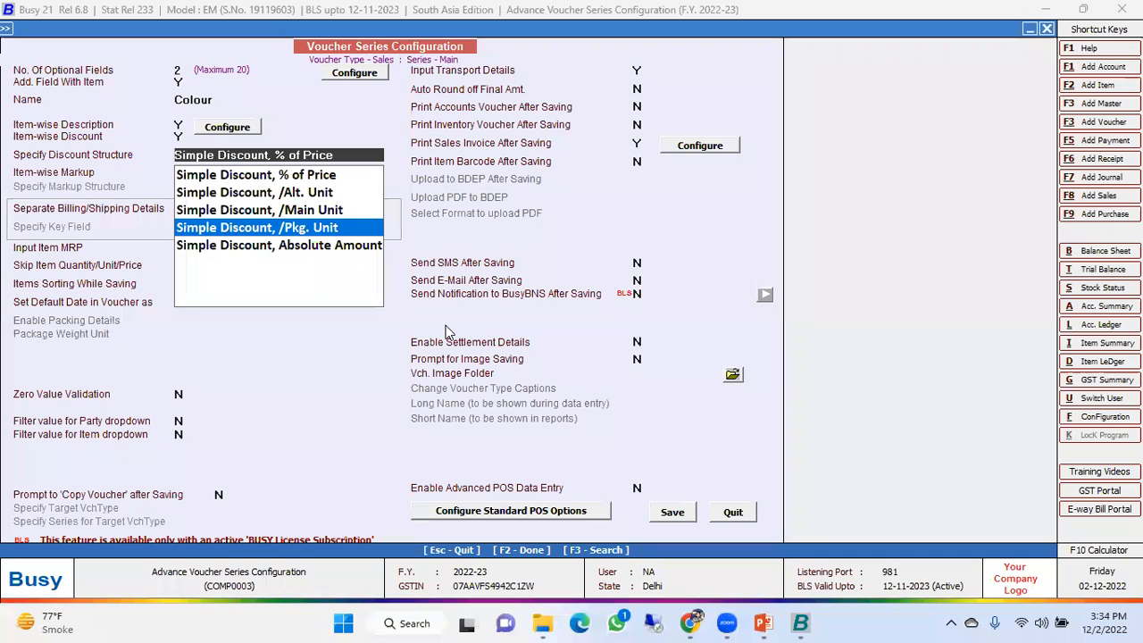
key("Up")
key("Down")
key("Down")
key("Up")
key("Up")
key("Up")
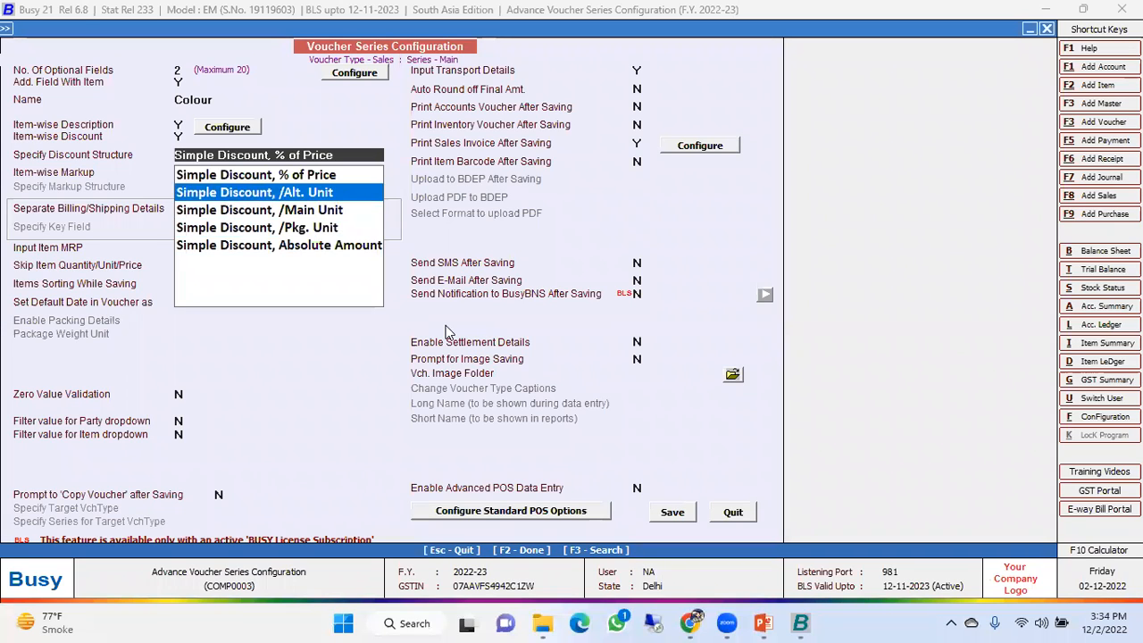
key("Up")
key("Up")
key("Down")
key("Up")
key("Down")
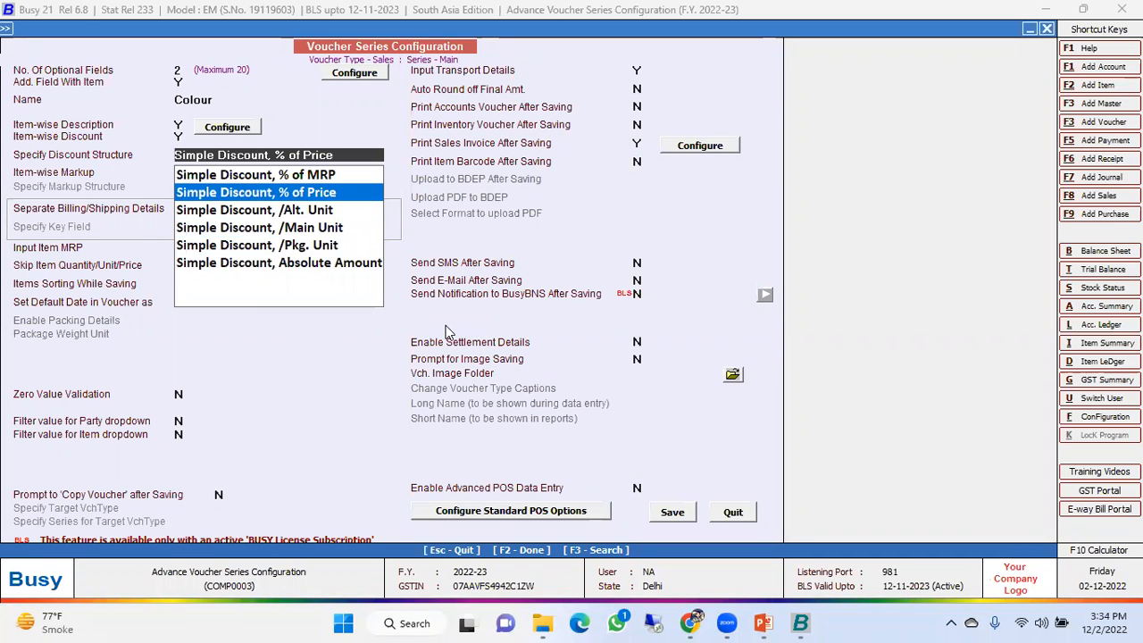
key("Return")
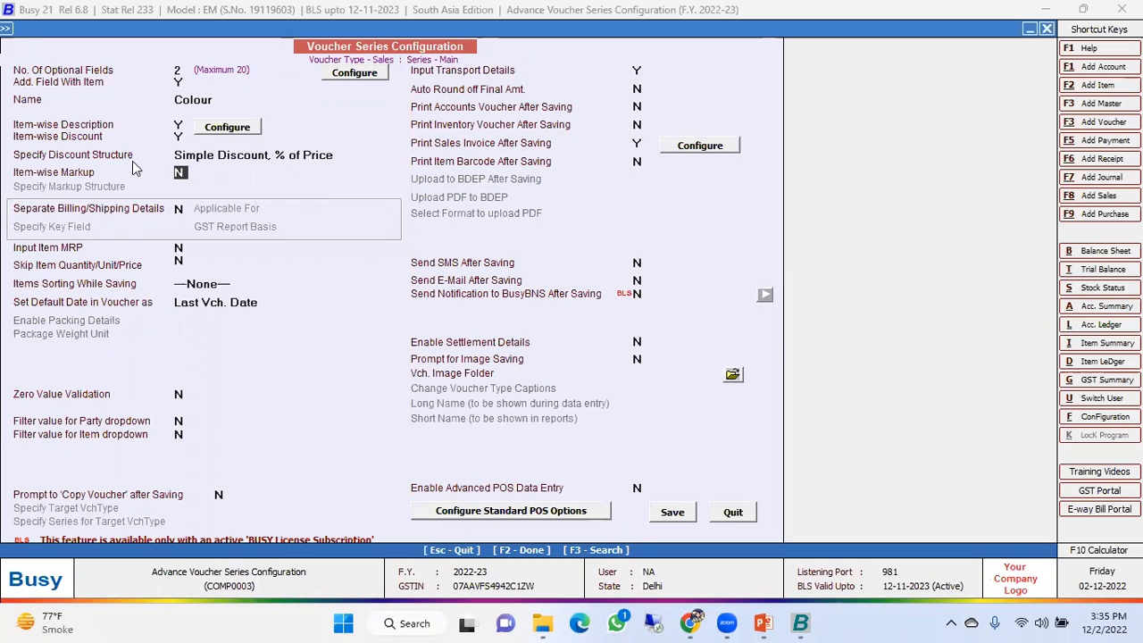
Enable Item-wise Markup and select Simple Markup, % of Price as its markup structure.
type("Y")
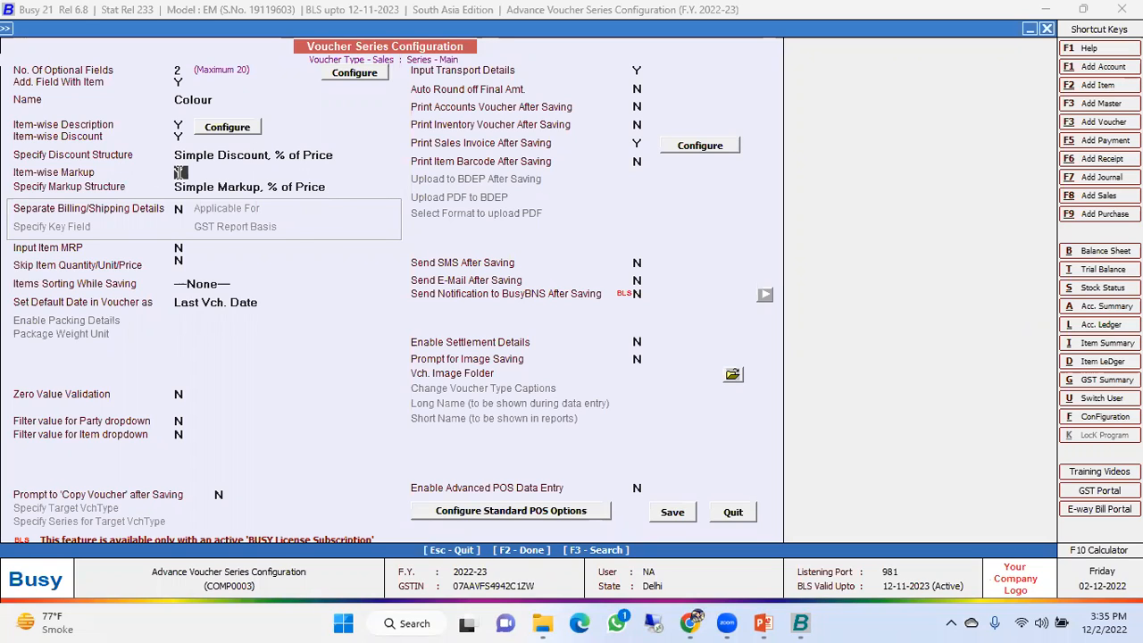
key("Return")
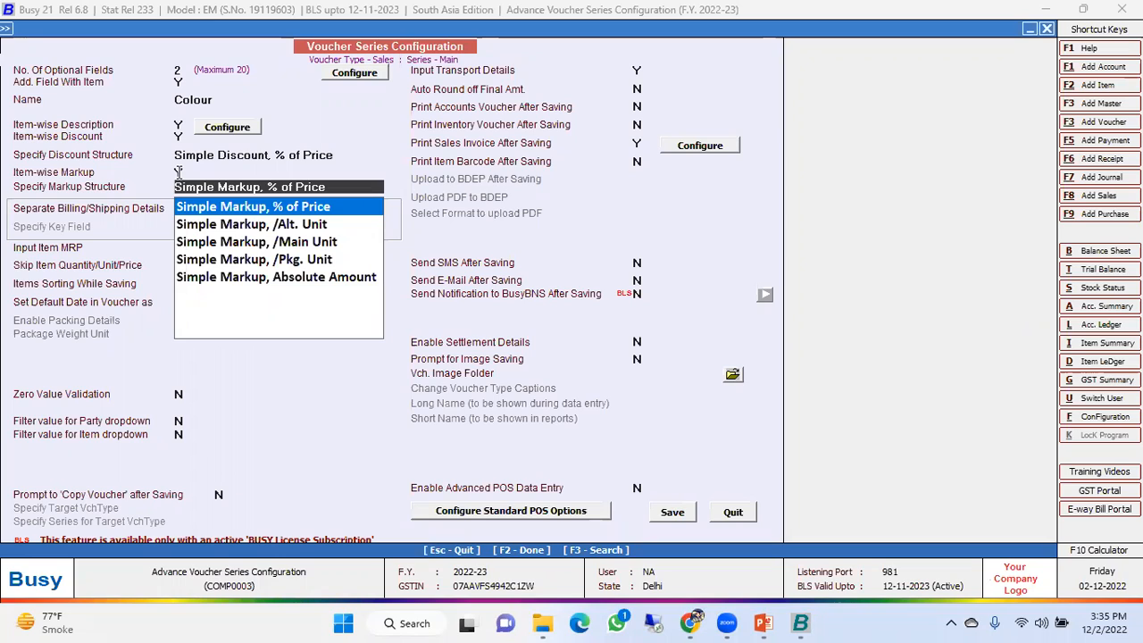
key("Down")
key("Down")
key("Up")
key("Up")
key("Return")
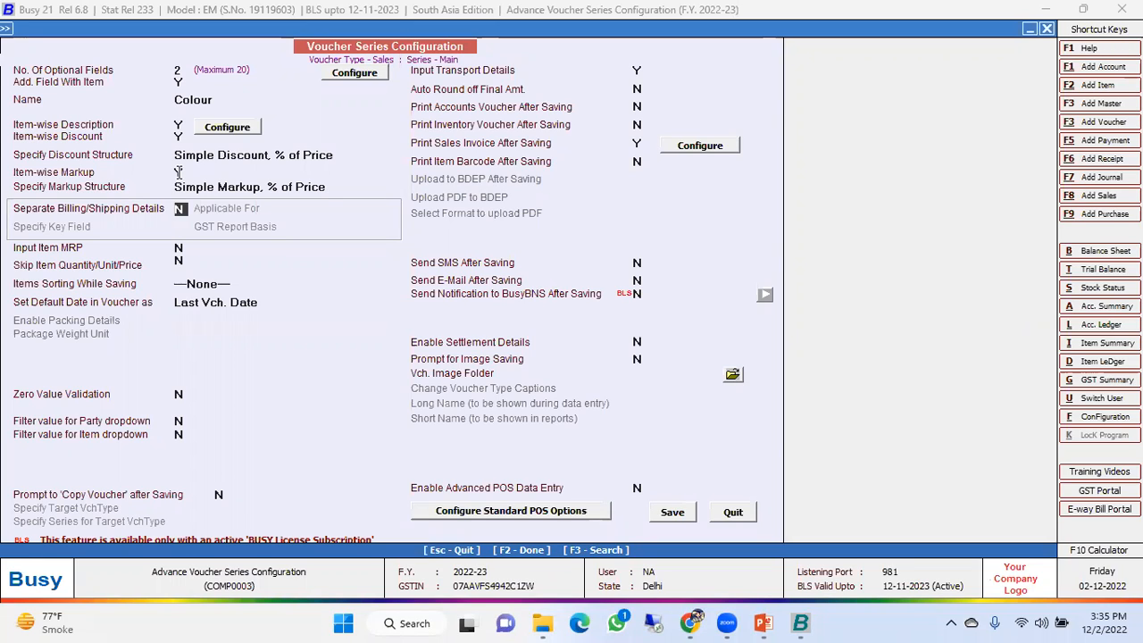
Enable Separate Billing/Shipping Details and make them applicable for All Parties.
key("y")
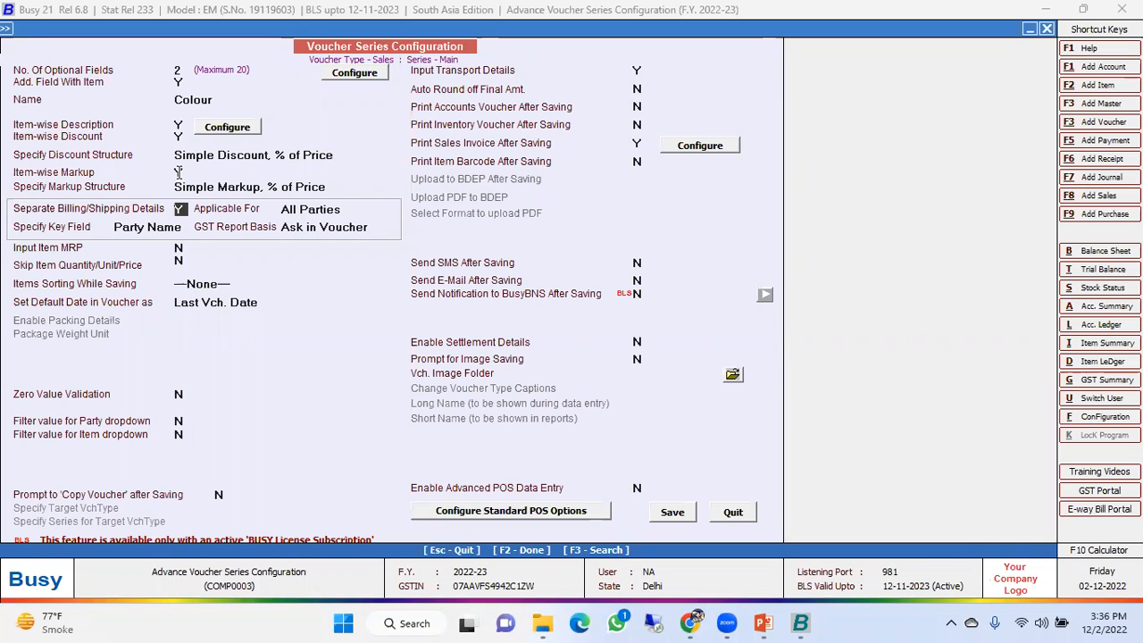
key("Return")
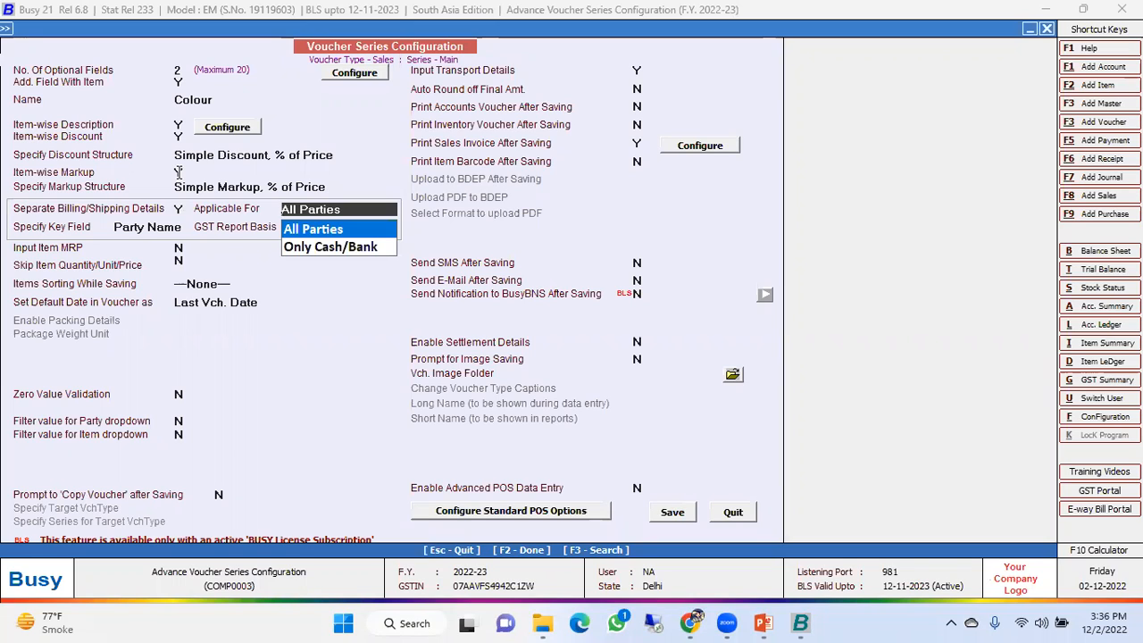
key("Down")
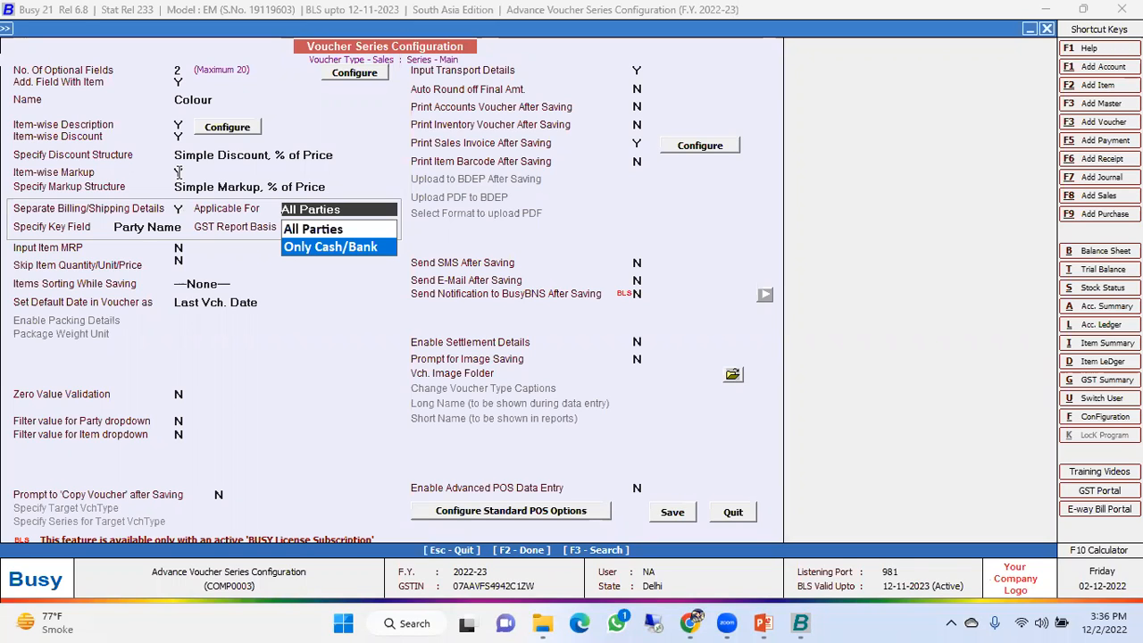
key("Up")
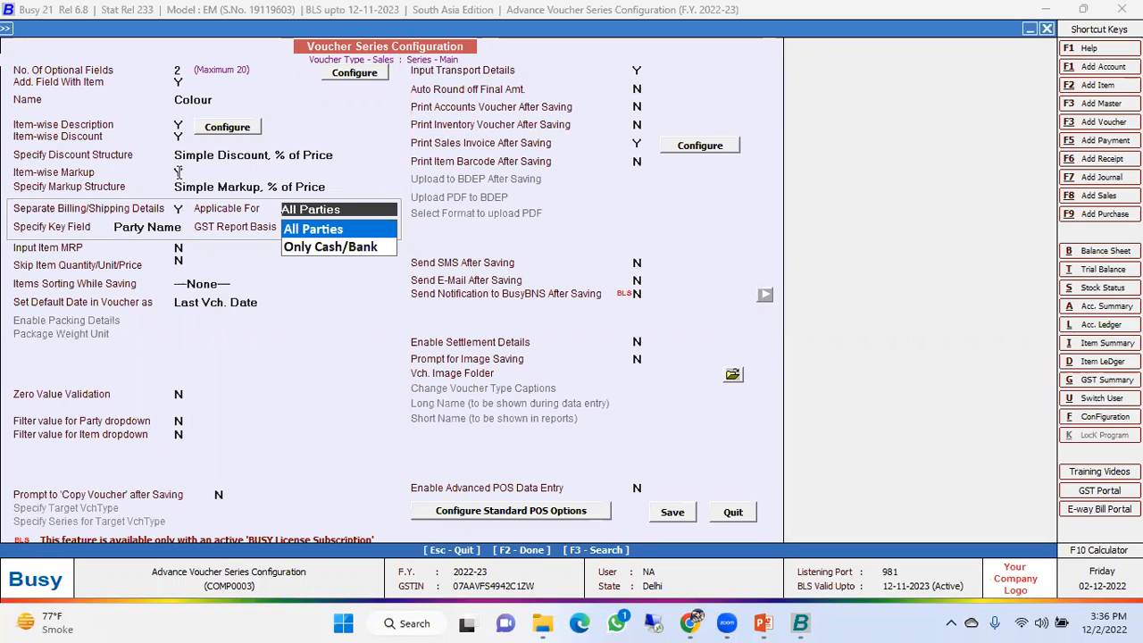
key("Return")
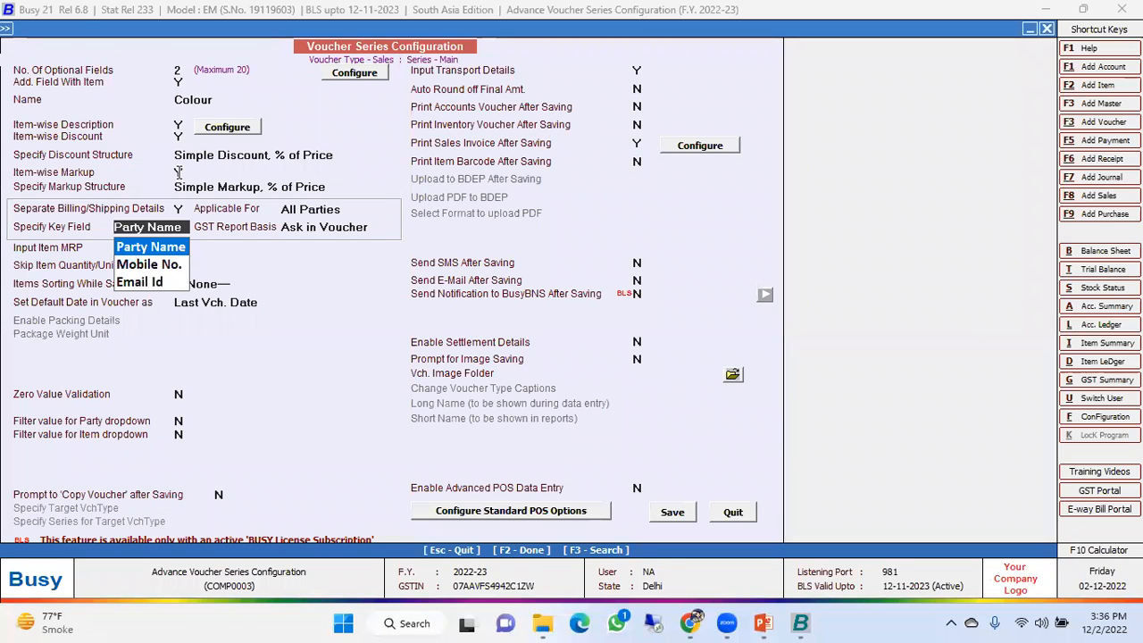
Choose Party Name as the billing/shipping key field and Ask in Voucher as the GST Report Basis.
key("Down")
key("Down")
key("Up")
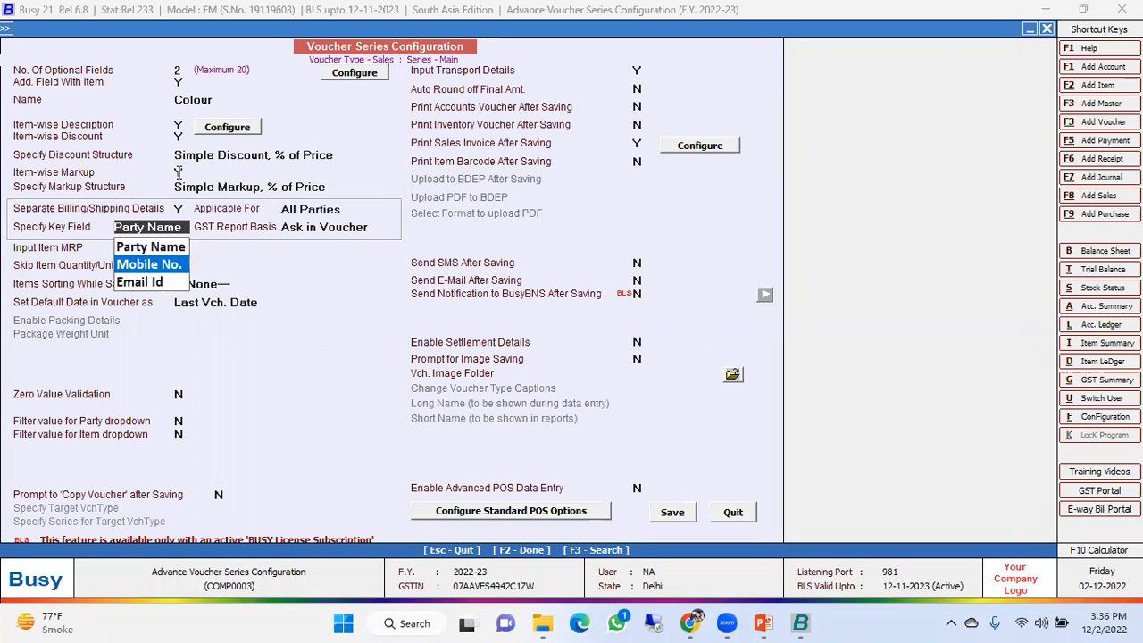
key("Up")
key("Return")
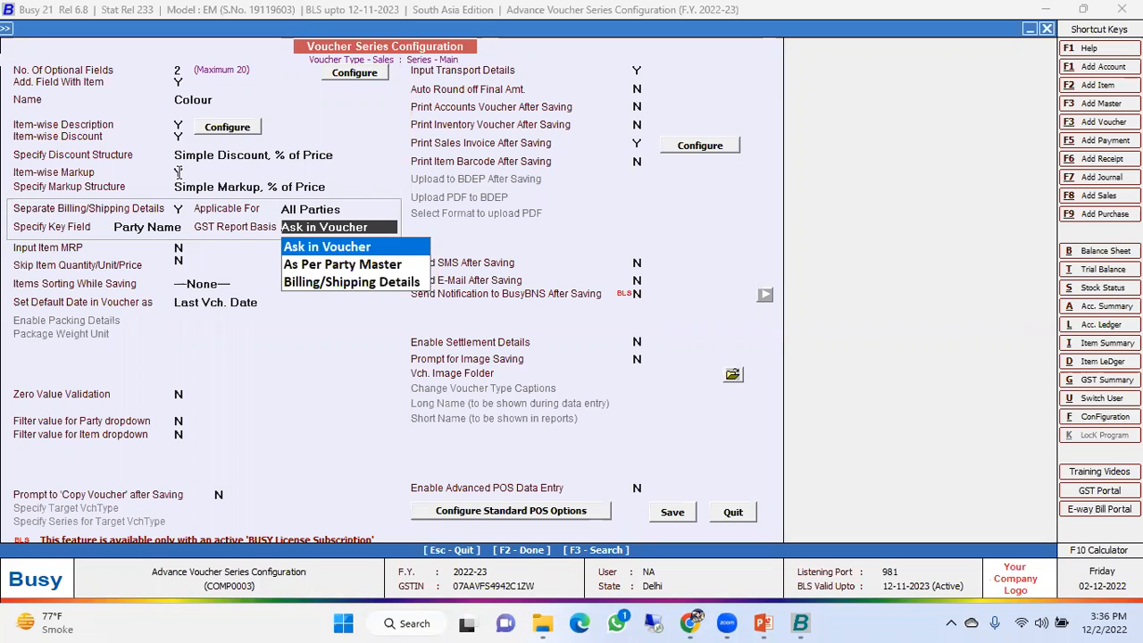
key("Down")
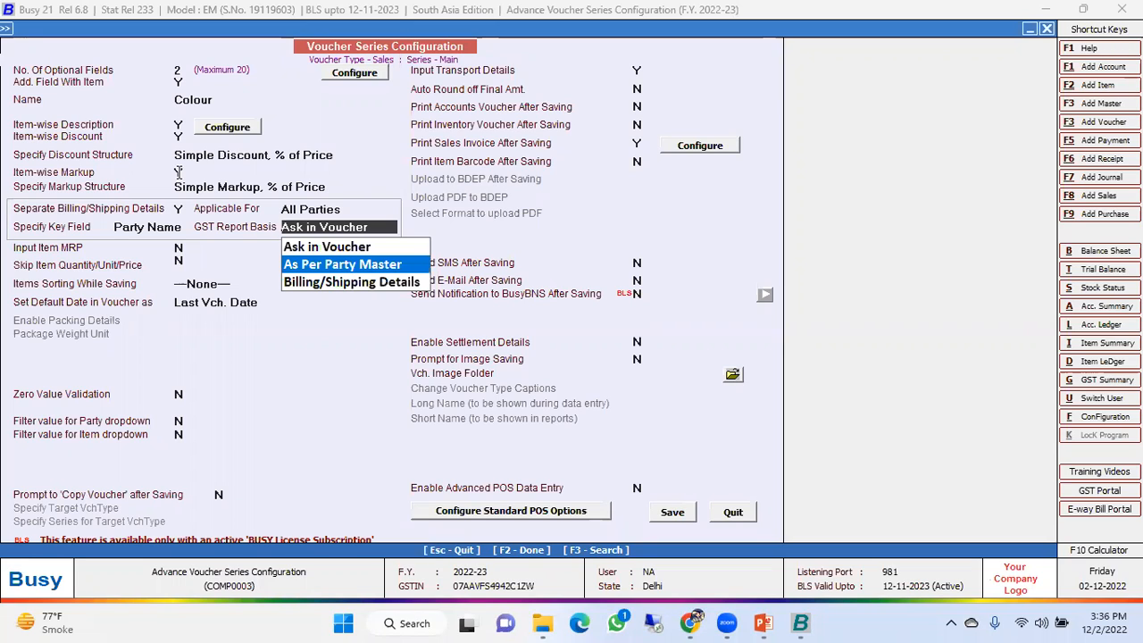
key("Down")
key("Up")
key("Up")
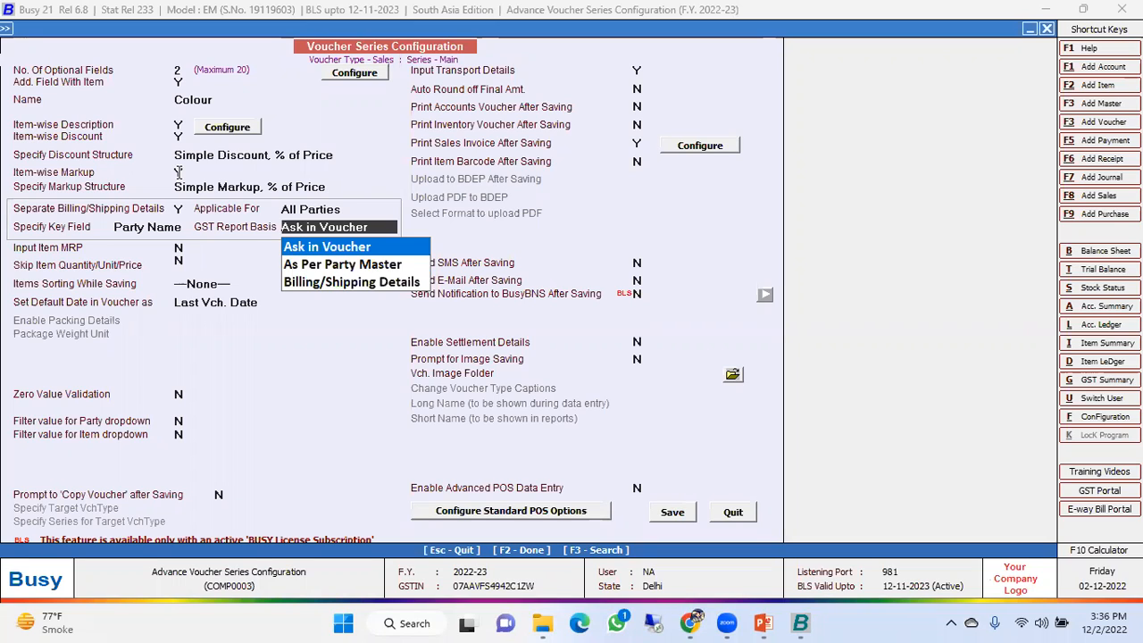
key("Return")
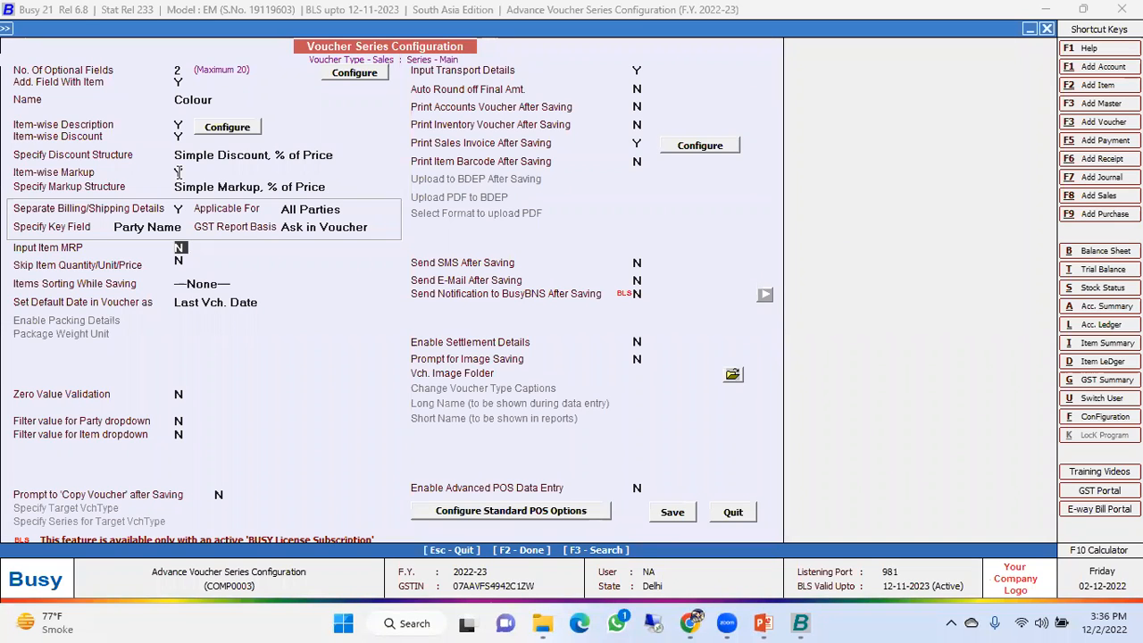
Enable Input Item MRP and leave Skip Item Quantity/Unit/Price set to N.
type("Y")
key("Return")
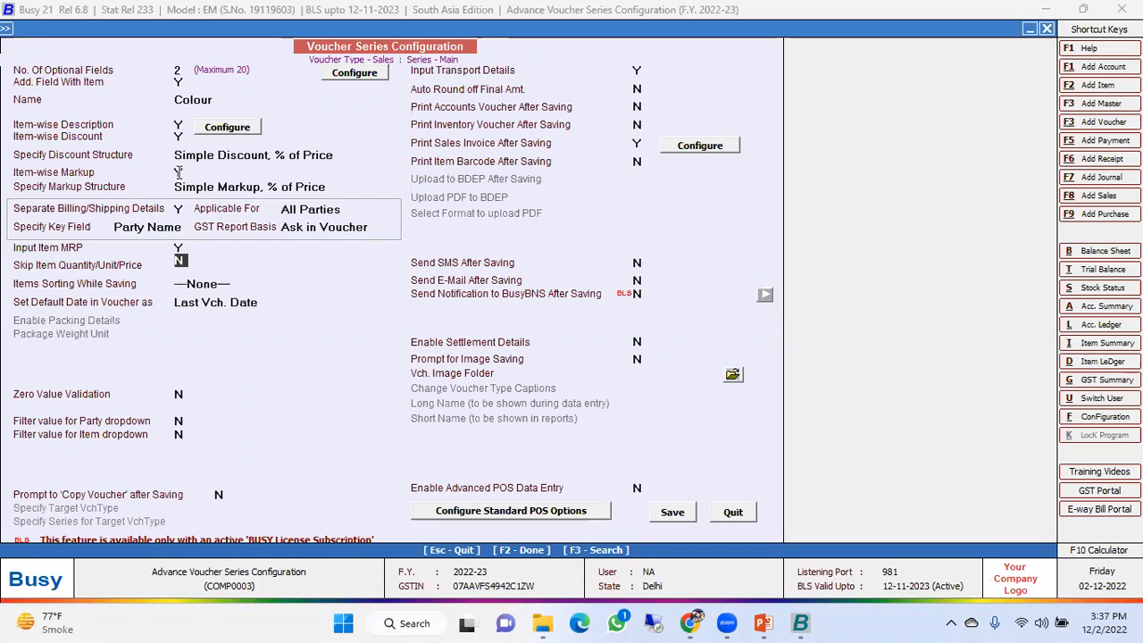
key("y")
key("n")
key("Return")
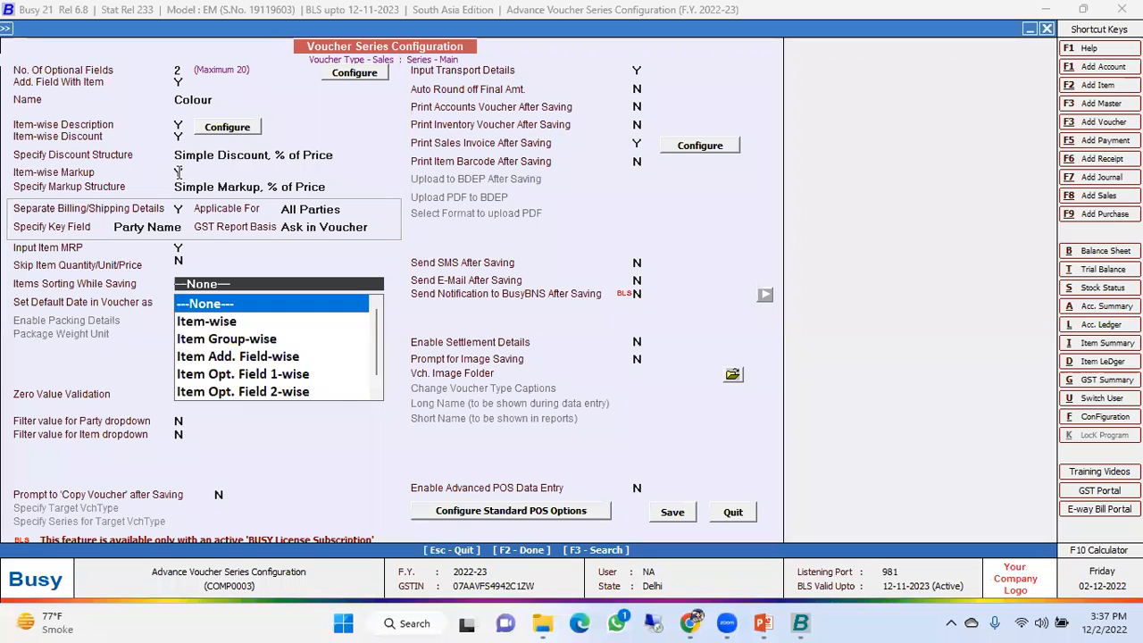
Look through the Items Sorting While Saving options and keep the sorting at None.
key("Down")
key("Down")
key("Down")
key("Down")
key("Down")
key("Down")
key("Up")
key("Up")
key("Up")
key("Up")
key("Up")
key("Up")
key("Return")
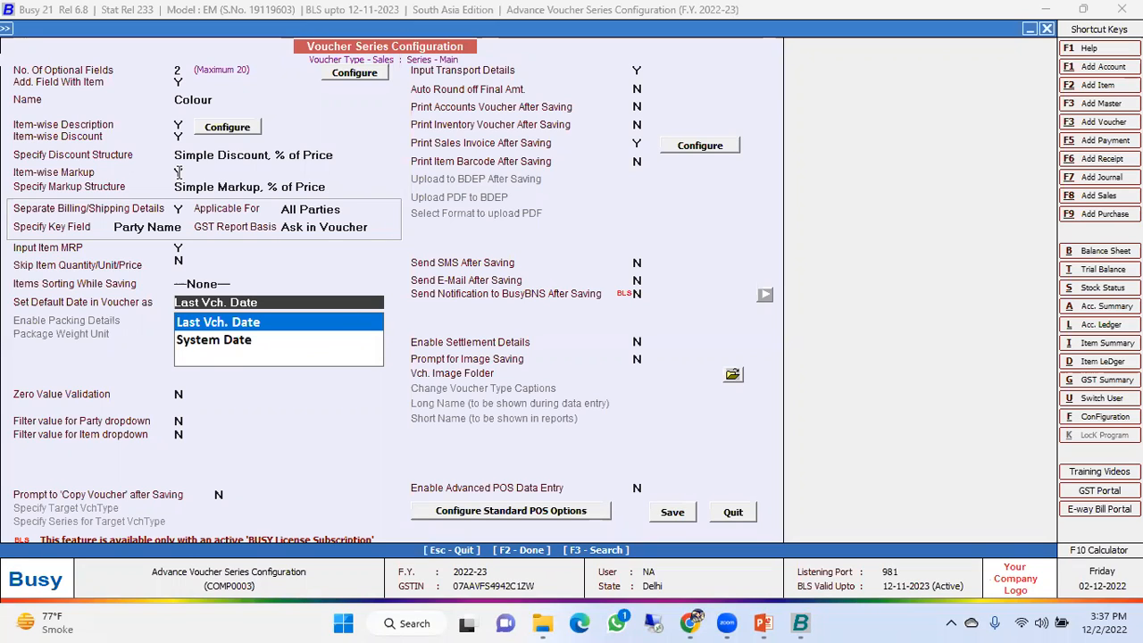
Switch the voucher's default date to System Date and return it to Last Vch. Date.
key("Down")
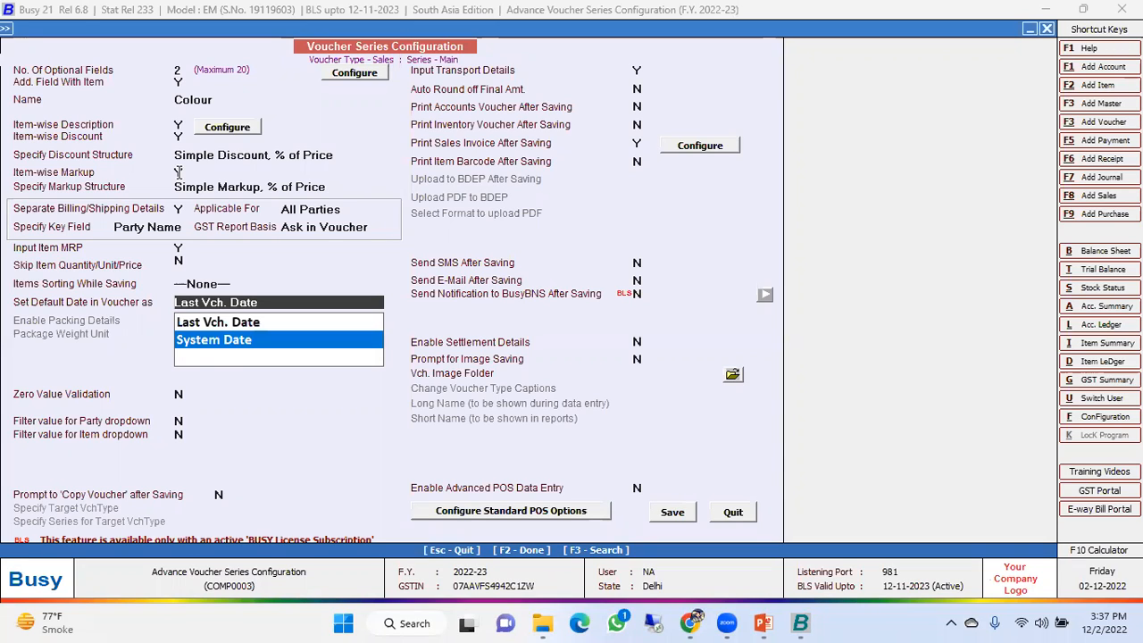
key("Return")
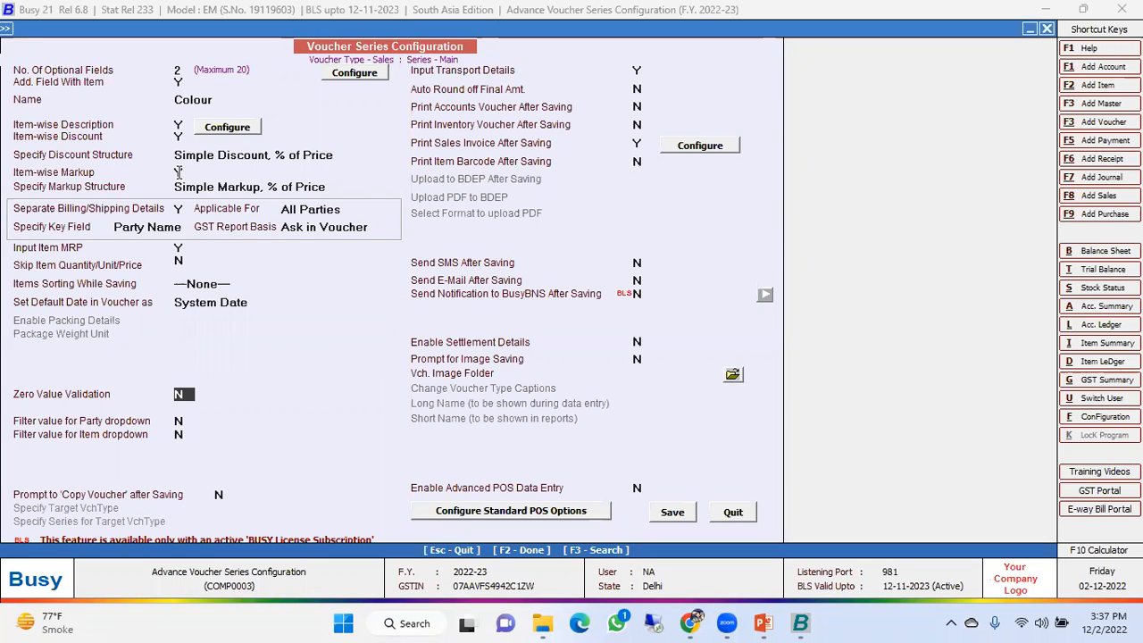
key("Up")
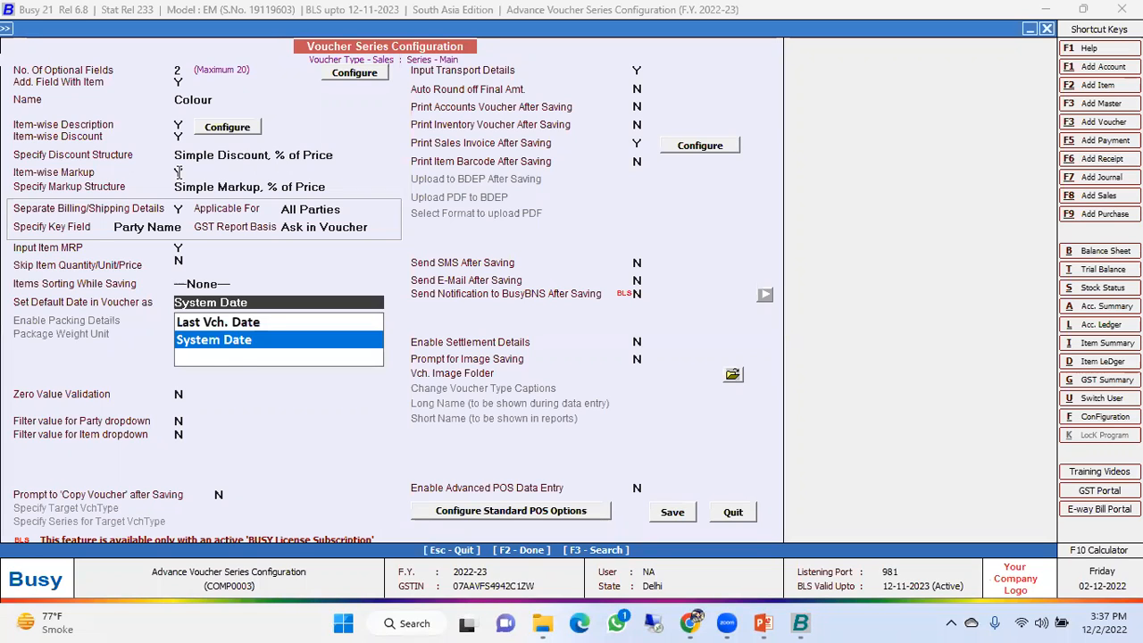
key("Up")
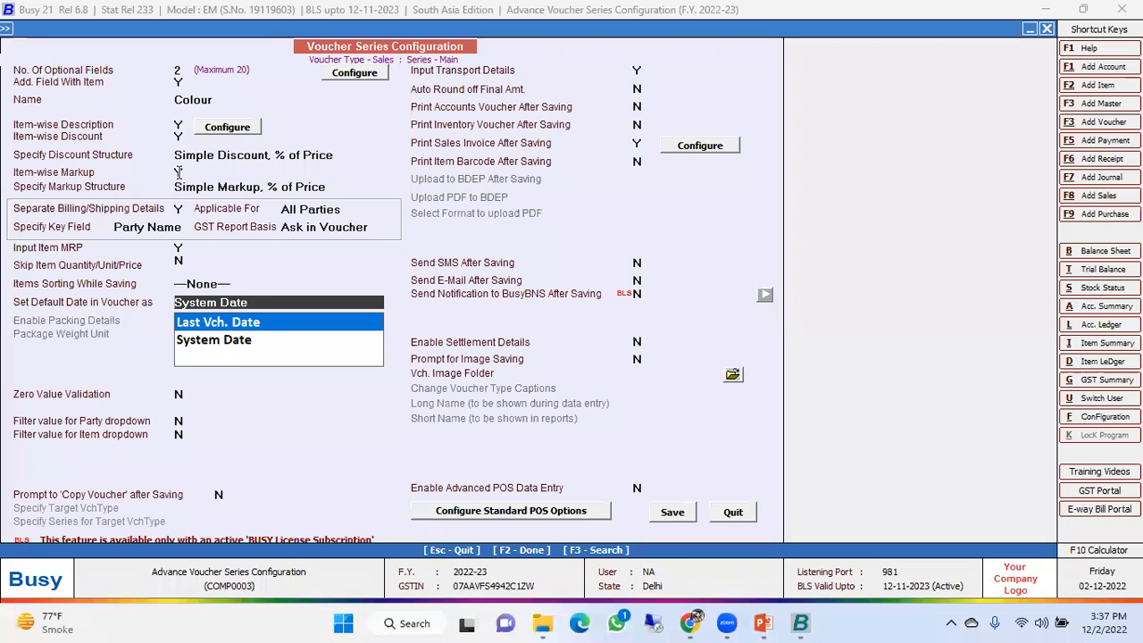
key("Return")
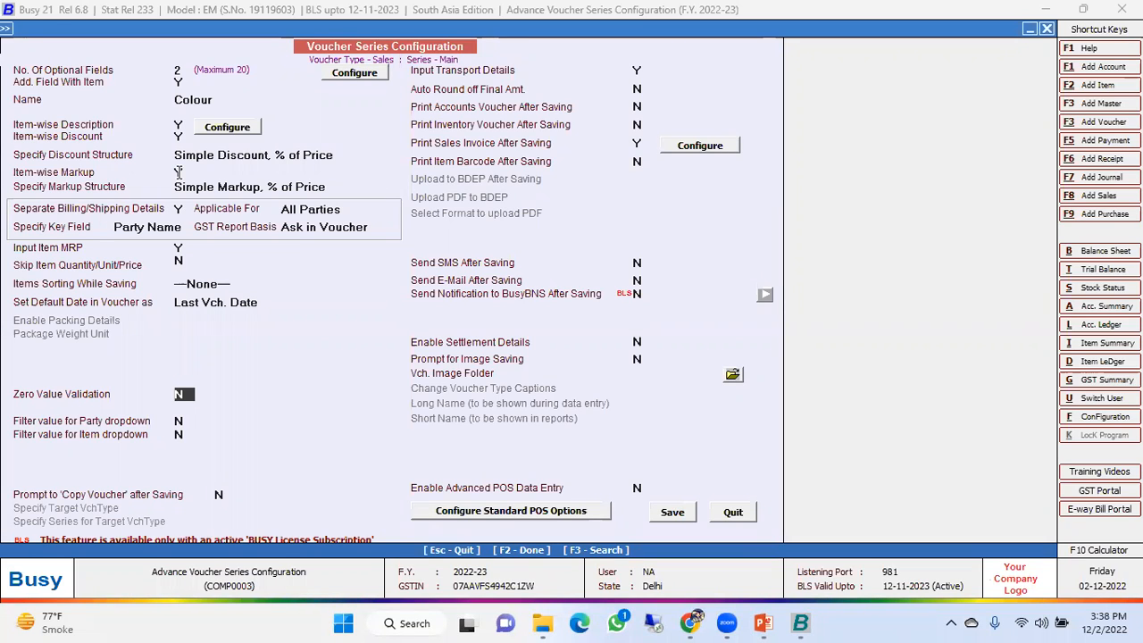
Turn on Zero Value Validation to view its item-level and voucher-level options, close them unsaved, and set it back to N.
key("y")
key("Return")
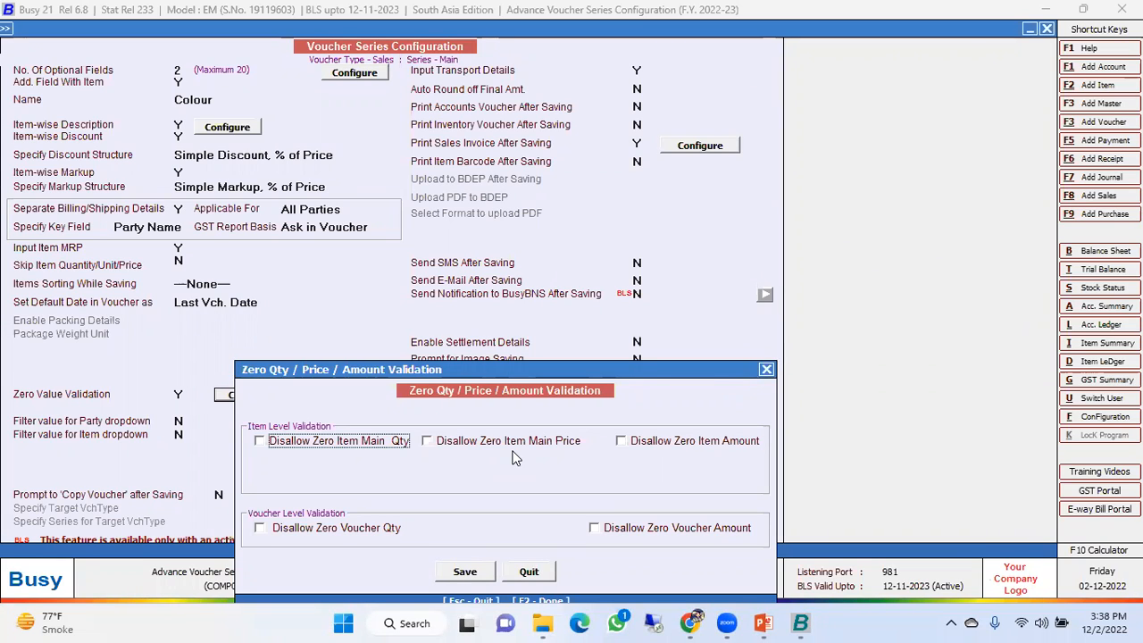
left_click(767, 369)
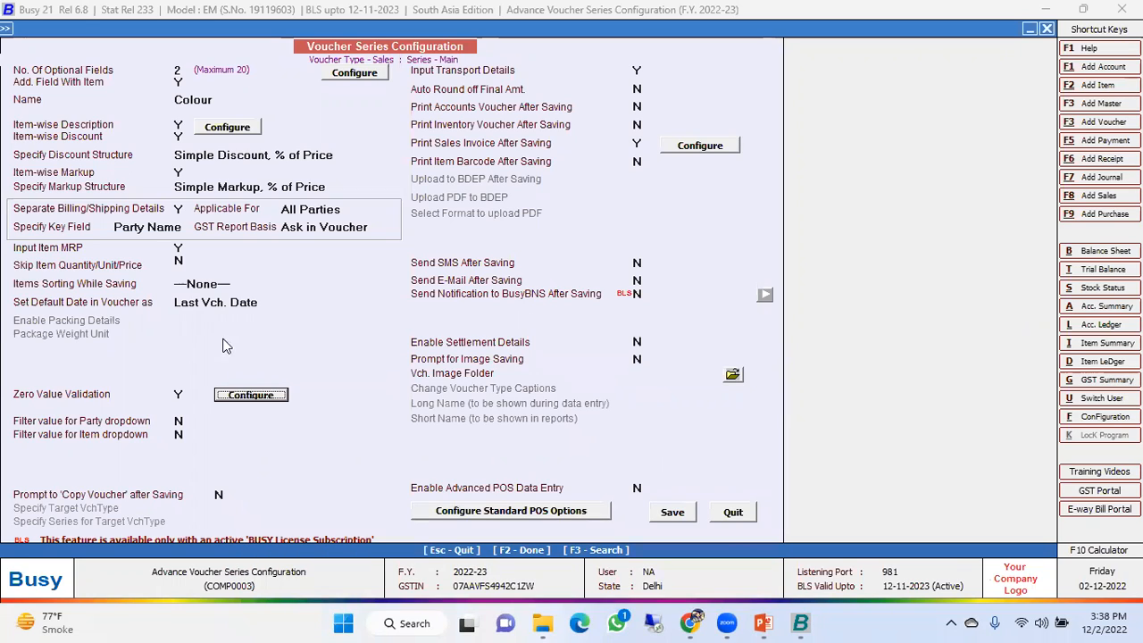
left_click(179, 394)
type("N")
key("Return")
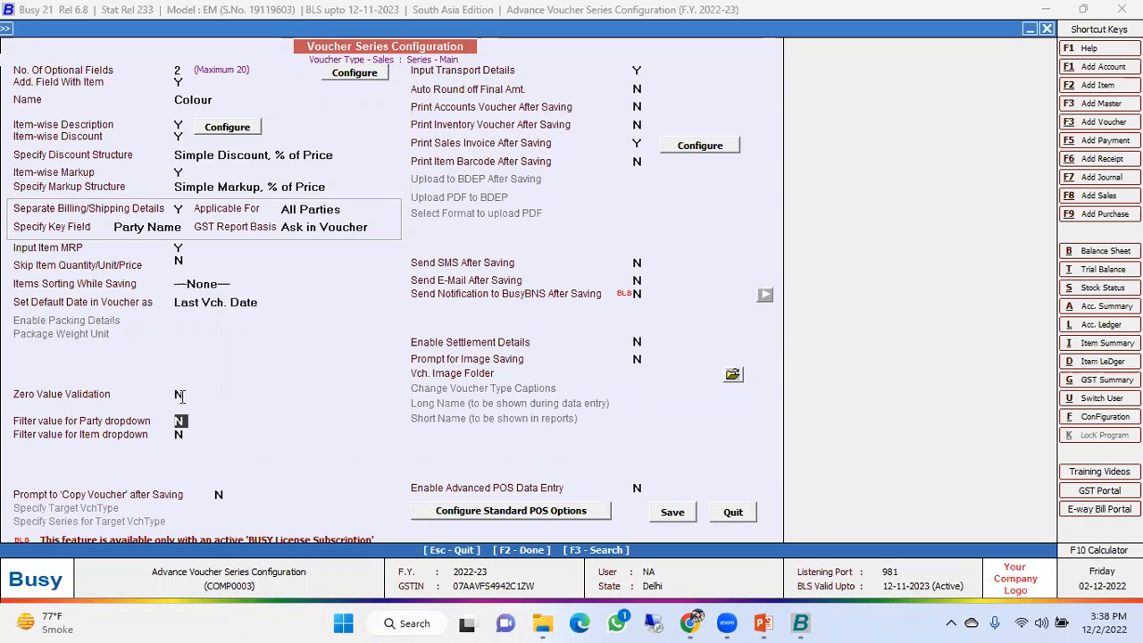
Try the filter value for the Party dropdown and set it back to N without entering a filter.
type("Y")
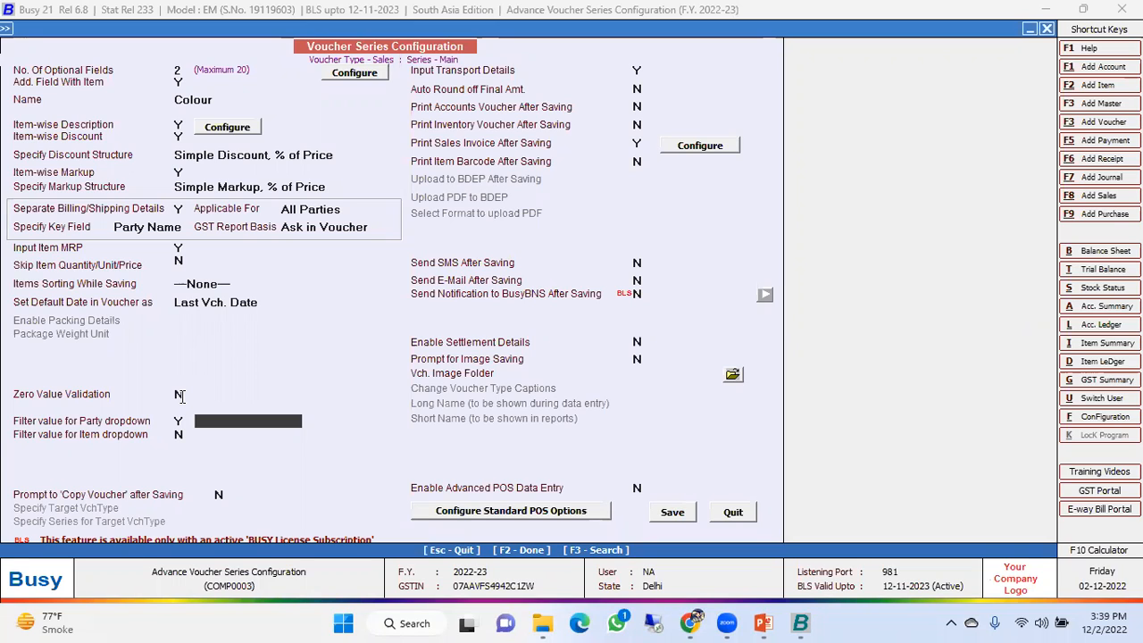
key("Up")
key("n")
key("Return")
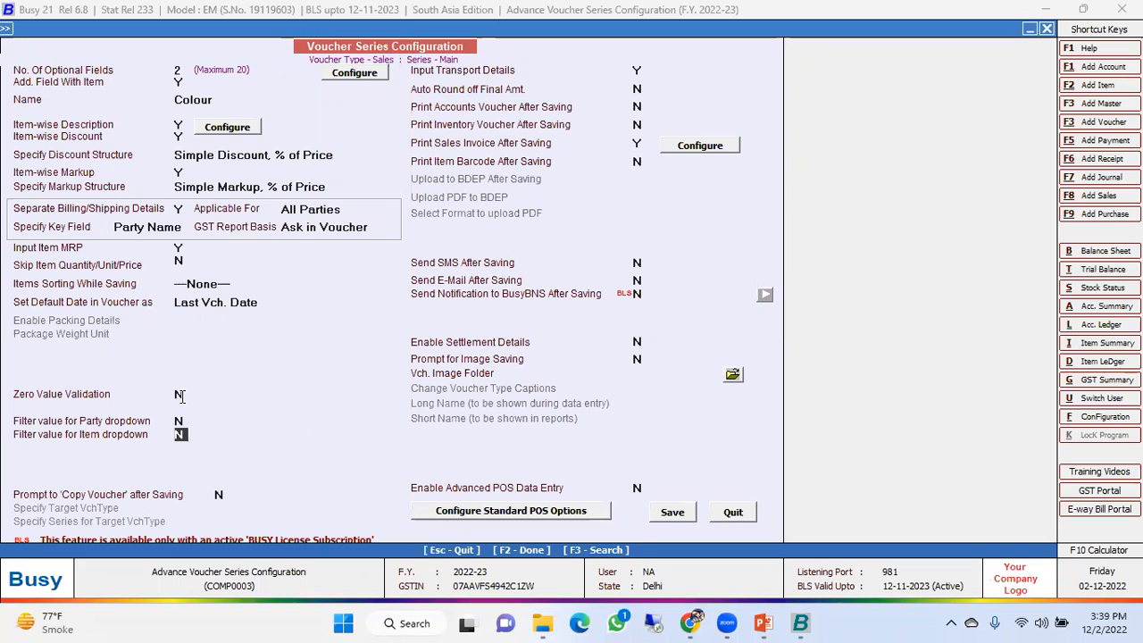
Enable the prompt to copy the voucher after saving and look through the target voucher types without choosing one.
key("Return")
key("Up")
left_click(220, 493)
key("y")
key("Return")
key("Down")
key("Down")
key("Up")
key("Up")
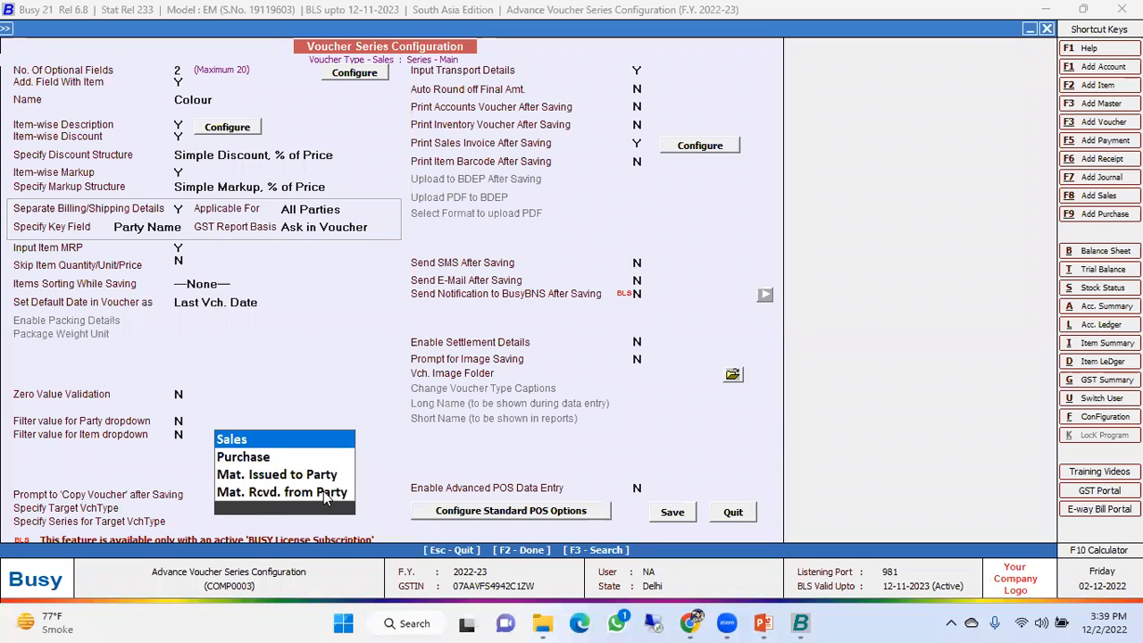
key("Escape")
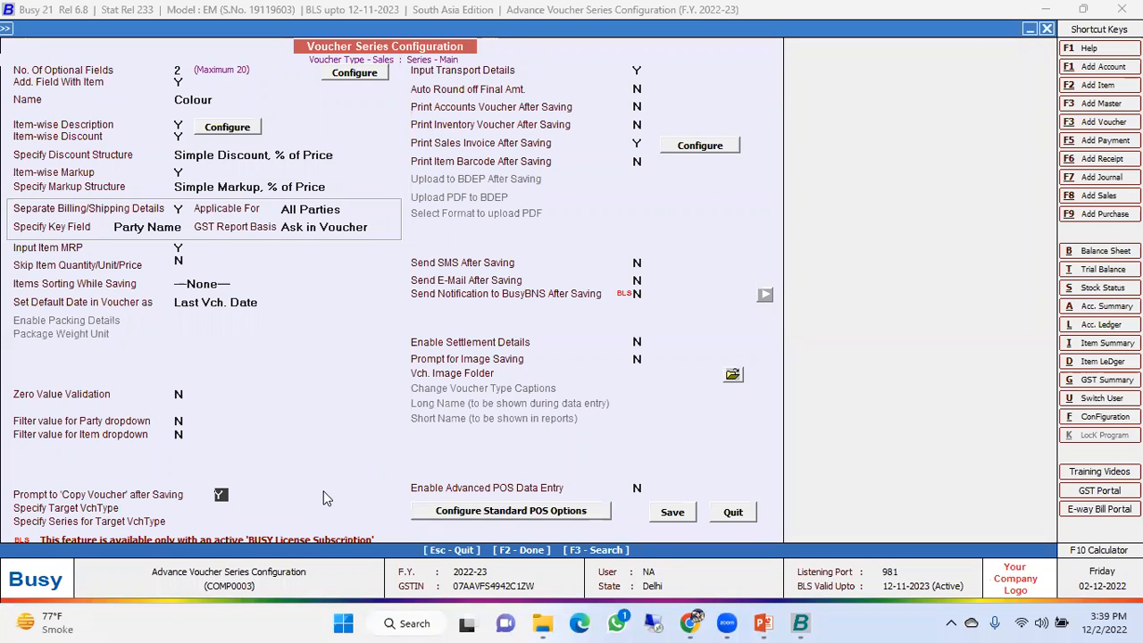
Set the prompt to copy the voucher after saving back to N.
key("n")
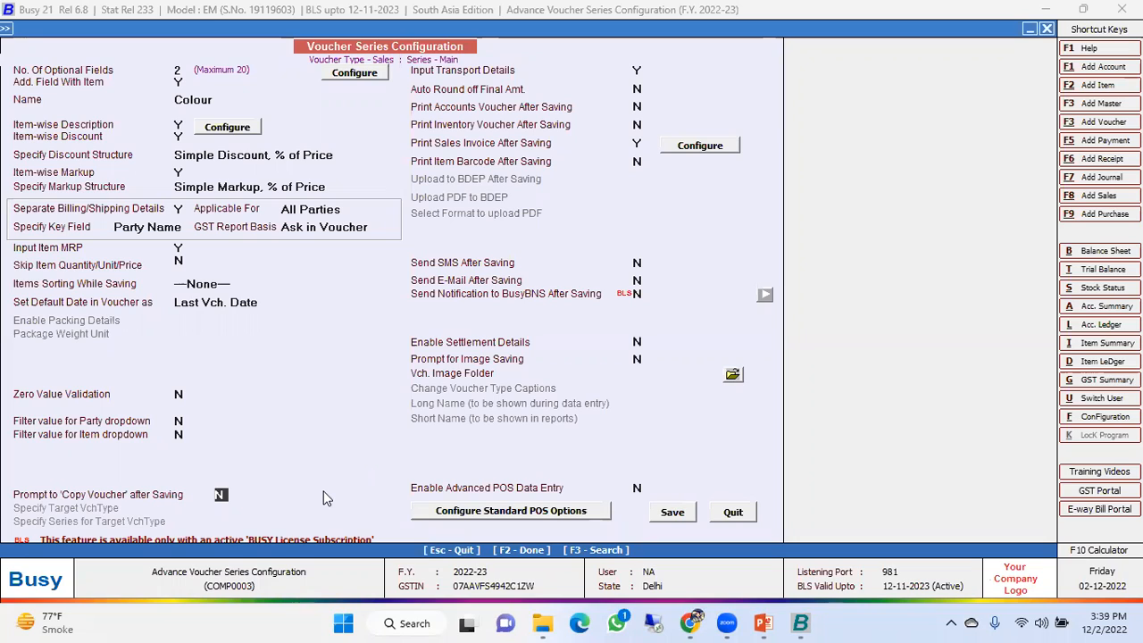
key("Return")
key("Return")
key("Return")
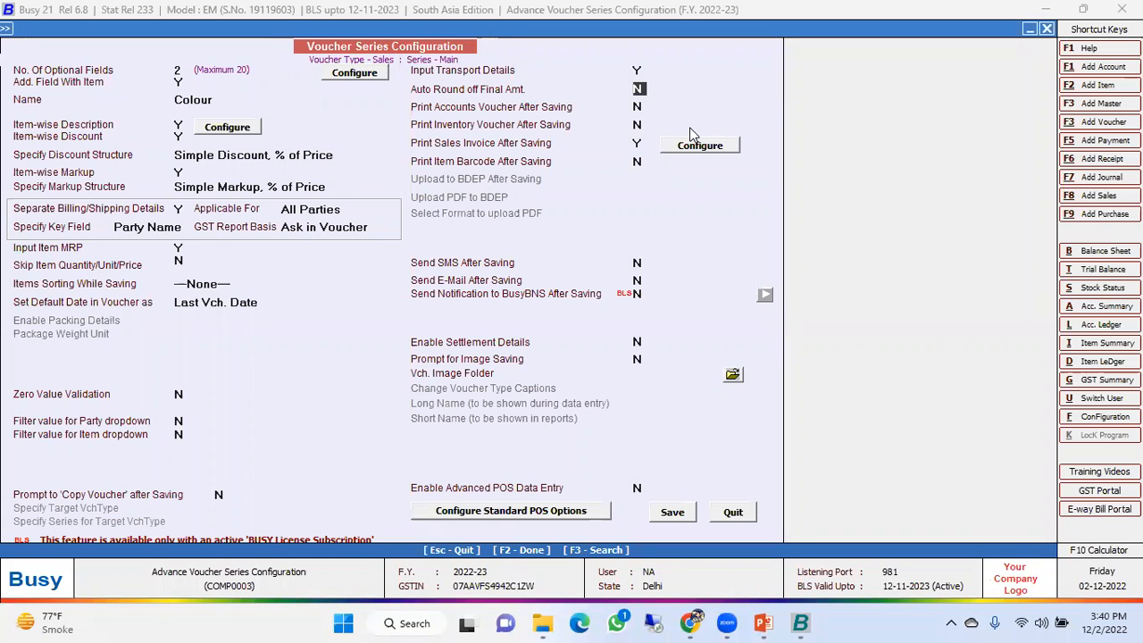
Turn on Auto Round off Final Amt. and, in its options, try the Always Upper mode before returning to Automatic.
key("y")
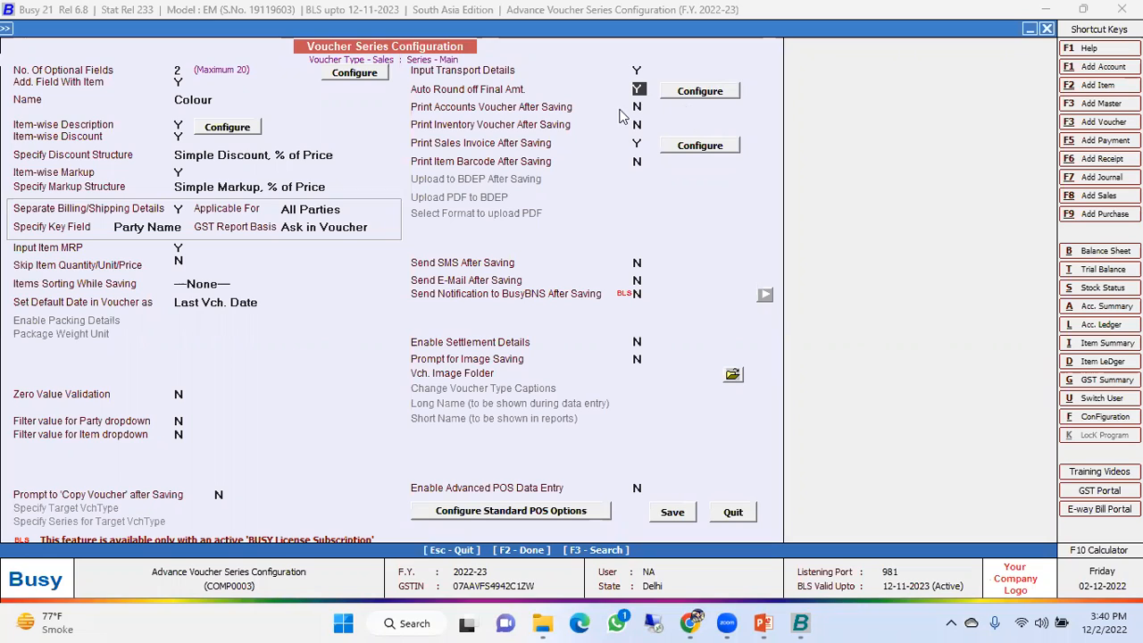
left_click(701, 94)
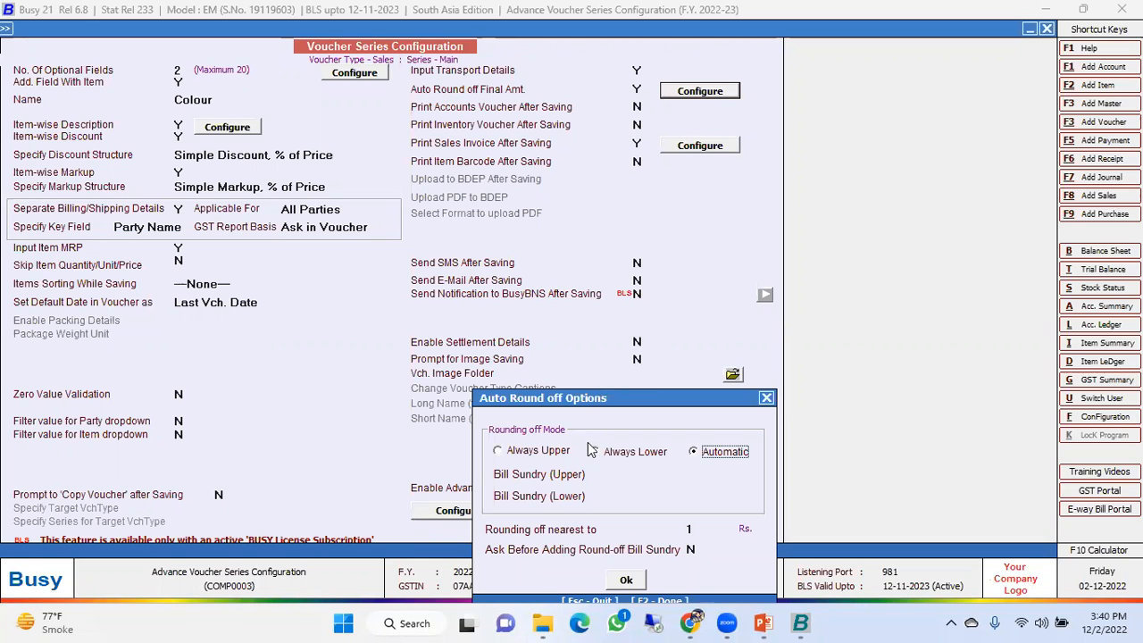
left_click(522, 450)
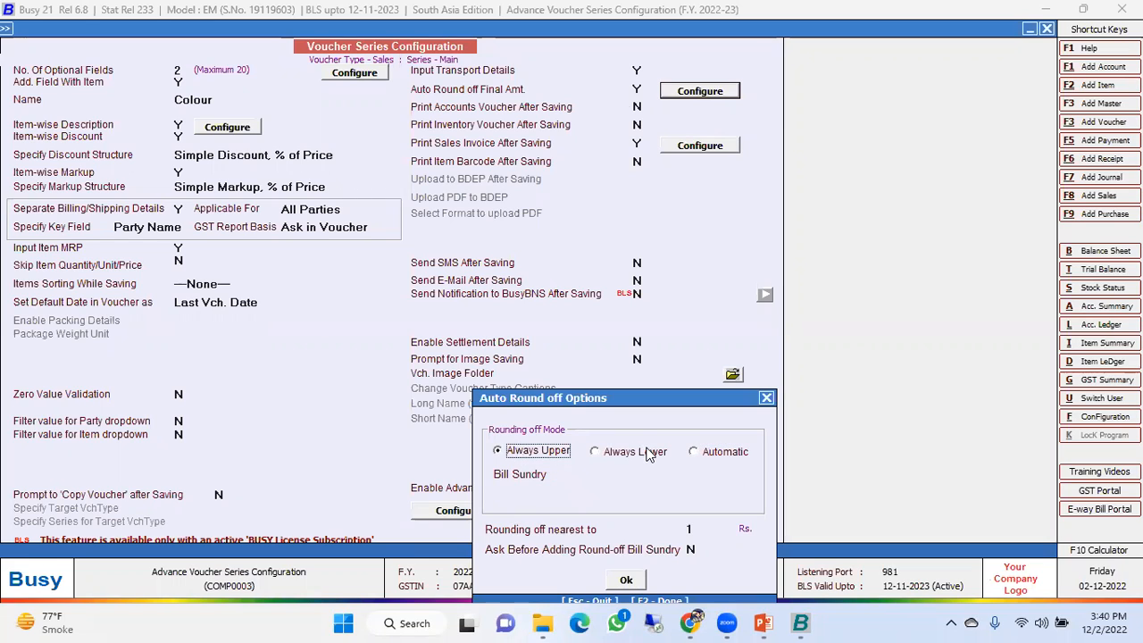
left_click(714, 453)
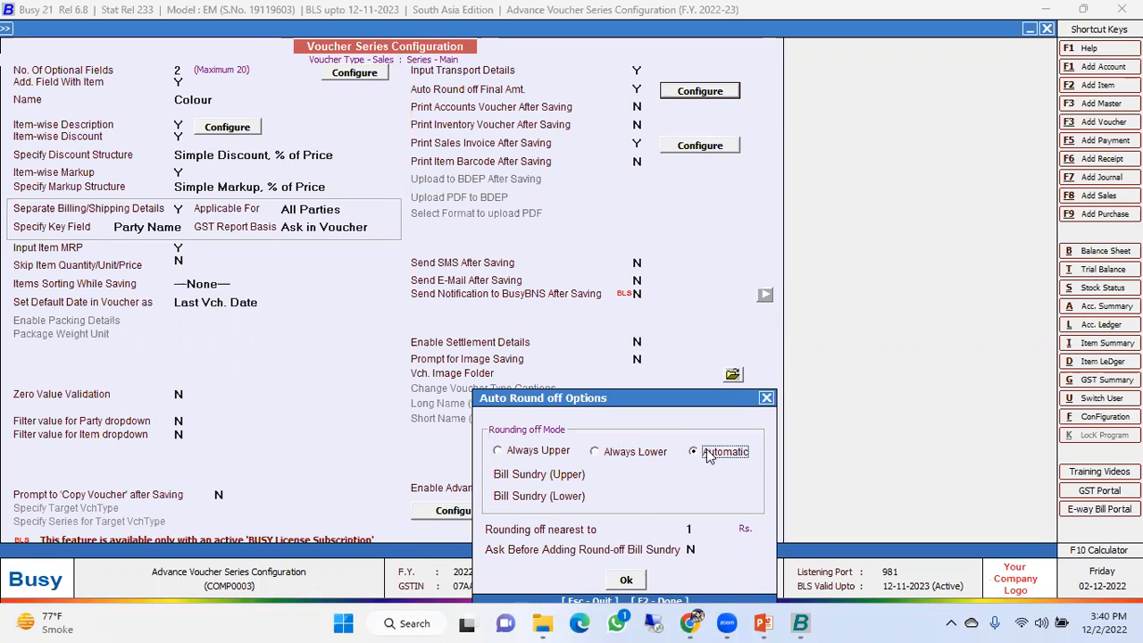
Assign Rounded Off (+) as the upper bill sundry and Rounded Off (-) as the lower bill sundry.
left_click(639, 475)
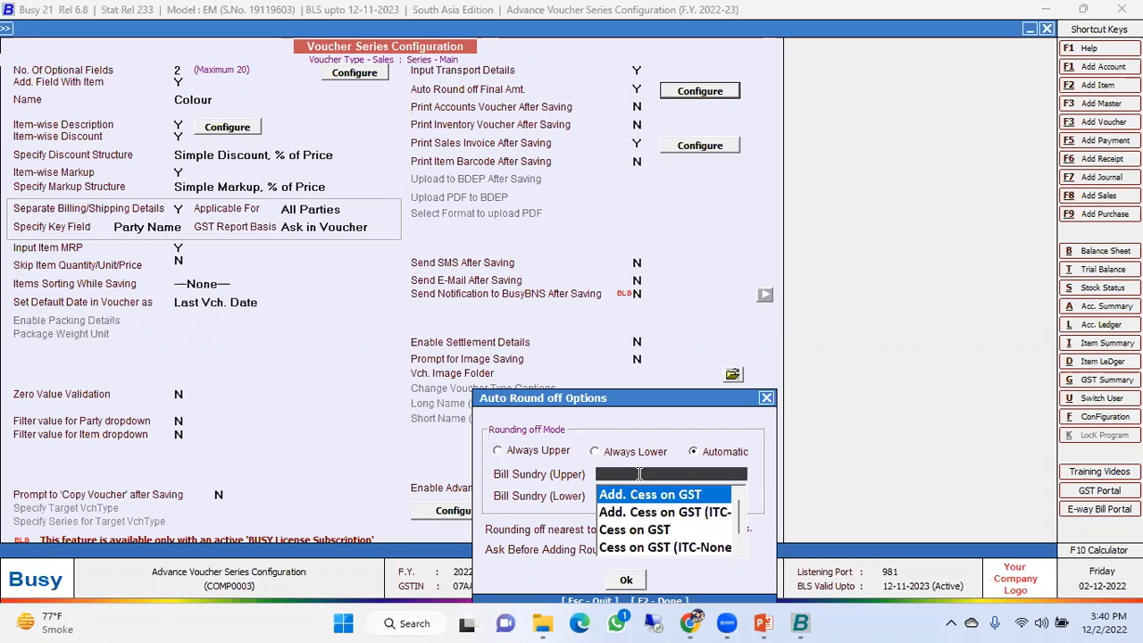
type("roun")
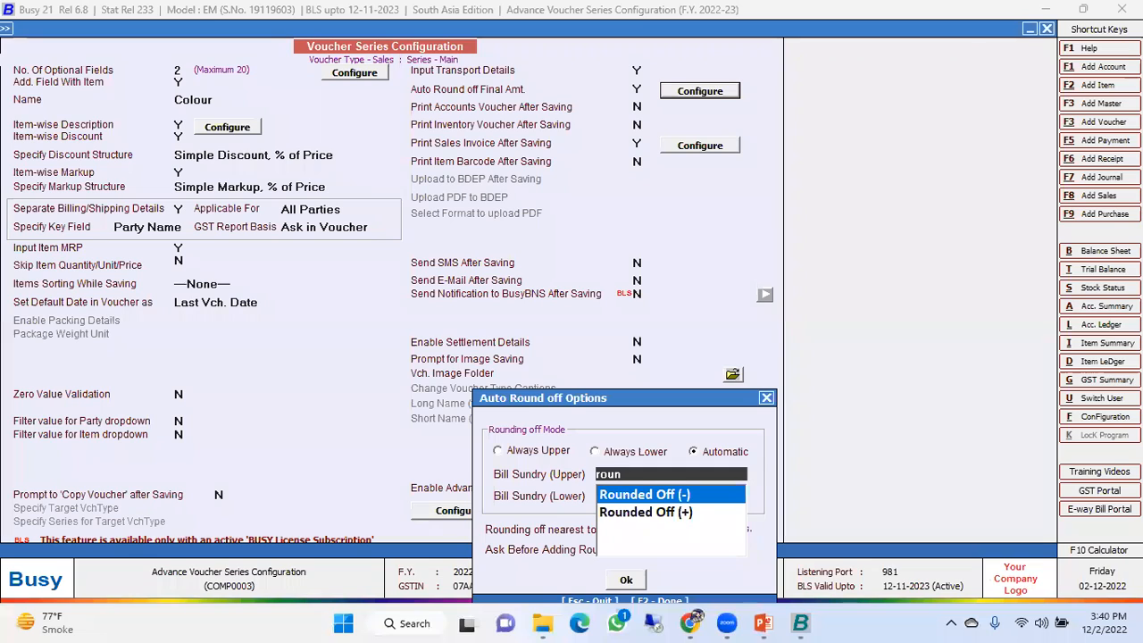
key("Down")
key("Return")
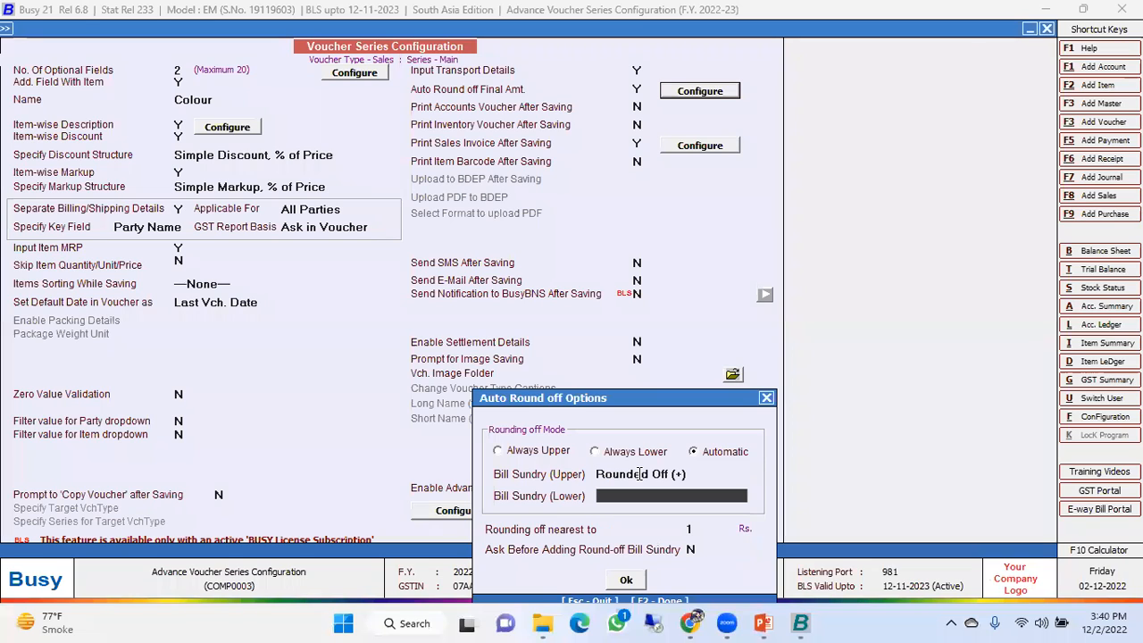
type("rou")
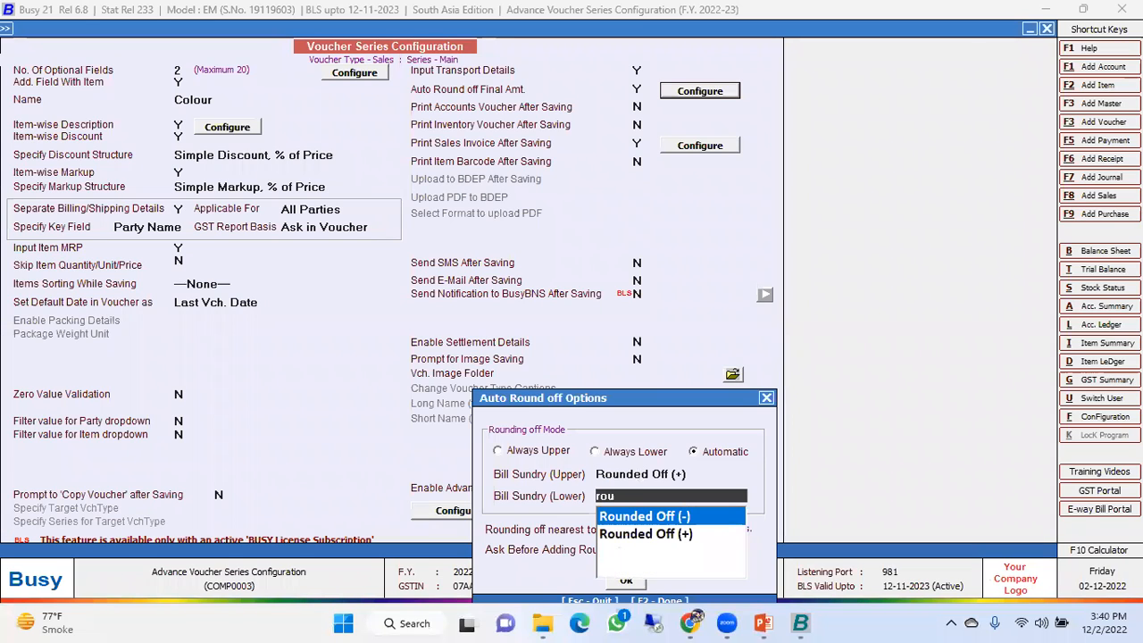
key("Return")
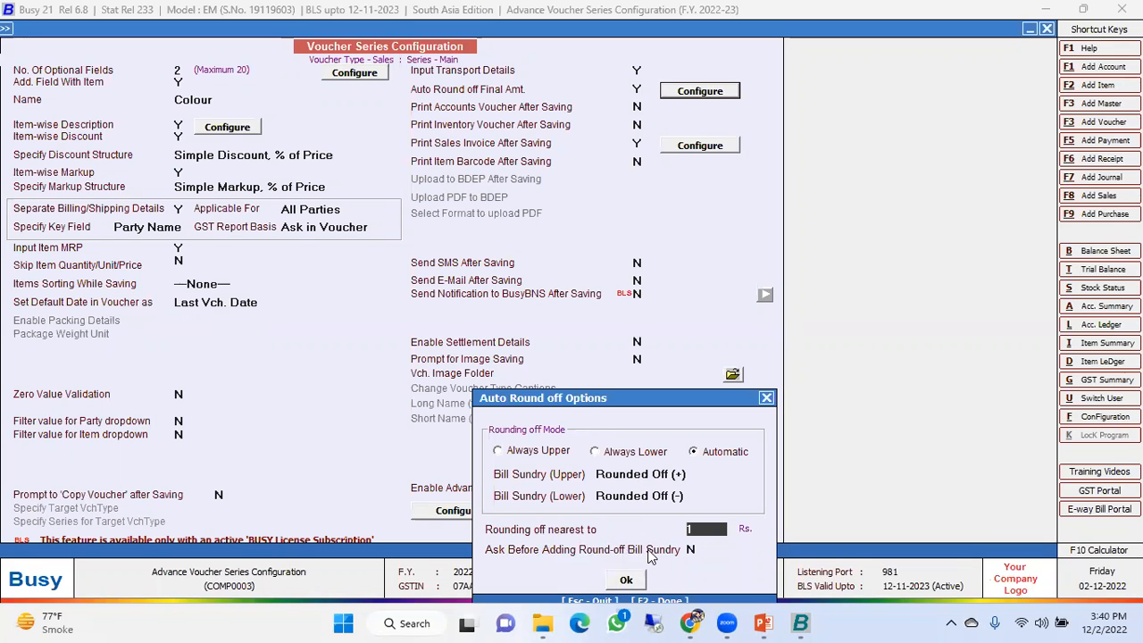
Keep rounding to the nearest 1 Rs., set Ask Before Adding Round-off Bill Sundry to Y, and accept the round-off options.
key("Return")
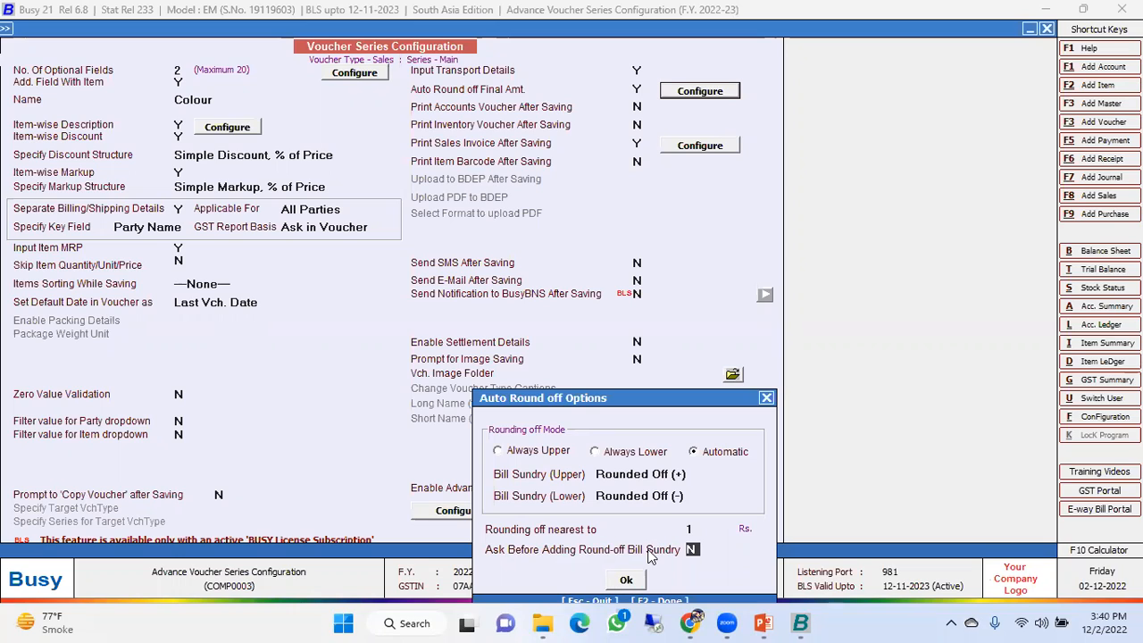
key("y")
key("Return")
key("Return")
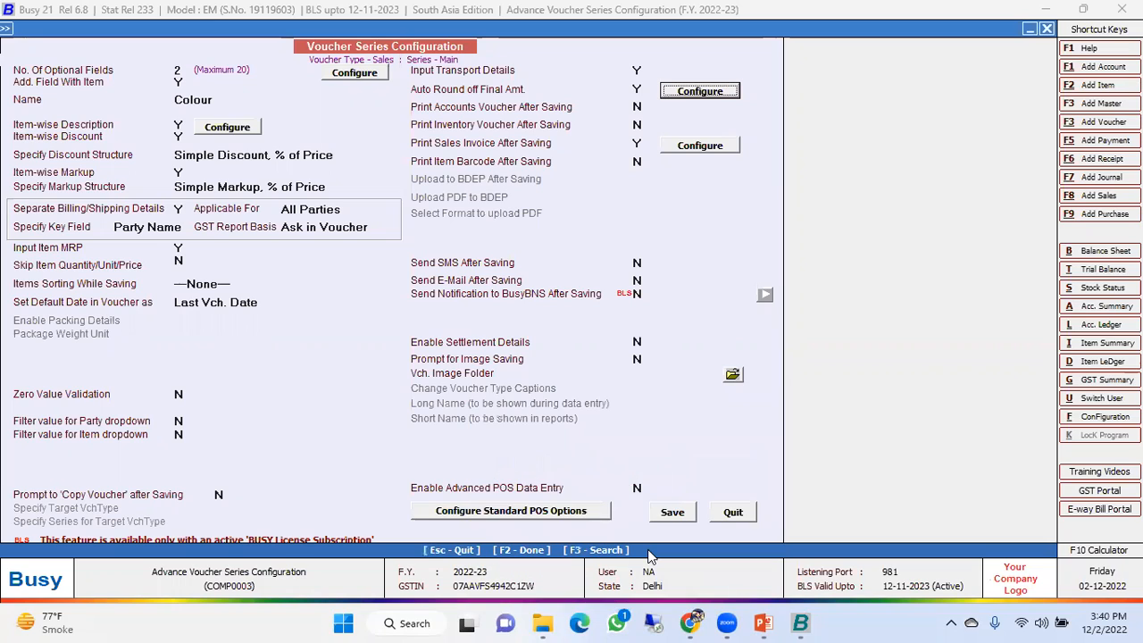
Turn on Print Accounts Voucher After Saving and, in its printing details, keep the STANDARD format with the printing prompt at Y.
left_click(639, 105)
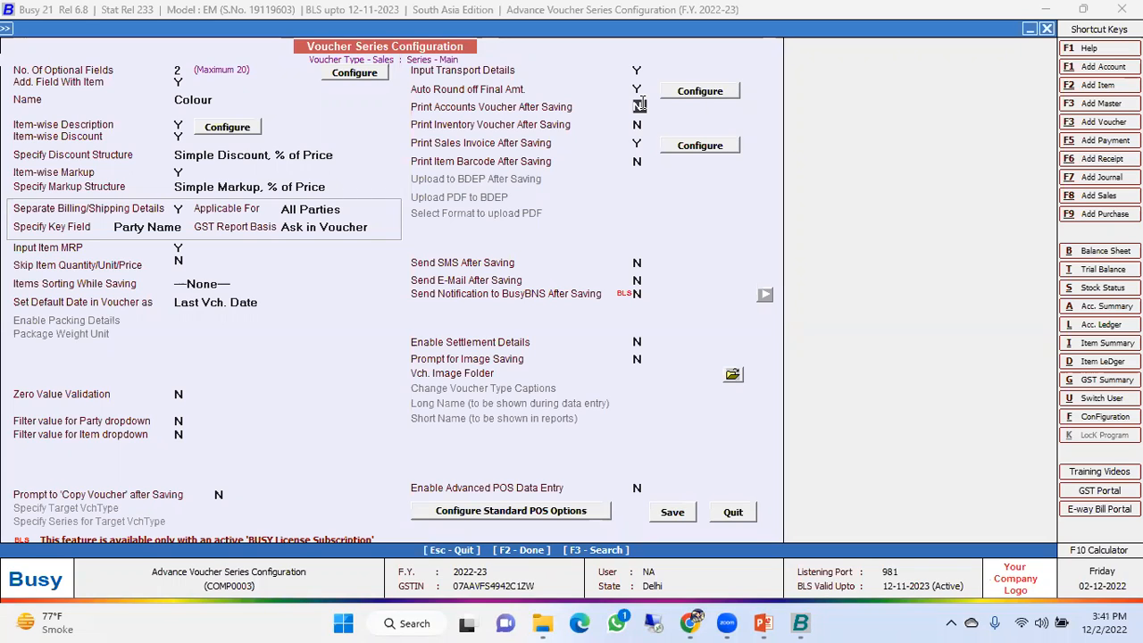
key("y")
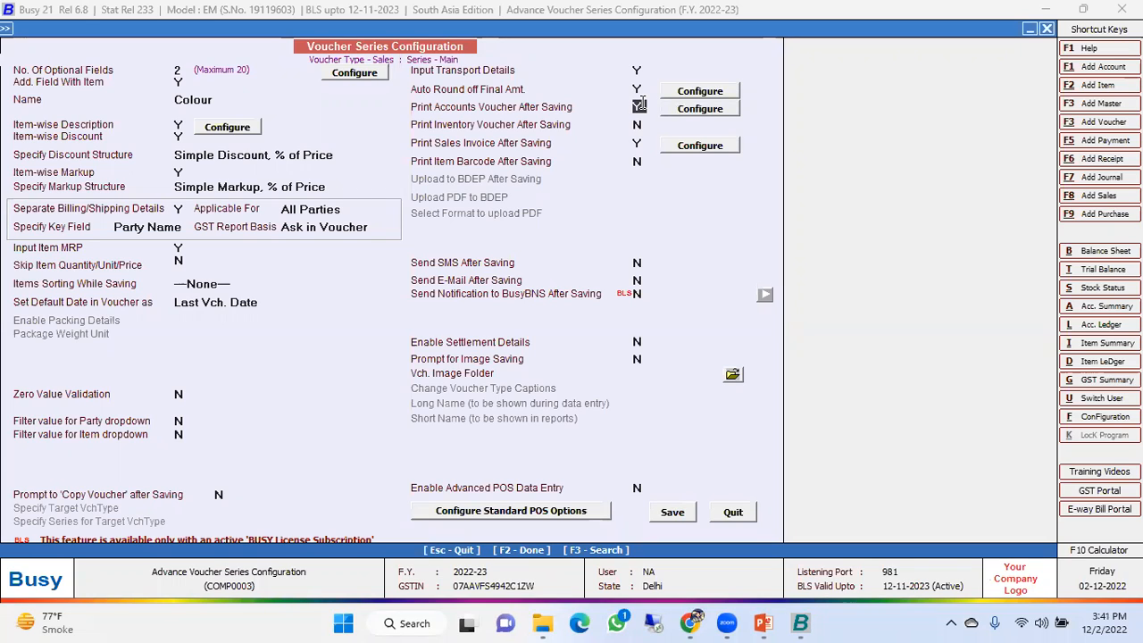
left_click(691, 109)
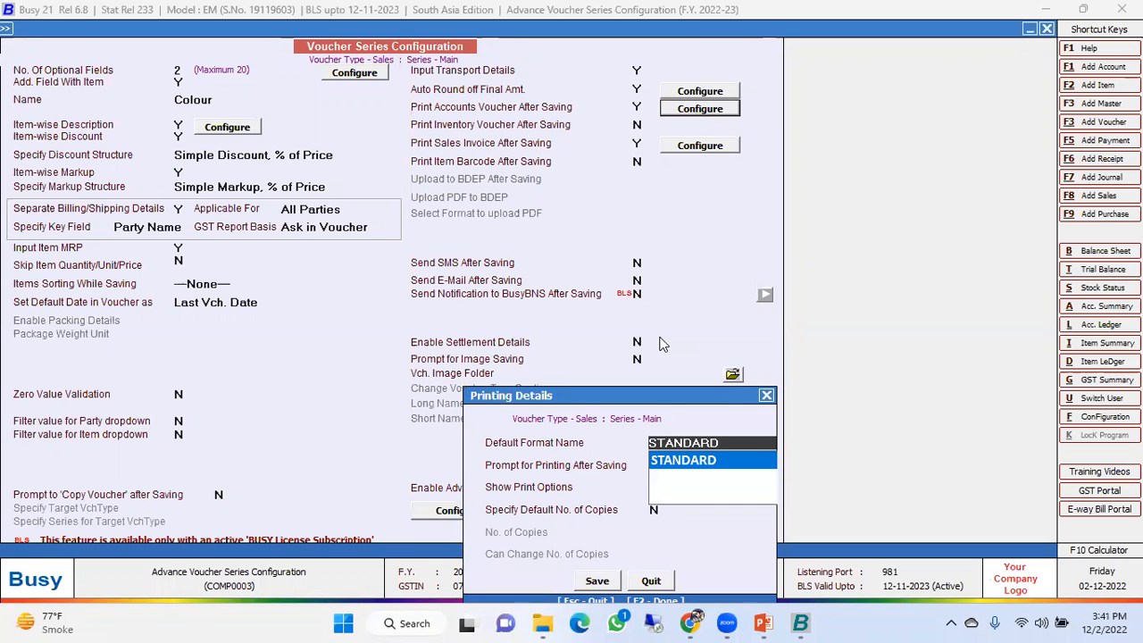
key("Return")
key("Up")
key("Return")
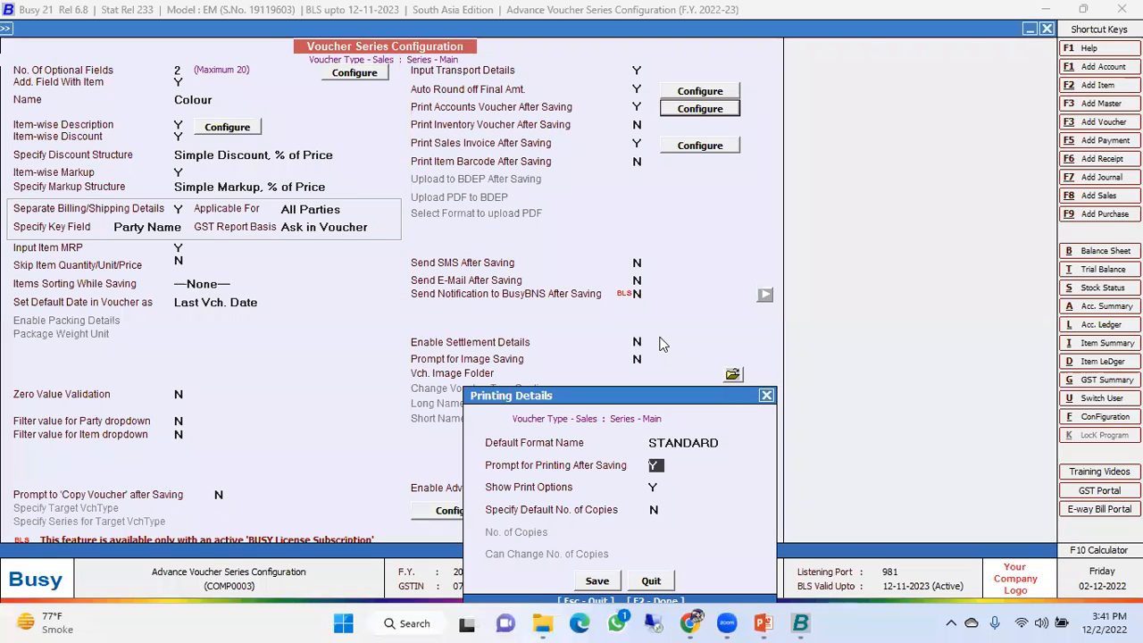
key("Return")
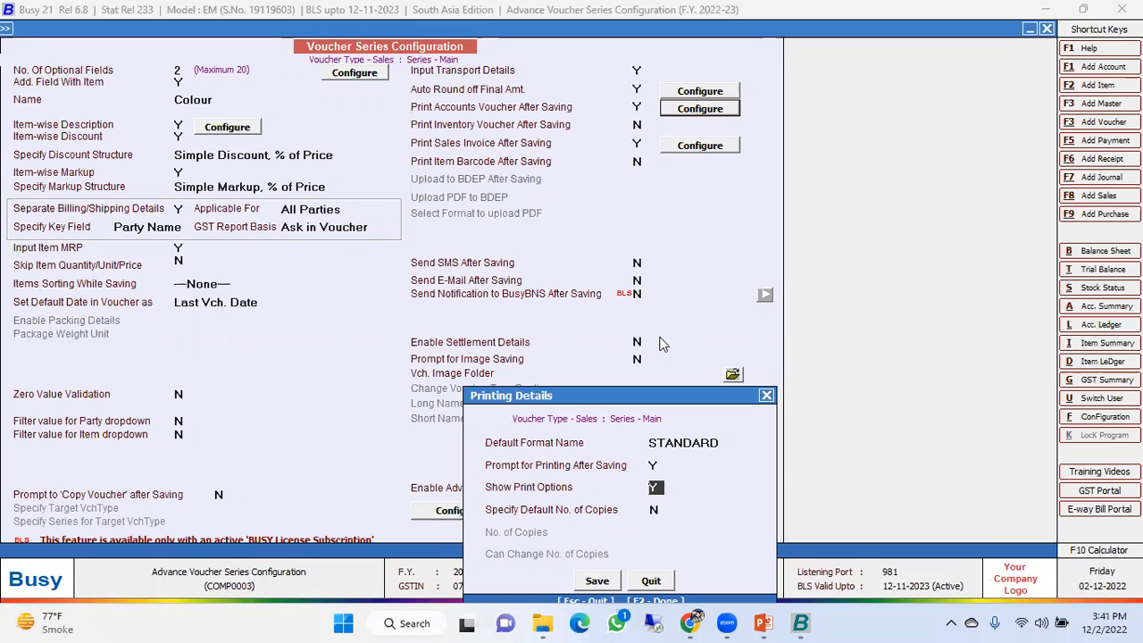
Keep Show Print Options at Y, set Specify Default No. of Copies to Y with 1 copy that cannot be changed, and close the printing details.
key("Return")
type("Y")
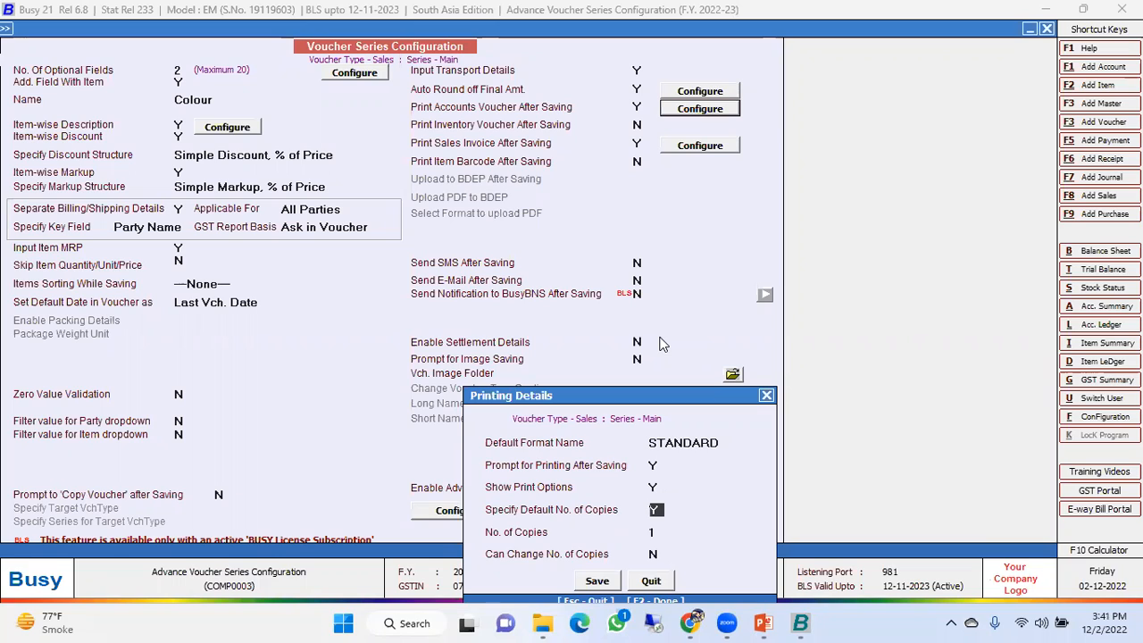
key("Return")
key("Return")
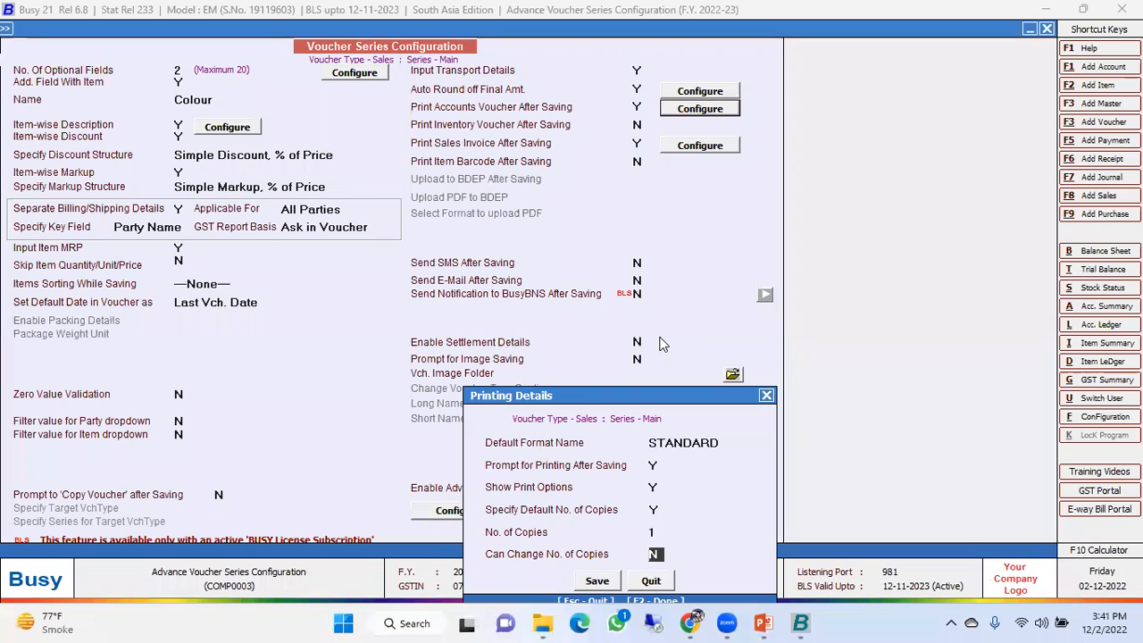
key("Return")
key("Up")
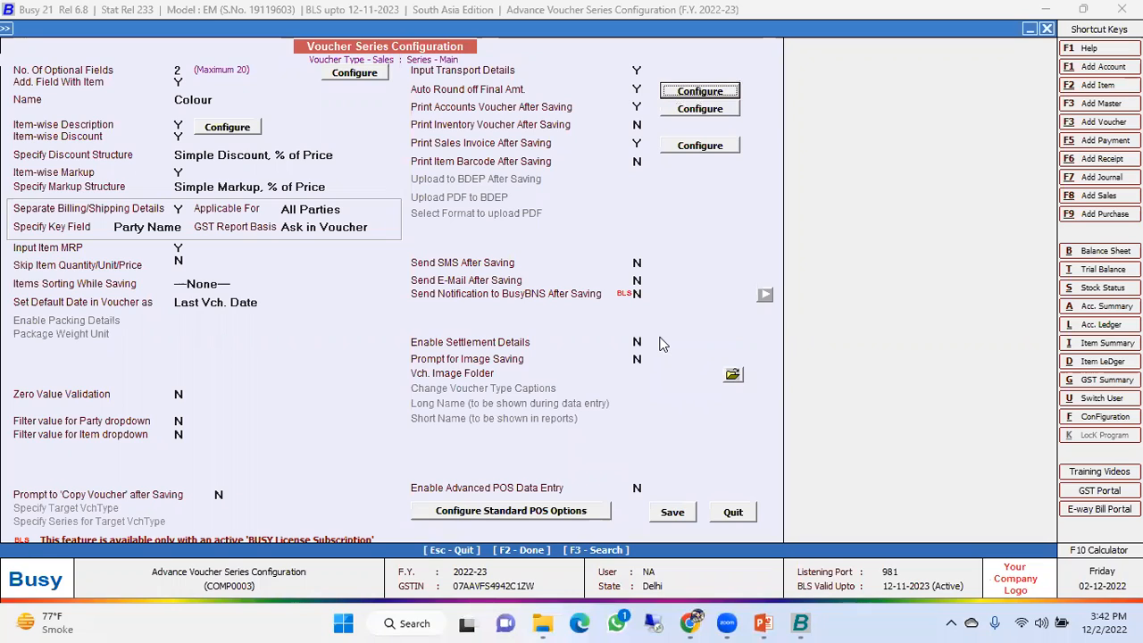
key("Down")
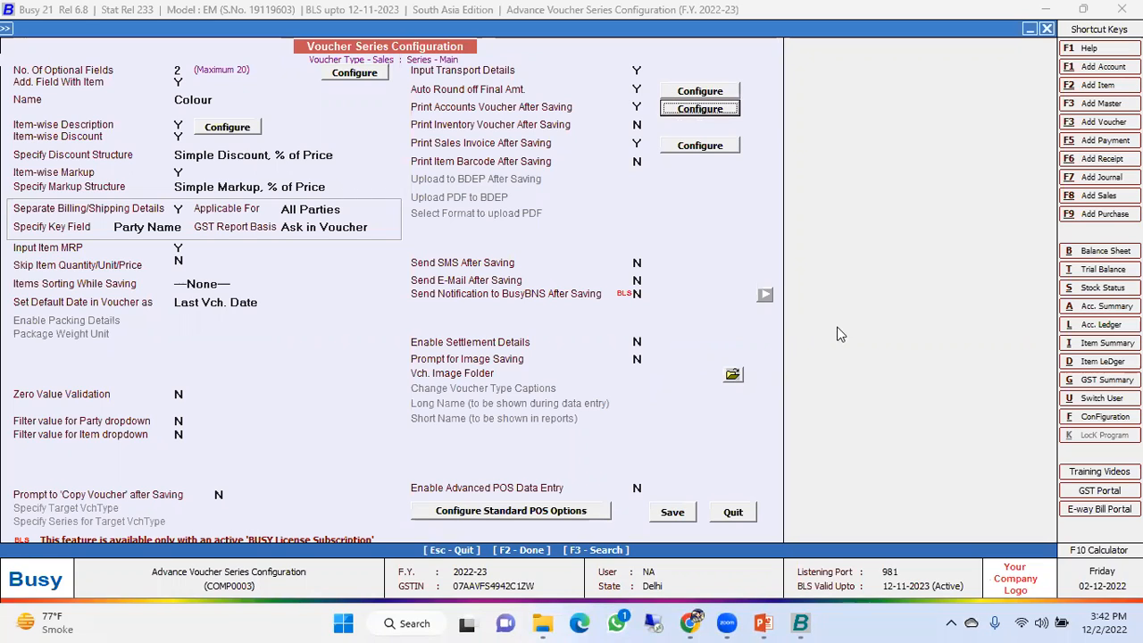
Set Print Accounts Voucher After Saving back to N.
left_click(639, 106)
type("N")
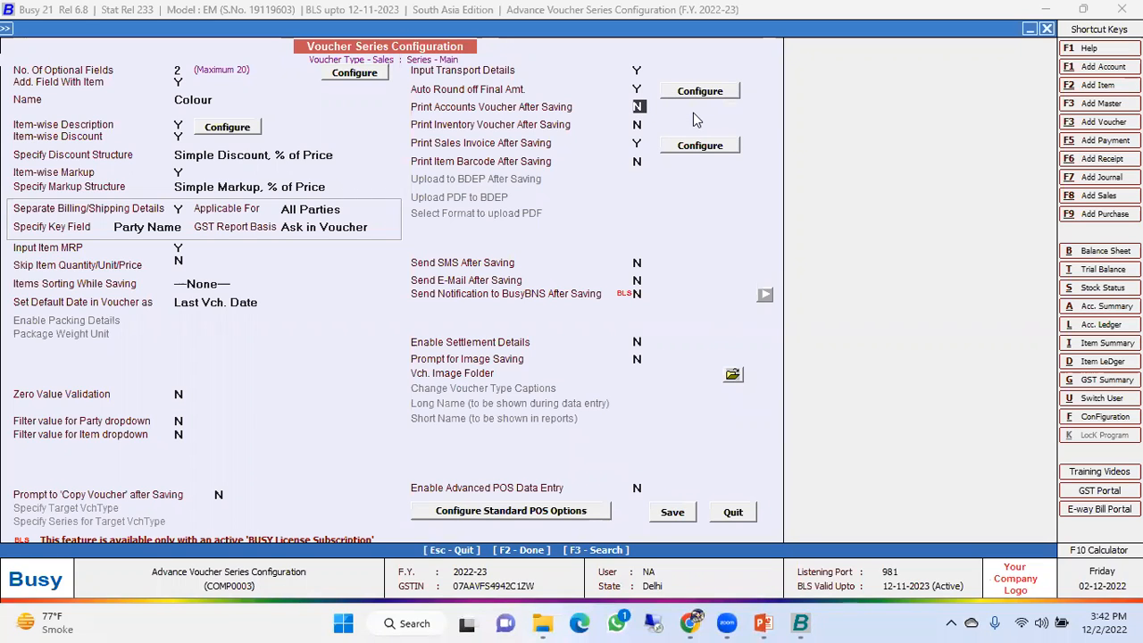
key("Return")
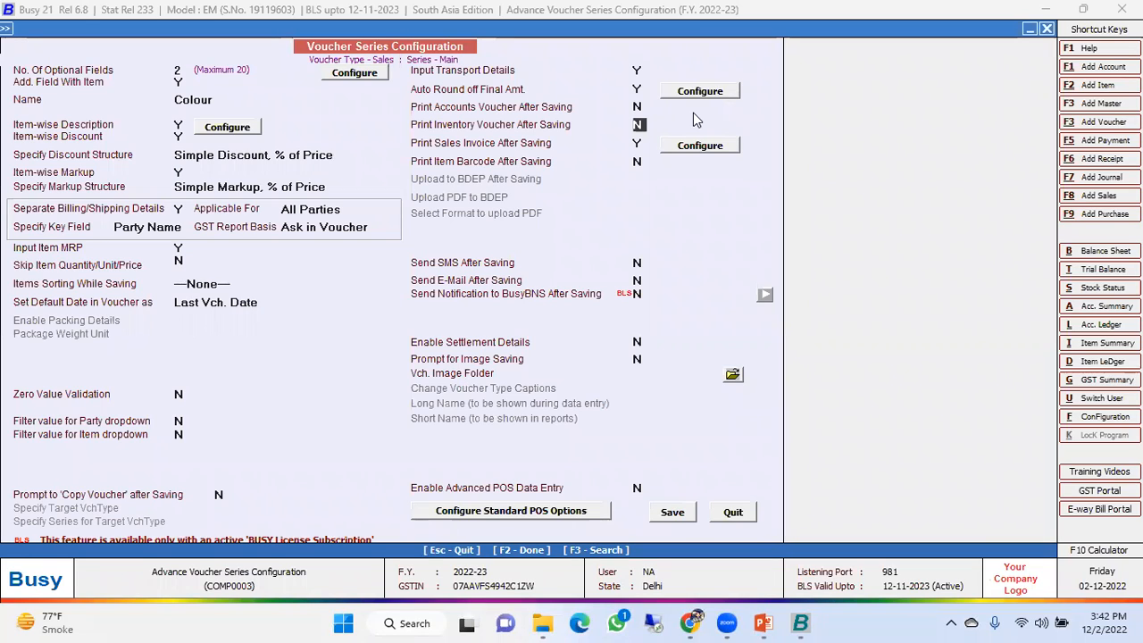
Turn on Print Inventory Voucher After Saving, view its printing details, and close them without changes.
key("y")
left_click(696, 132)
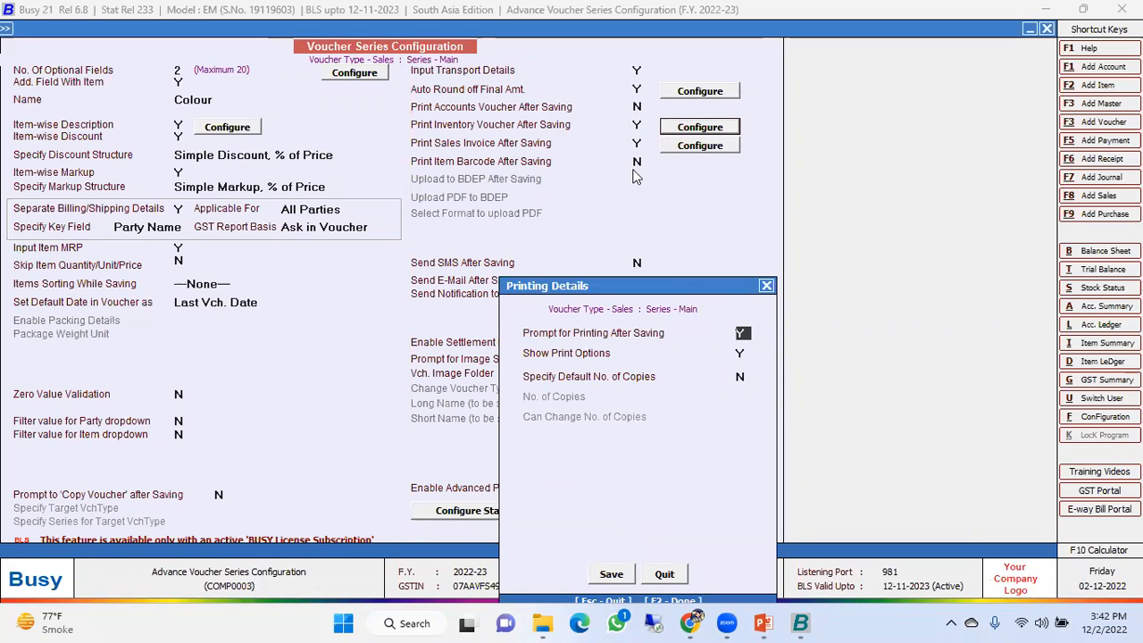
left_click(766, 286)
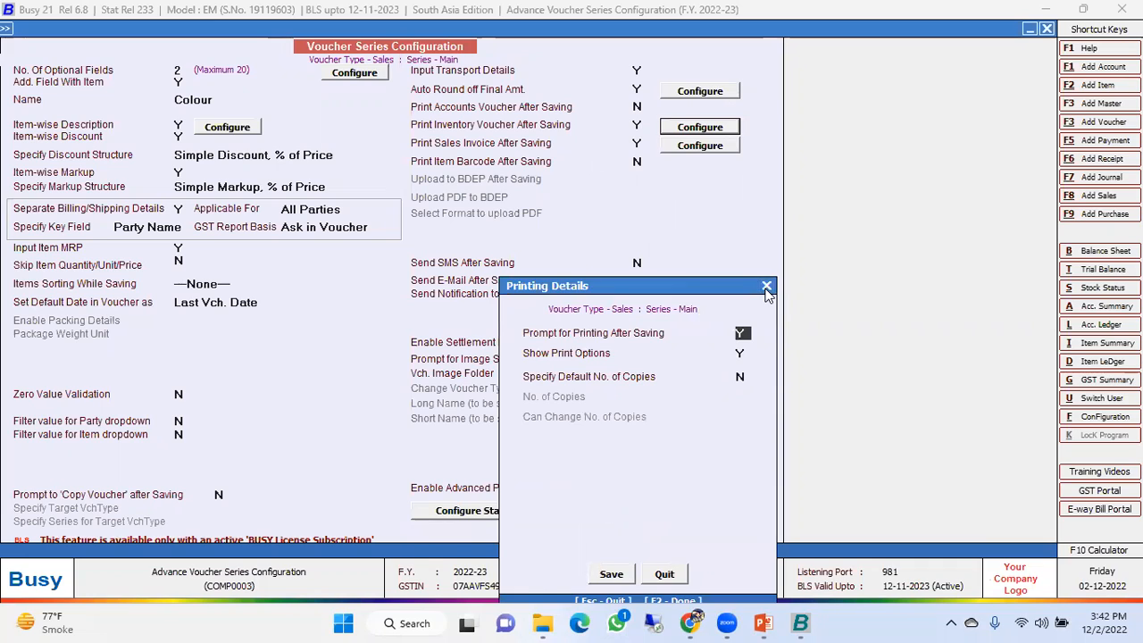
Switch Print Sales Invoice After Saving to N and back to Y, then try 4 formats in its printing details and return to 1.
left_click(639, 143)
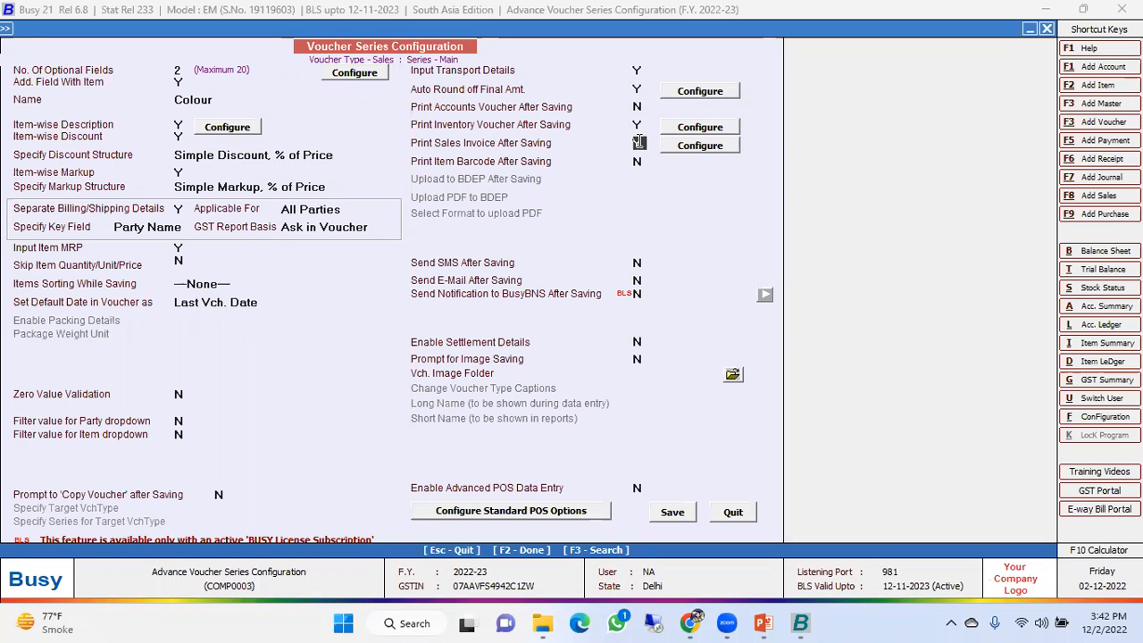
key("n")
key("y")
left_click(699, 146)
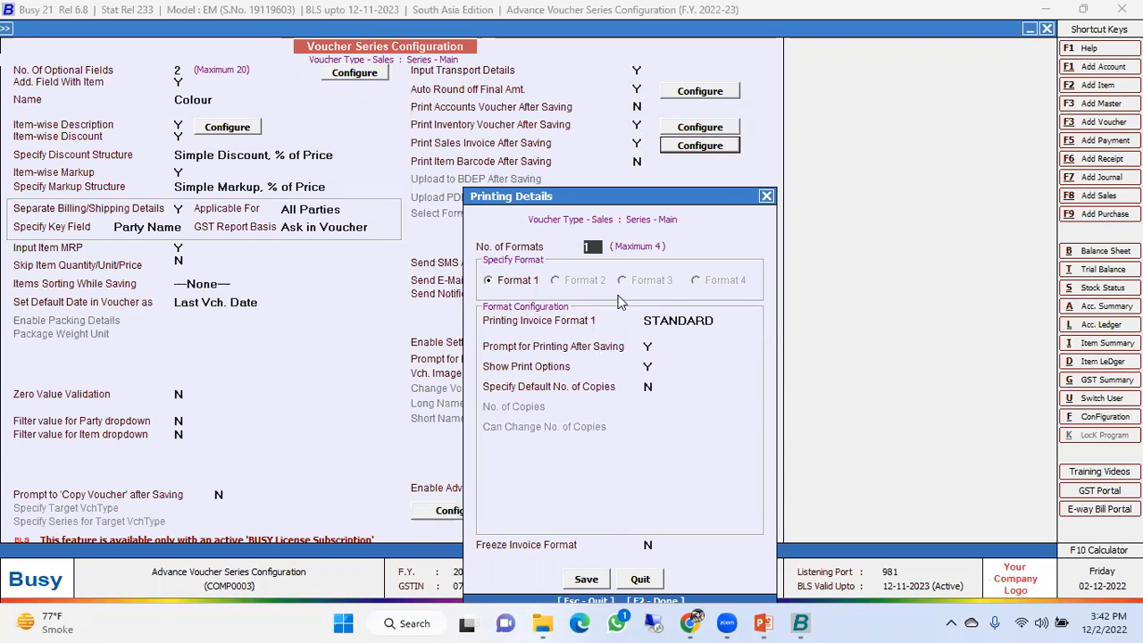
type("4")
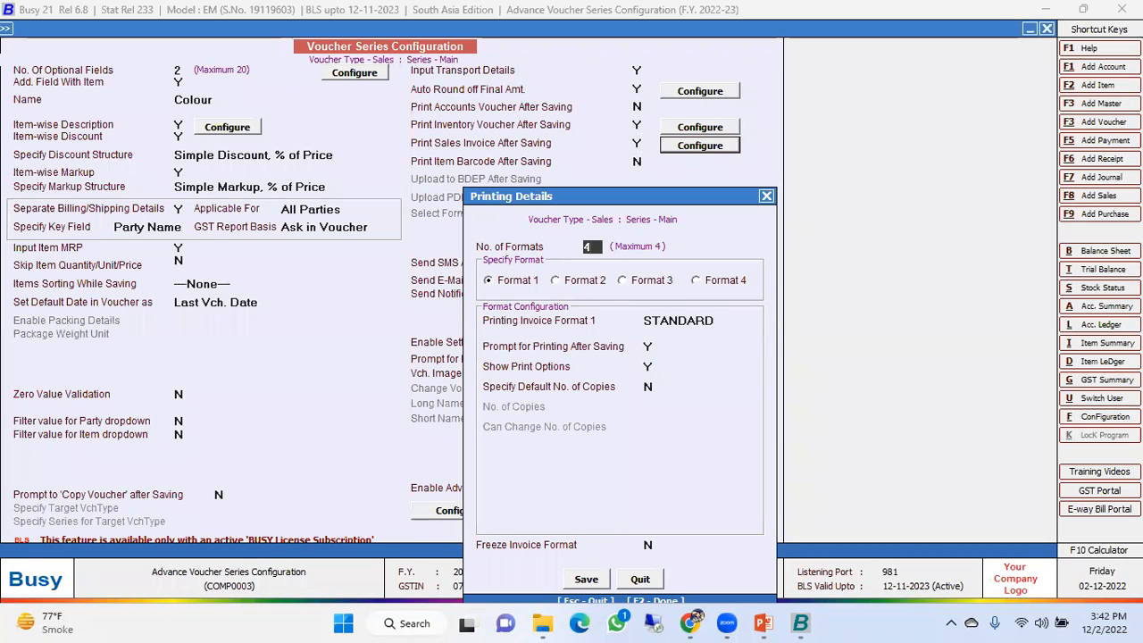
type("1")
key("Return")
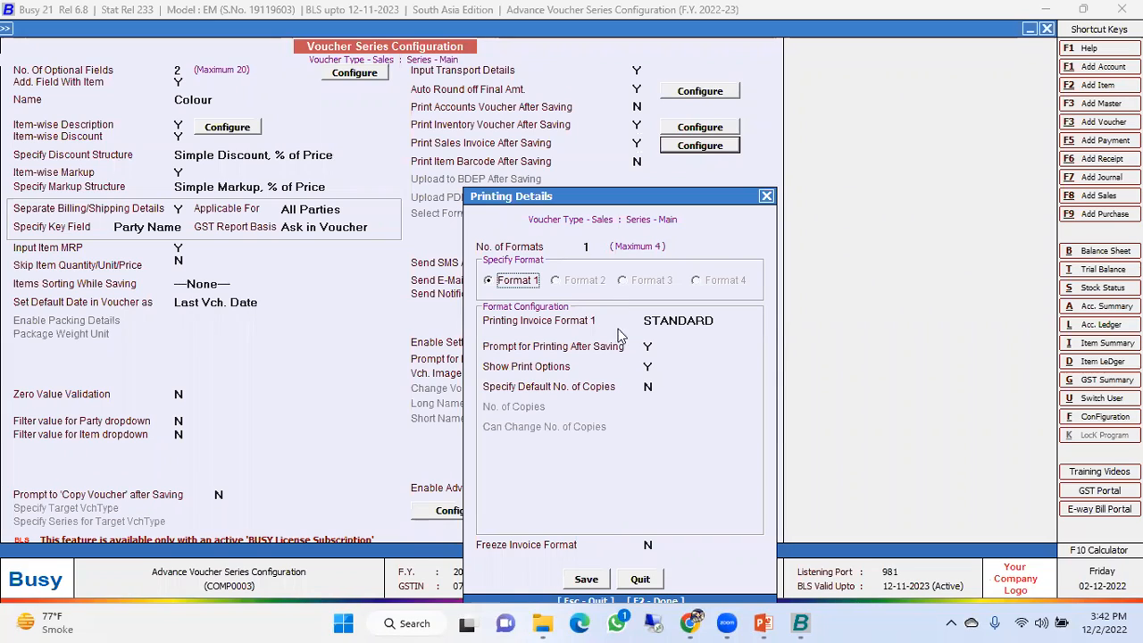
Look through the available invoice formats, keep STANDARD for Format 1, and close the printing details unsaved.
left_click(672, 320)
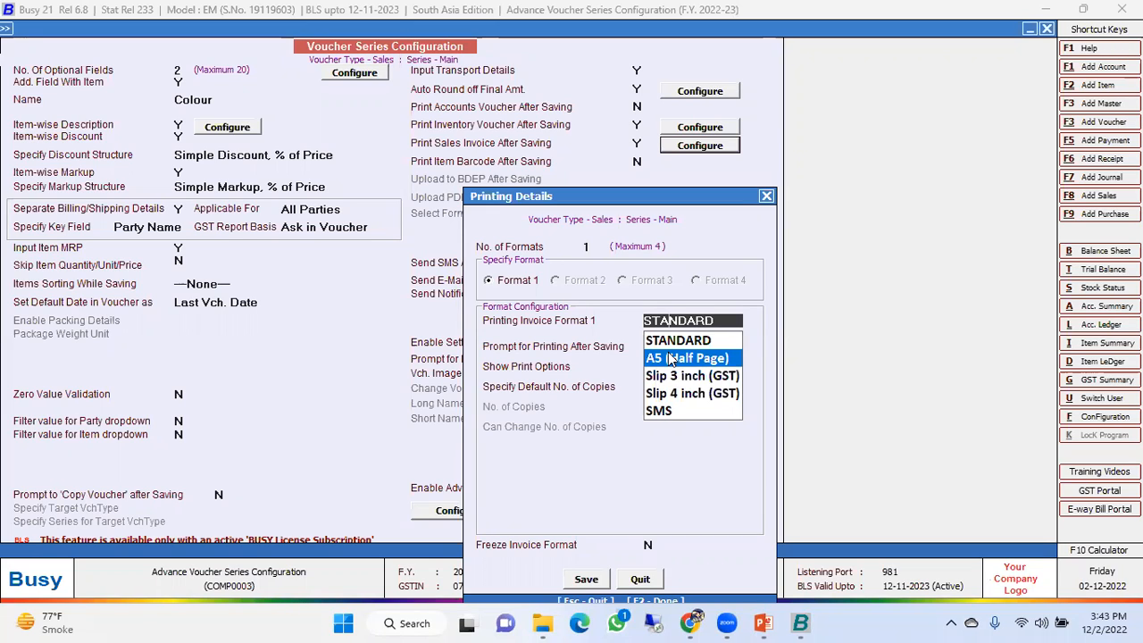
key("Up")
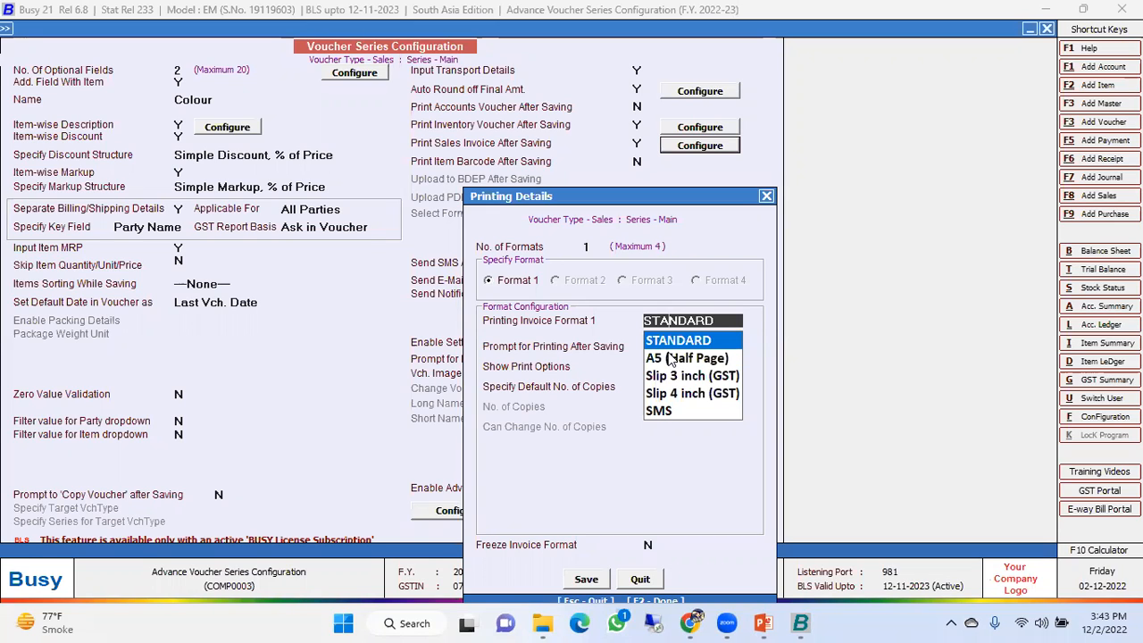
key("Return")
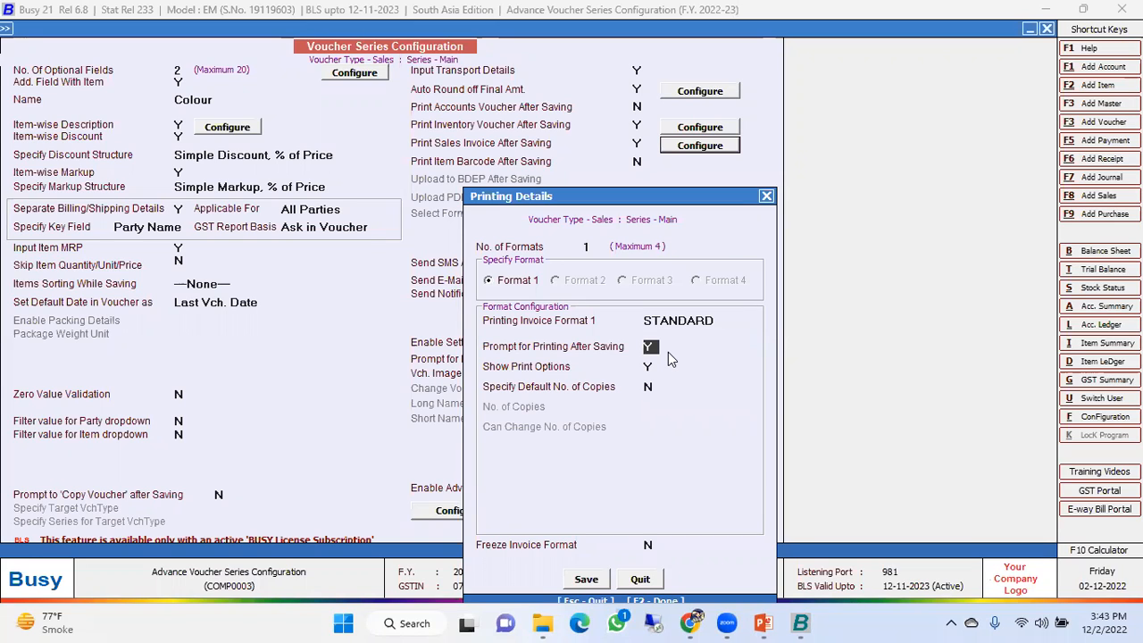
key("Escape")
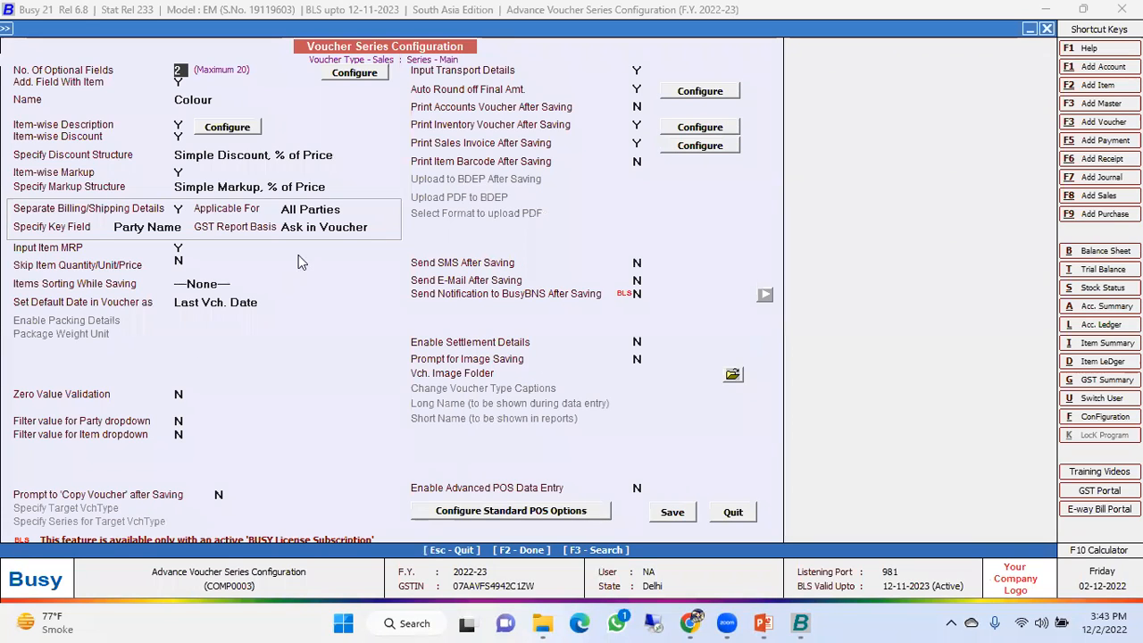
Set Print Item Barcode After Saving to Y for the Sales Main series.
left_click(638, 161)
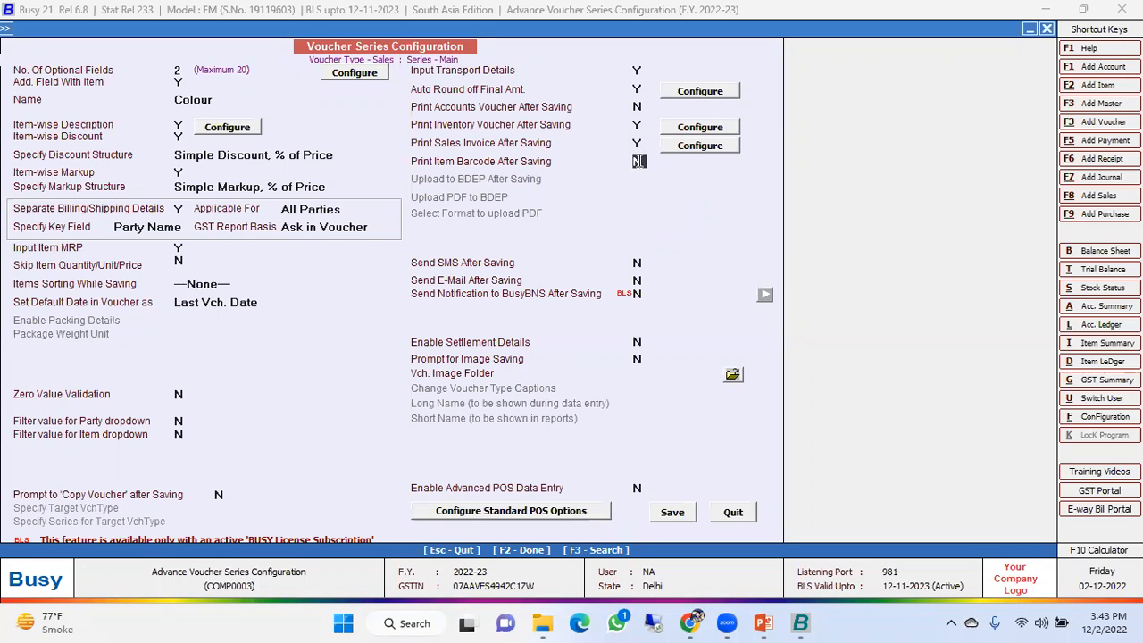
type("Y")
key("Return")
left_click(638, 162)
Turn on Send SMS After Saving, view its SMS details, close them unsaved, and switch the option back to N.
left_click(648, 268)
type("y")
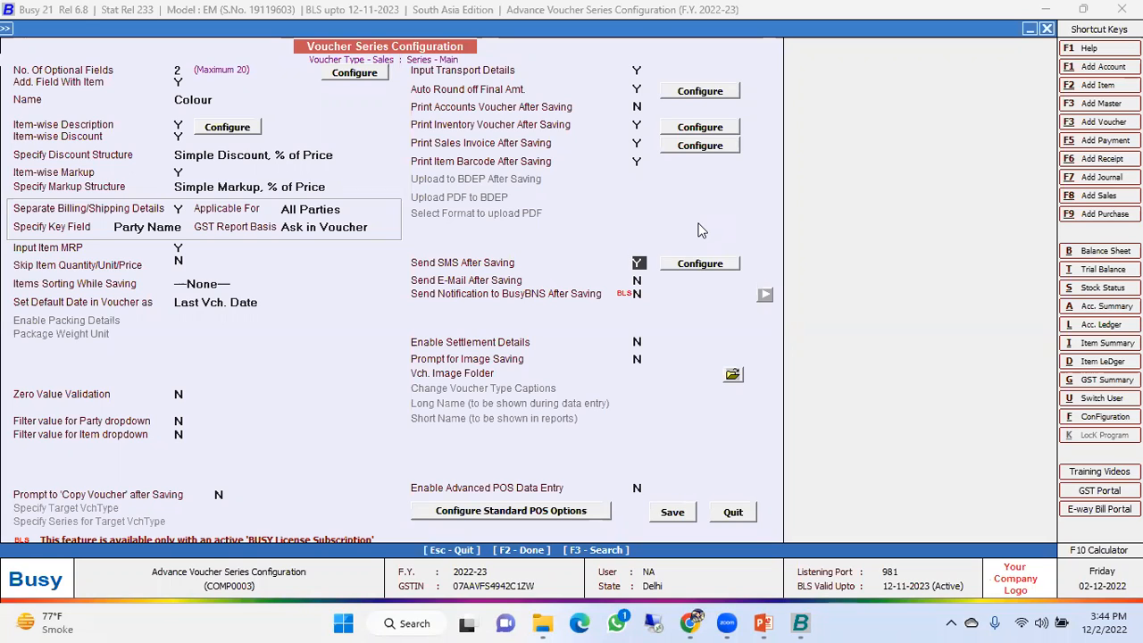
left_click(696, 263)
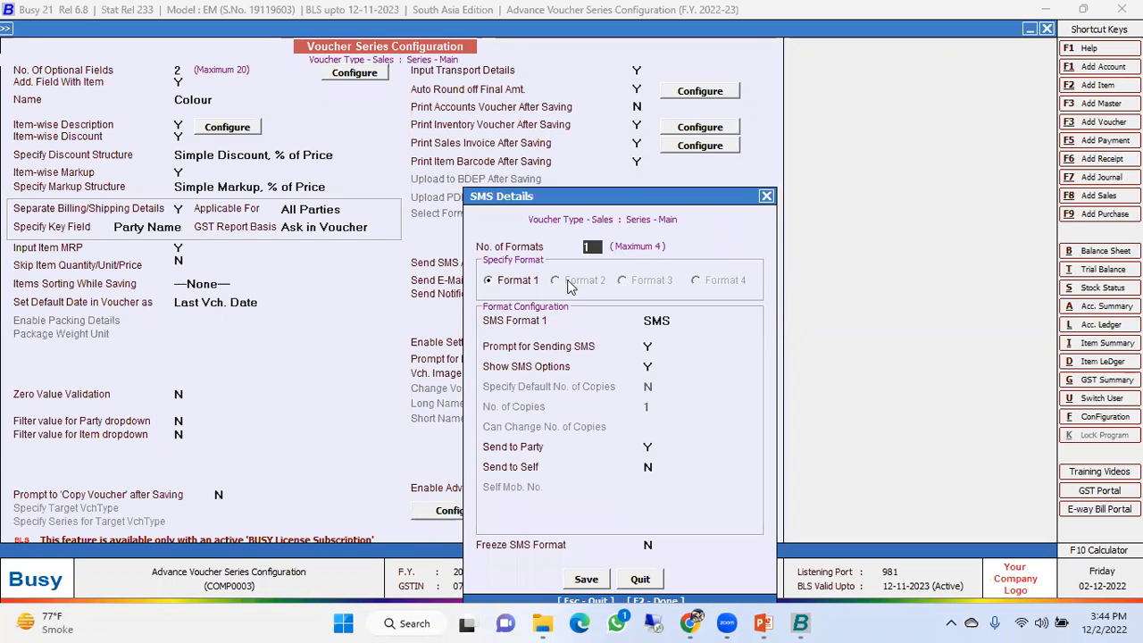
left_click(766, 198)
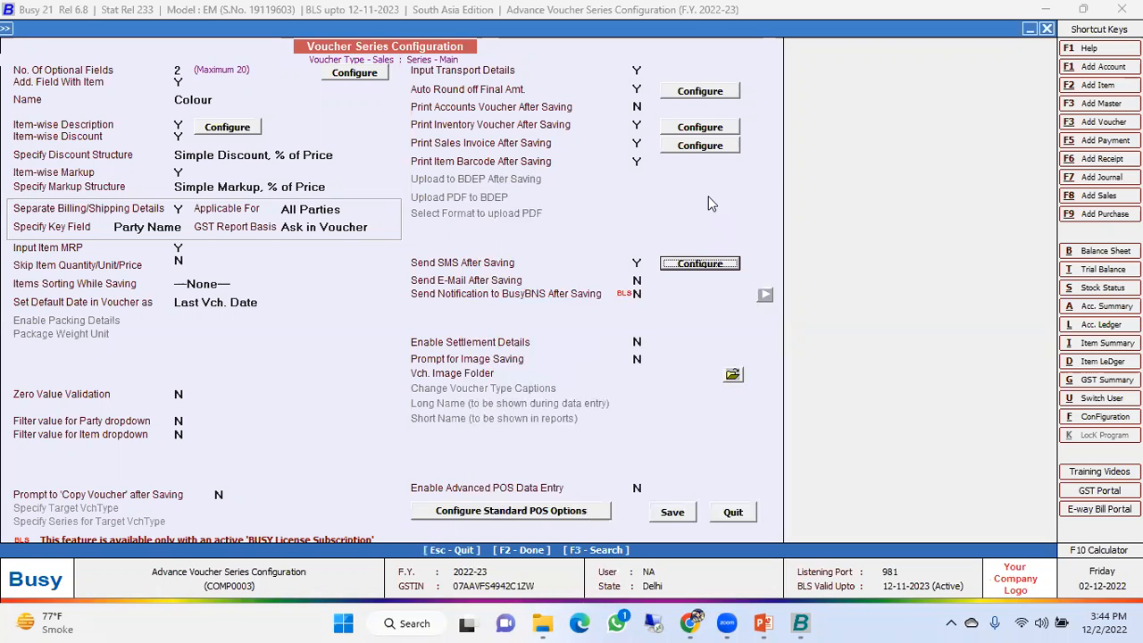
key("n")
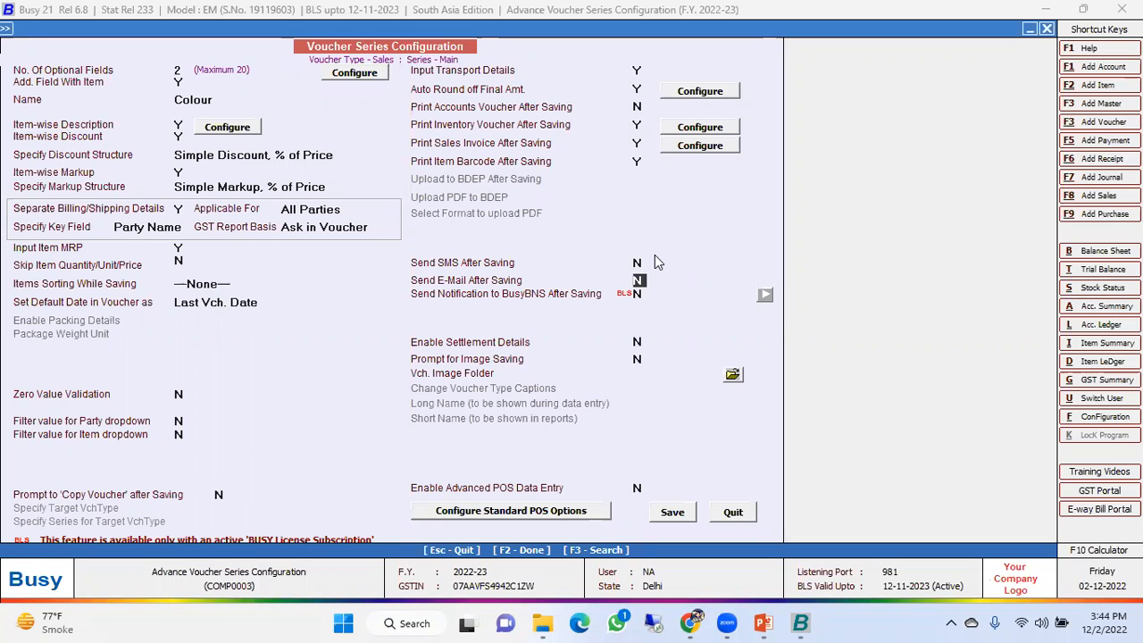
Try Send E-Mail After Saving with the STANDARD format and BCC to Self at Y, discard the details, and switch it back to N.
key("y")
key("Return")
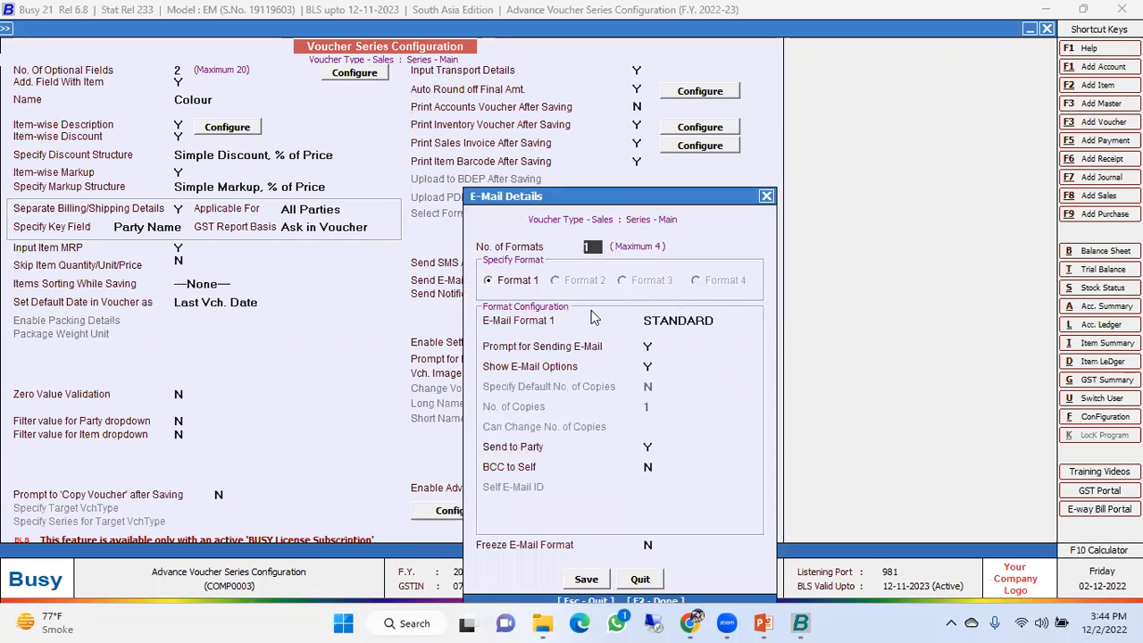
left_click(672, 322)
left_click(675, 343)
key("Return")
left_click(649, 445)
key("Return")
type("y")
key("Return")
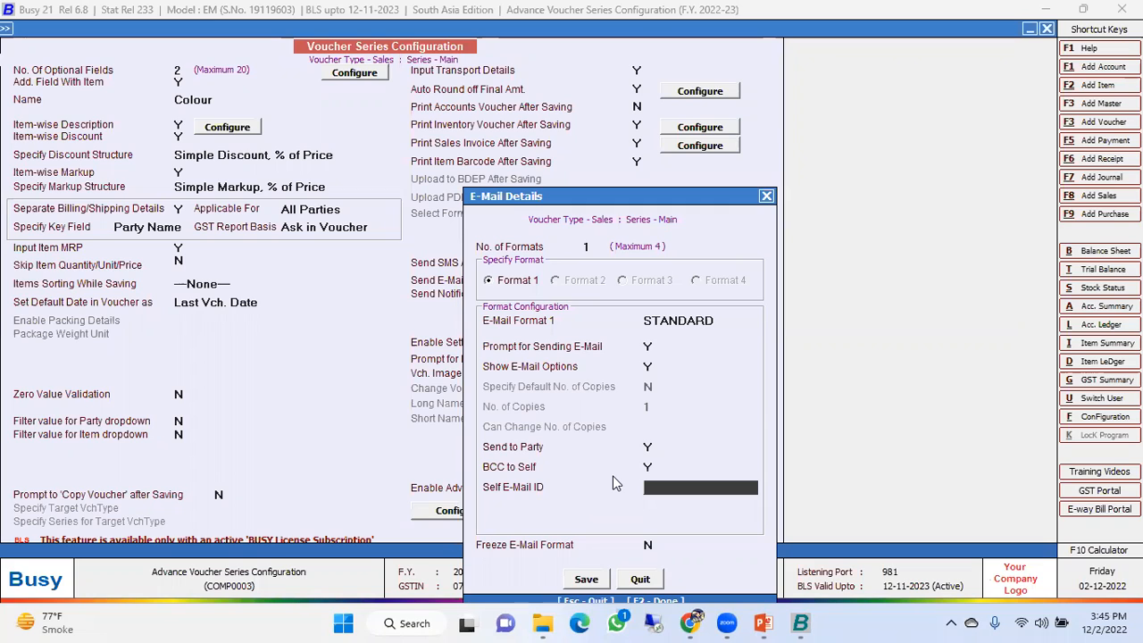
key("Escape")
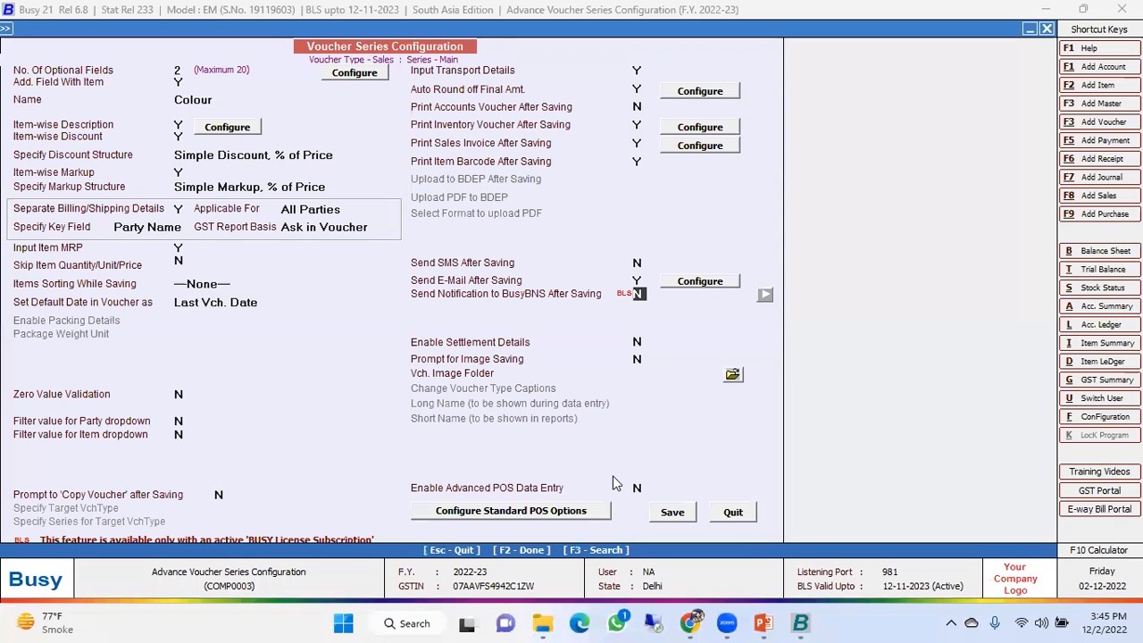
key("Up")
key("n")
Set Enable Settlement Details to Y and open the voucher settlement configuration.
key("Down")
key("Down")
key("Up")
key("Down")
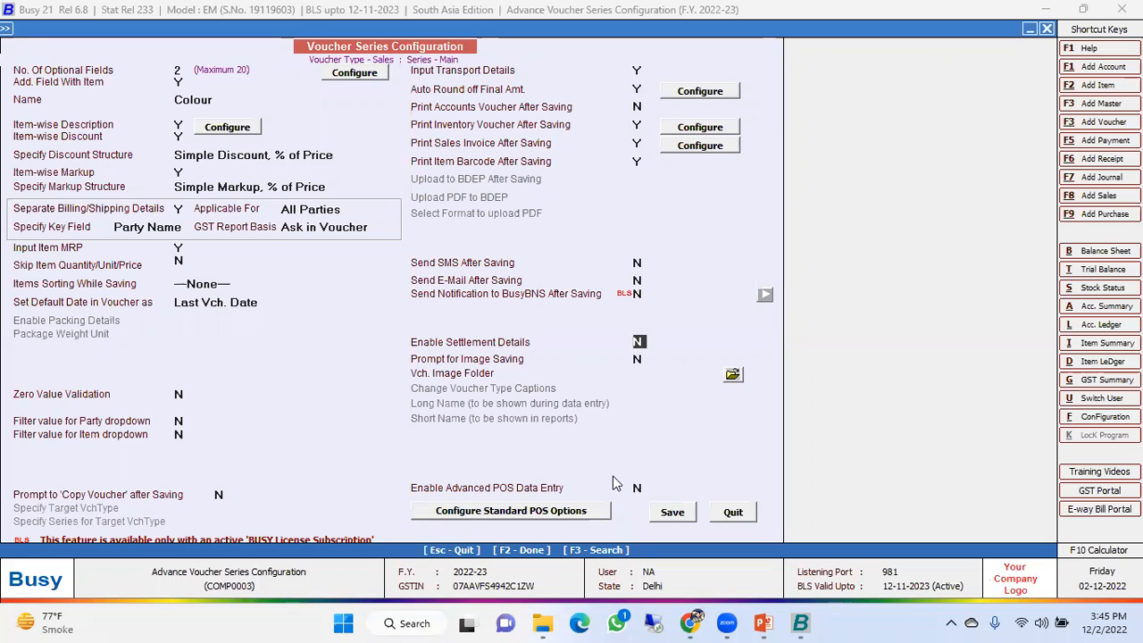
key("y")
left_click(701, 346)
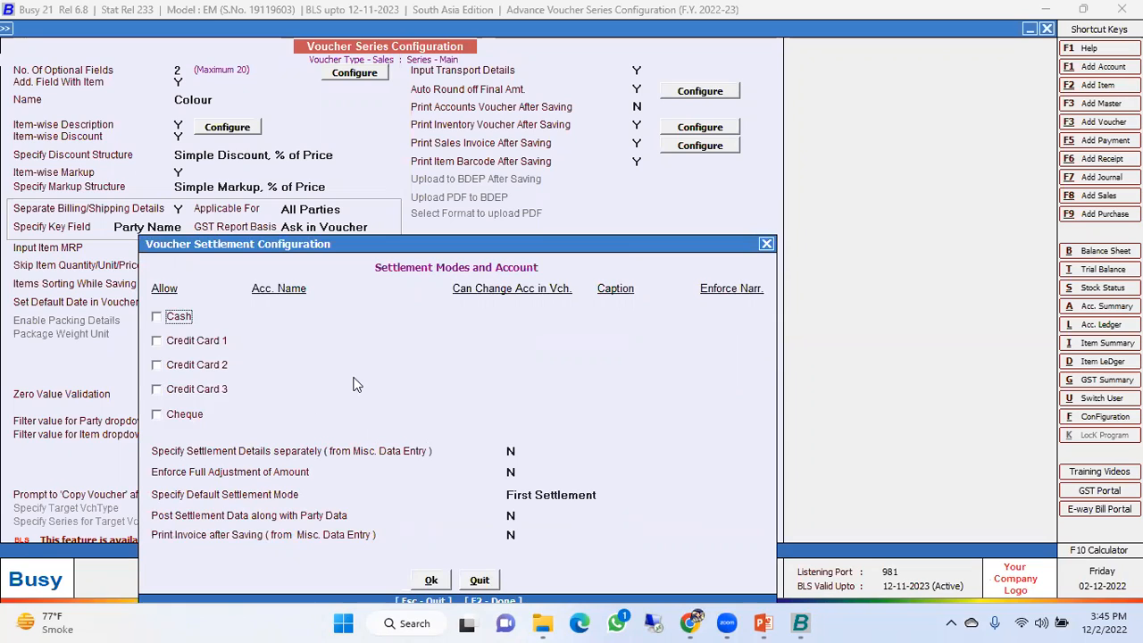
Allow the Cash settlement mode with the account Cash, caption Cash, and account change and narration enforcement at N.
left_click(178, 325)
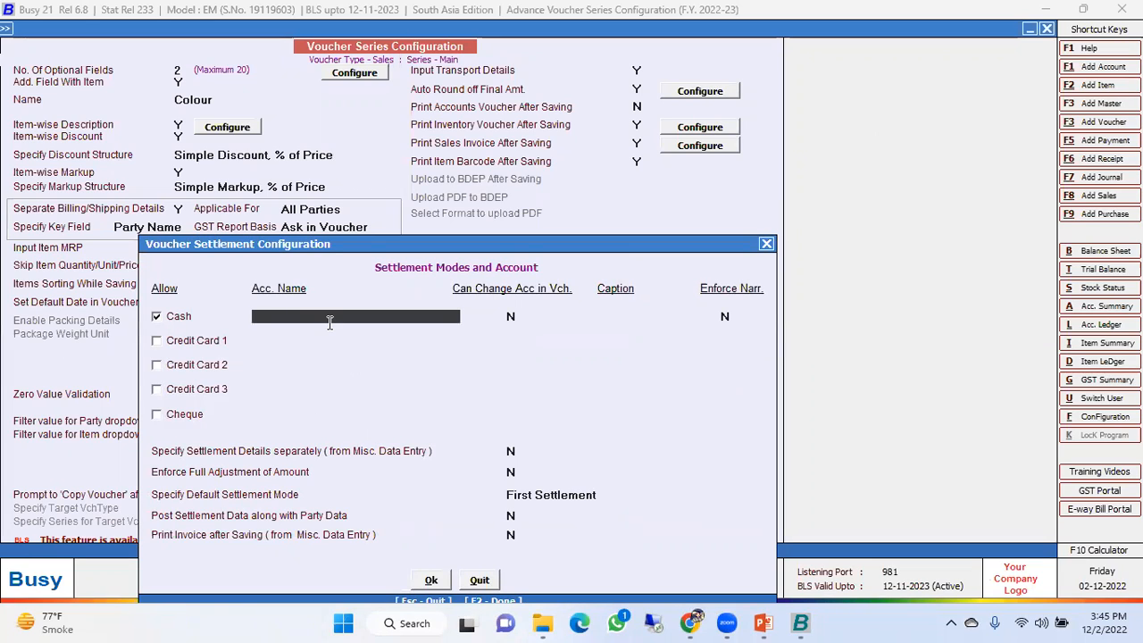
type("cash")
key("Return")
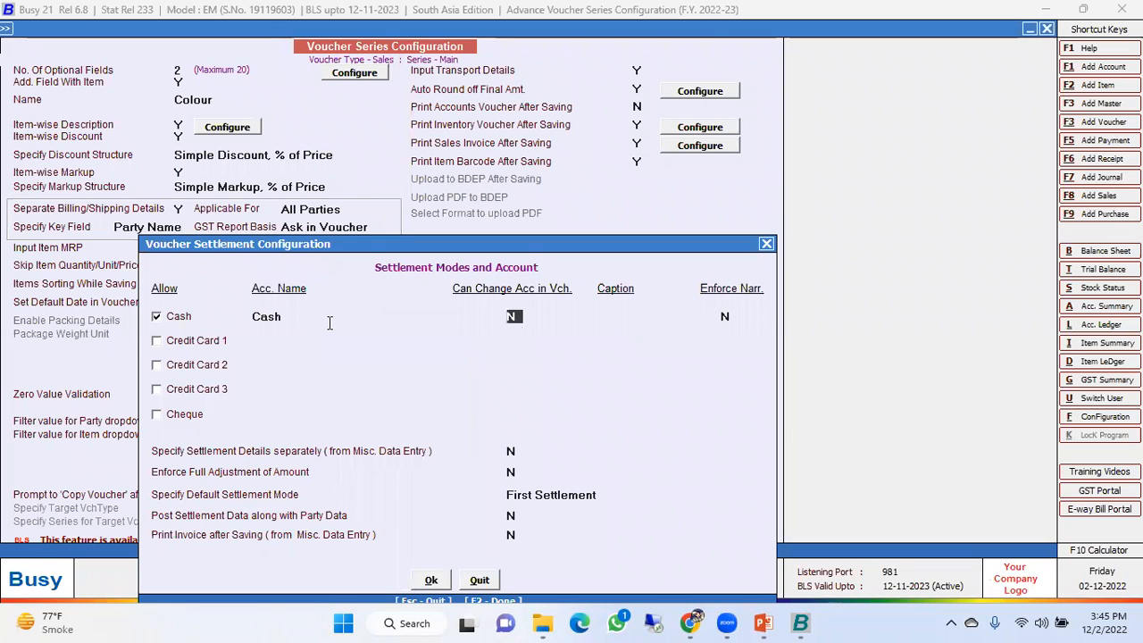
key("Return")
type("Cash")
key("Return")
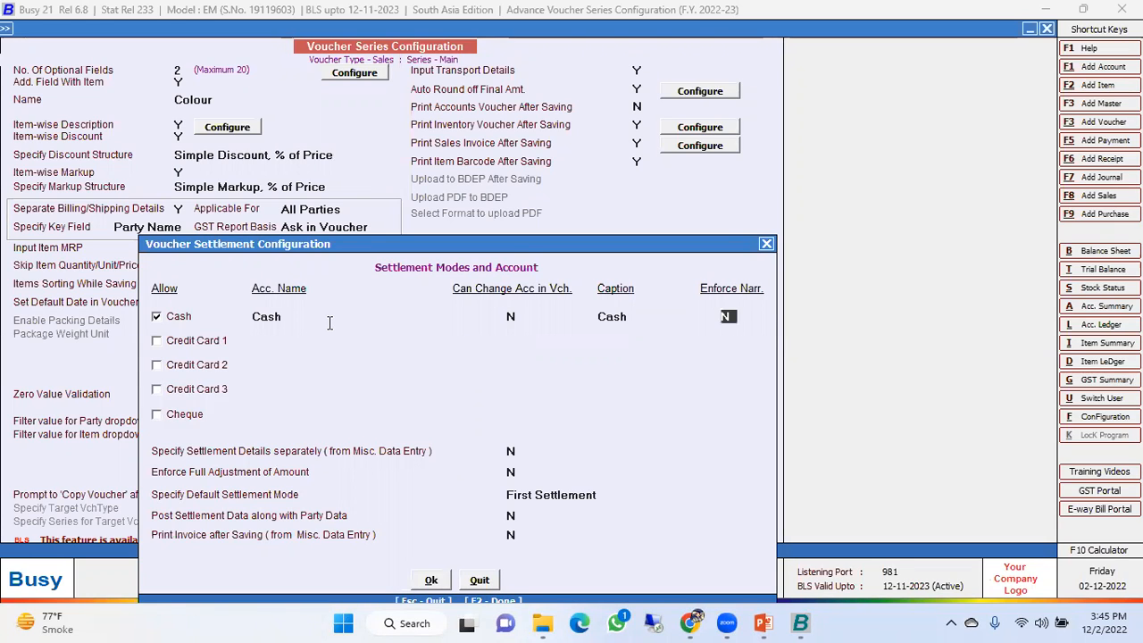
key("Return")
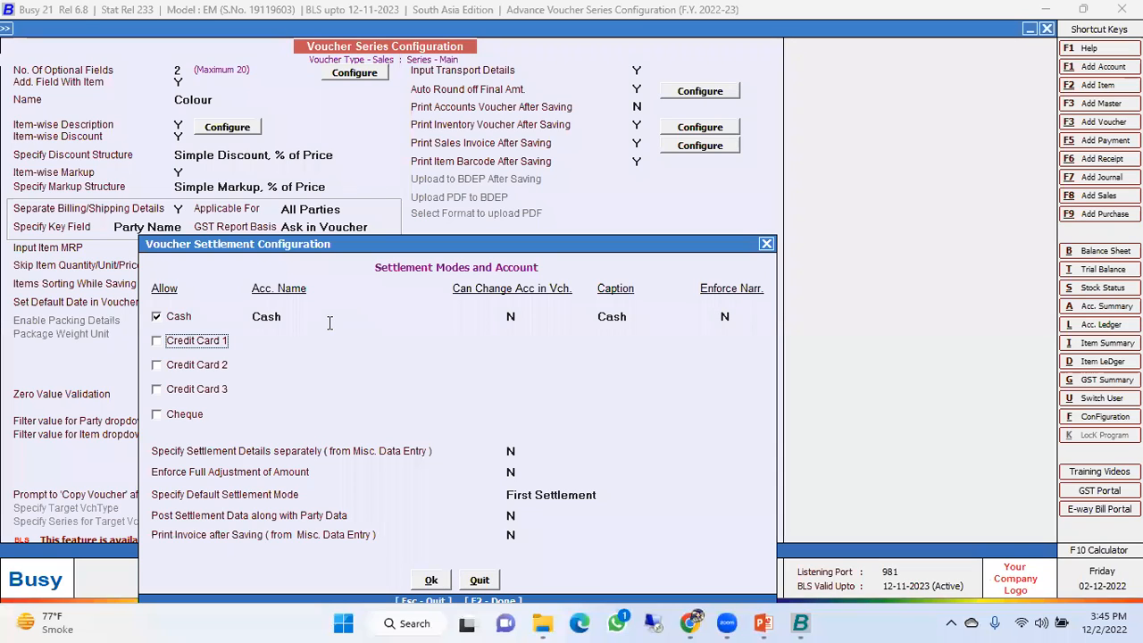
Allow Credit Card 1 with the account HDFC Bank Ltd., caption Card, and account change and narration enforcement at N.
key("space")
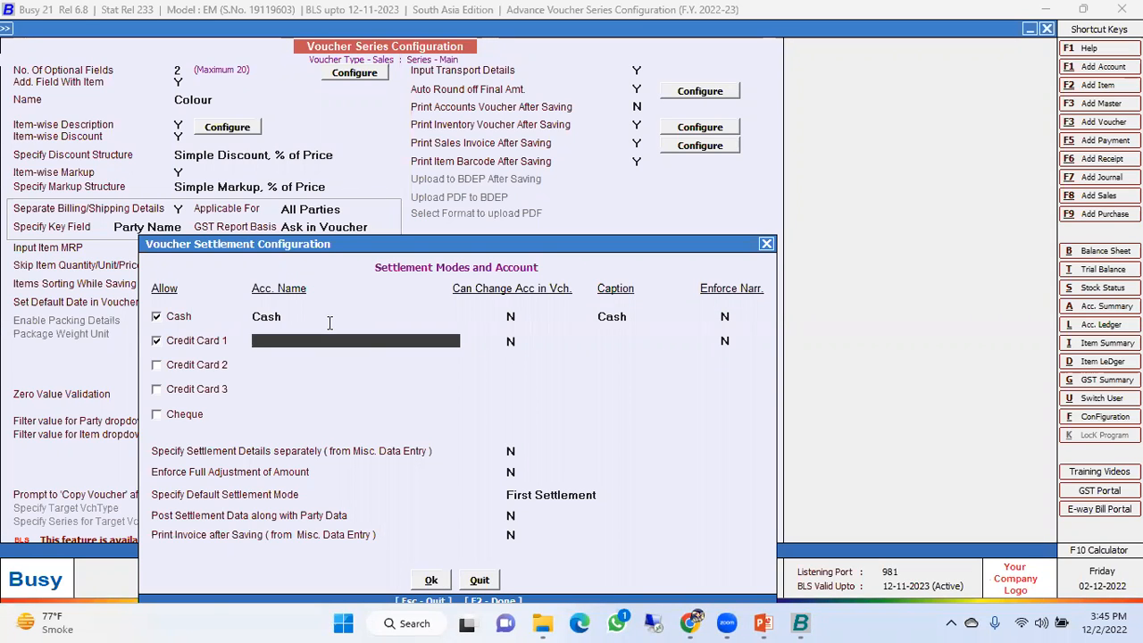
type("hd")
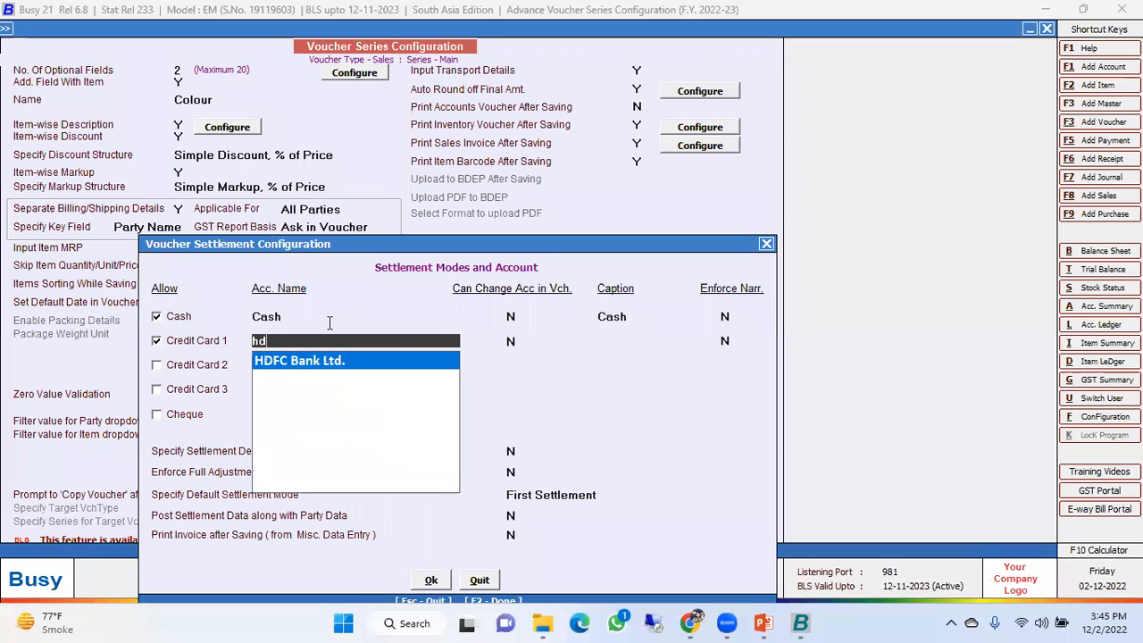
key("Return")
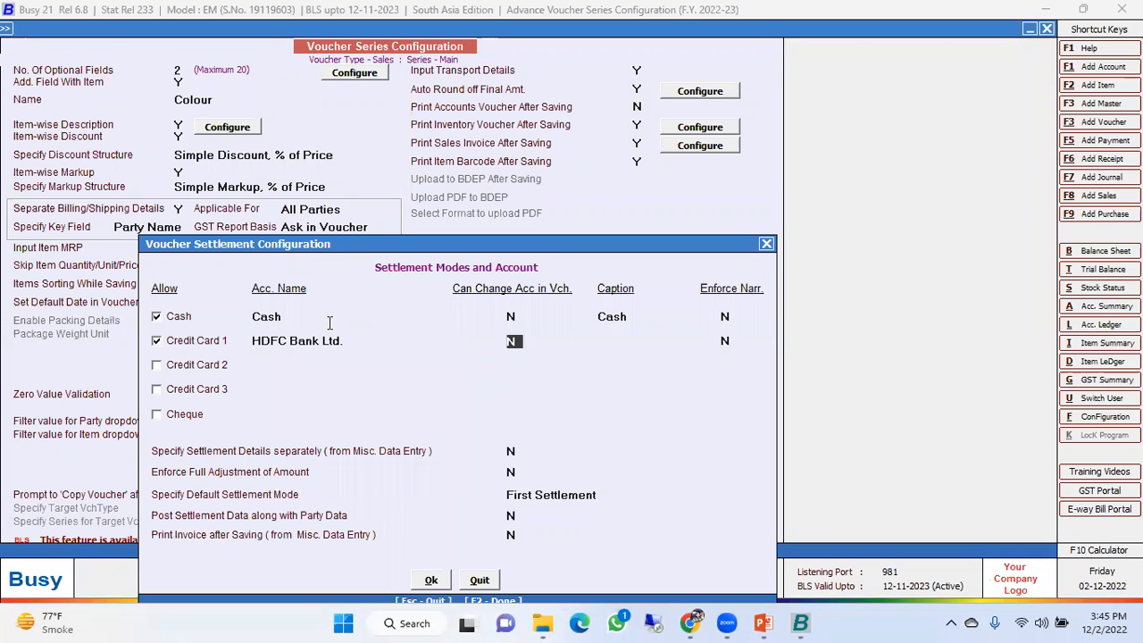
key("Return")
type("Card")
key("Return")
key("Return")
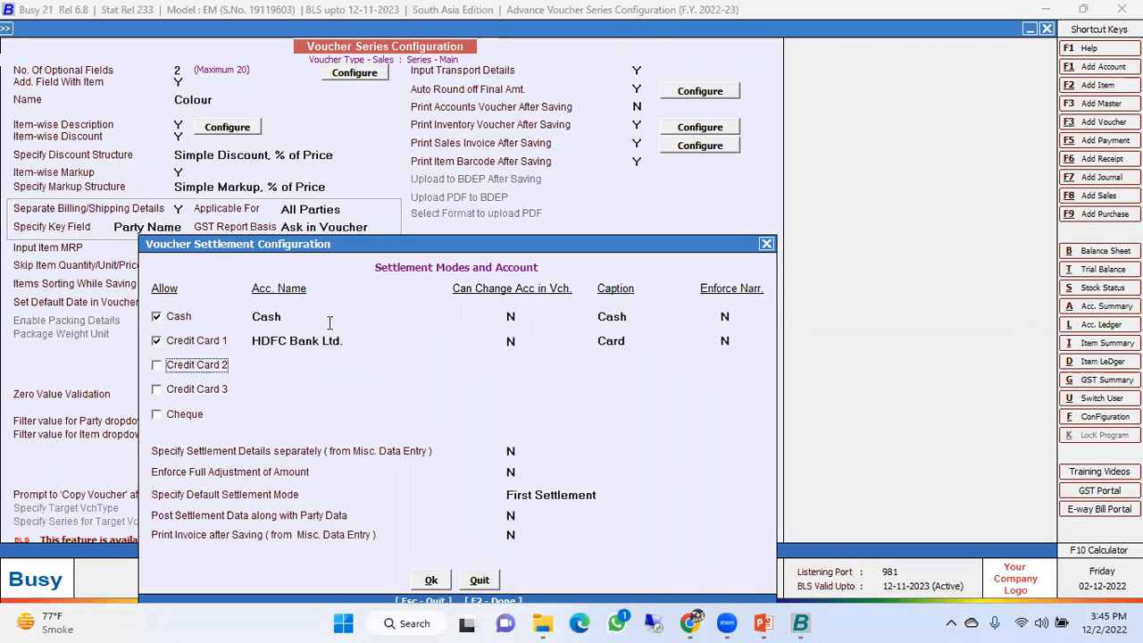
Allow Credit Card 2 with the account HDFC Bank Ltd., caption UPI, and account change and narration enforcement at N.
key("space")
key("Return")
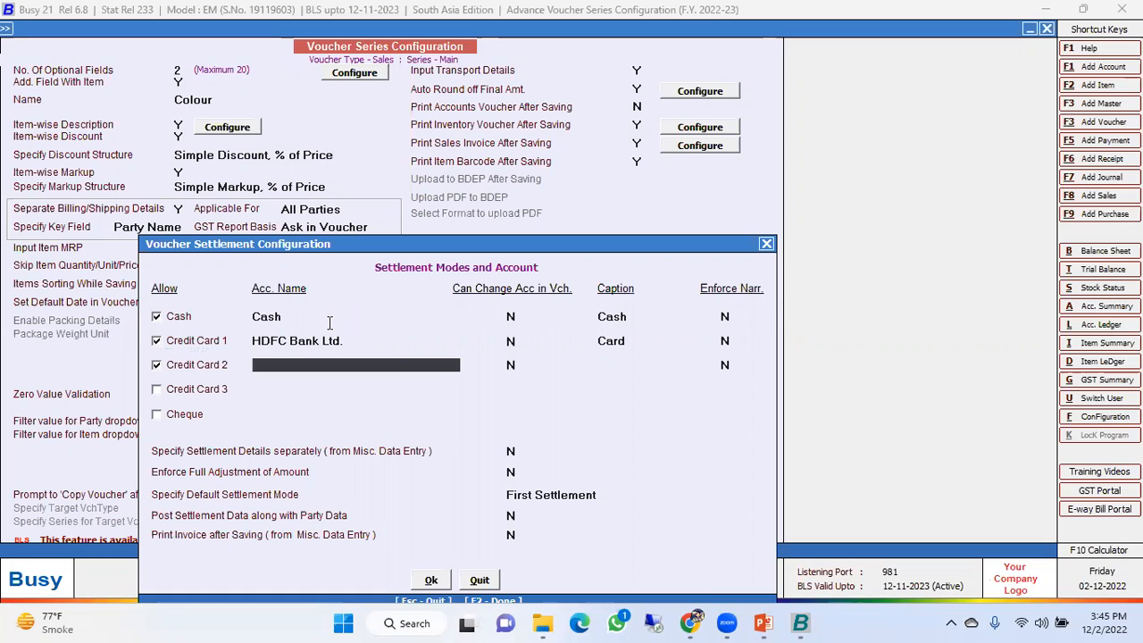
type("HDFC")
key("Return")
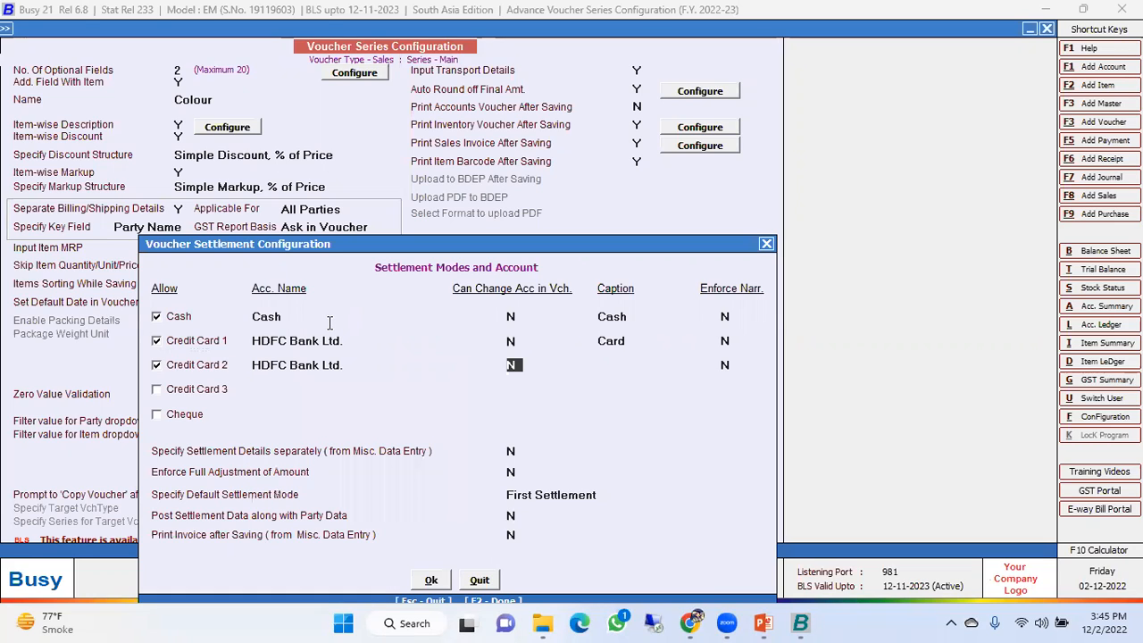
key("Return")
type("UPI")
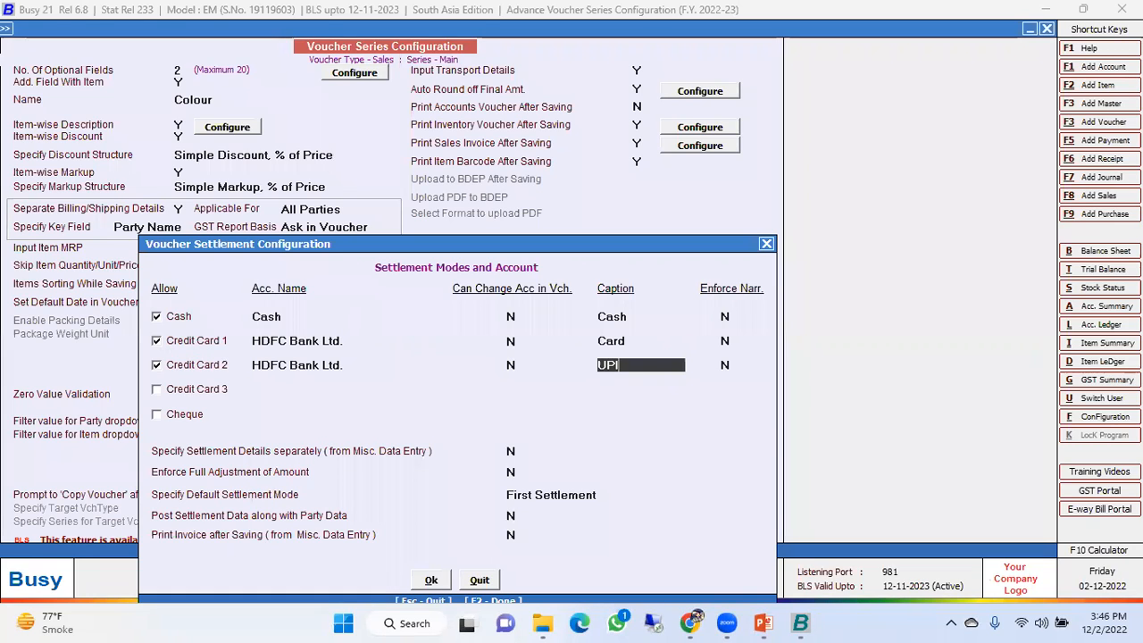
key("Return")
key("Return")
Allow Credit Card 3 with the account HDFC Bank Ltd., caption Net Banking, and Enforce Narr. set to Y.
key("space")
key("Return")
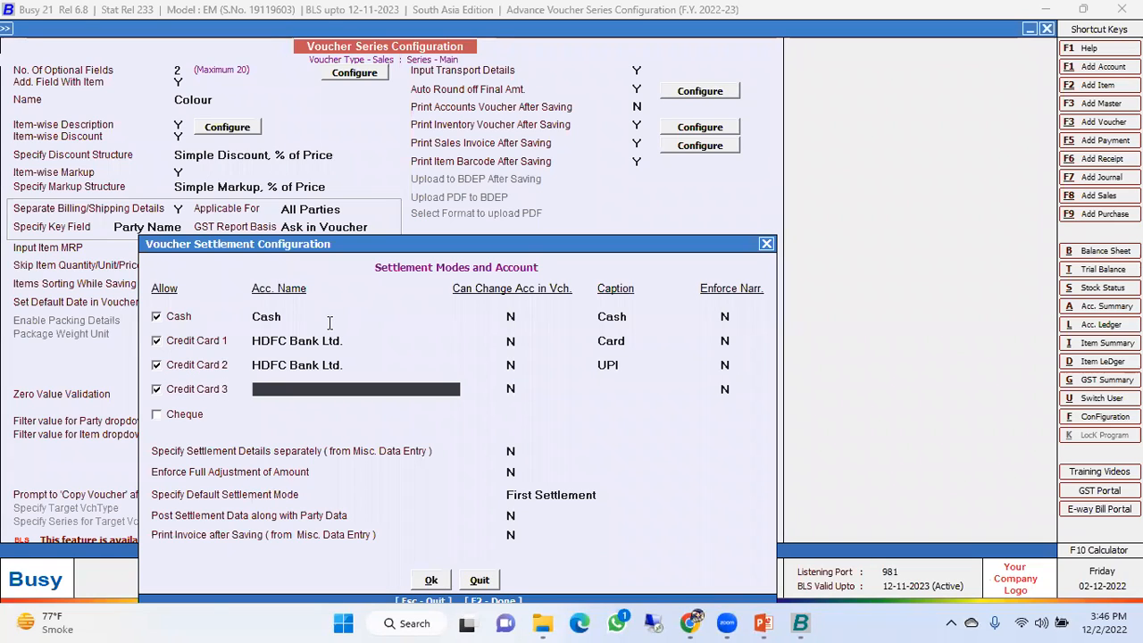
type("hdf")
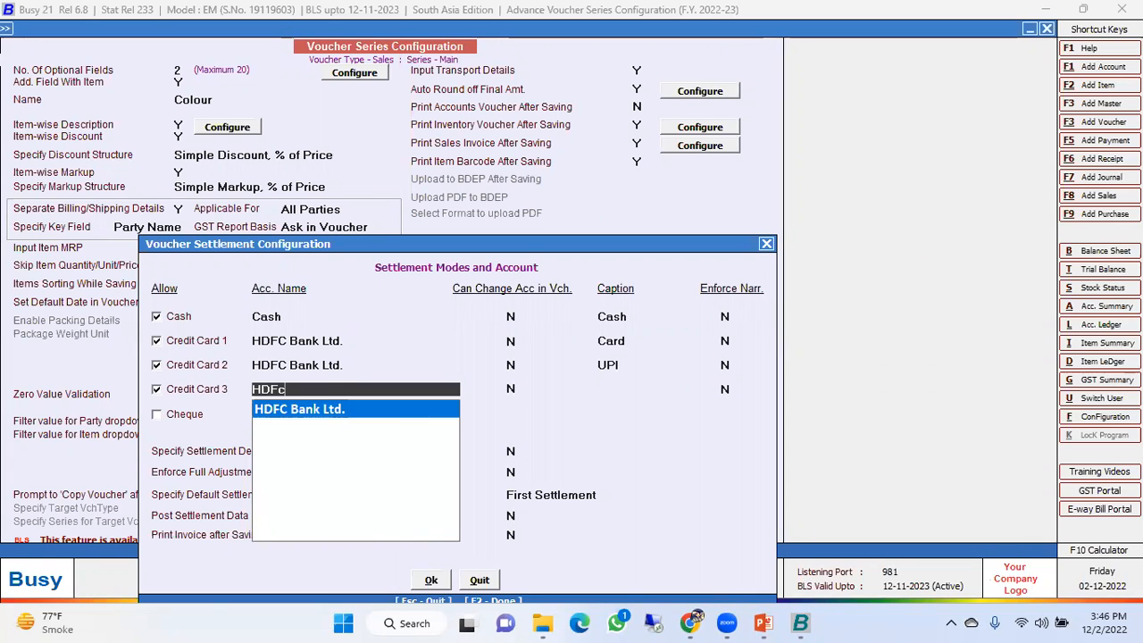
key("Return")
key("Return")
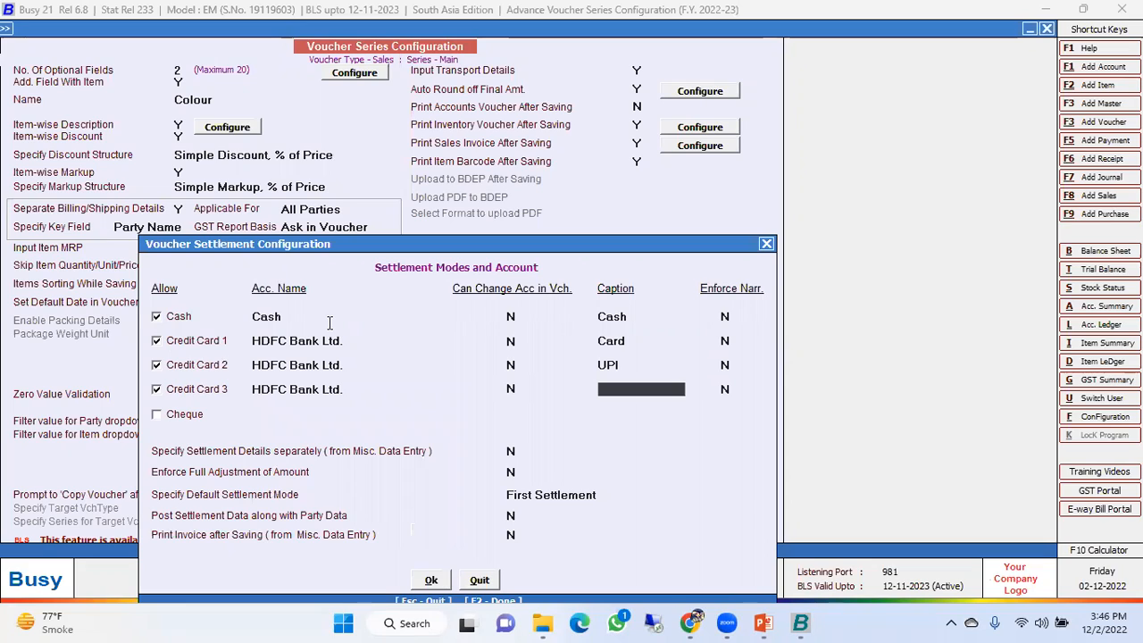
type("Net Banking")
key("Return")
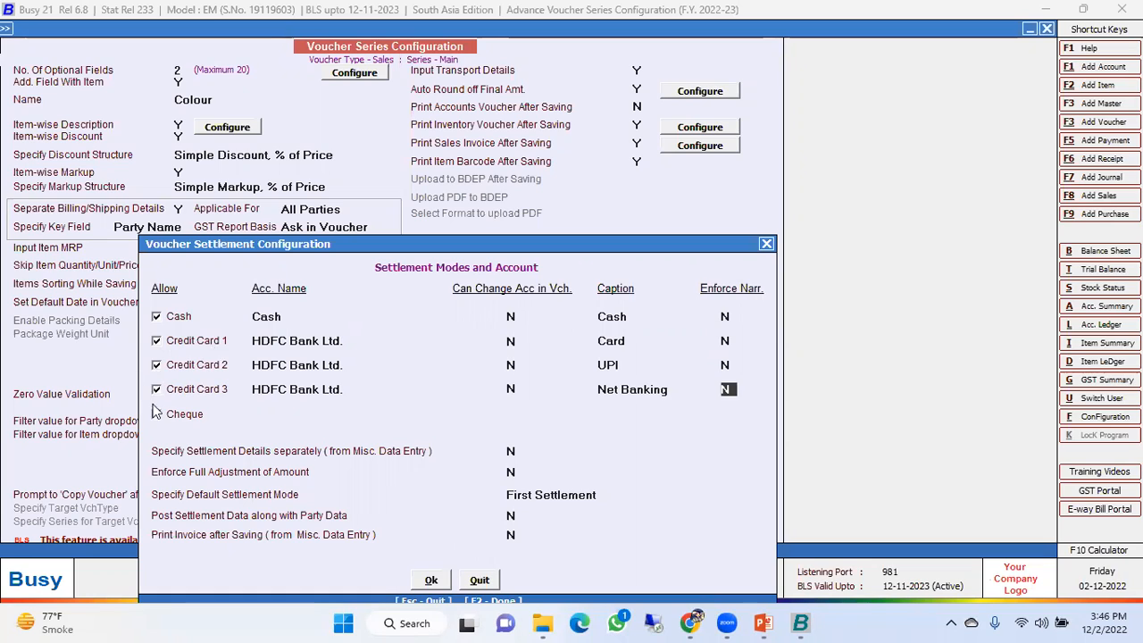
key("y")
key("Return")
Allow the Cheque settlement mode with the account HDFC Bank Ltd. and caption Chq.
left_click(183, 421)
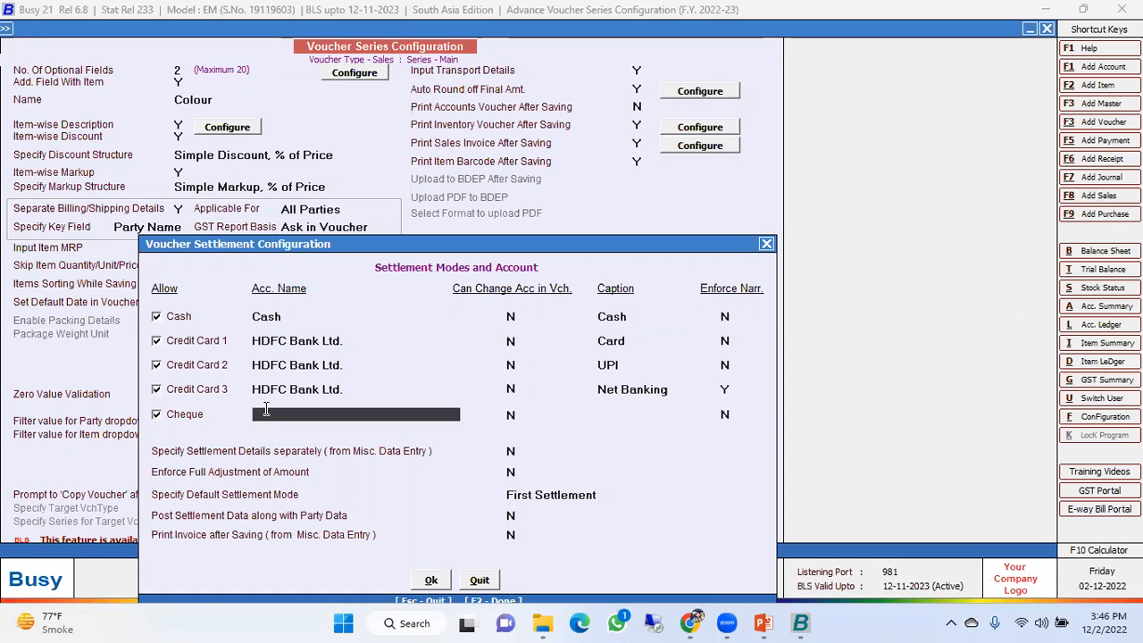
type("Hdf")
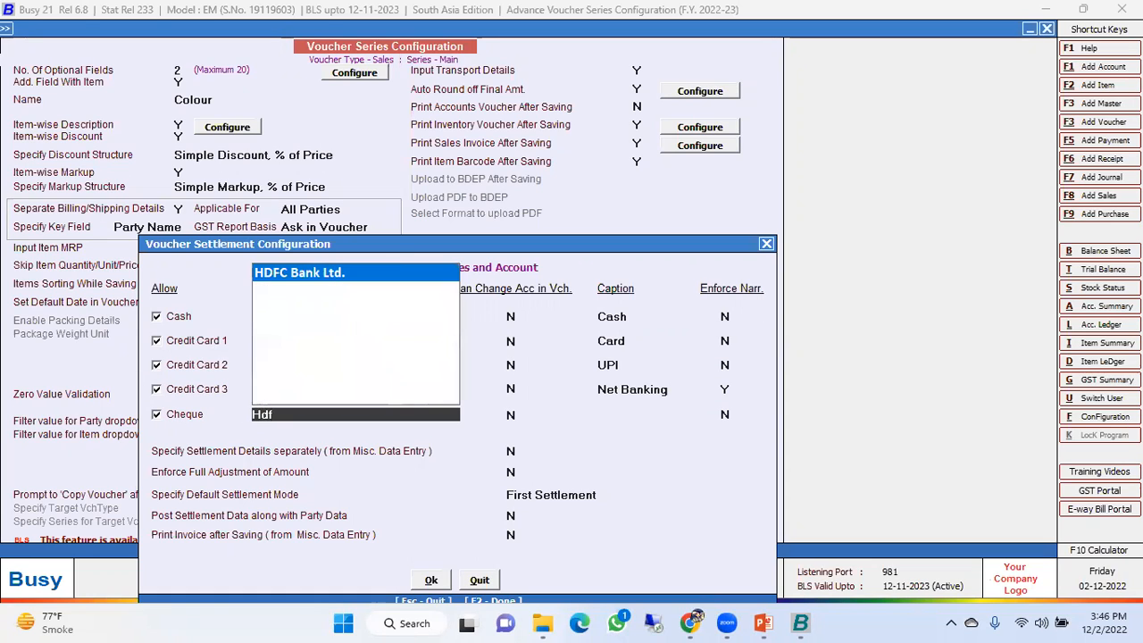
key("Return")
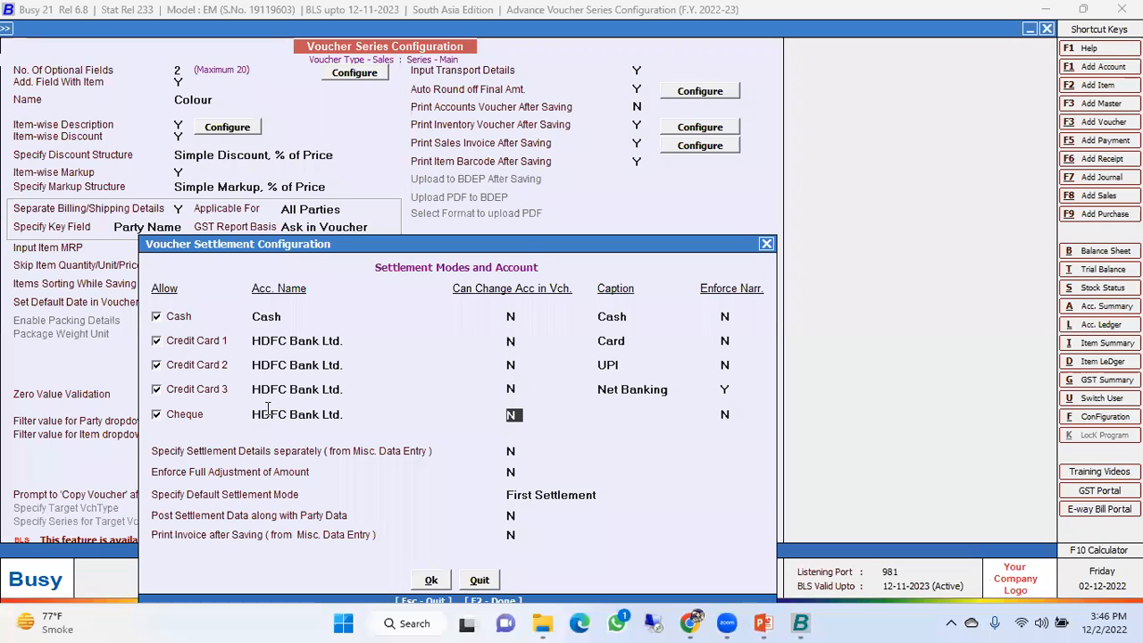
key("Return")
type("Chq")
key("Return")
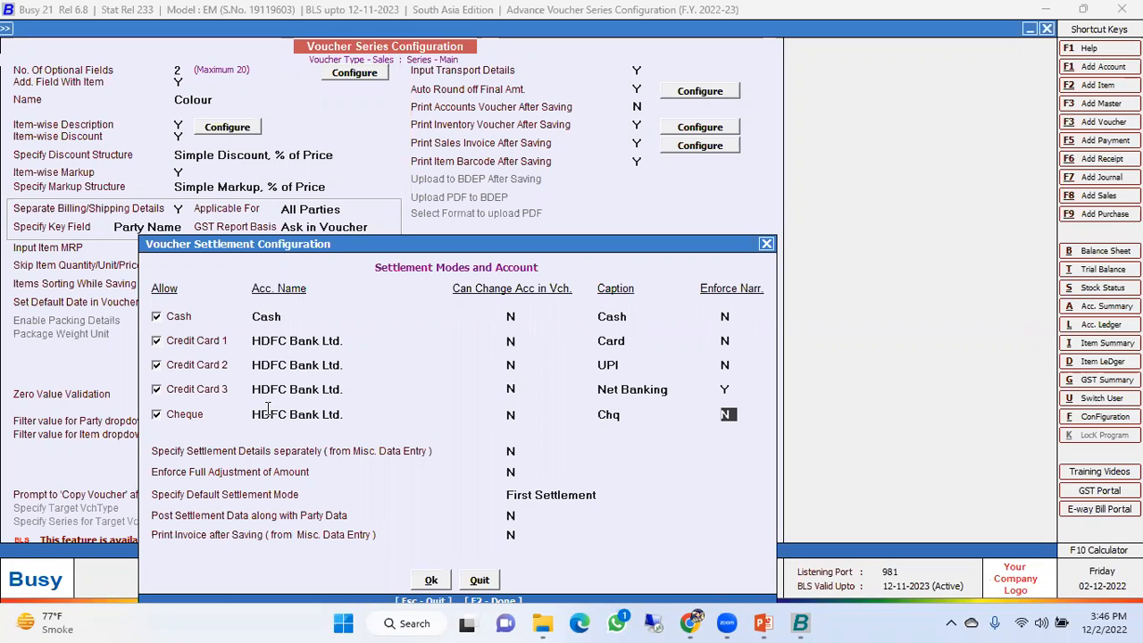
Accept N for separate settlement details and for full adjustment of amount, with First Settlement as the default settlement mode.
left_click(294, 316)
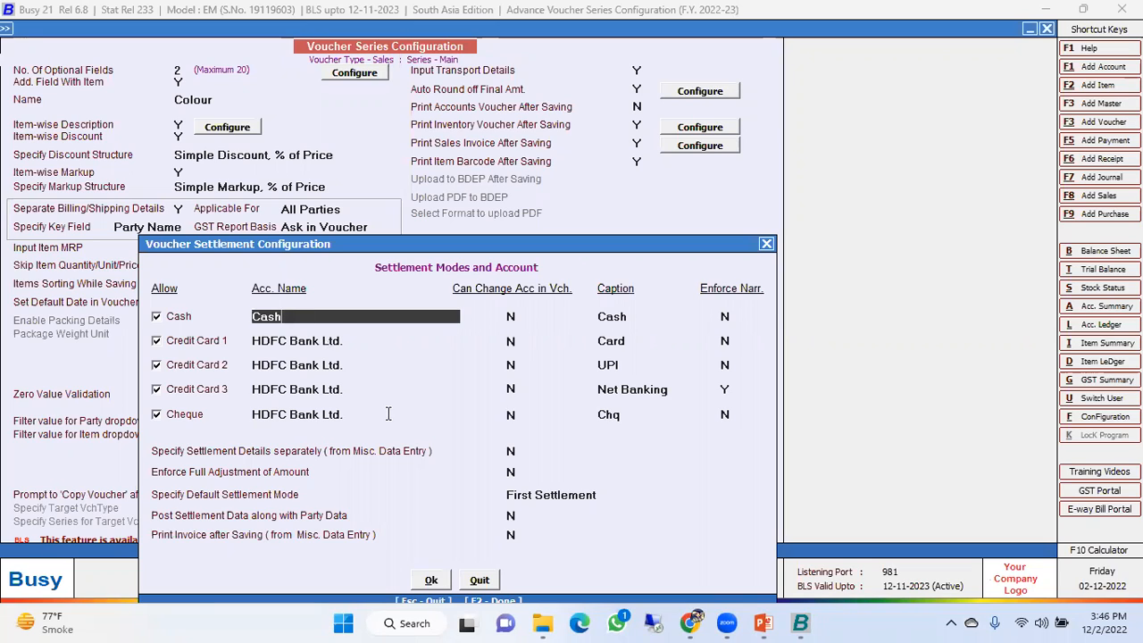
left_click(512, 450)
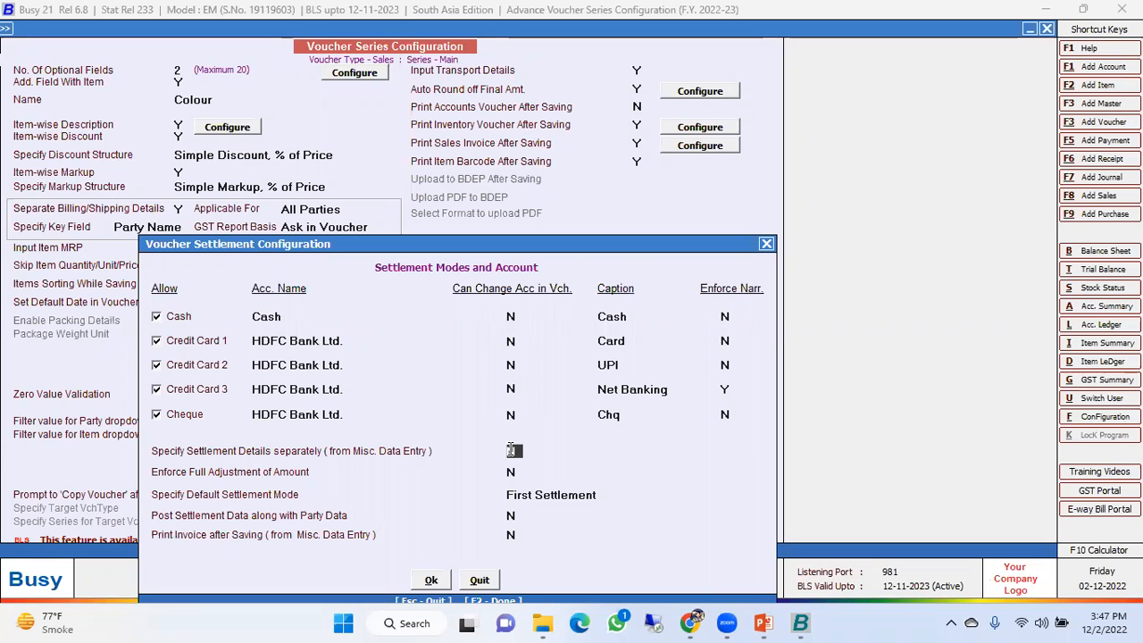
key("Return")
key("Return")
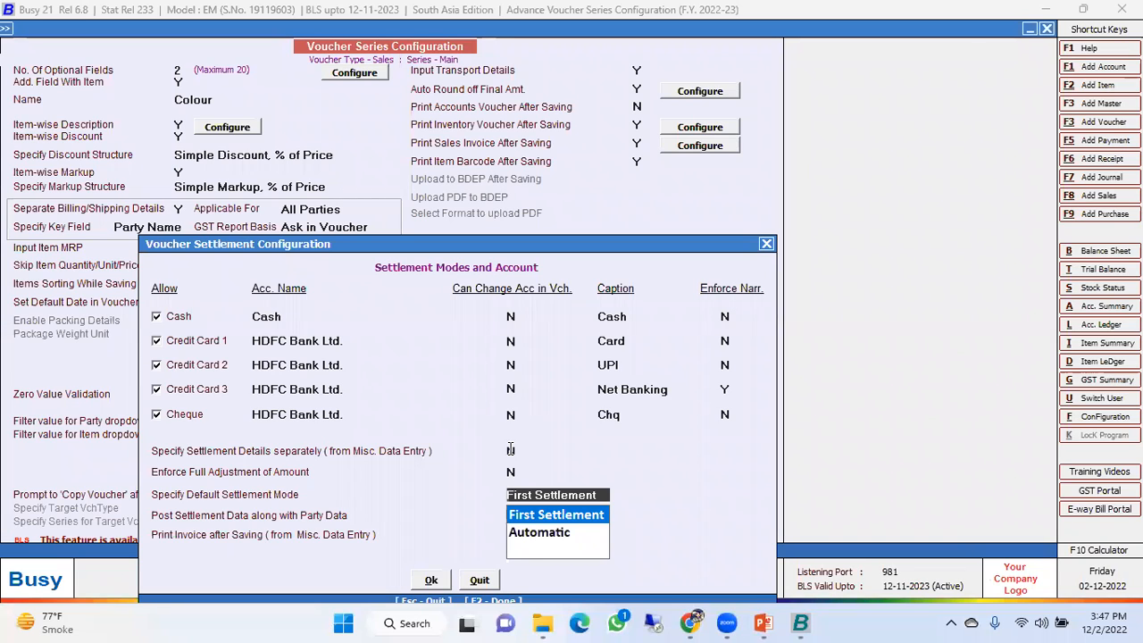
key("Return")
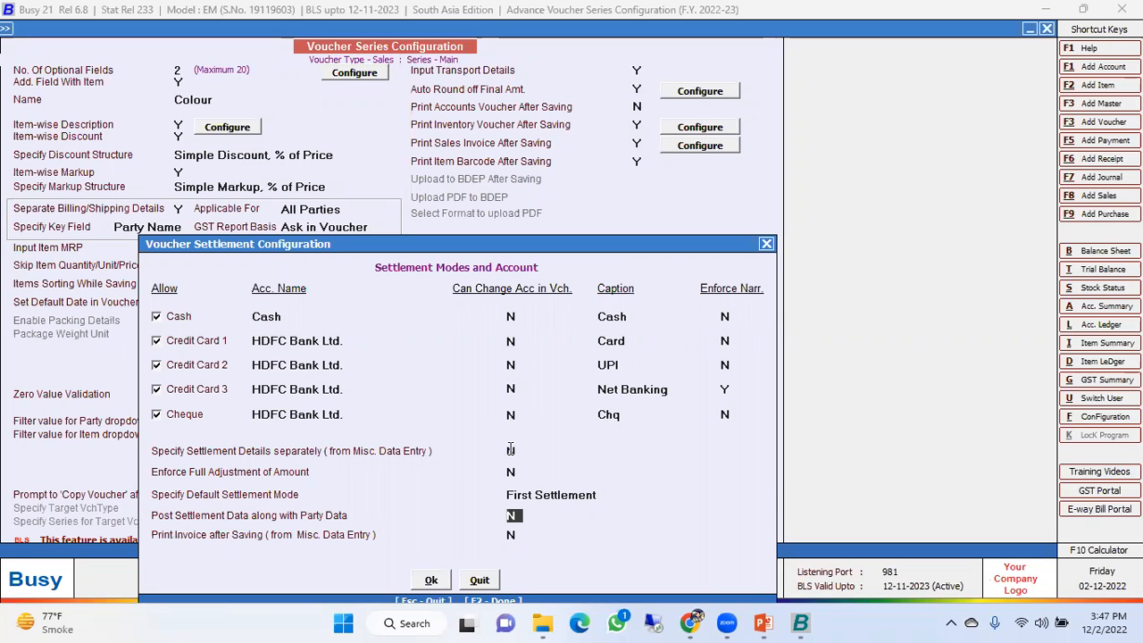
Switch Post Settlement Data along with Party Data to Y and back to N, and accept the settlement configuration.
type("y")
key("Return")
key("Up")
type("N")
key("Return")
key("Return")
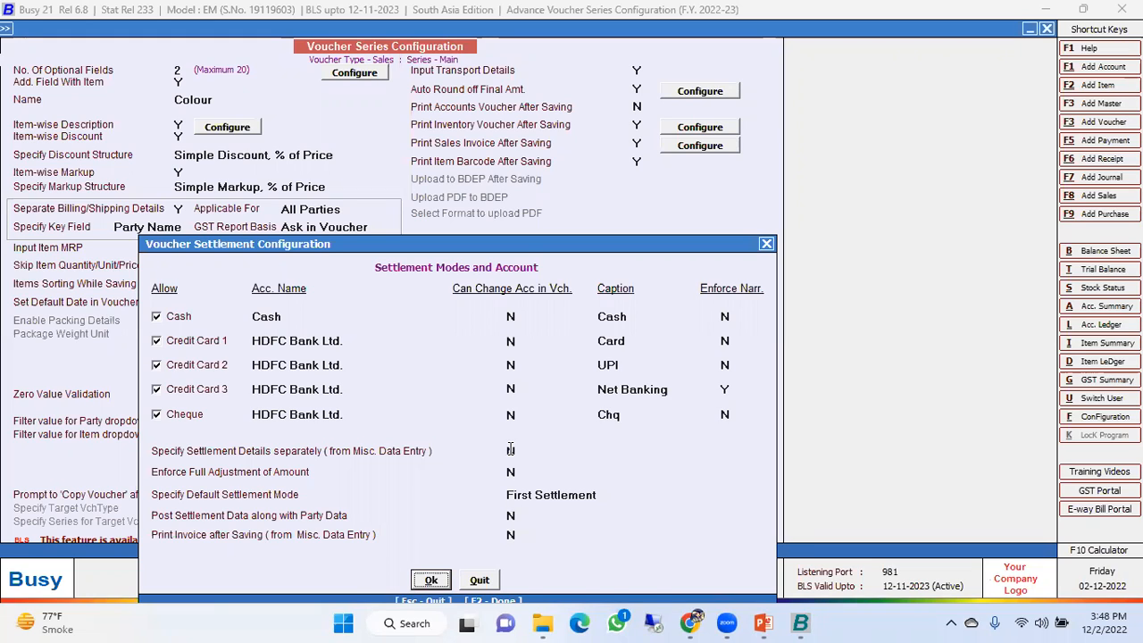
key("Return")
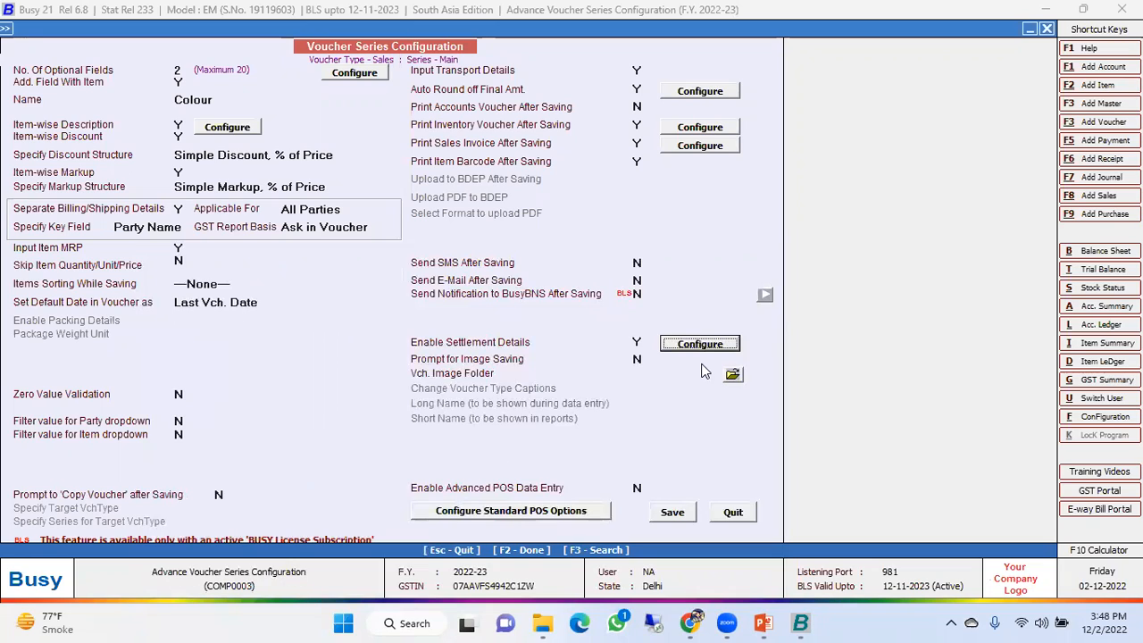
Look at the image saving prompt and the voucher image folder selection without choosing a folder.
left_click(639, 358)
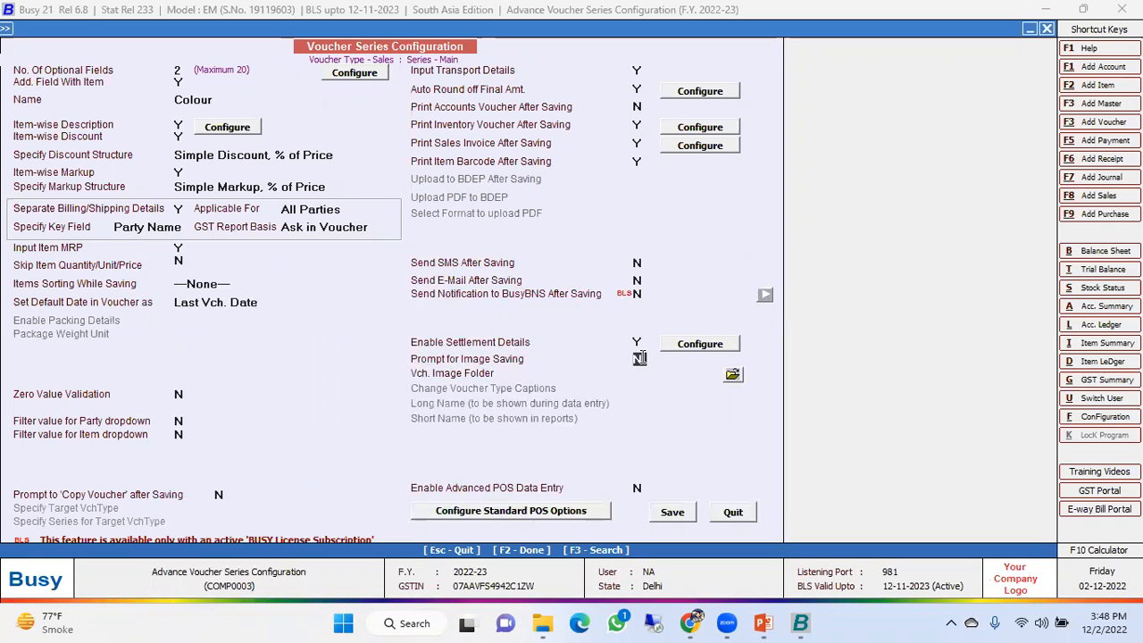
left_click(732, 375)
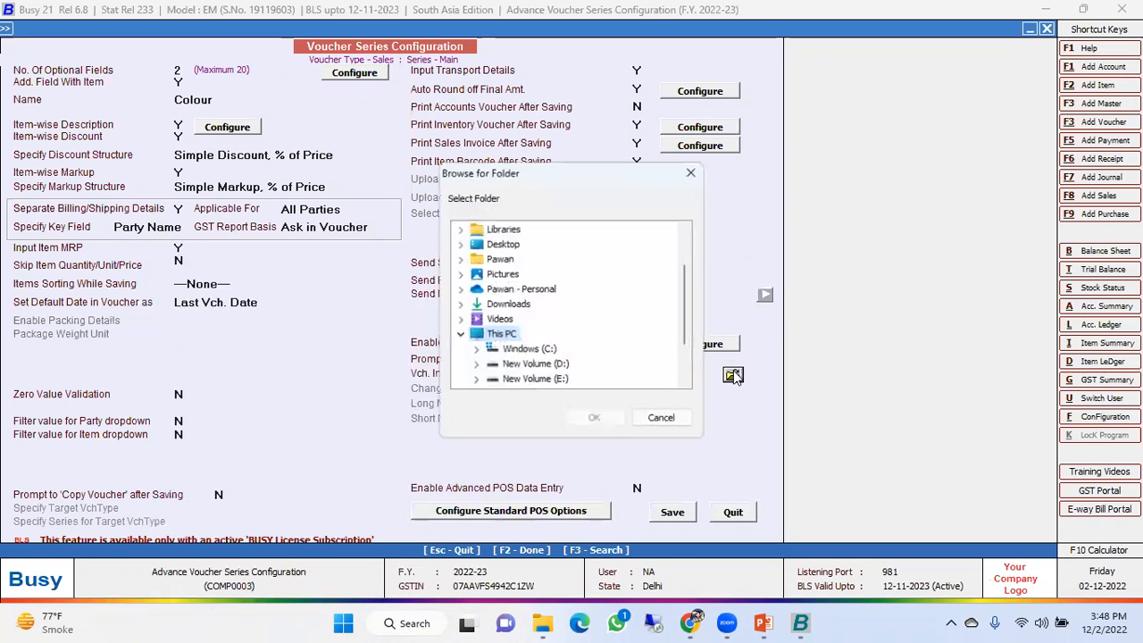
left_click(690, 172)
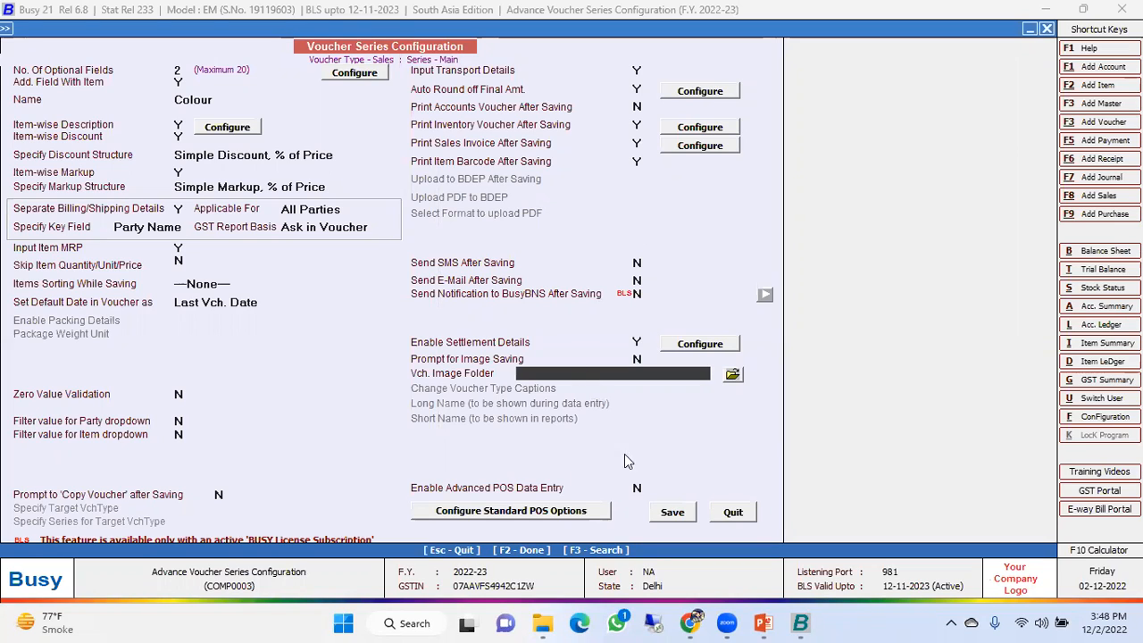
Keep Enable Advanced POS Data Entry at N, save the Sales Main voucher configuration and leave the voucher series setup.
left_click(639, 488)
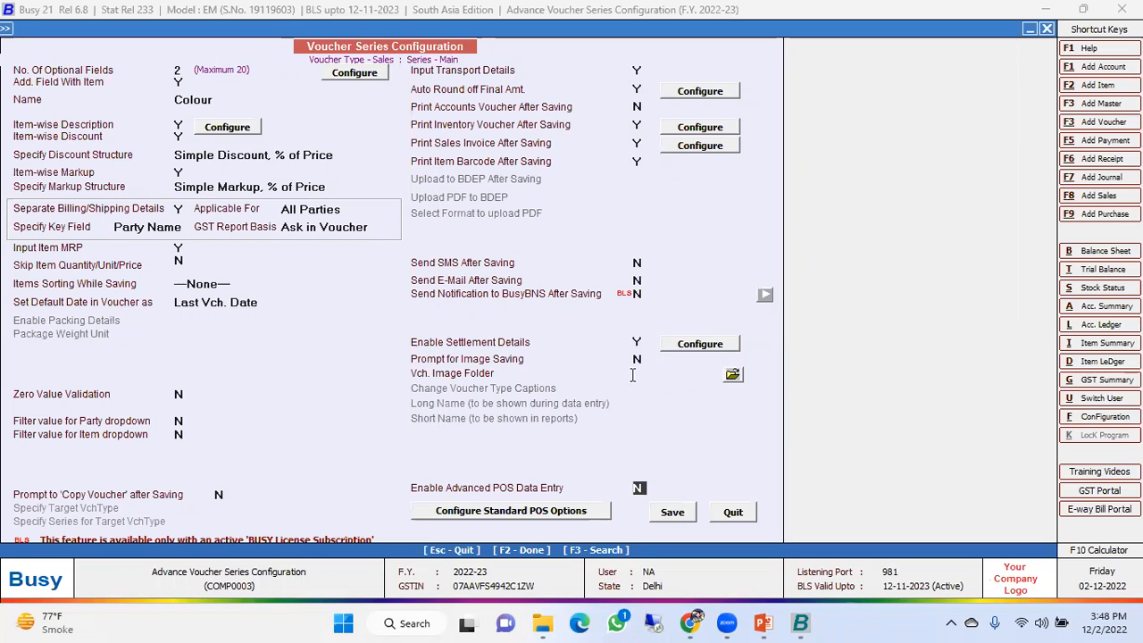
left_click(675, 518)
left_click(329, 282)
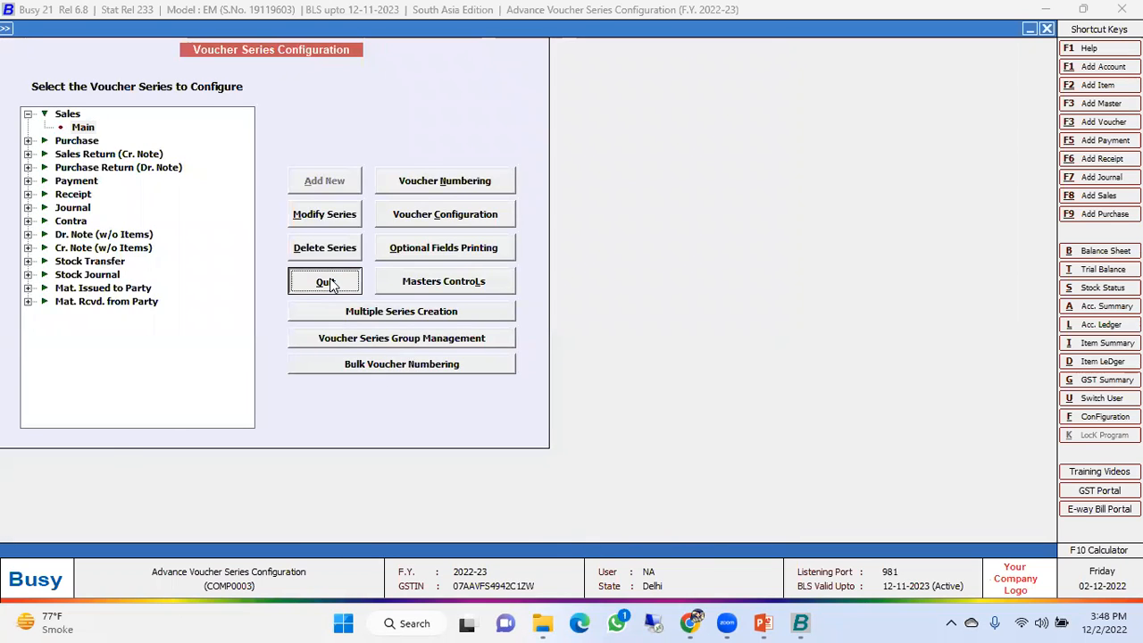
Start a new sales voucher in series Main dated 01-04-2022.
key("Right")
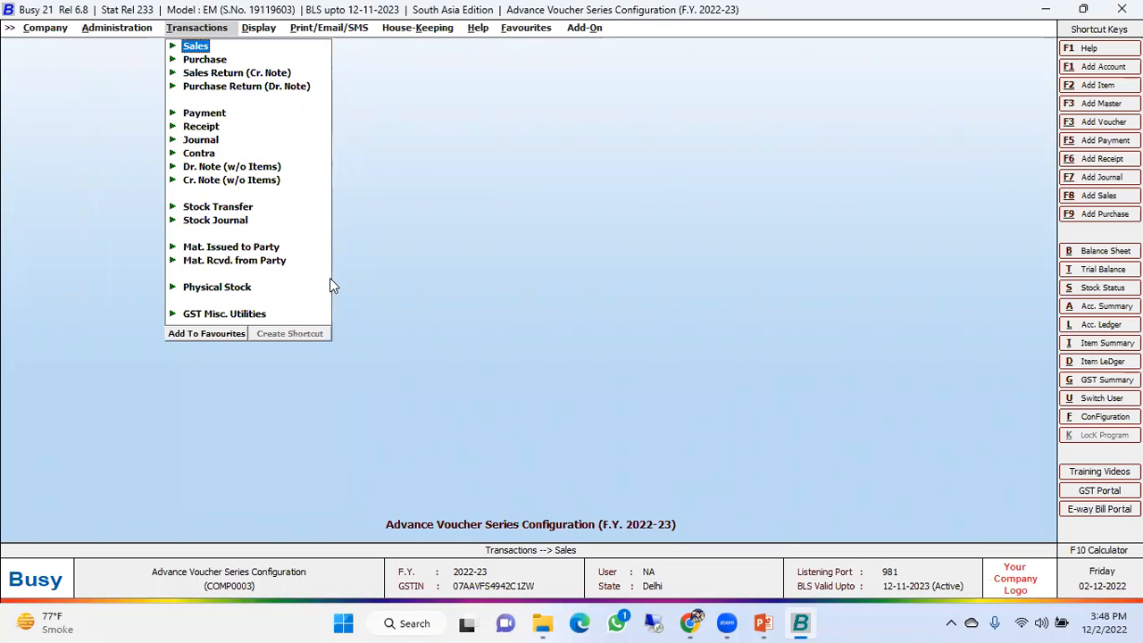
key("Return")
key("Return")
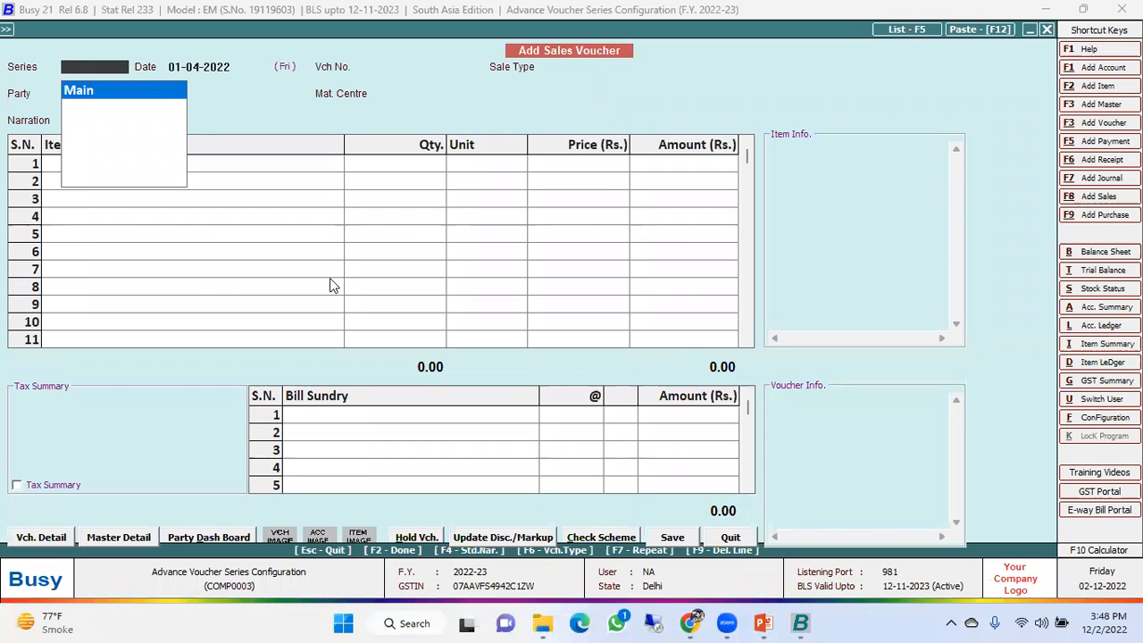
key("Return")
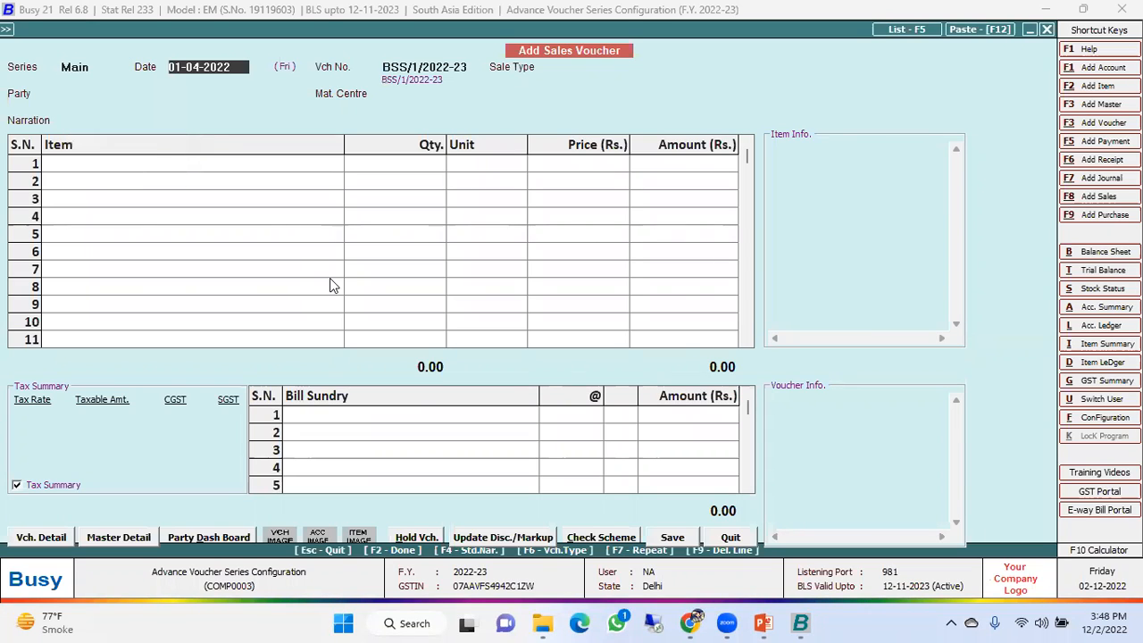
key("Return")
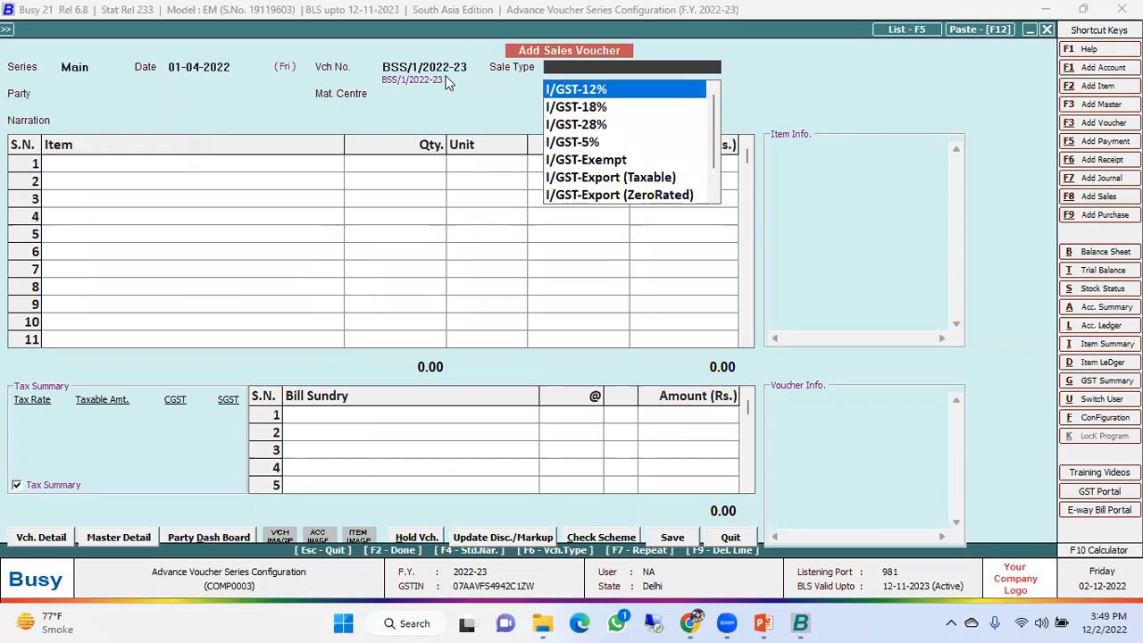
Choose L/GST-MultiRate as the sale type and All in One (India) Limited as the party.
type("lt")
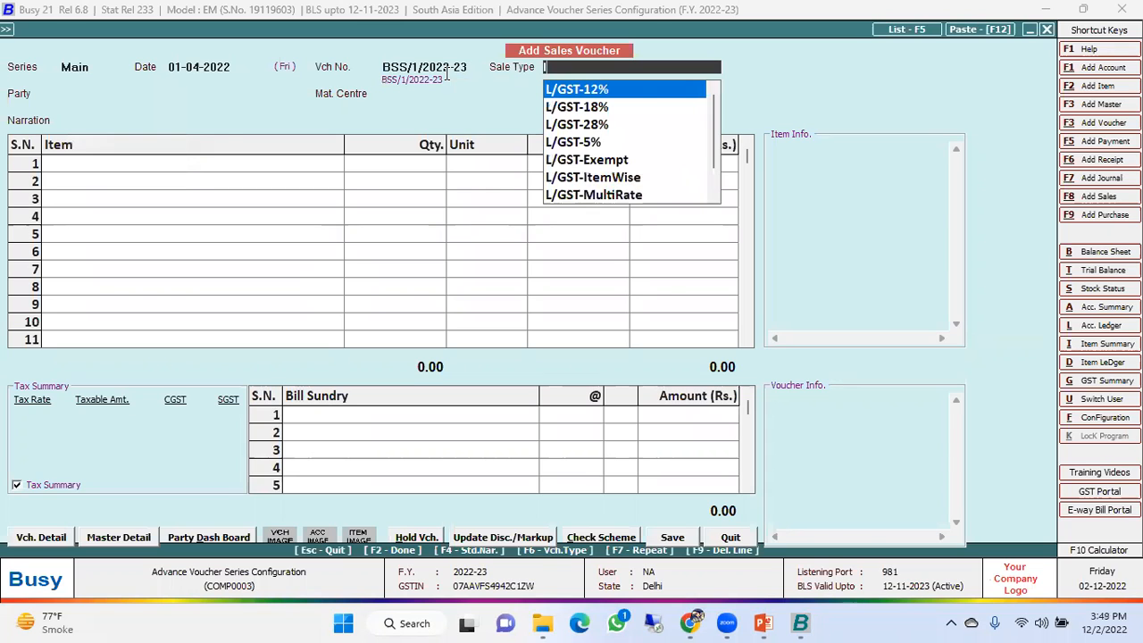
key("Down")
key("Return")
key("Down")
key("Down")
key("Up")
key("Up")
key("Return")
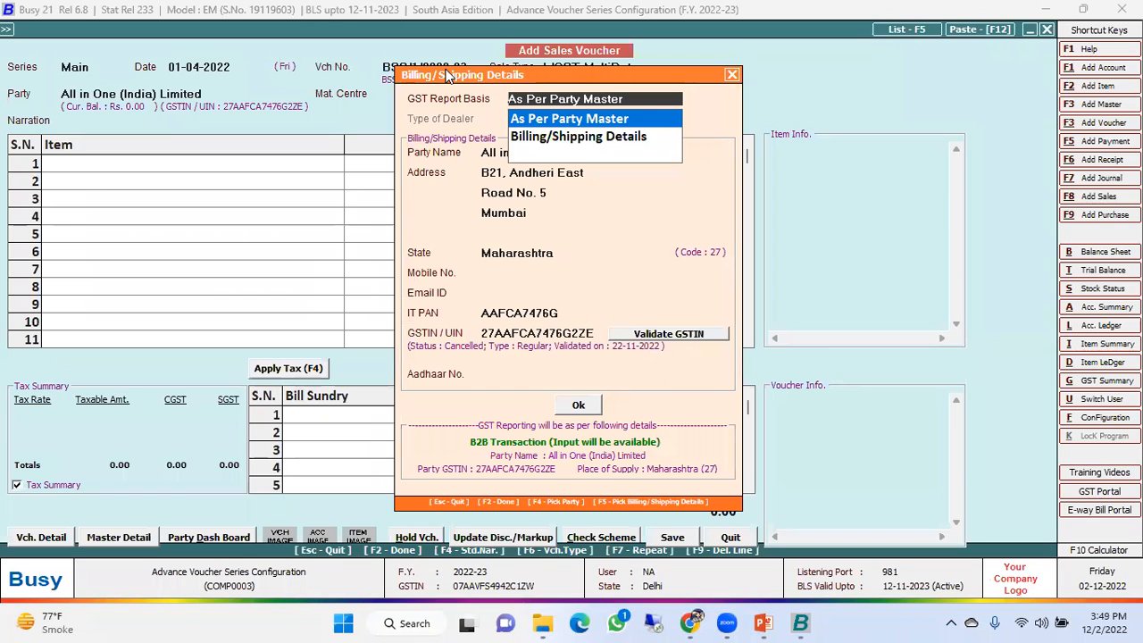
Set the GST report basis to As Per Party Master and accept the party's billing and shipping details.
key("Return")
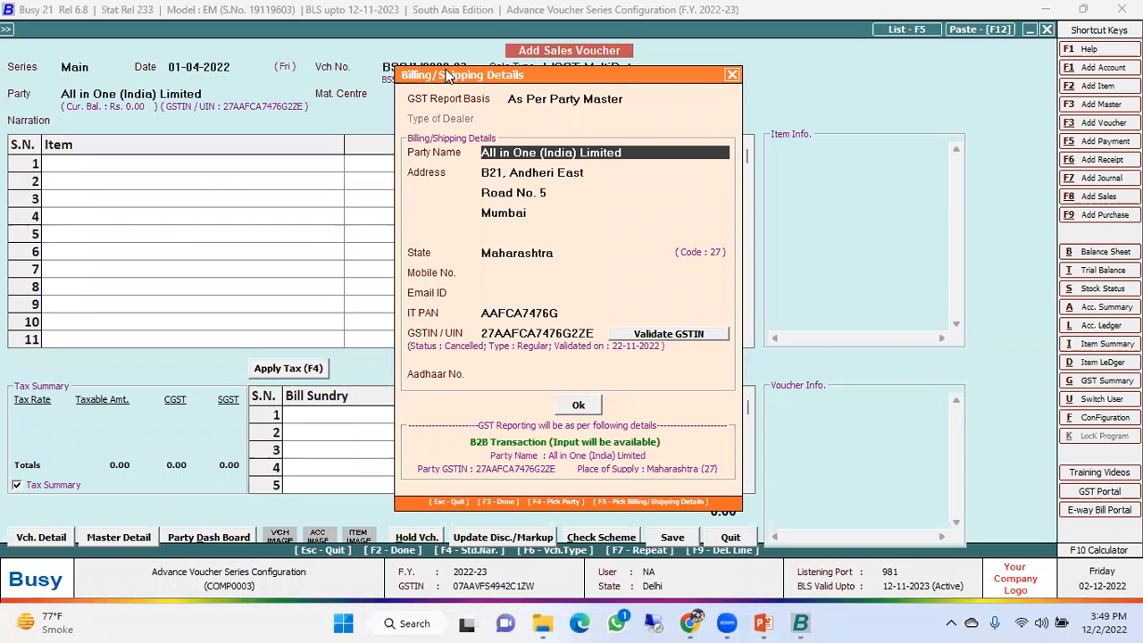
key("Return")
key("Return")
key("Return")
key("Return")
key("Return")
key("Return")
key("Return")
key("Return")
key("Return")
key("Return")
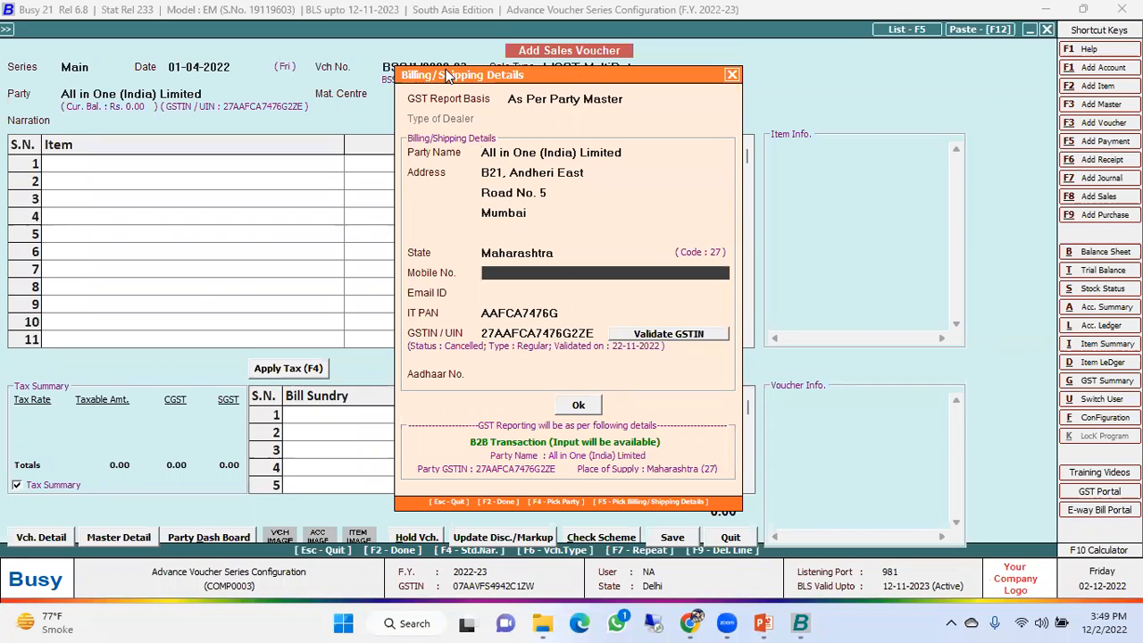
key("Return")
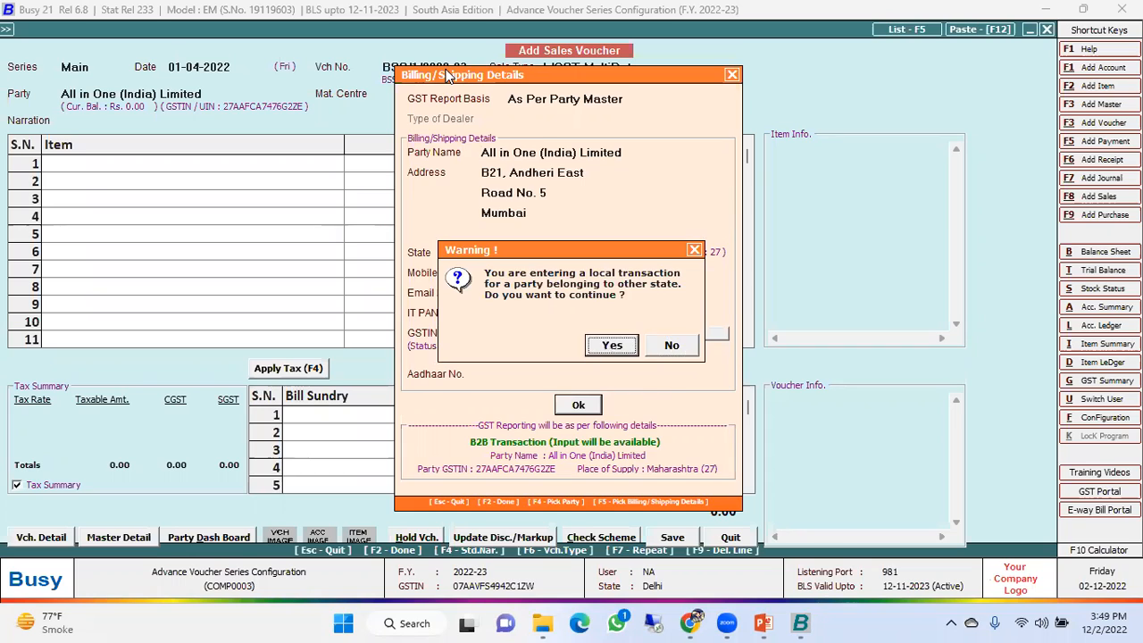
Continue the local transaction with Main Store as the material centre and leave the narration blank.
key("Return")
key("Return")
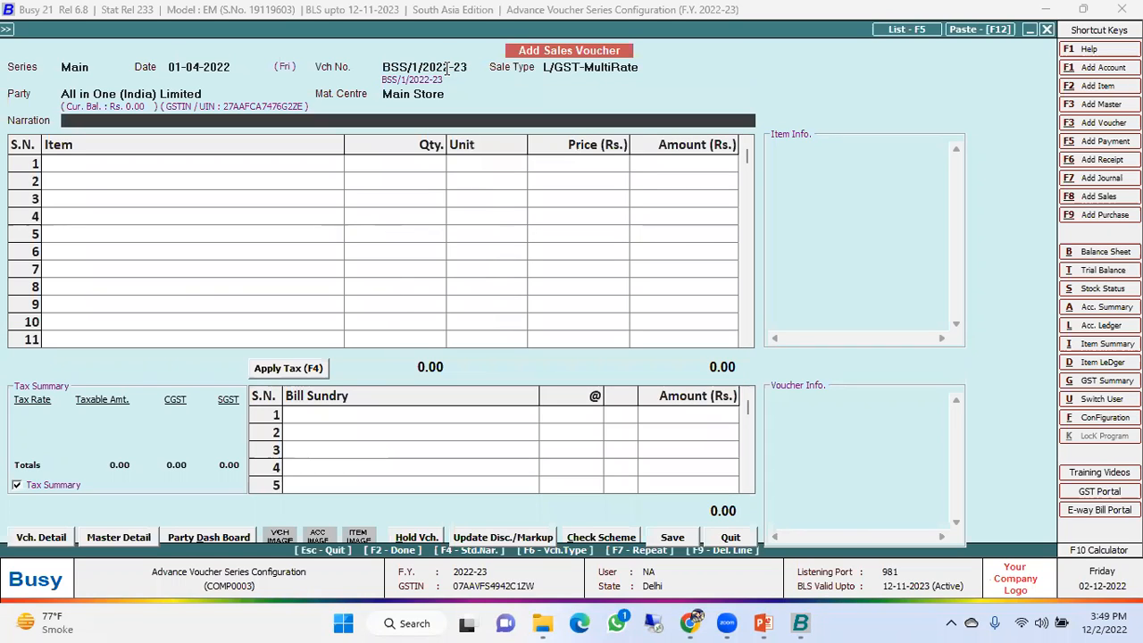
key("Return")
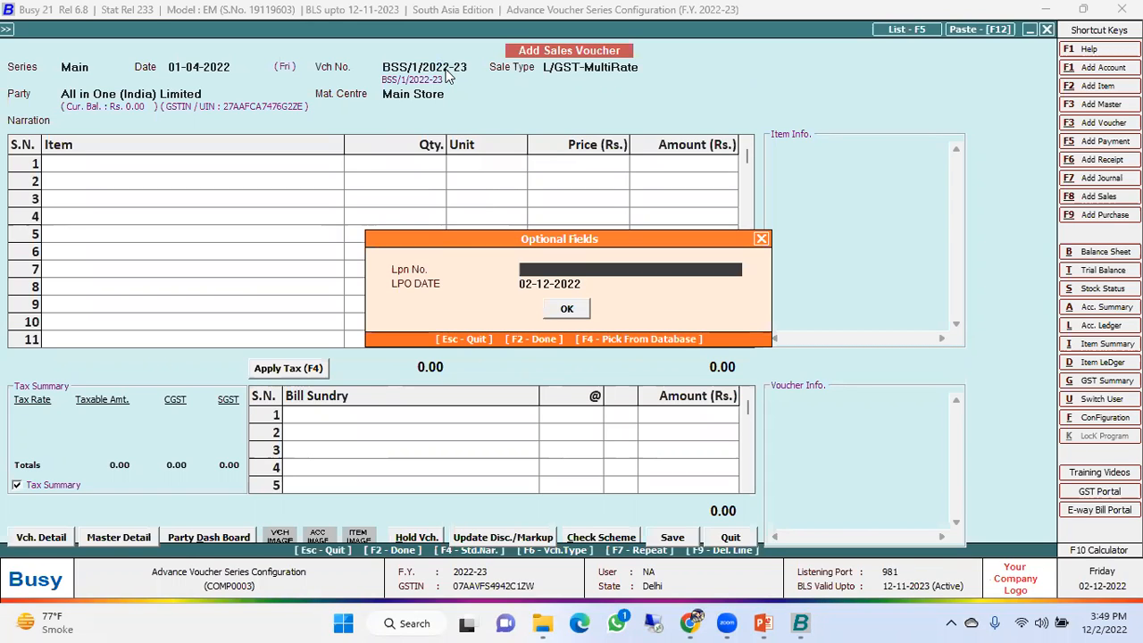
Open the voucher configuration of the Sales Main series from within the sales voucher entry.
key("Escape")
key("Escape")
key("Down")
key("Down")
key("Down")
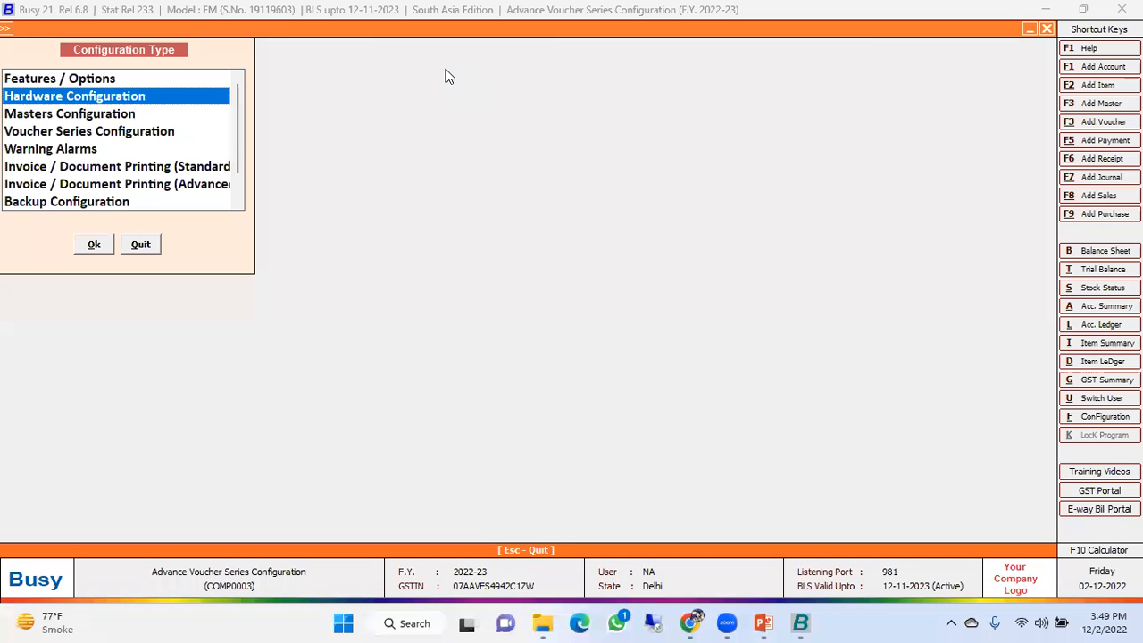
key("Return")
key("Right")
key("Down")
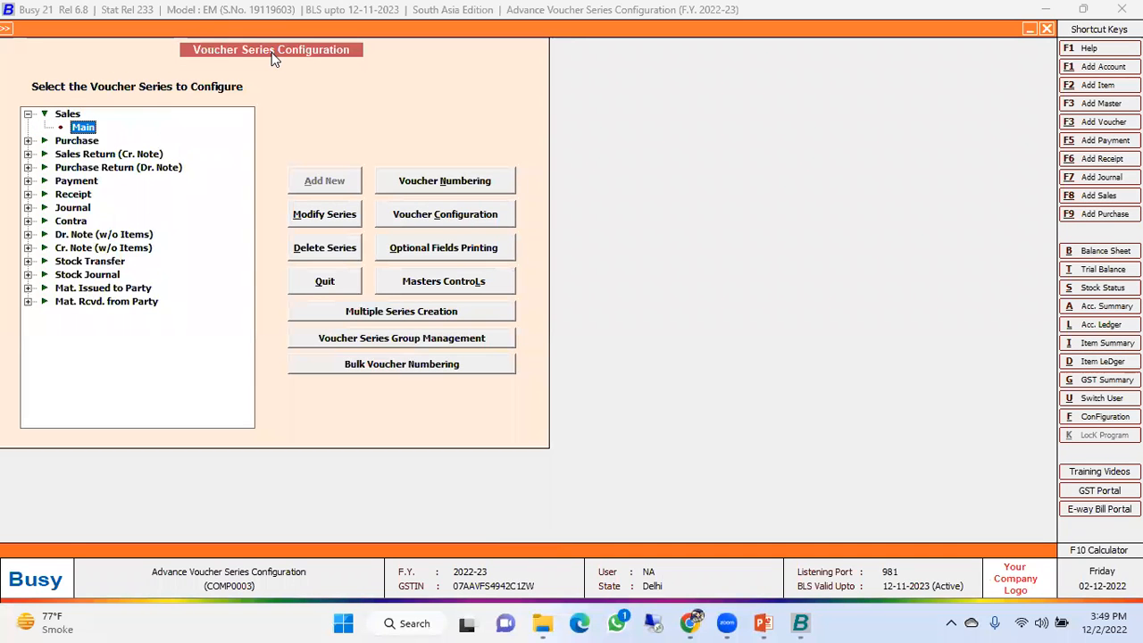
left_click(410, 223)
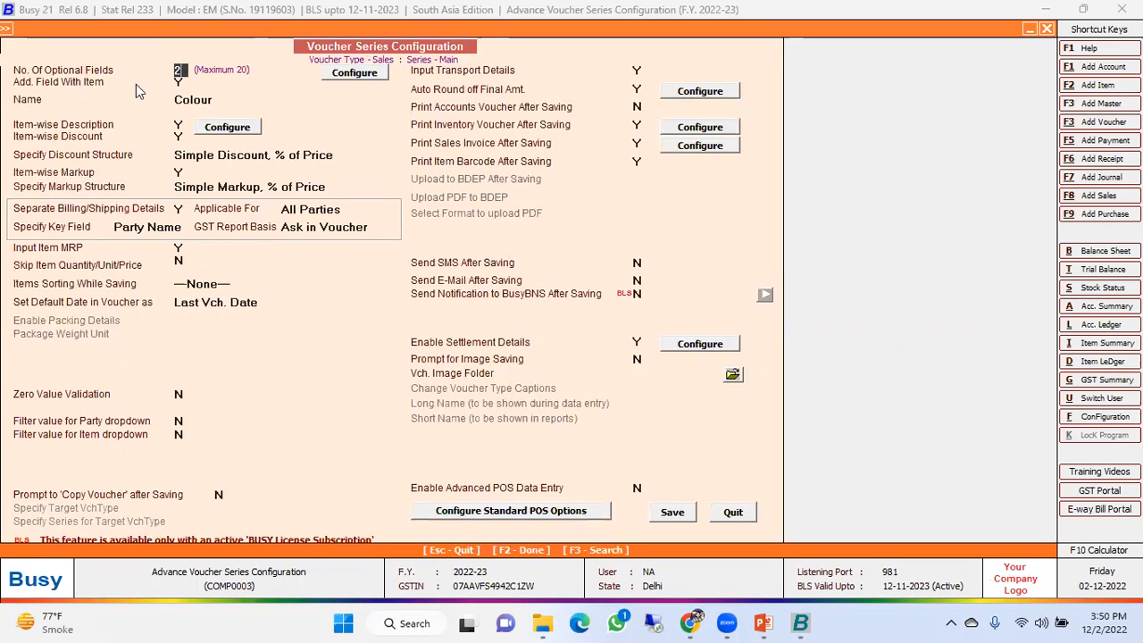
Review the optional field definitions of the Sales Main series and return to the sales voucher.
left_click(344, 73)
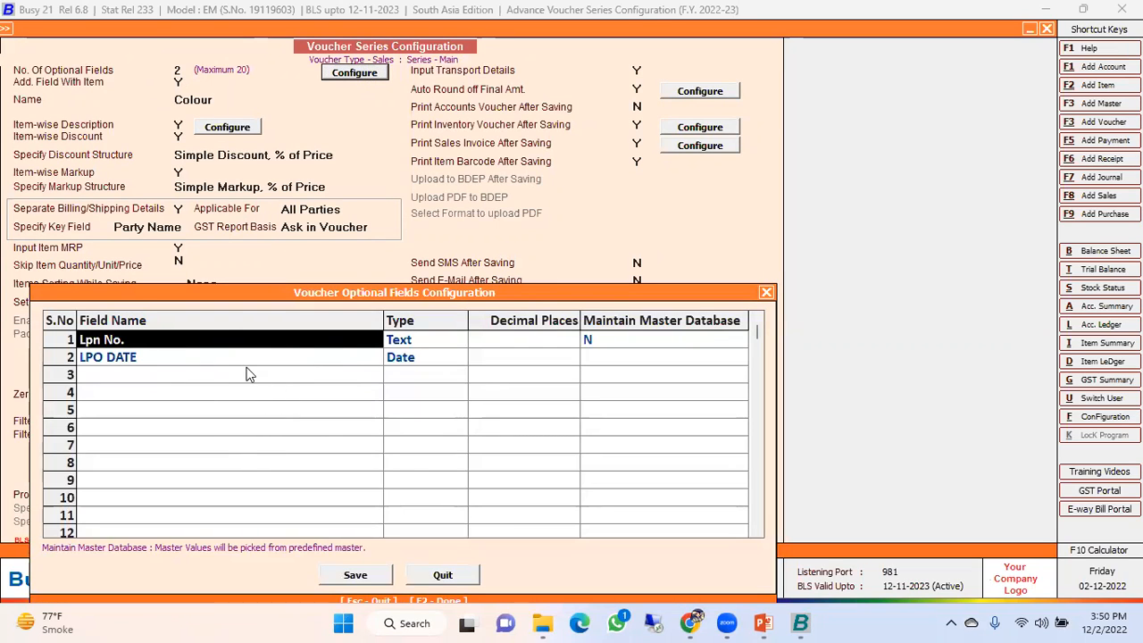
left_click(355, 574)
left_click(730, 513)
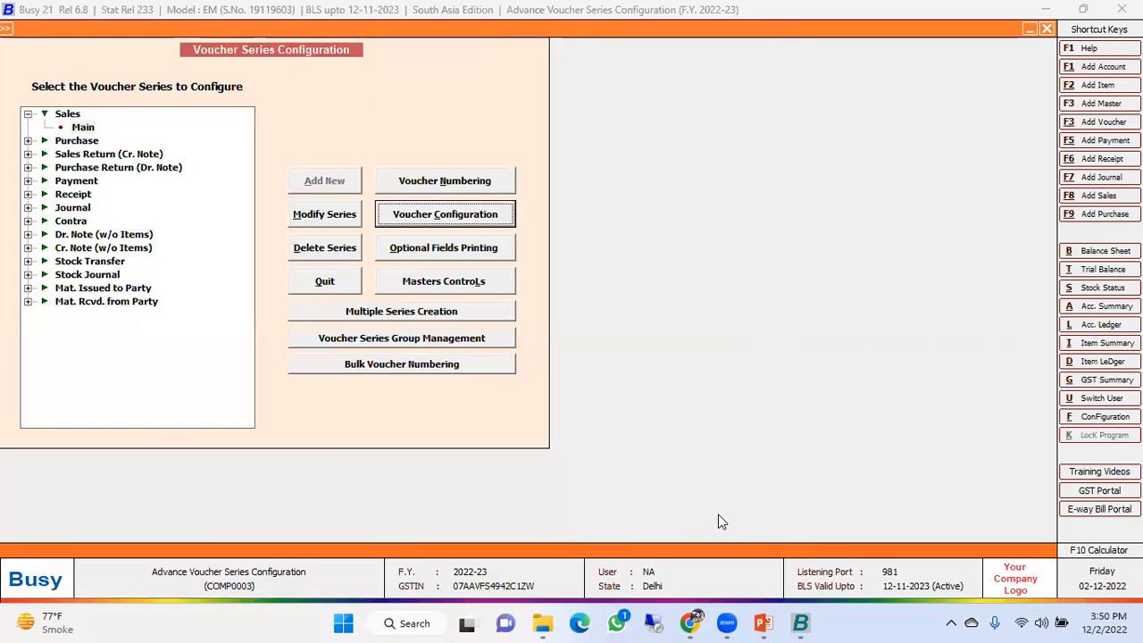
left_click(321, 284)
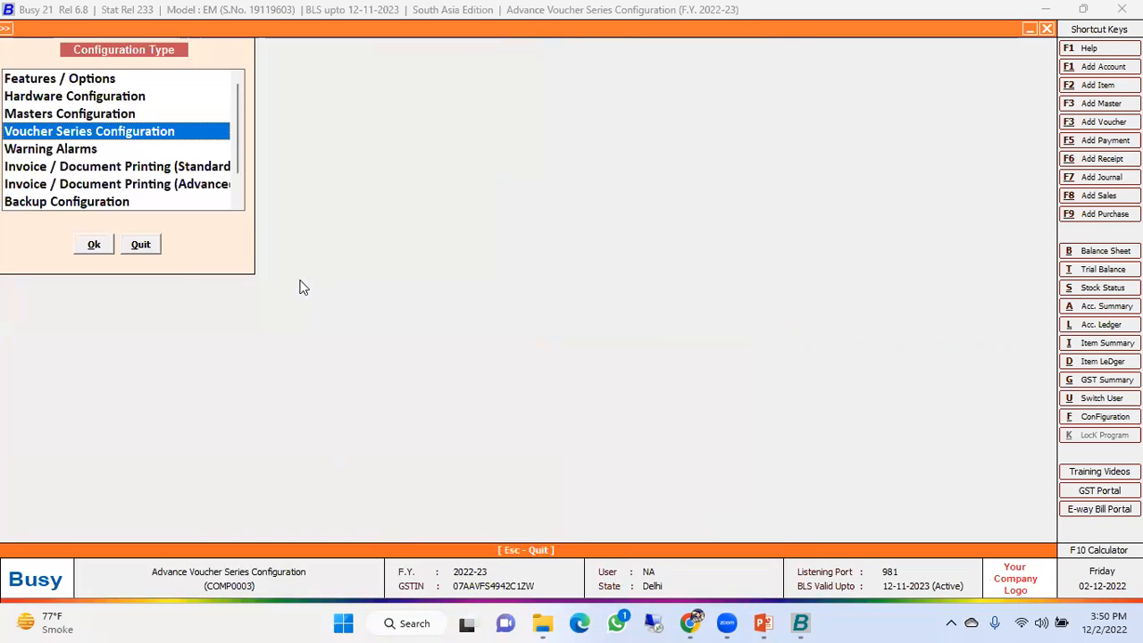
left_click(141, 244)
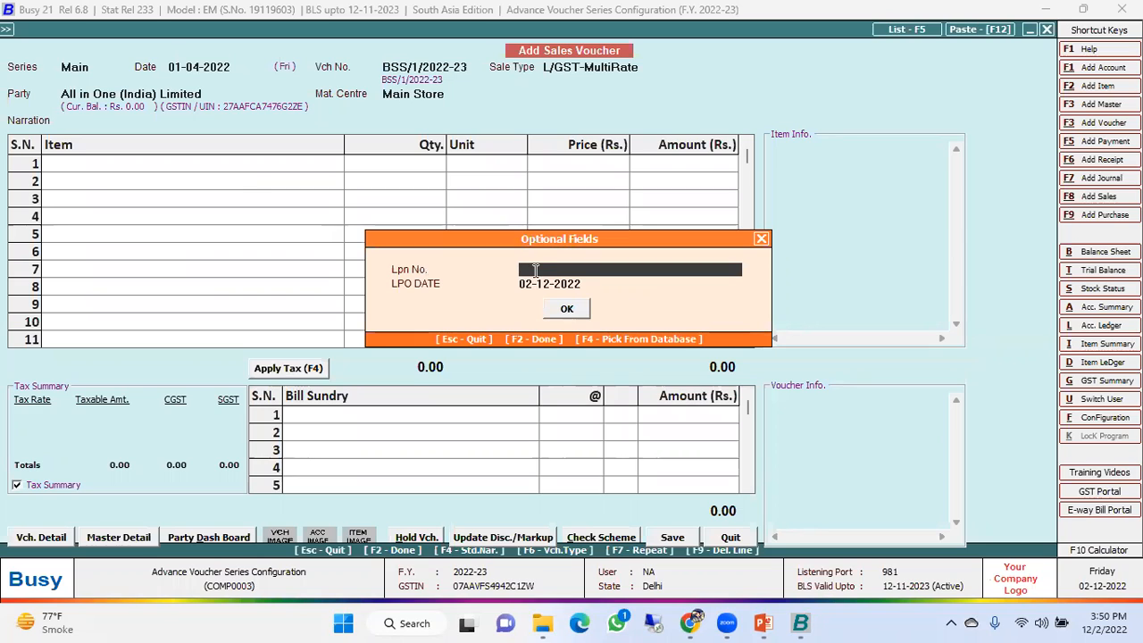
Leave Lpn No. blank and accept 02-12-2022 as the LPO DATE in the voucher's optional fields.
key("Return")
key("Return")
key("Return")
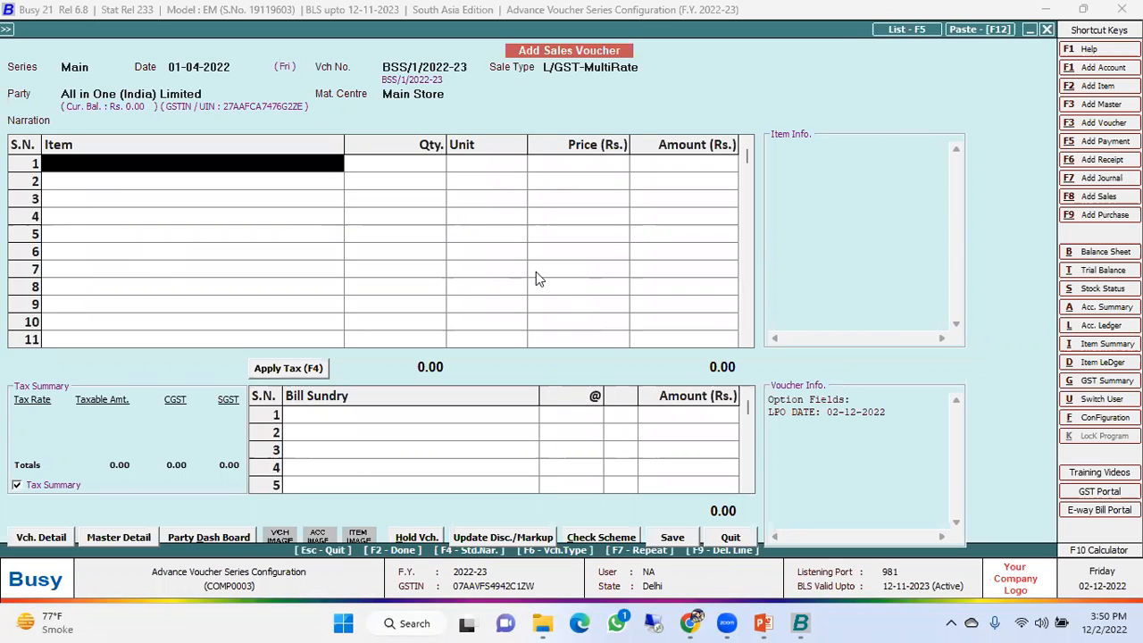
Add L.G. Refrigerator Double Door as the first item with an M.R.P. of 33999.00.
key("Return")
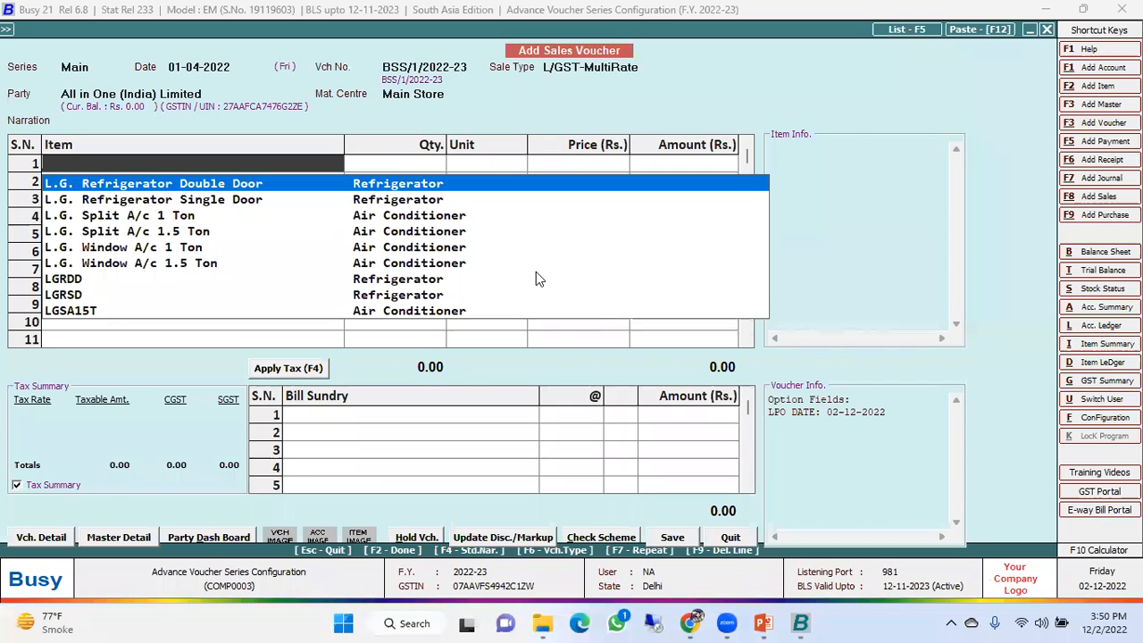
key("Down")
key("Up")
key("Return")
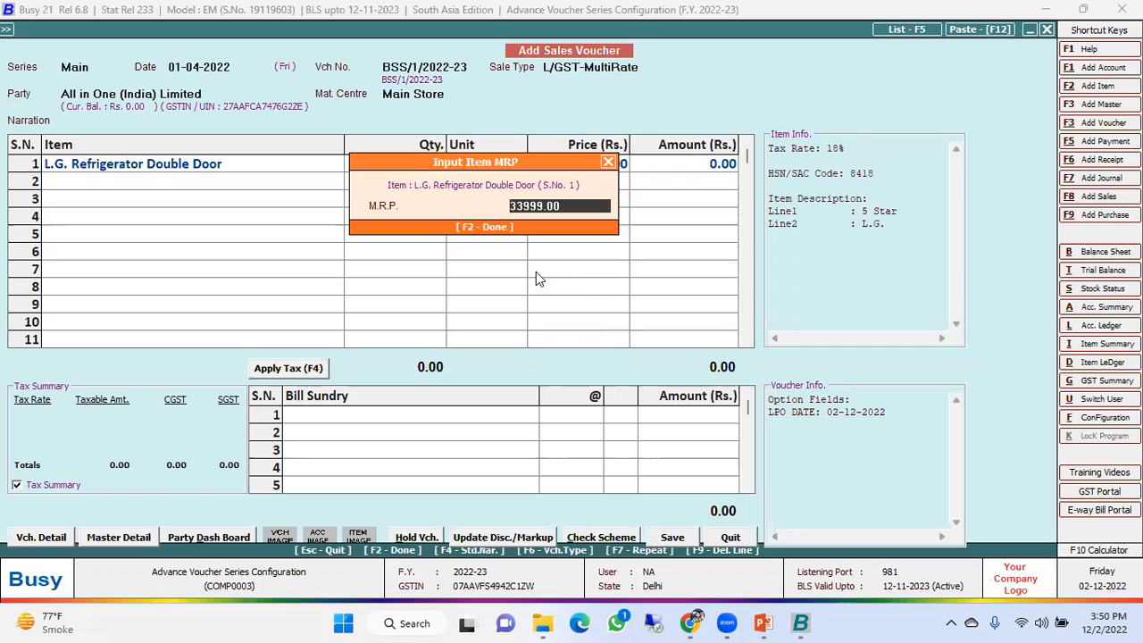
key("Return")
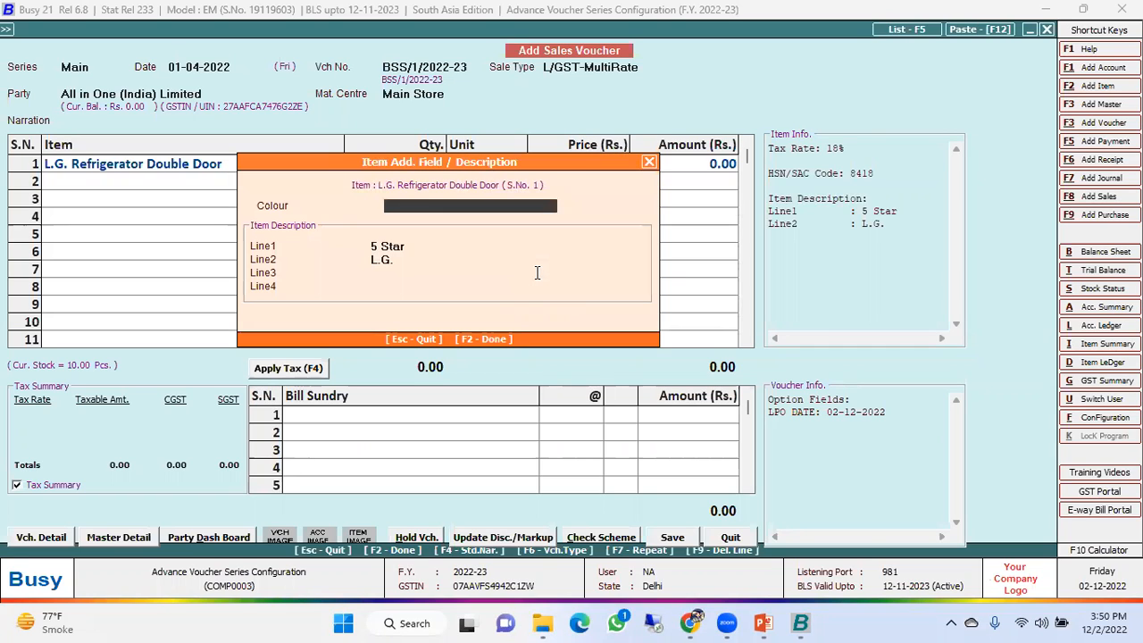
Leave the item's Colour blank and accept the description lines 5 Star and L.G.
key("Return")
key("Return")
key("Return")
key("Return")
key("Return")
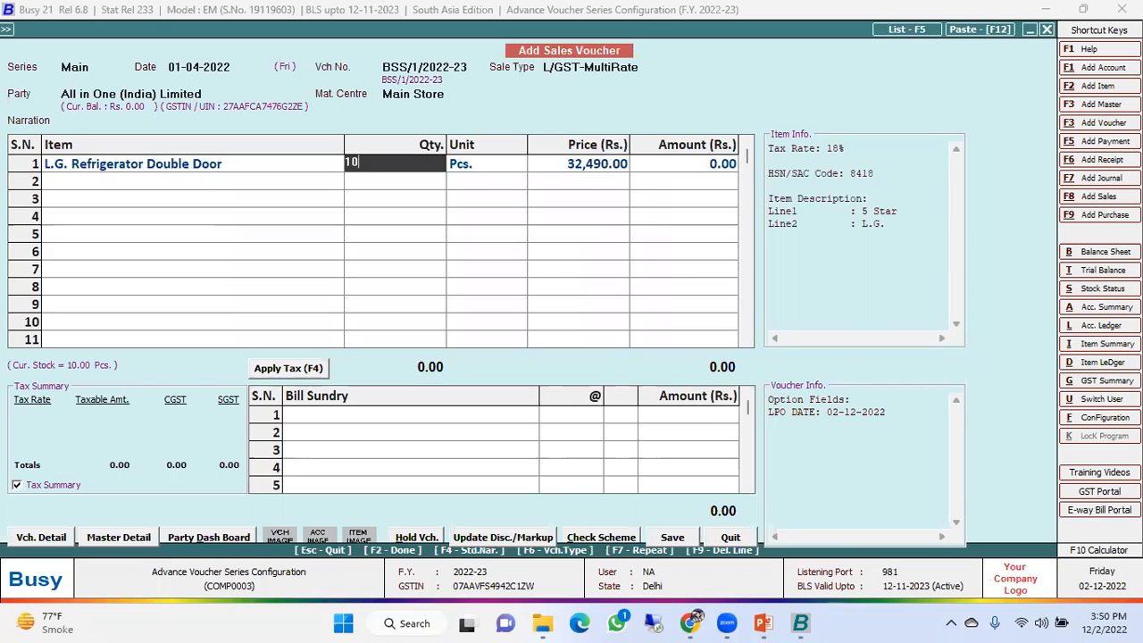
Enter a quantity of 10 Pcs. for the refrigerator at a price of 32,490.00 with a markup of 0.00.
key("Return")
key("Return")
key("Return")
key("Return")
key("Return")
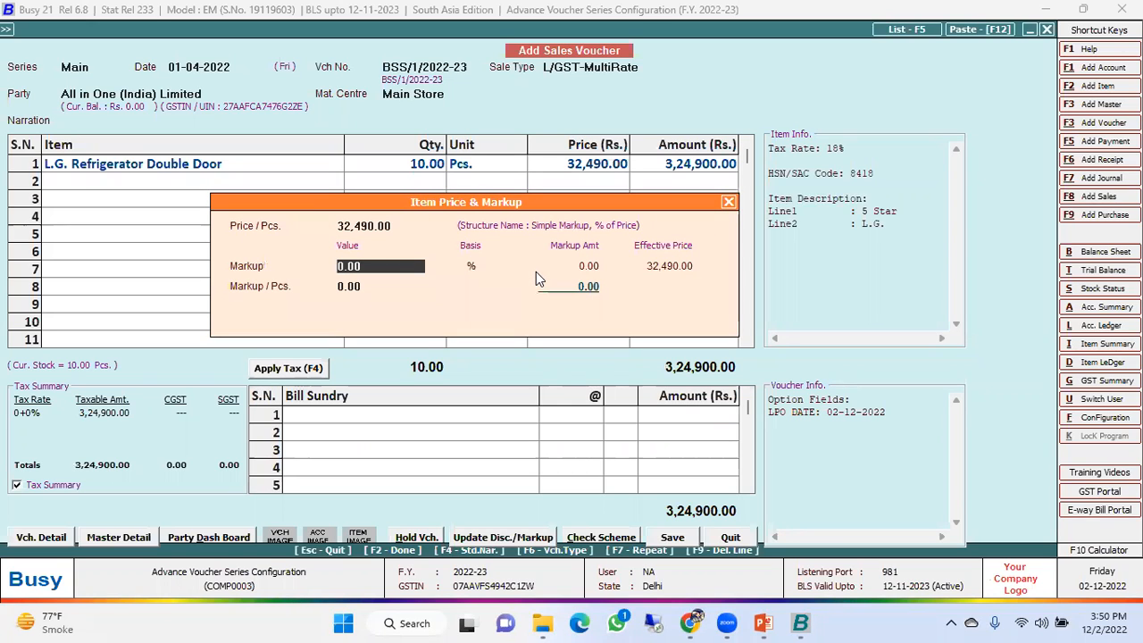
key("Return")
key("Return")
key("Return")
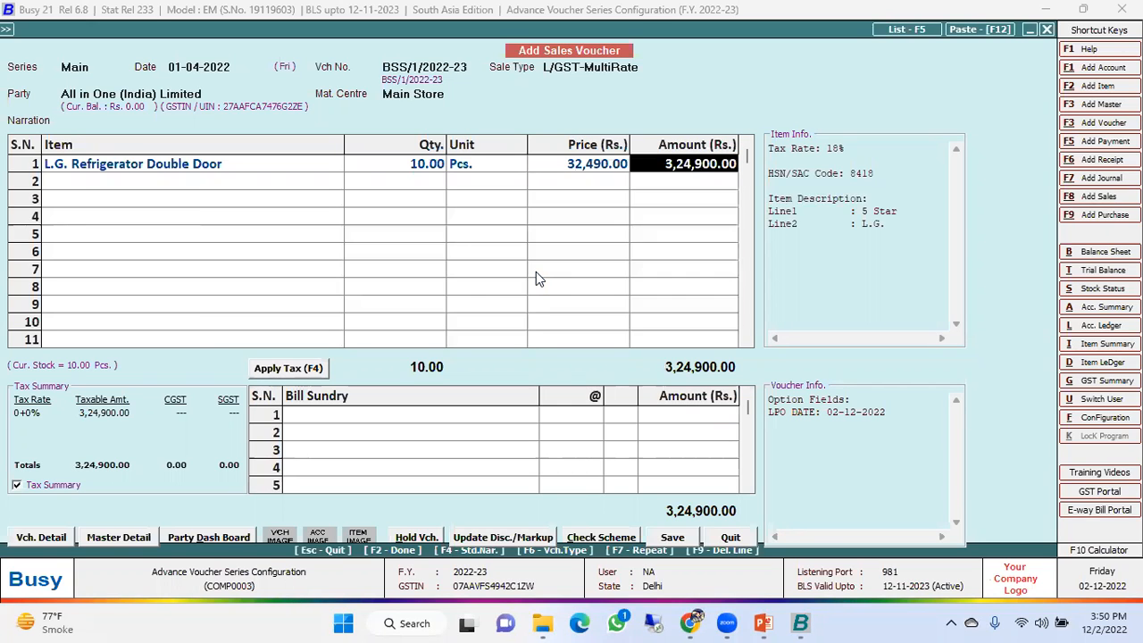
In the amount settlement details, set Cash to 0 and settle 3,24,900.00 by Card through HDFC Bank Ltd.
key("Return")
key("Return")
key("Return")
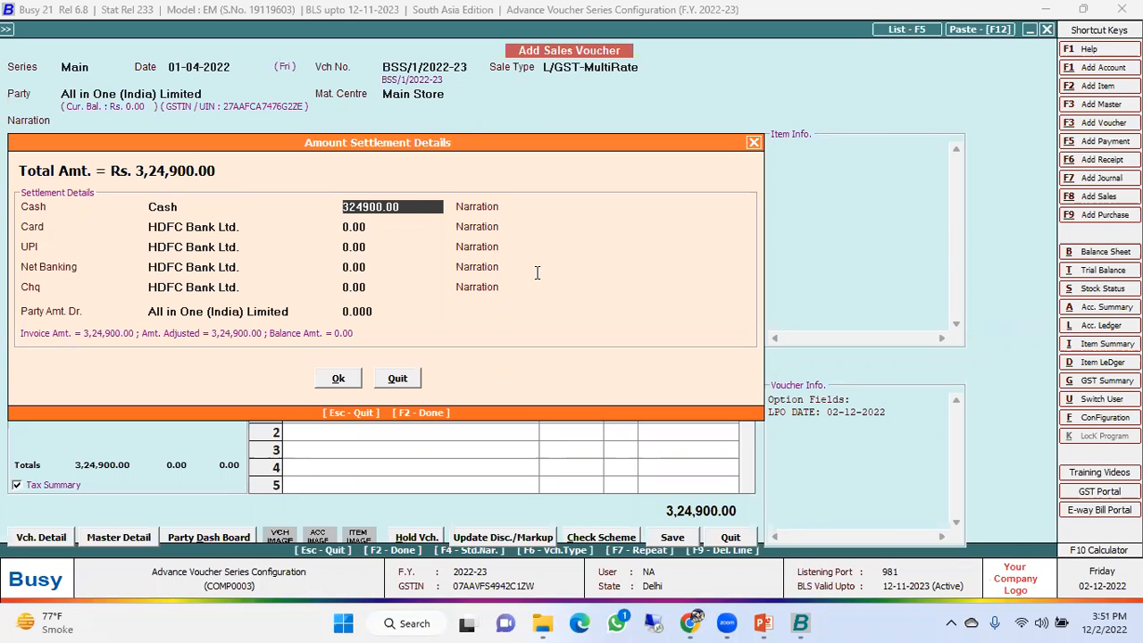
key("Return")
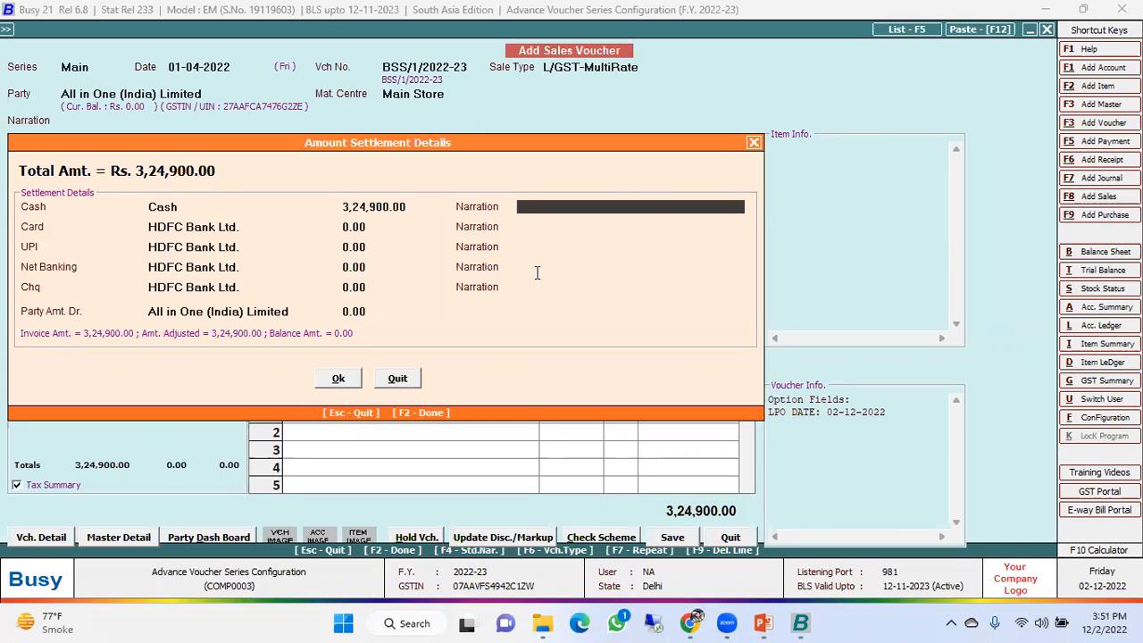
key("Return")
key("Up")
key("Return")
key("Up")
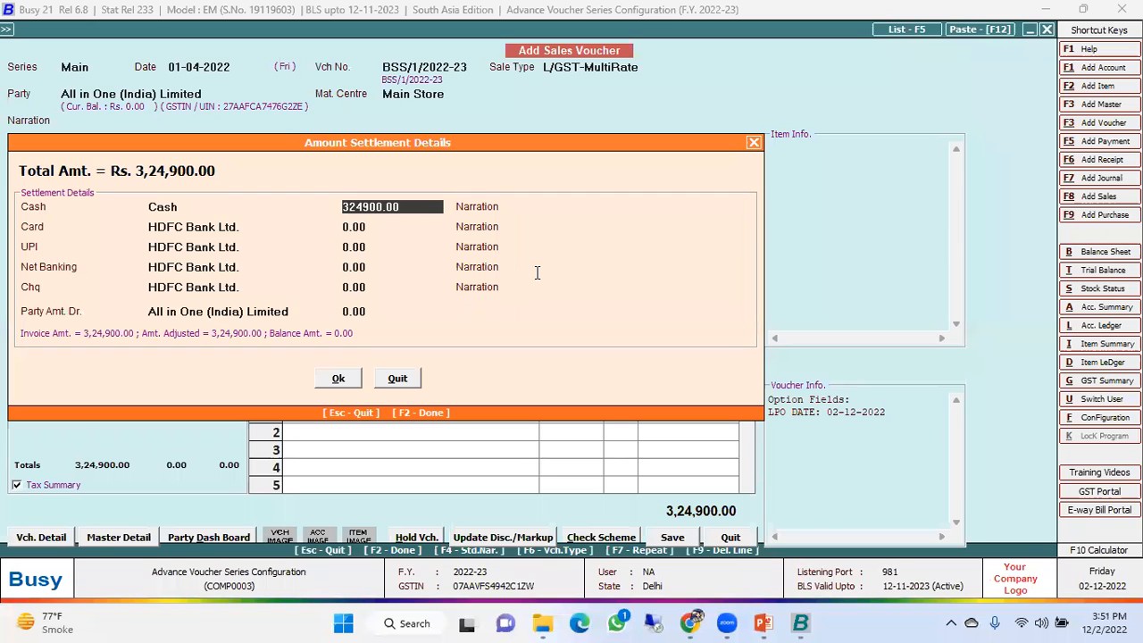
type("0")
key("Return")
key("Return")
key("Return")
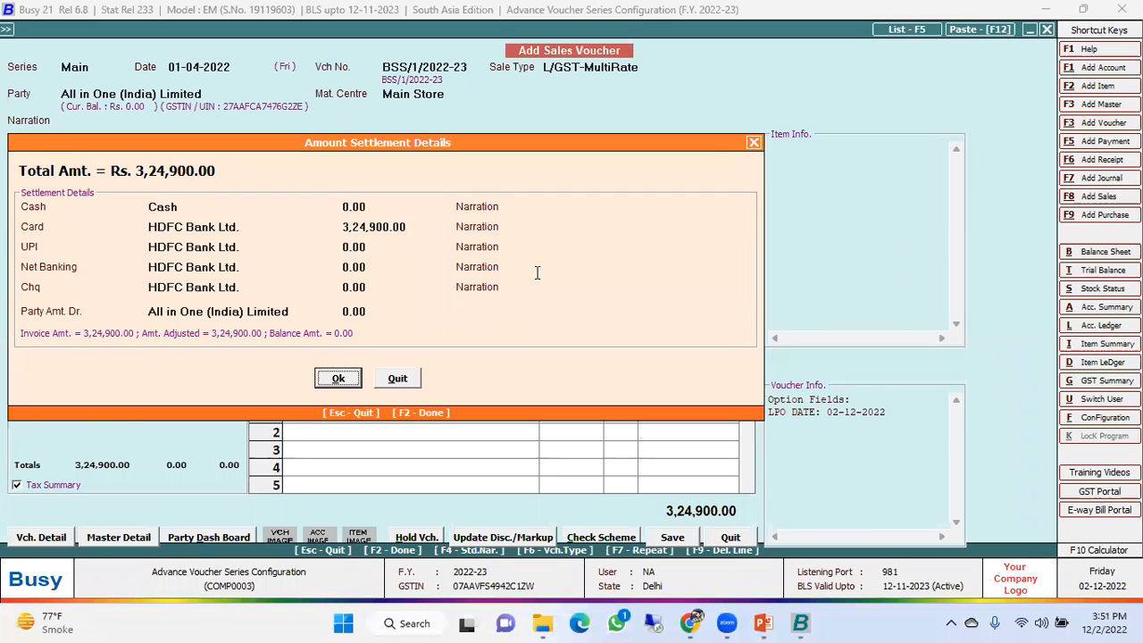
Accept the settlement details and save the sales voucher, continuing to the sales invoice printing choice.
key("Return")
key("Left")
key("Return")
key("Left")
key("Right")
key("Left")
key("Return")
key("Return")
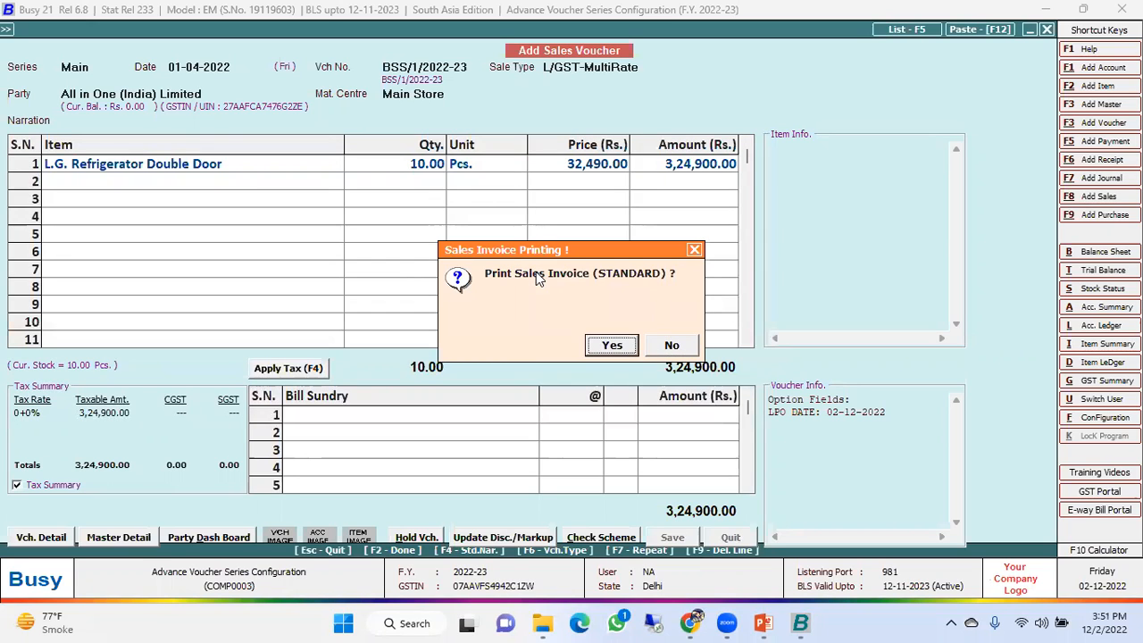
Leave the invoice printing options without printing, decline the inventory voucher printout and exit sales voucher entry.
key("Escape")
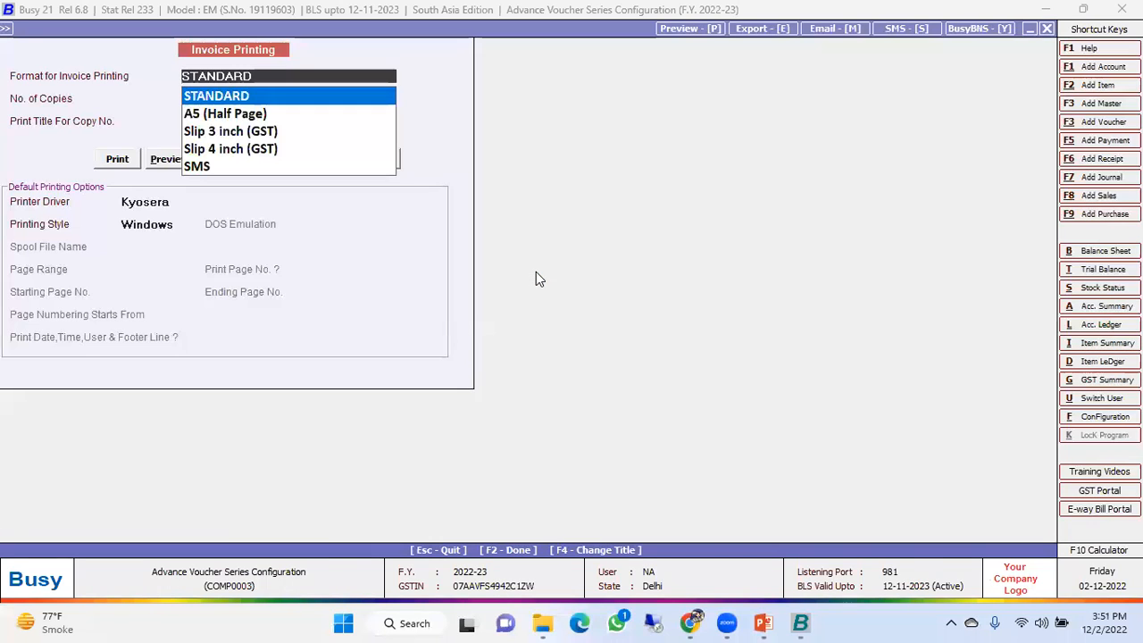
key("Escape")
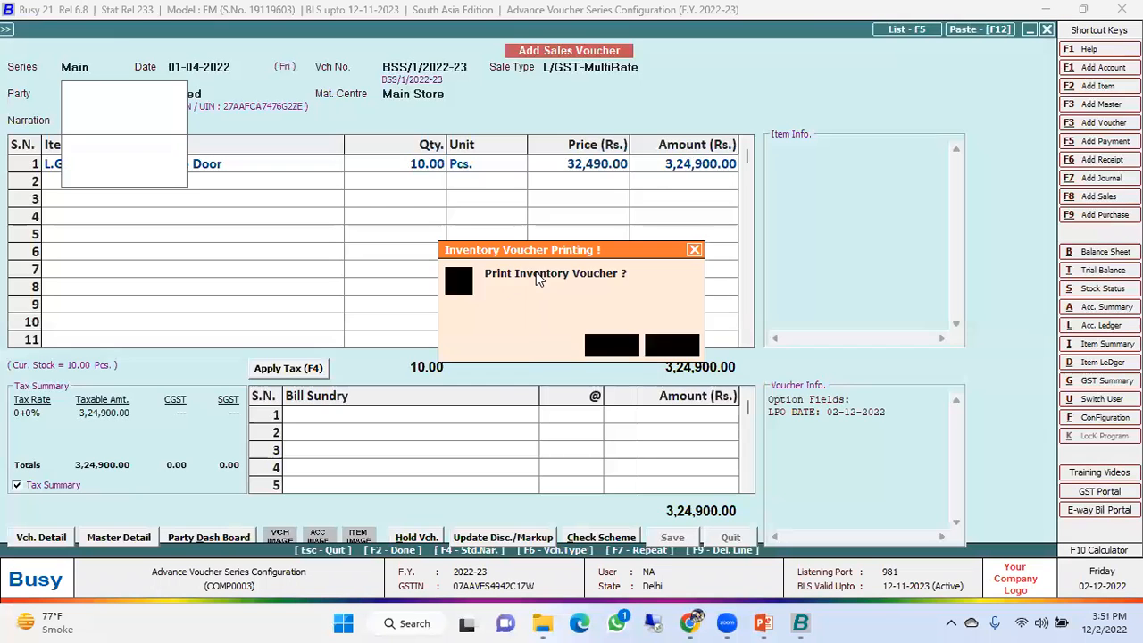
key("Escape")
key("Escape")
key("Escape")
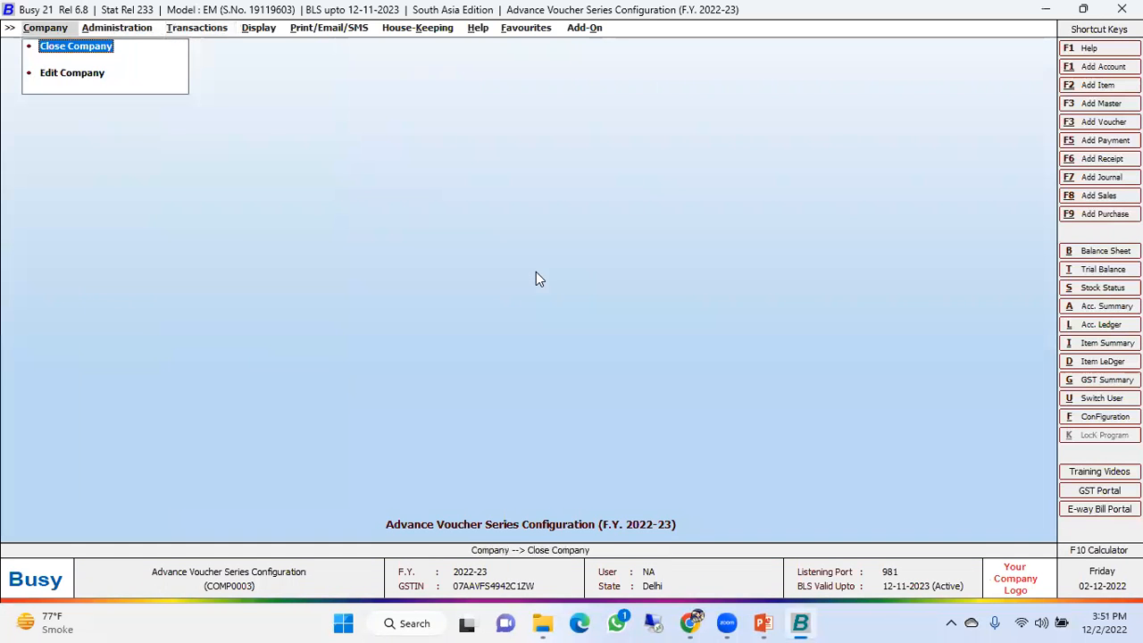
Examine the optional fields printing and voucher numbering settings of the Sales Main voucher series.
key("Right")
key("Return")
key("Right")
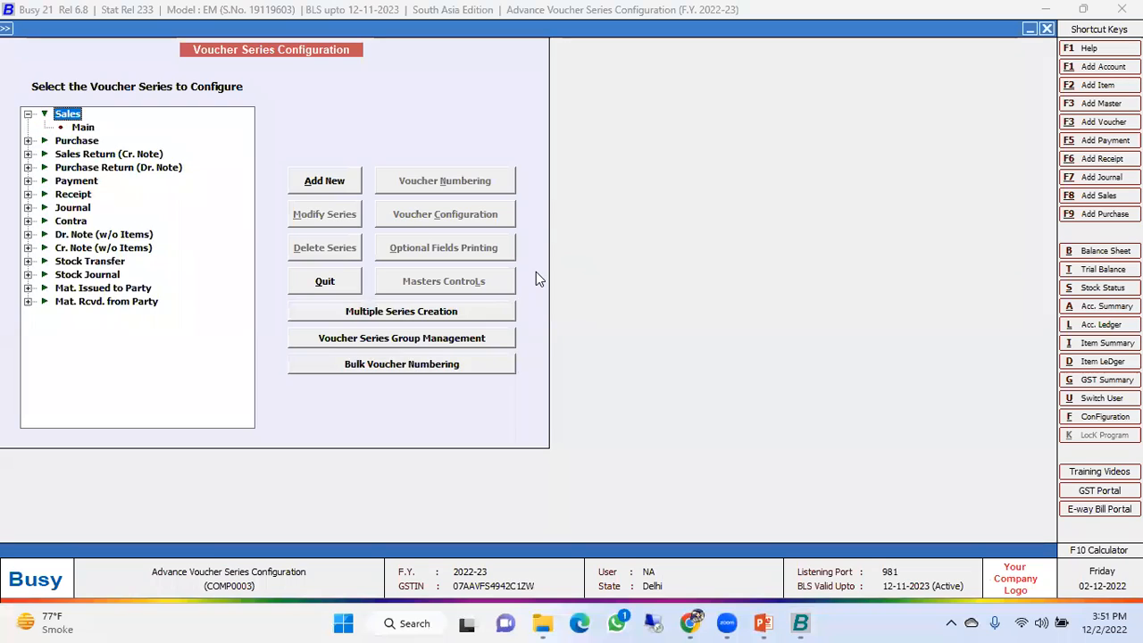
key("Down")
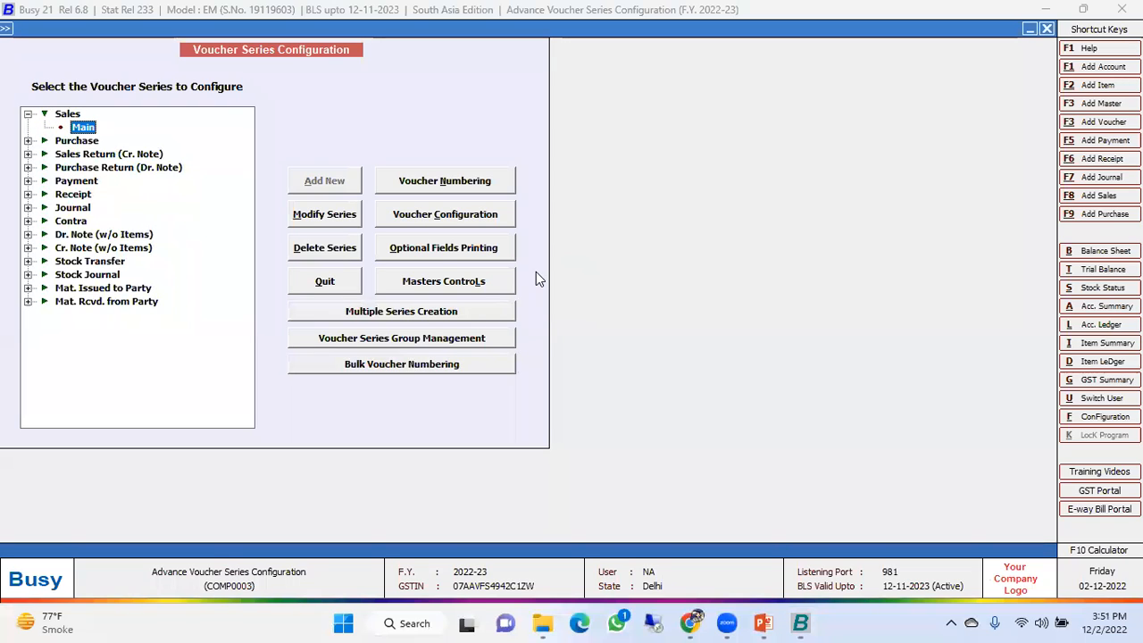
left_click(440, 250)
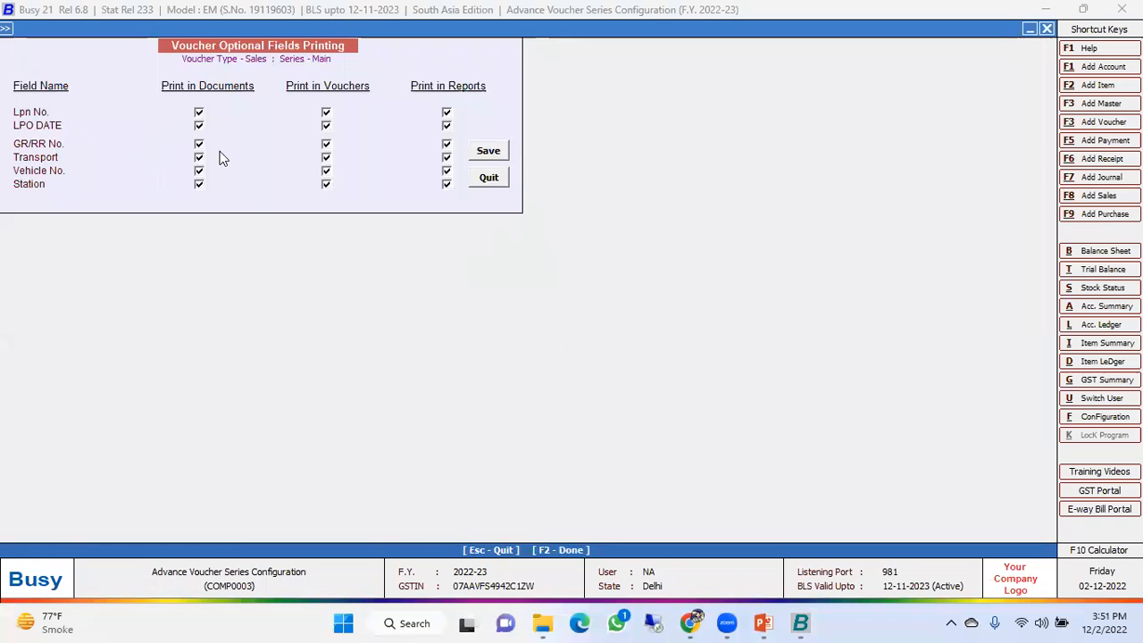
left_click(489, 178)
left_click(489, 180)
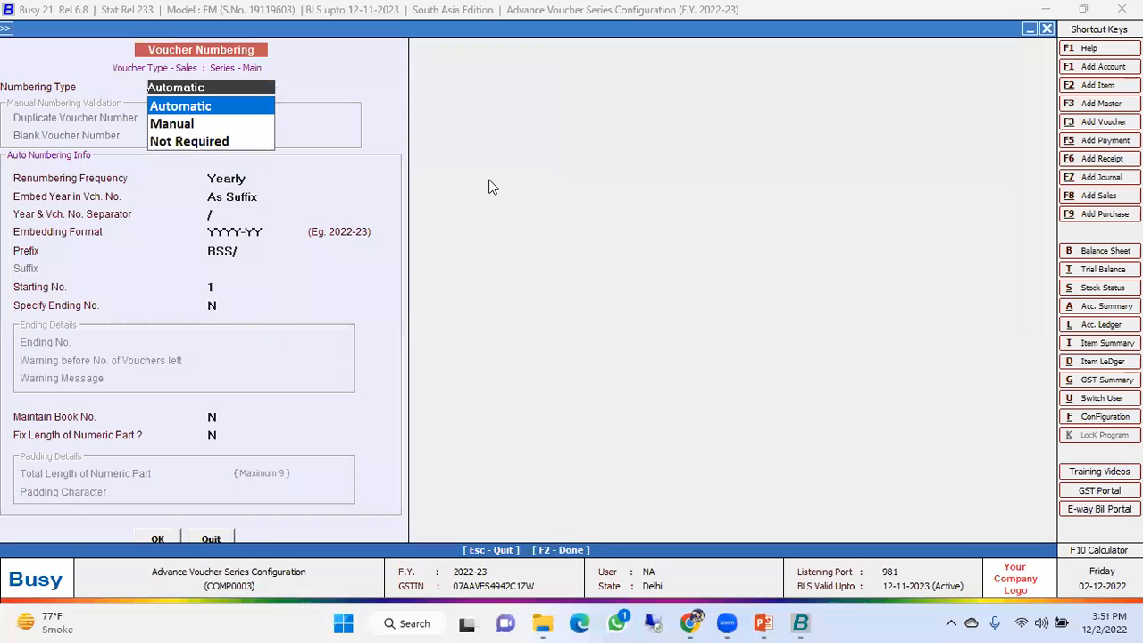
key("Escape")
In the Main series master controls, disallow the single party account All in One (India) Limited and save the control.
left_click(436, 282)
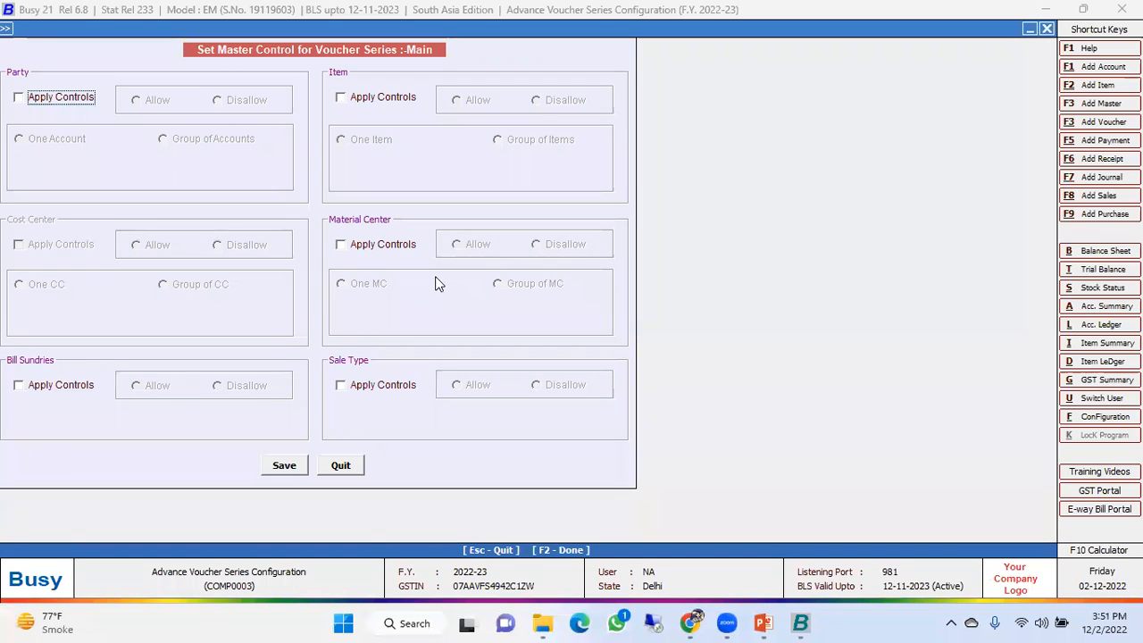
left_click(51, 101)
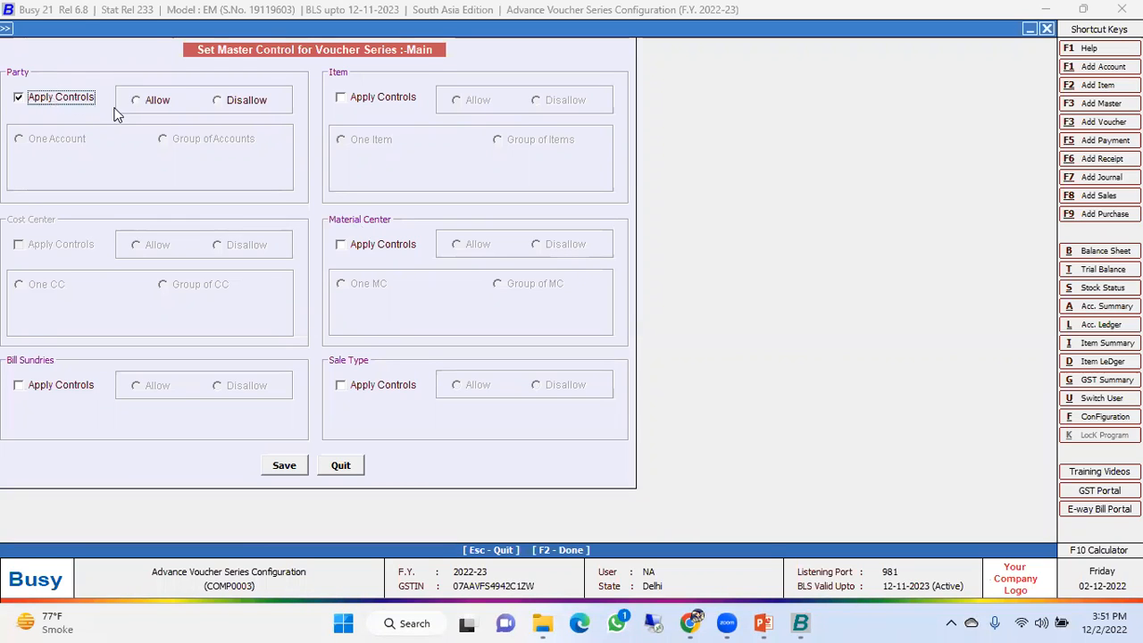
left_click(157, 102)
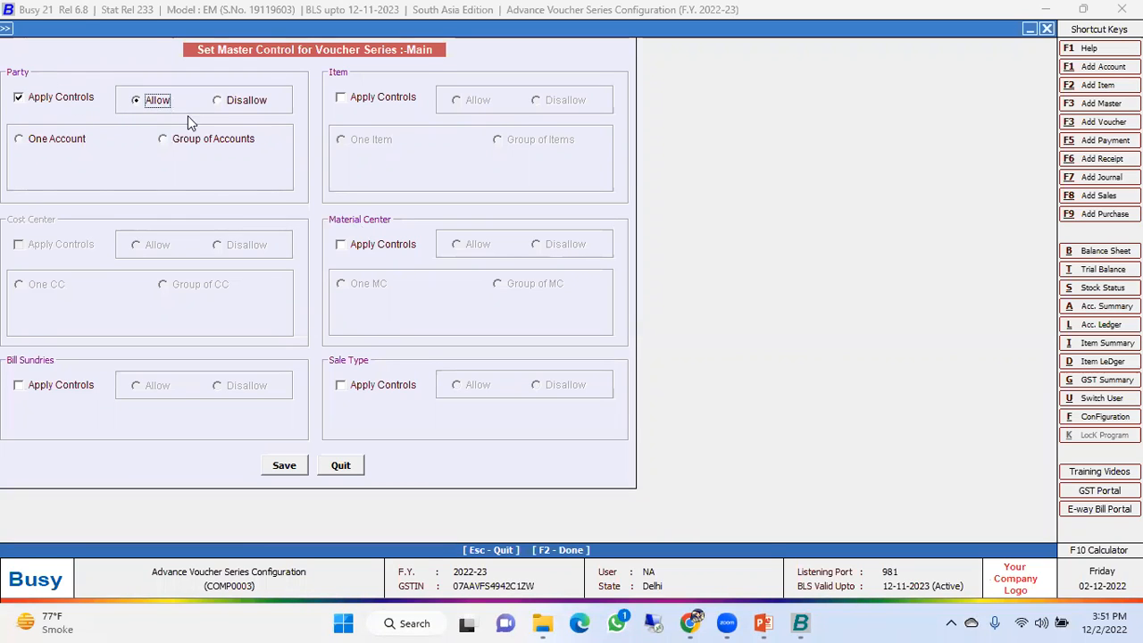
left_click(77, 141)
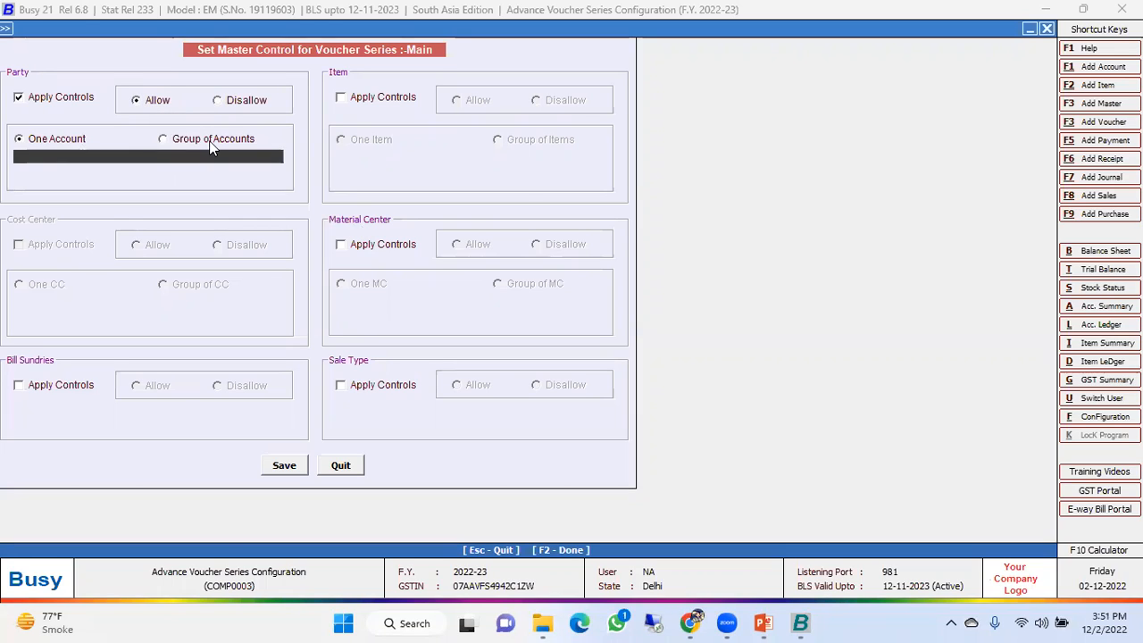
left_click(239, 99)
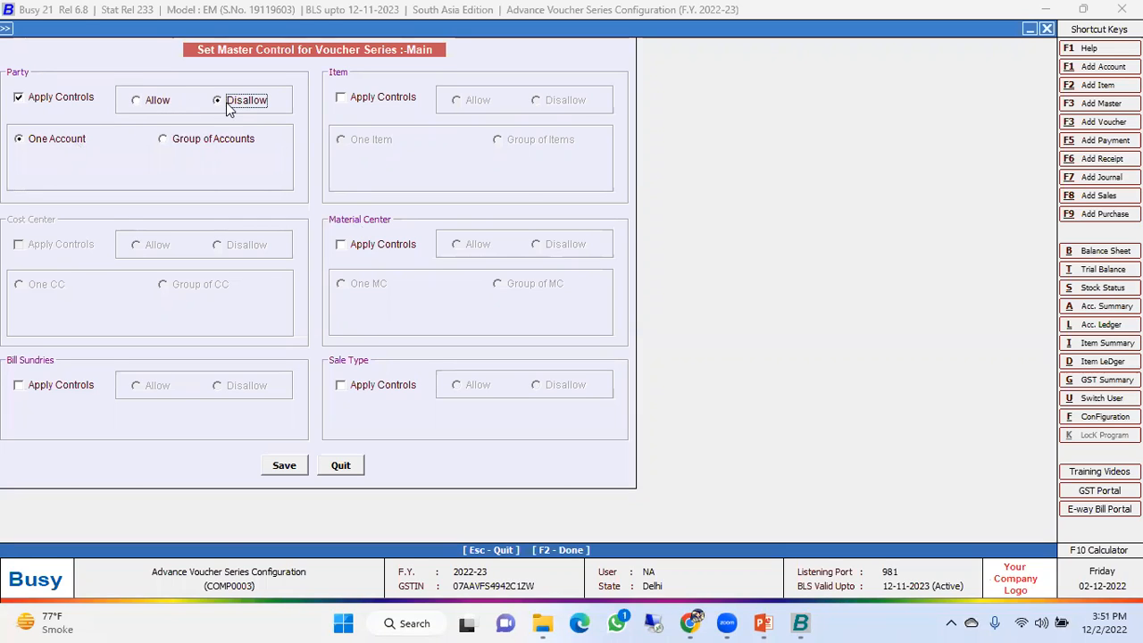
left_click(49, 149)
left_click(50, 159)
key("space")
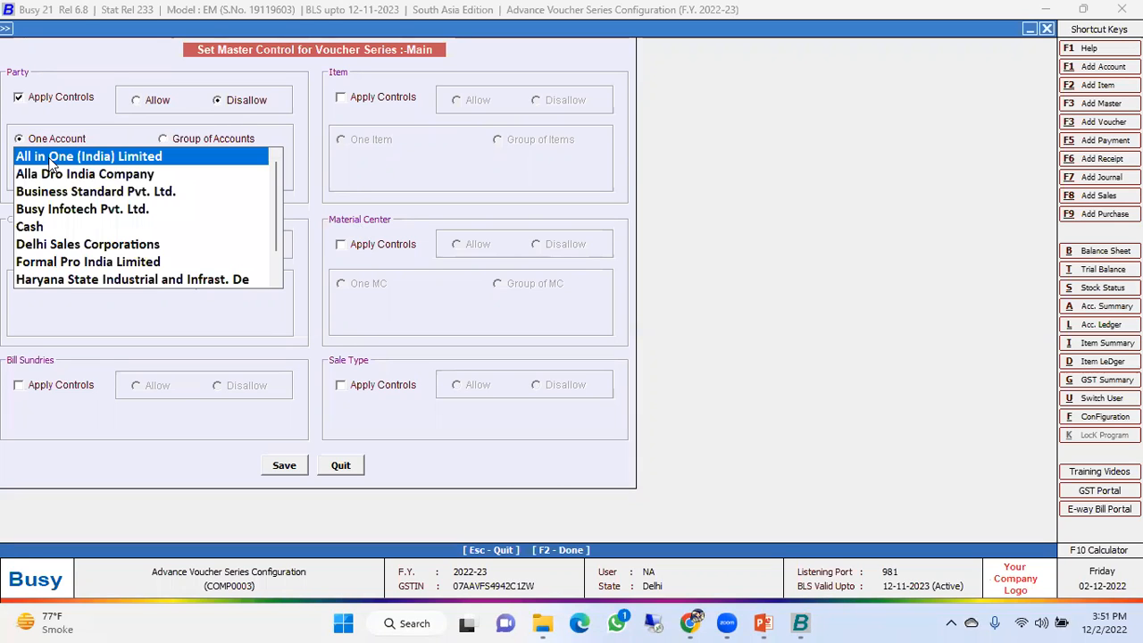
key("Return")
left_click(274, 471)
Try to add a Main series sales voucher for the party All in One (India) Limited, then abandon the voucher.
key("Escape")
key("Right")
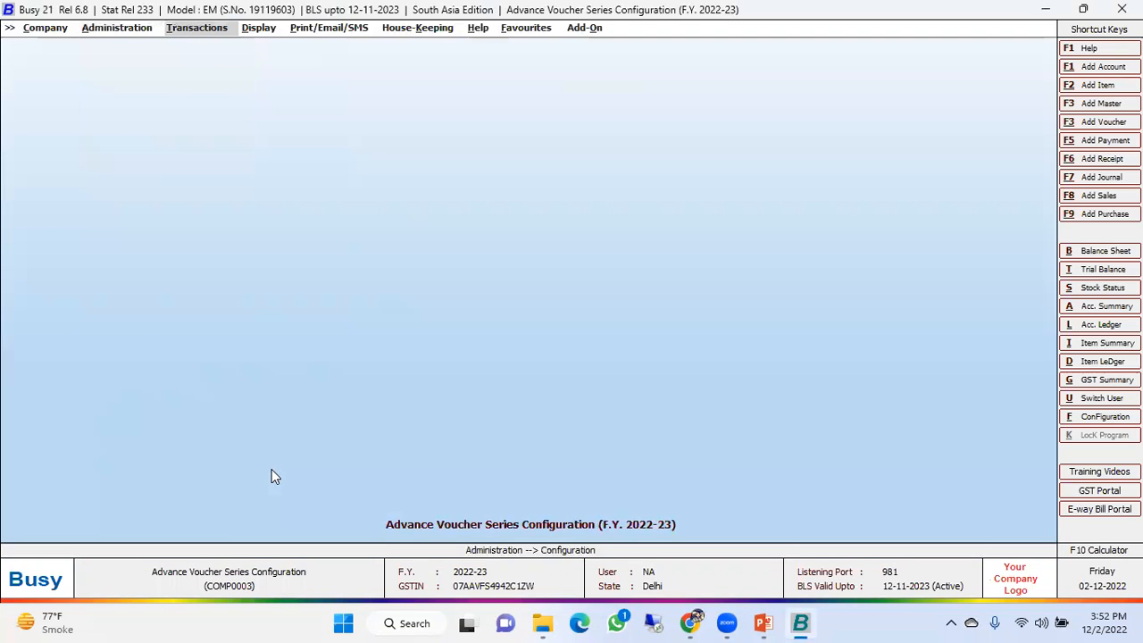
key("Return")
key("Return")
key("Return")
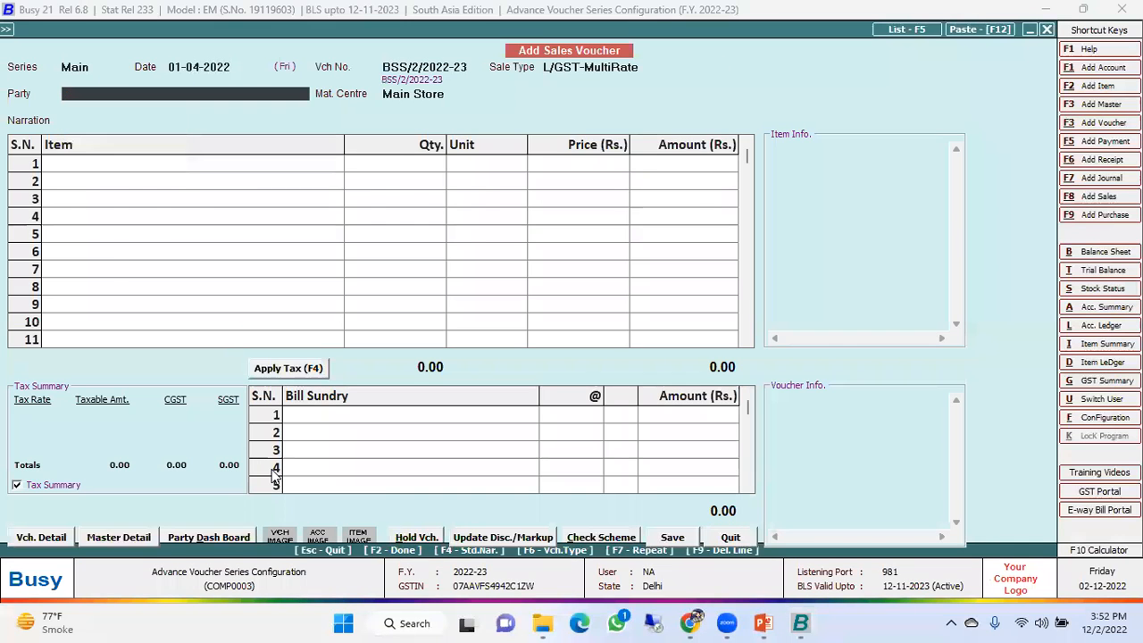
key("Return")
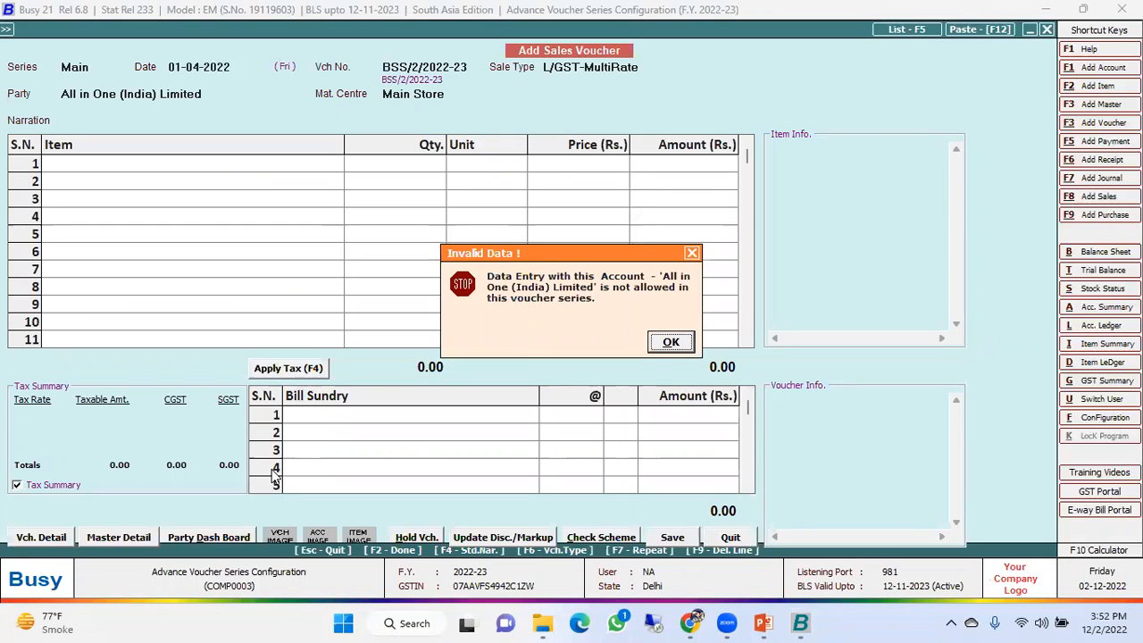
key("Return")
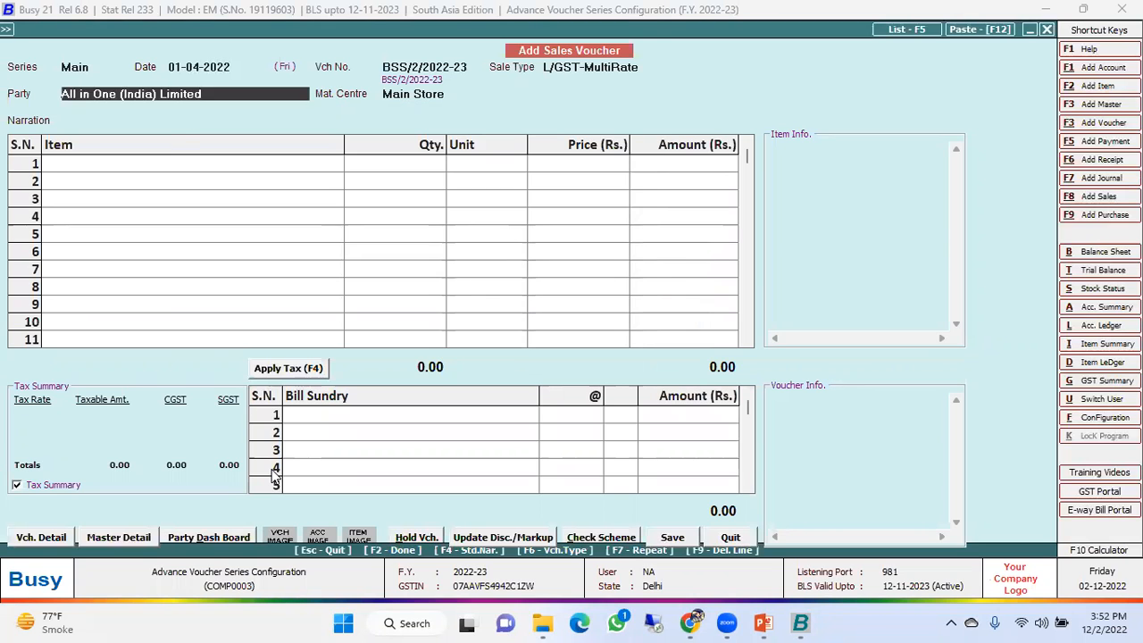
key("Escape")
key("Return")
key("Escape")
key("Escape")
Return to the voucher series configuration and examine the options for creating multiple series.
key("Left")
key("Return")
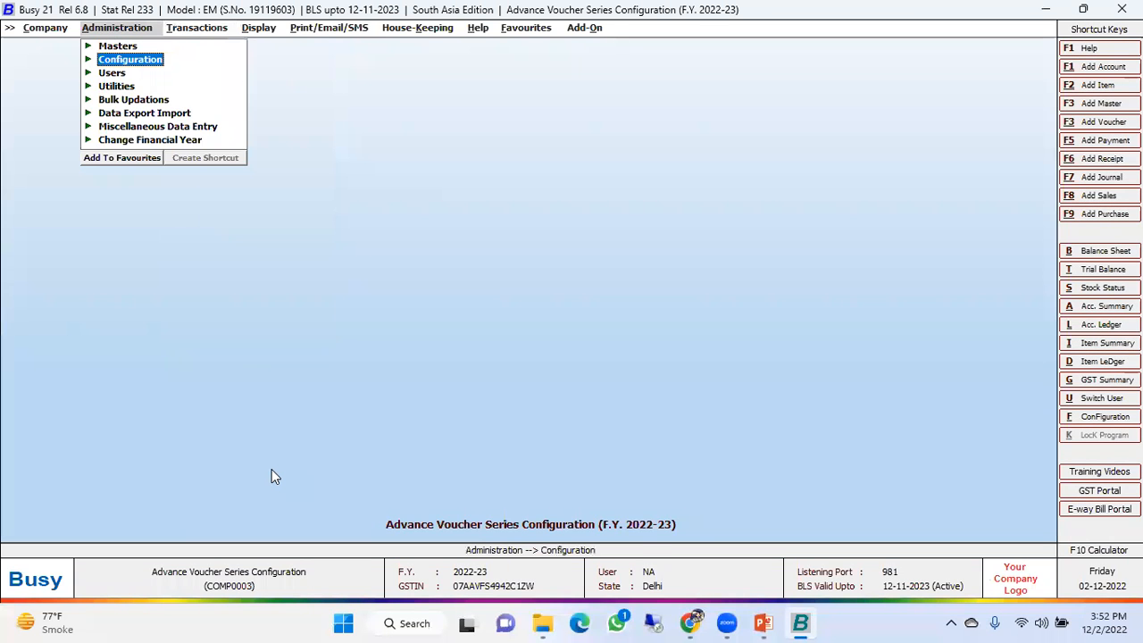
key("Return")
key("Down")
key("Return")
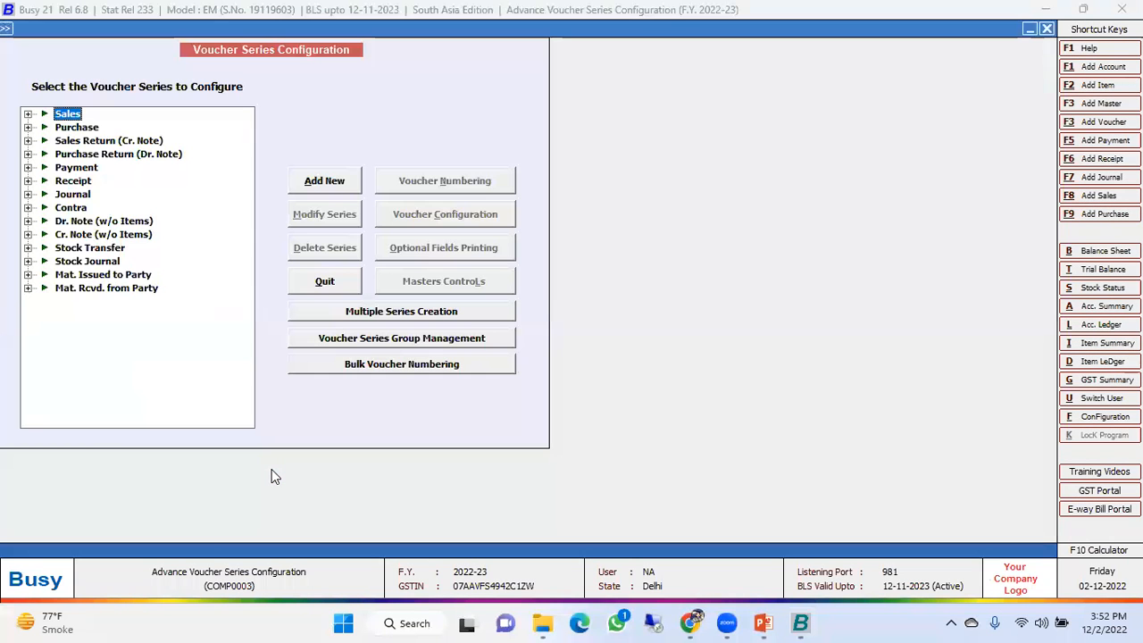
left_click(440, 310)
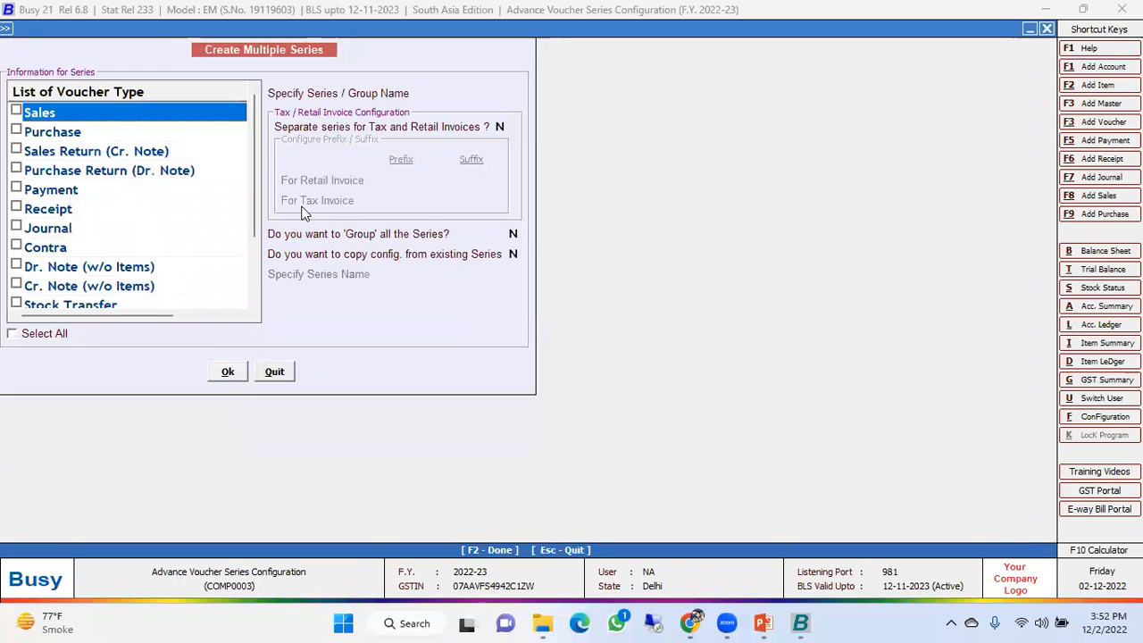
left_click(467, 90)
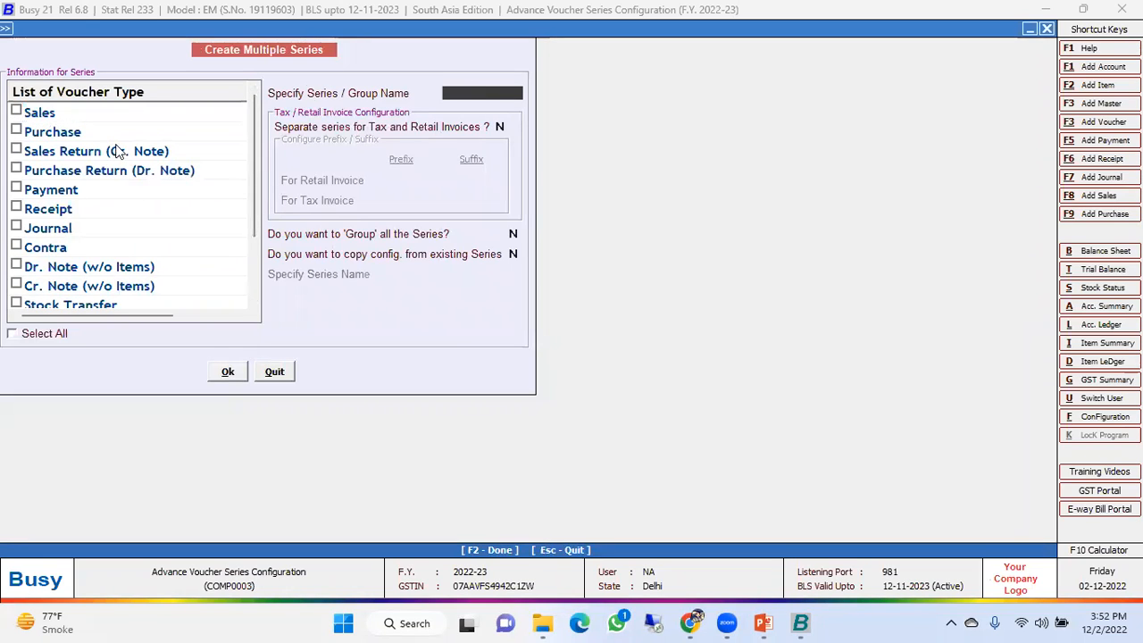
left_click(278, 375)
Examine the voucher series group management and the bulk voucher numbering configuration without changing them.
left_click(427, 348)
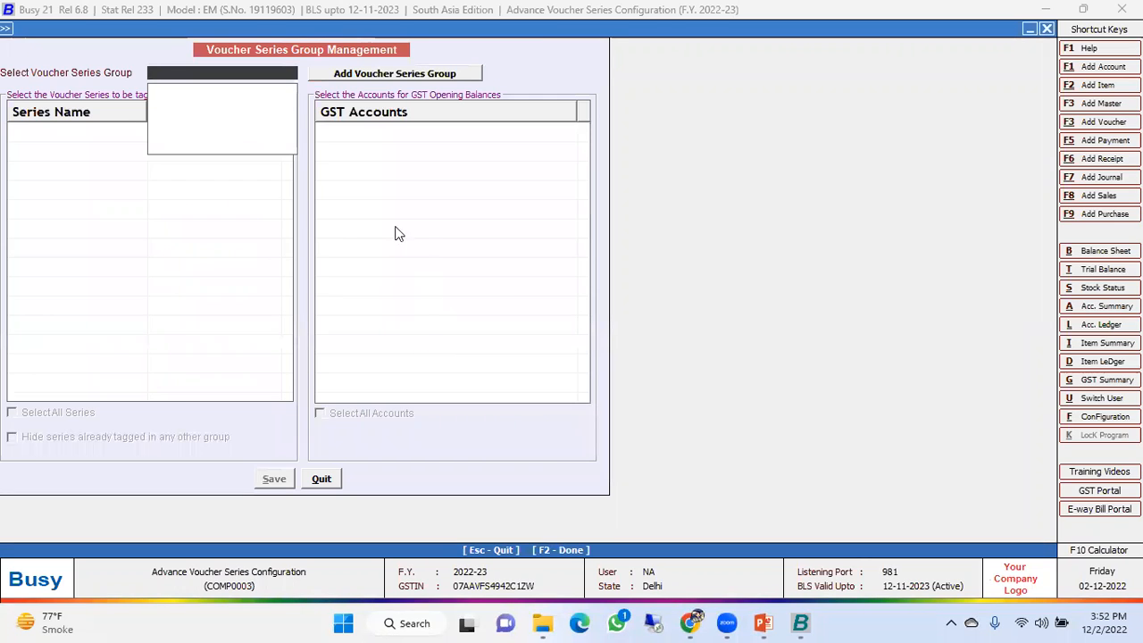
left_click(321, 480)
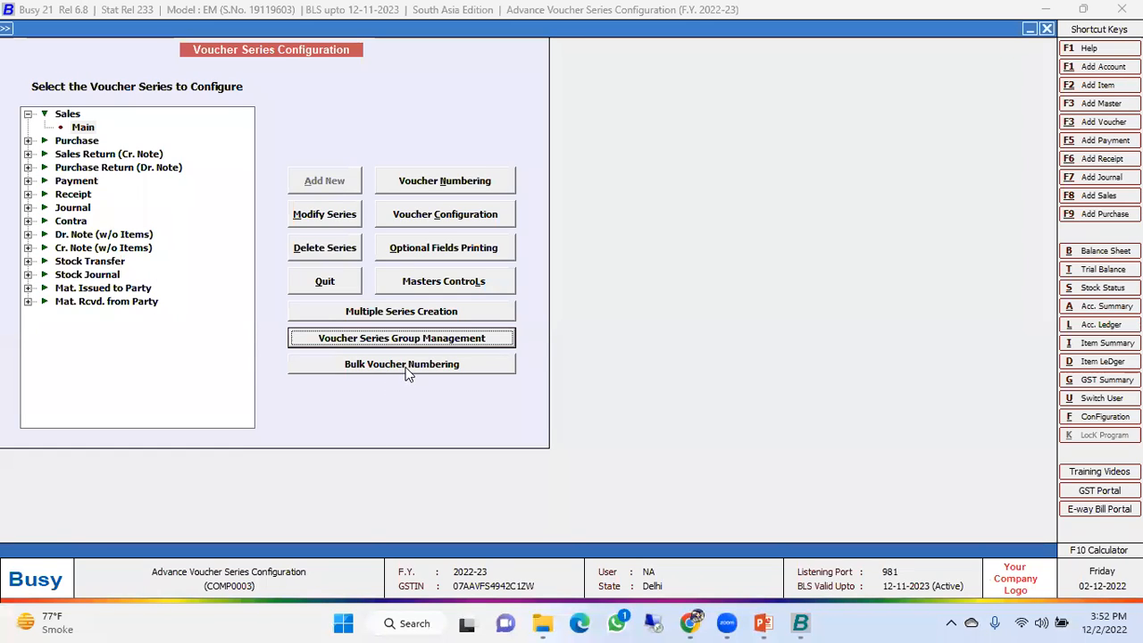
left_click(406, 368)
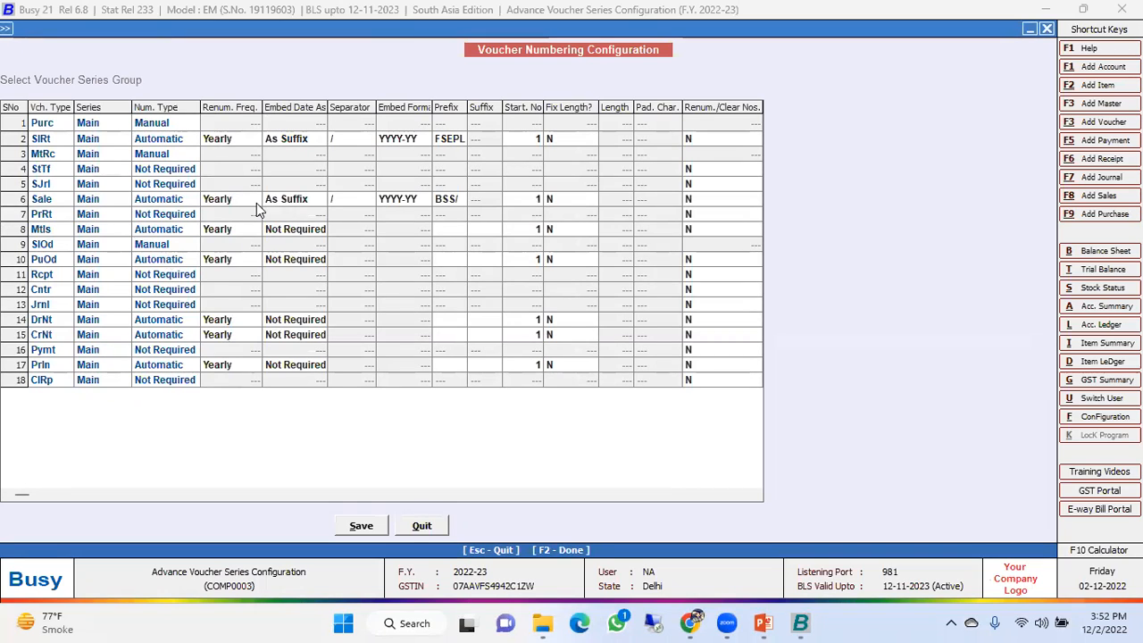
key("Escape")
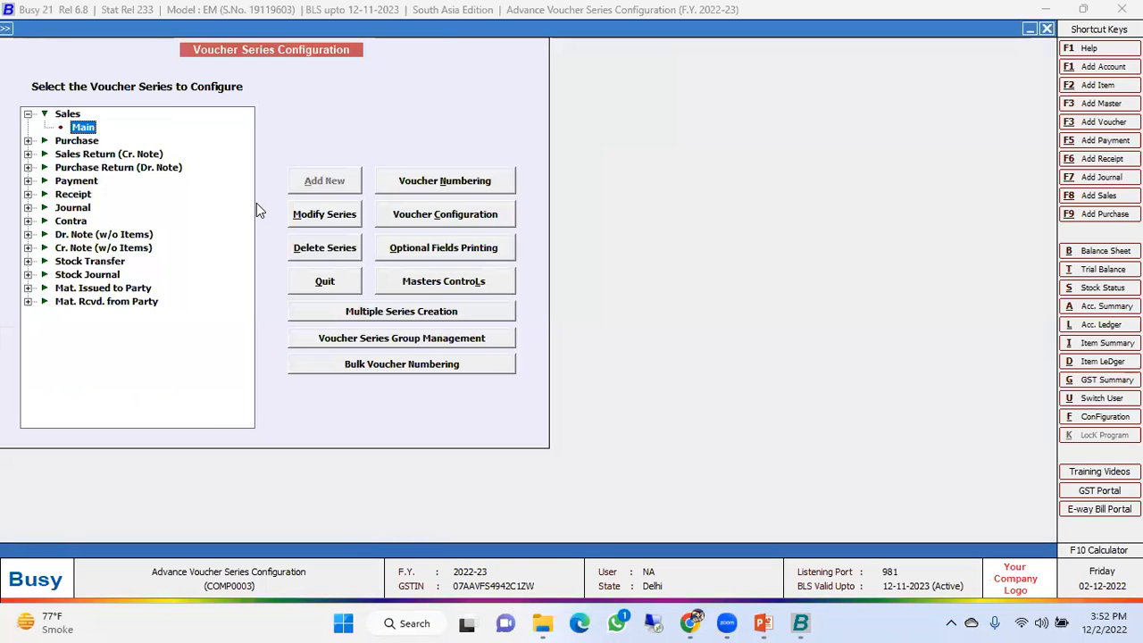
Enable Advanced POS Data Entry (Y) in the Sales Main voucher configuration and open its advanced POS options.
left_click(412, 217)
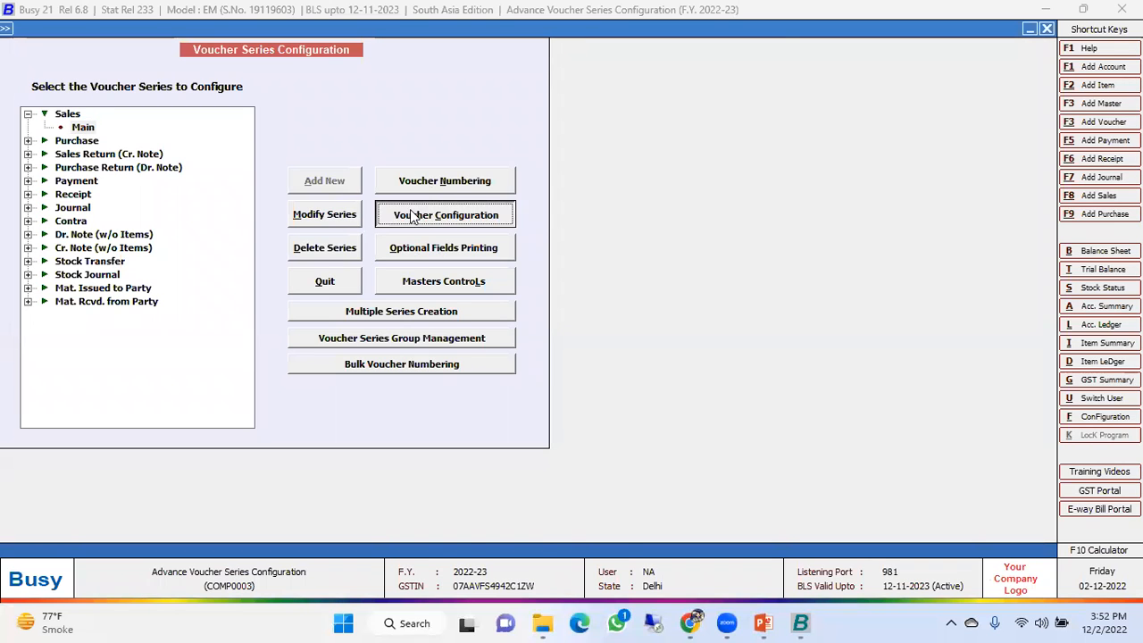
left_click(639, 487)
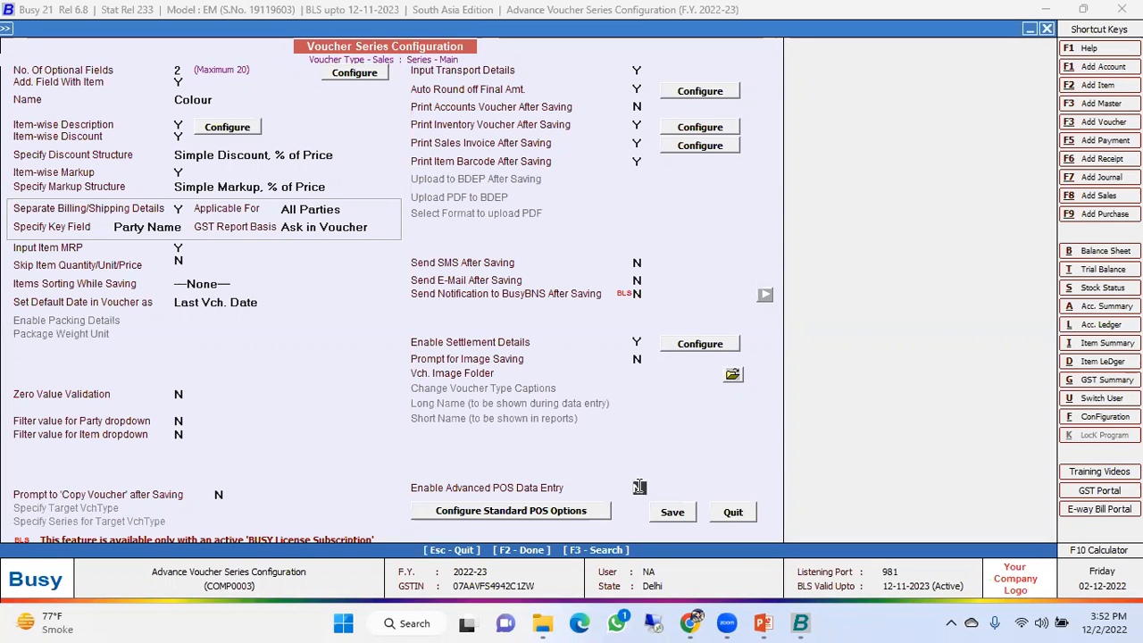
key("y")
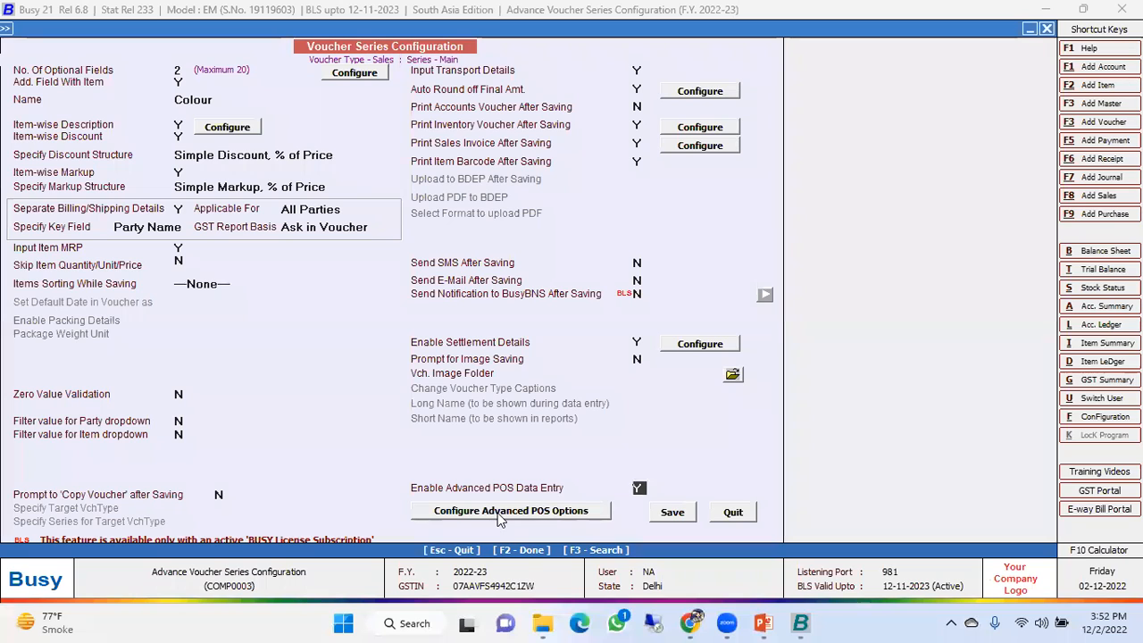
left_click(498, 512)
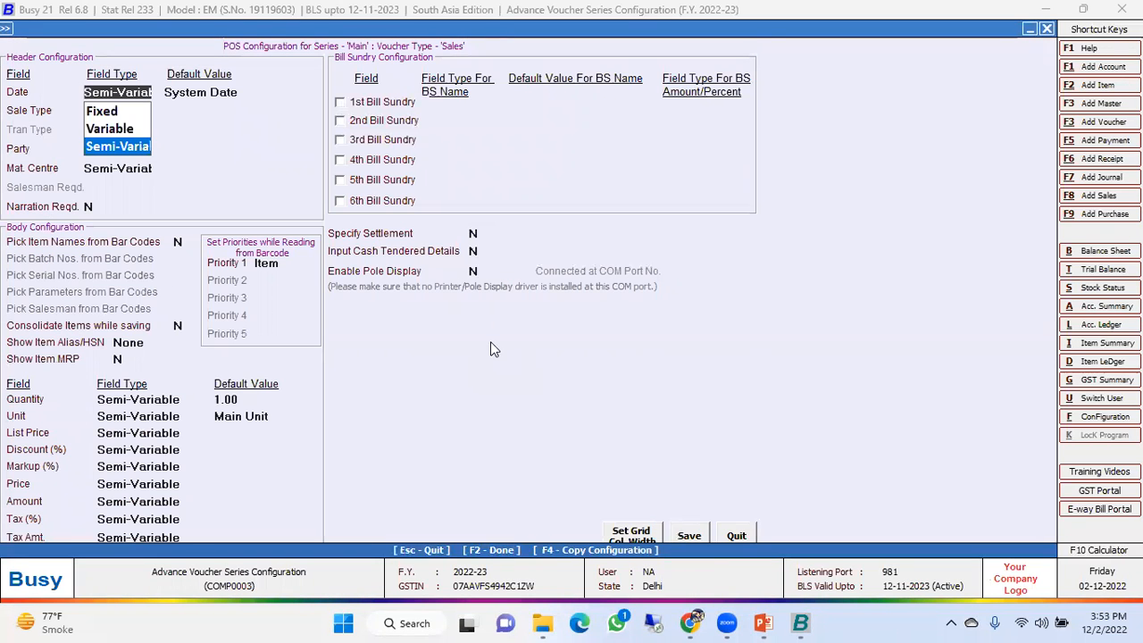
Set the POS header's Date field type to Fixed with System Date as its default value.
key("Up")
key("Up")
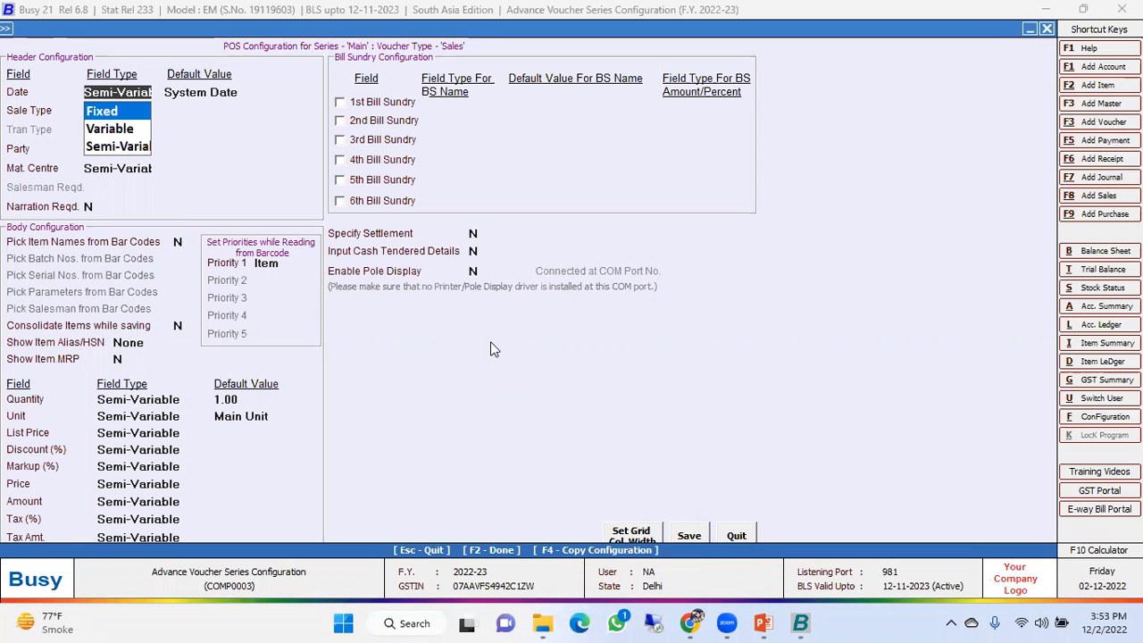
key("Up")
key("Up")
key("Down")
key("Up")
key("Up")
key("Return")
key("Return")
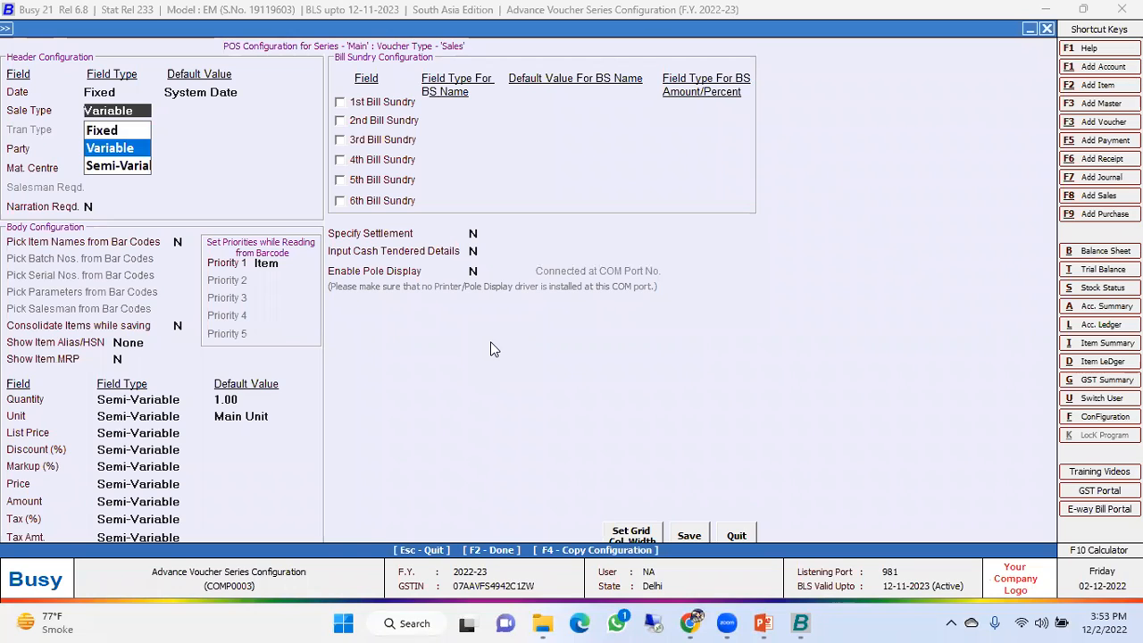
Set the POS header's Sale Type to Semi-Variable with L/GST-ItemWise as its default value.
key("Down")
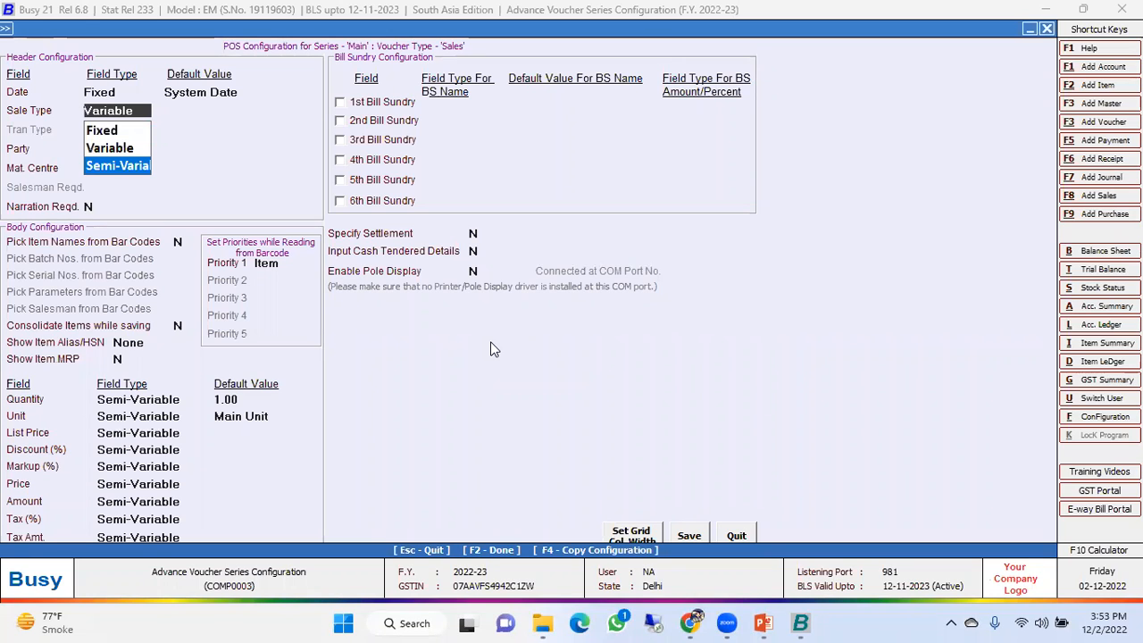
key("Return")
type("l")
key("Down")
key("Return")
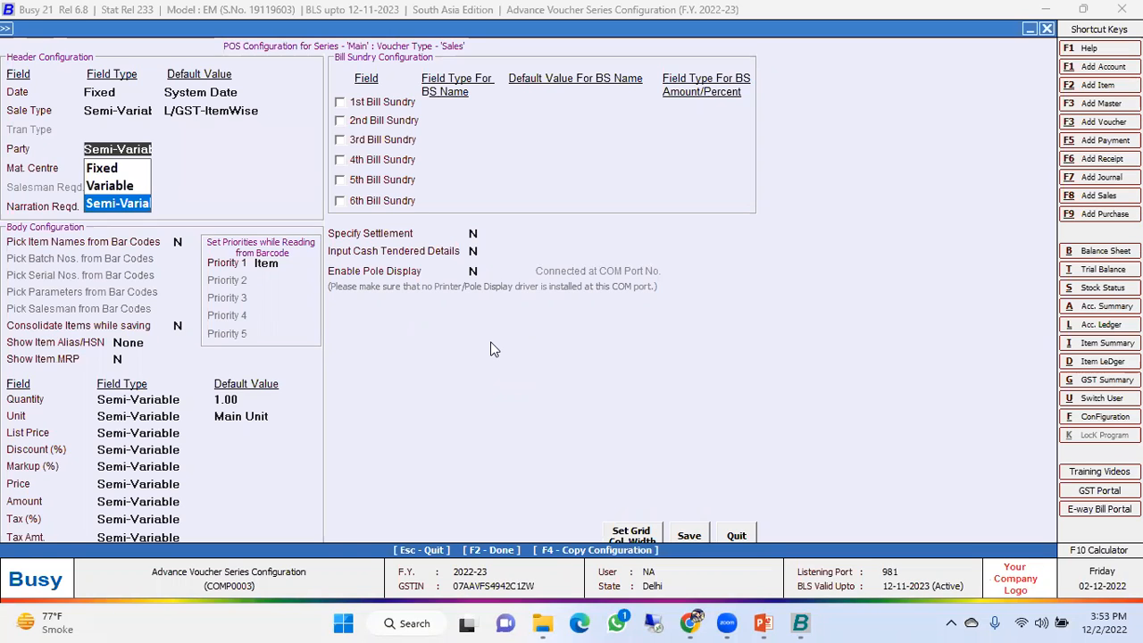
Set the POS header's Party field type to Variable with Cash as its default value.
key("Up")
key("Return")
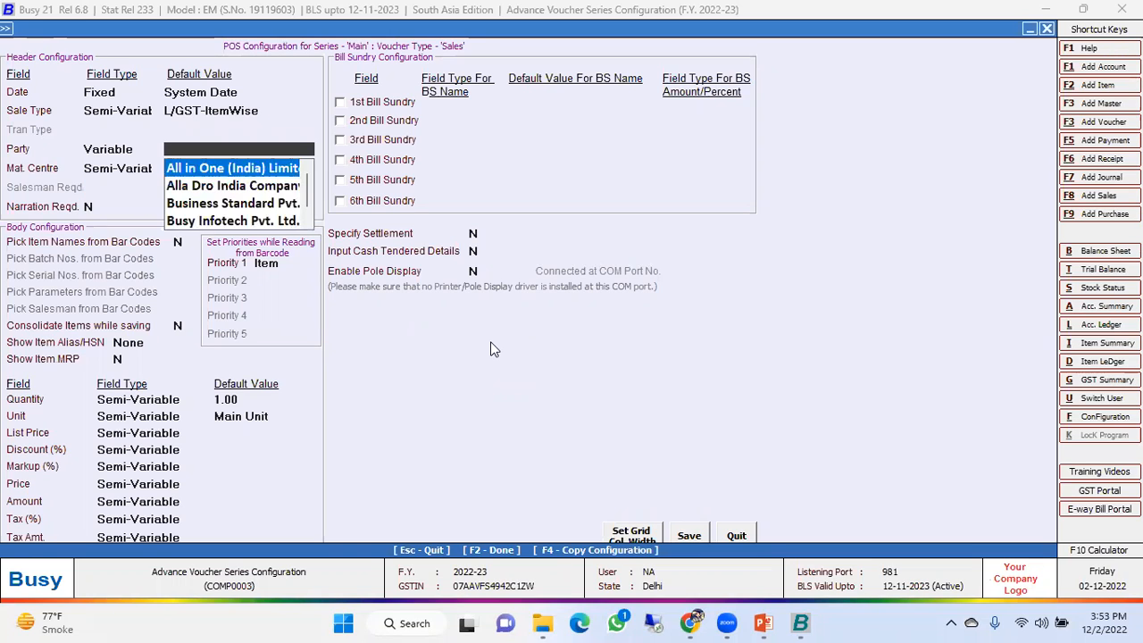
key("Escape")
key("Return")
type("ca")
key("Return")
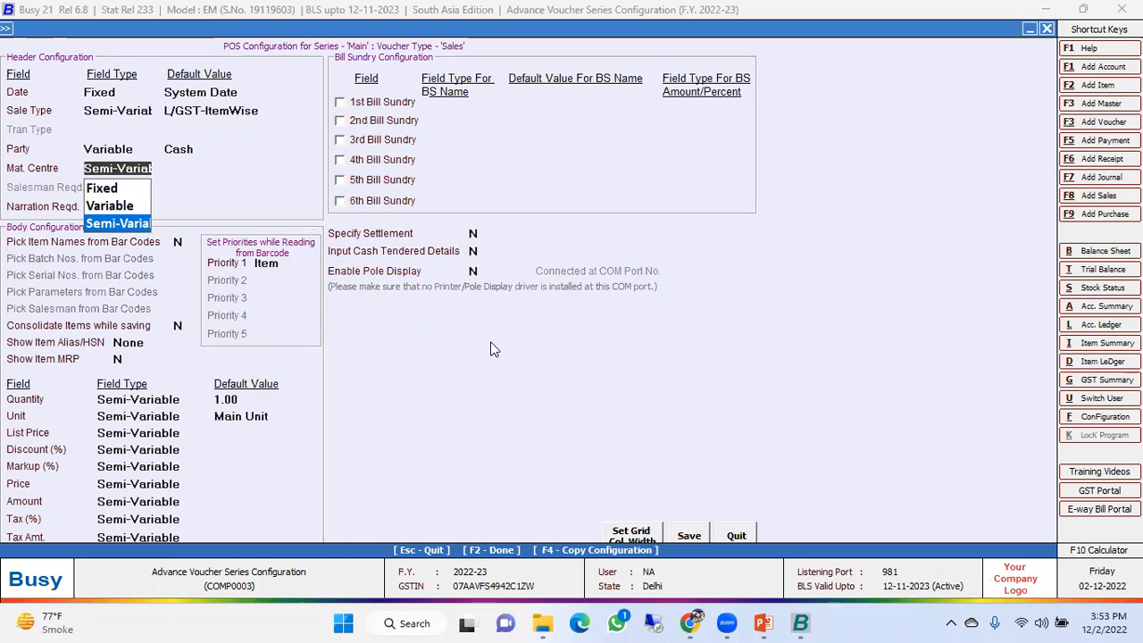
Set the POS header's Mat. Centre field type to Semi-Variable with Main Store as its default value.
key("Up")
key("Return")
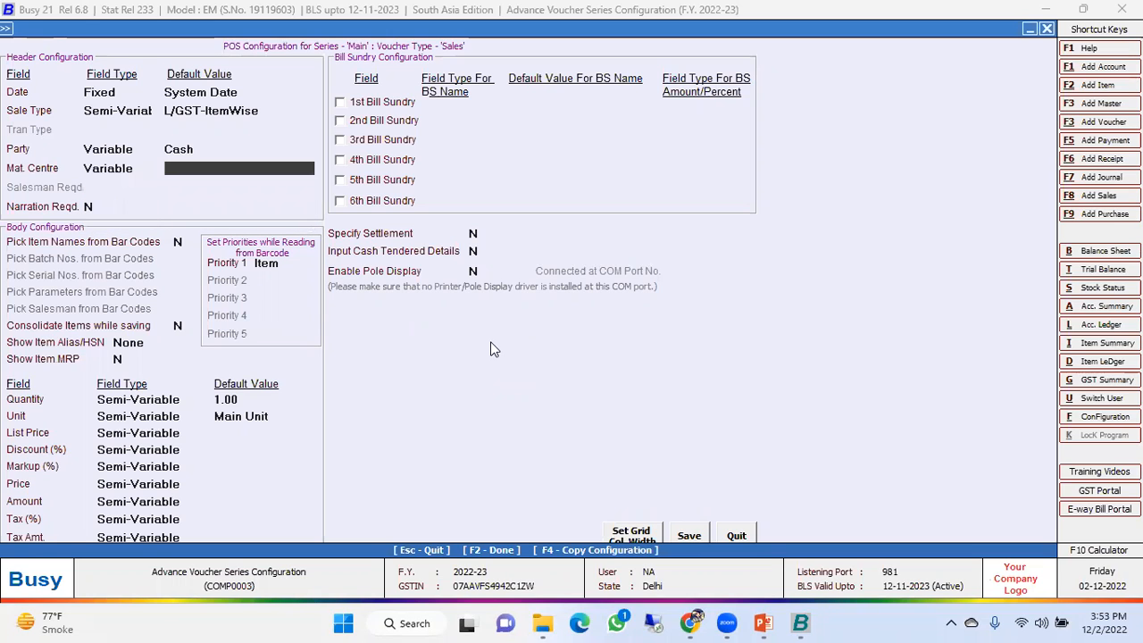
key("Escape")
key("Down")
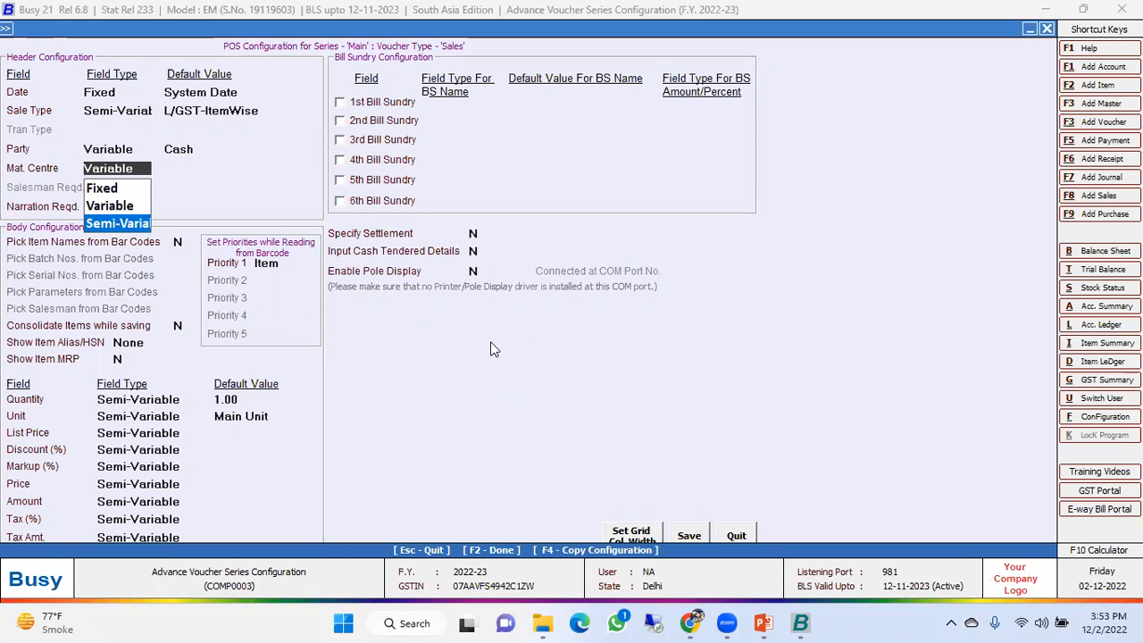
key("Return")
key("Return")
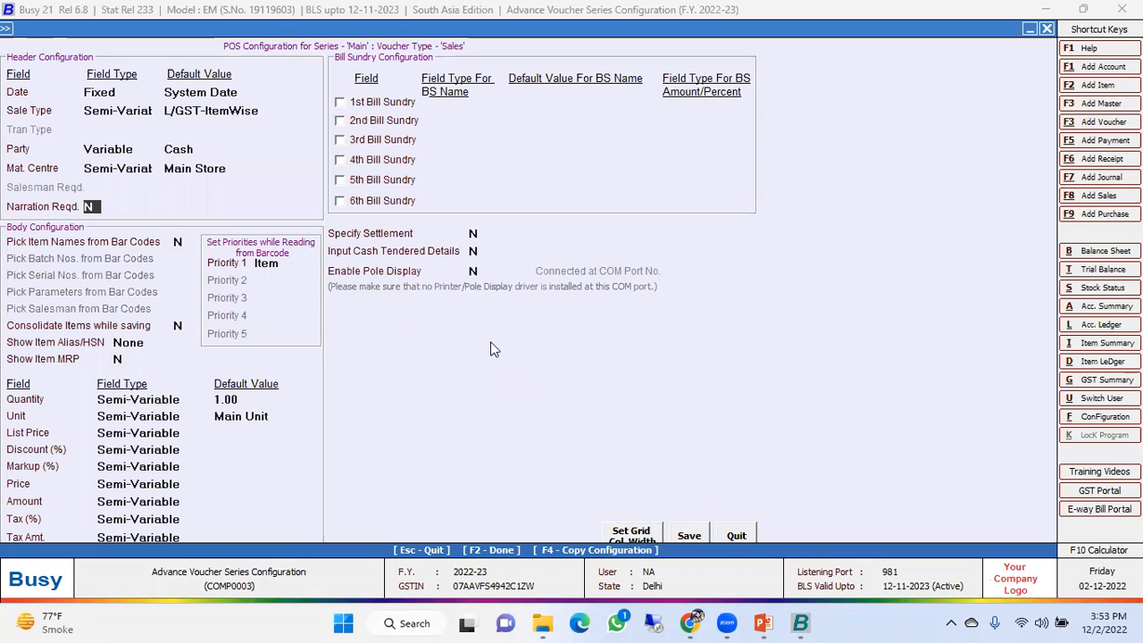
Change the POS header's Date field type to Semi-Variable, keeping System Date and the remaining header and body defaults.
left_click(122, 92)
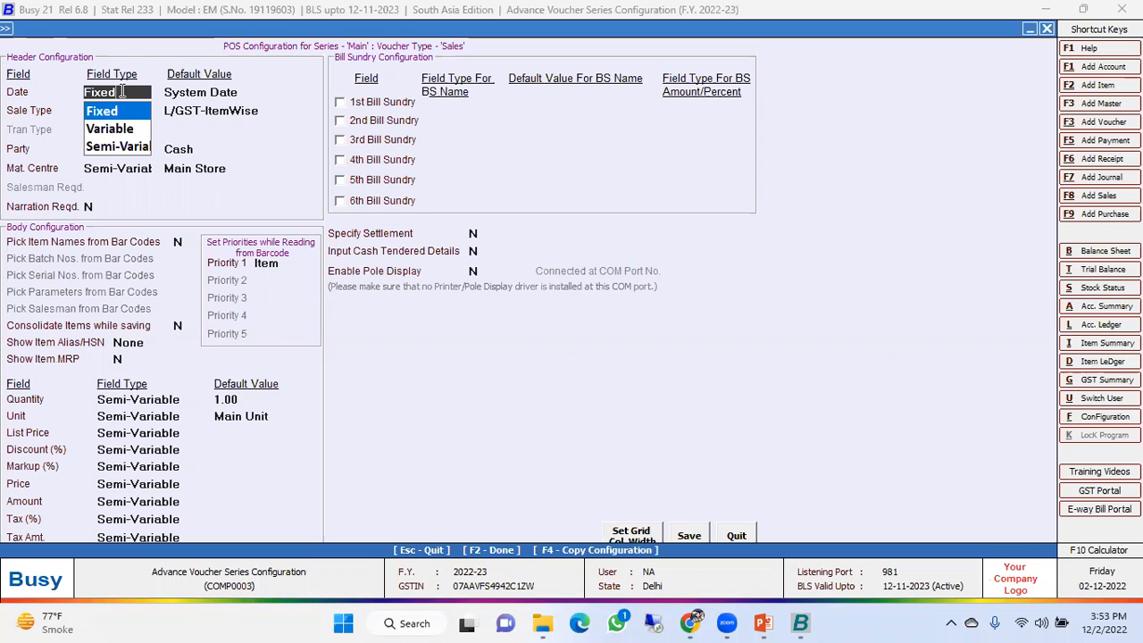
key("Down")
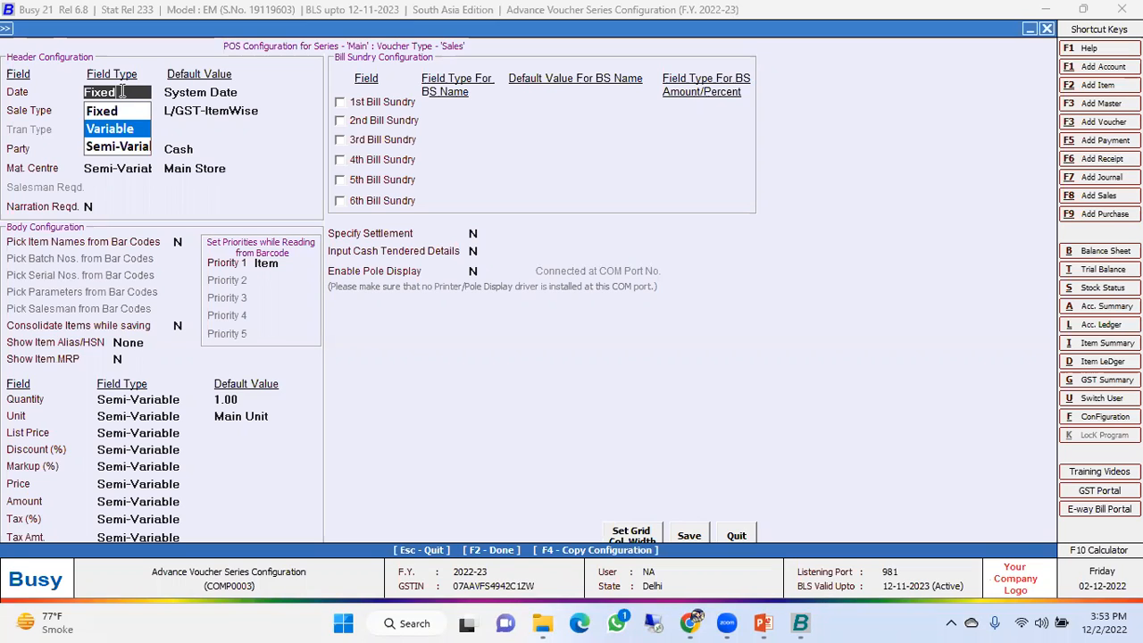
key("Down")
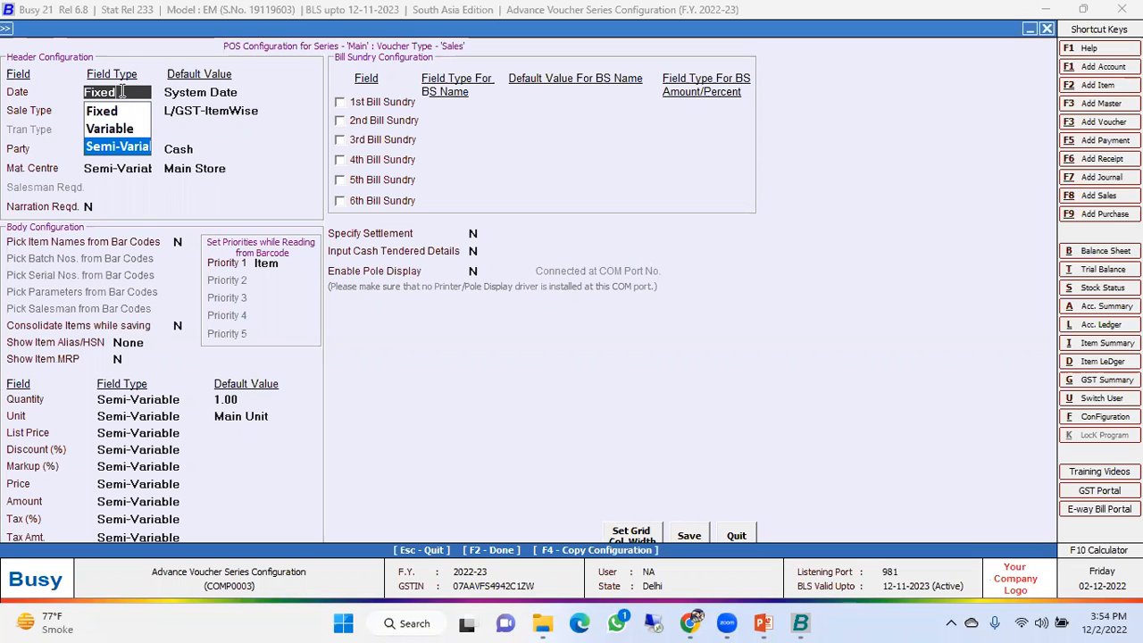
key("Up")
key("Up")
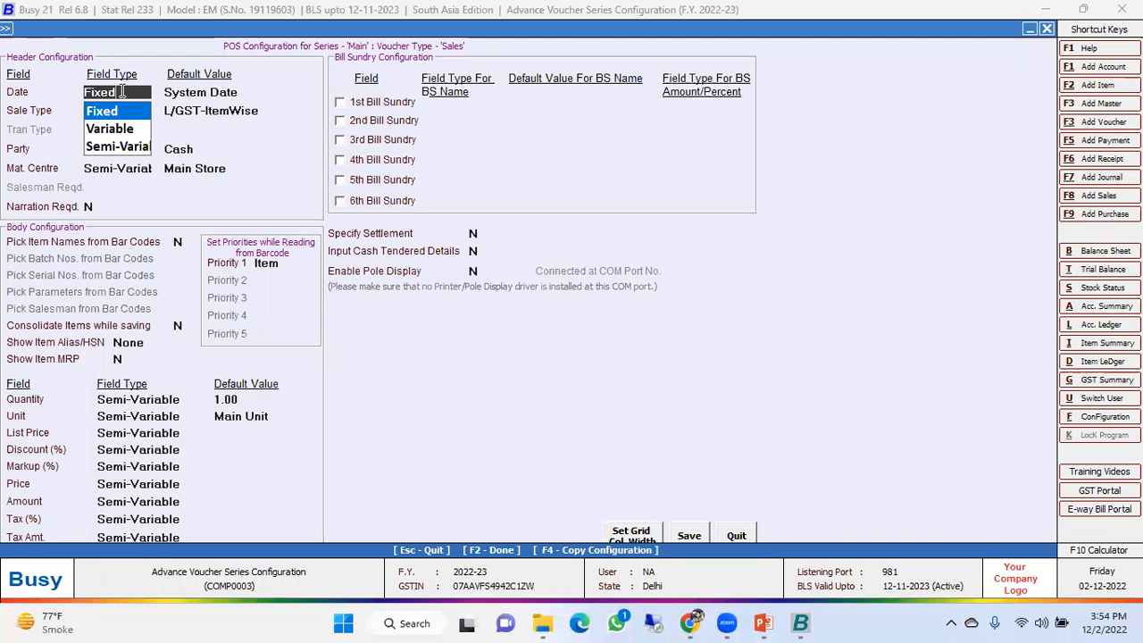
key("Down")
key("Down")
key("Up")
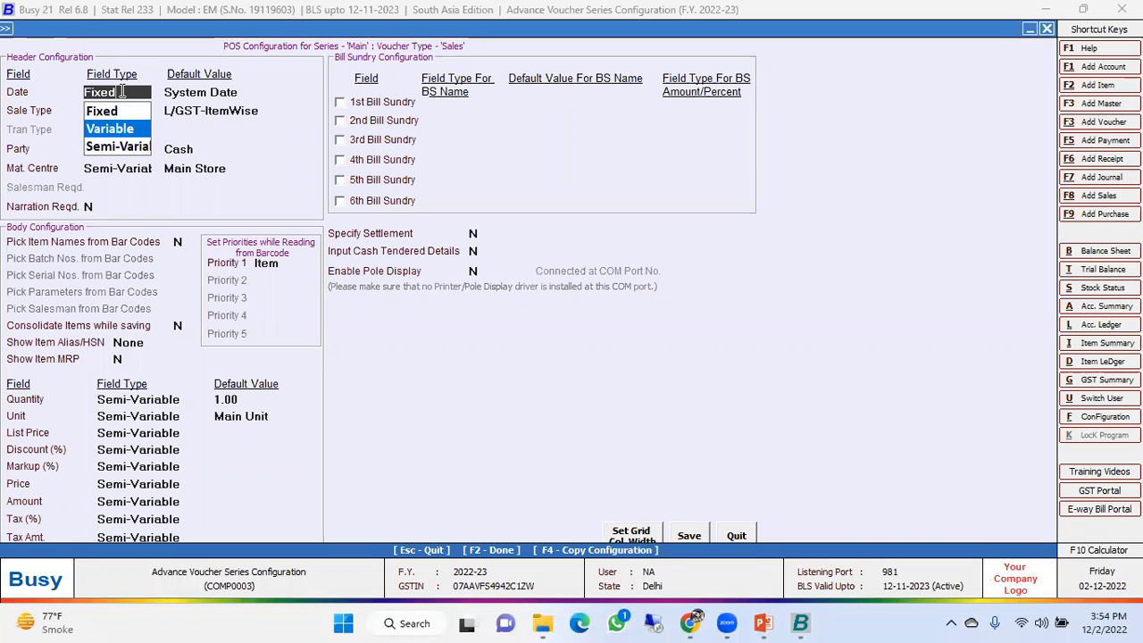
key("Down")
key("Return")
key("Return")
key("Return")
key("Return")
key("Return")
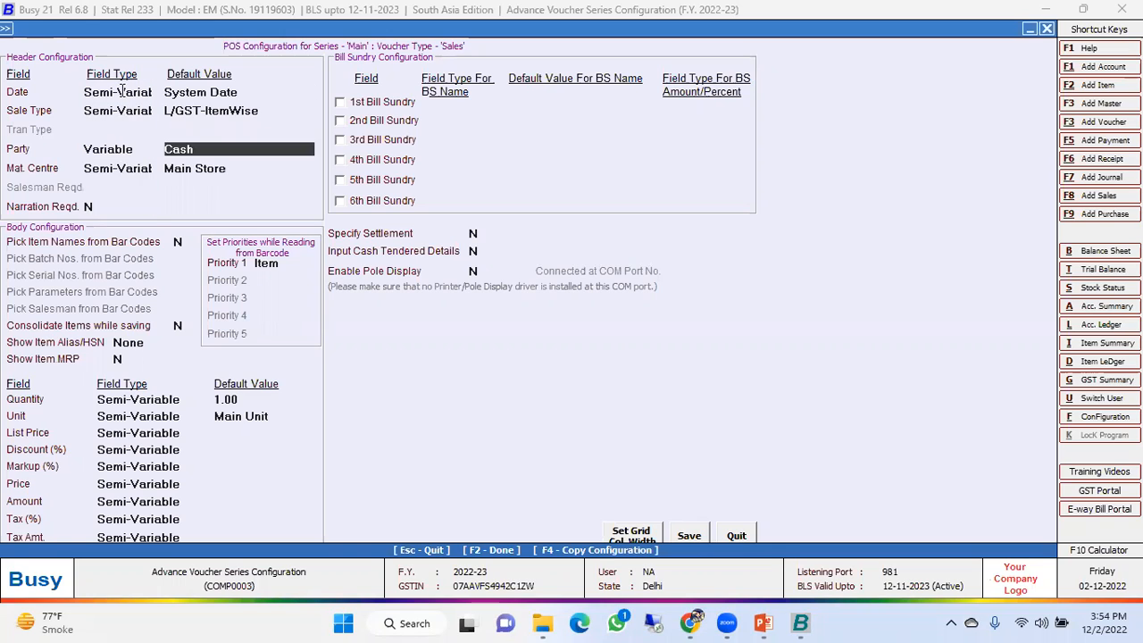
key("Return")
key("Return")
key("Return")
key("Return")
key("Return")
key("Return")
key("Return")
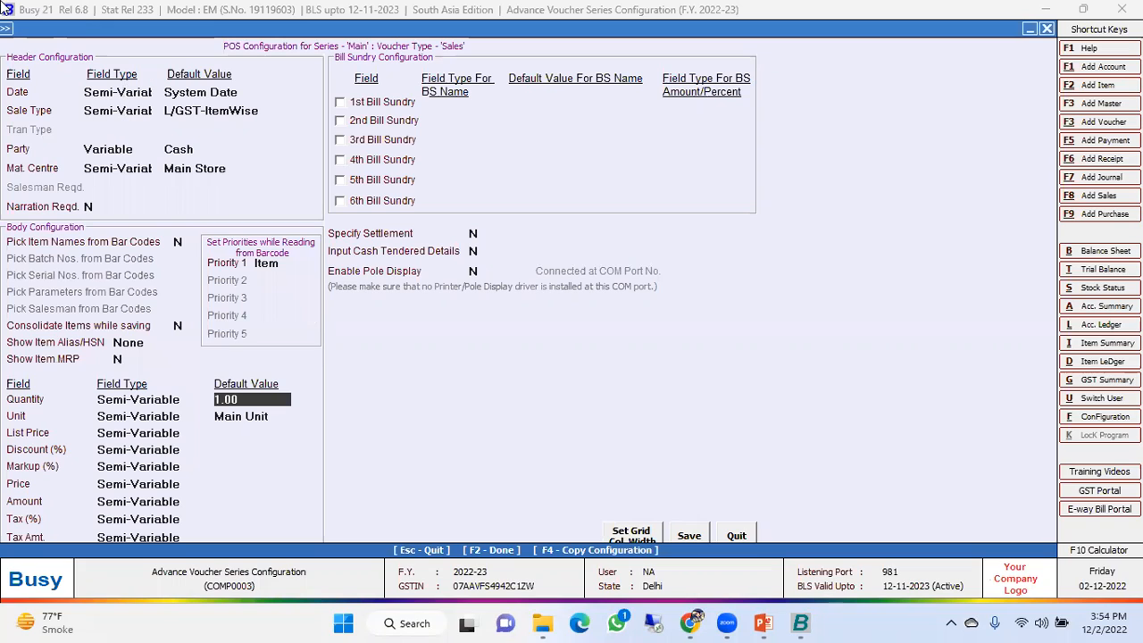
left_click(177, 242)
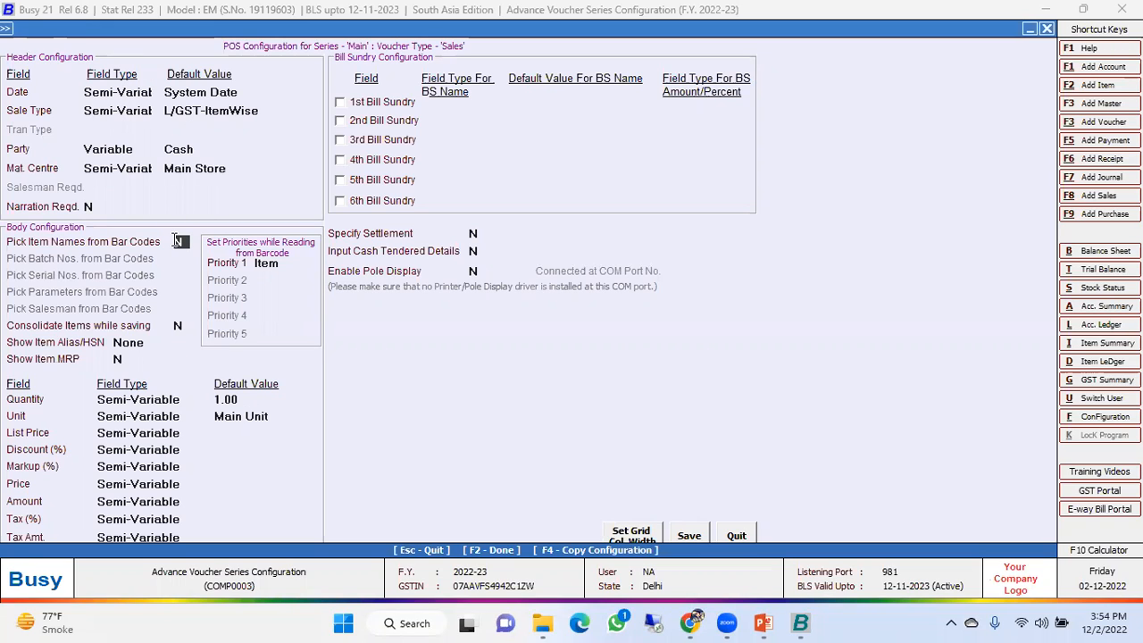
type("Y")
key("Return")
left_click(176, 241)
type("N")
left_click(147, 401)
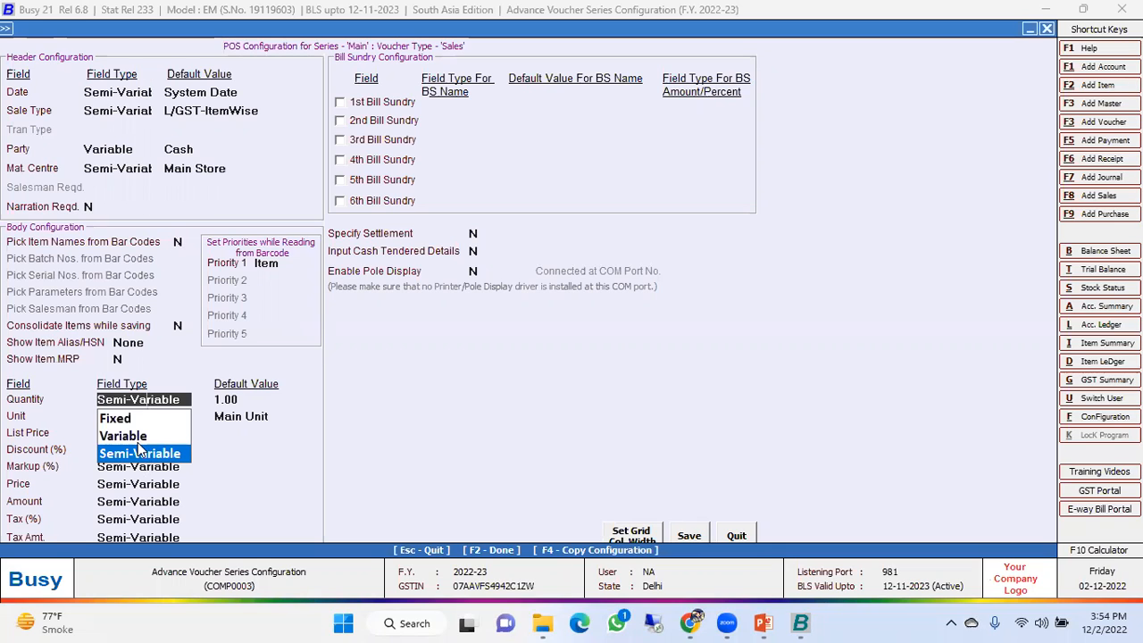
left_click(137, 451)
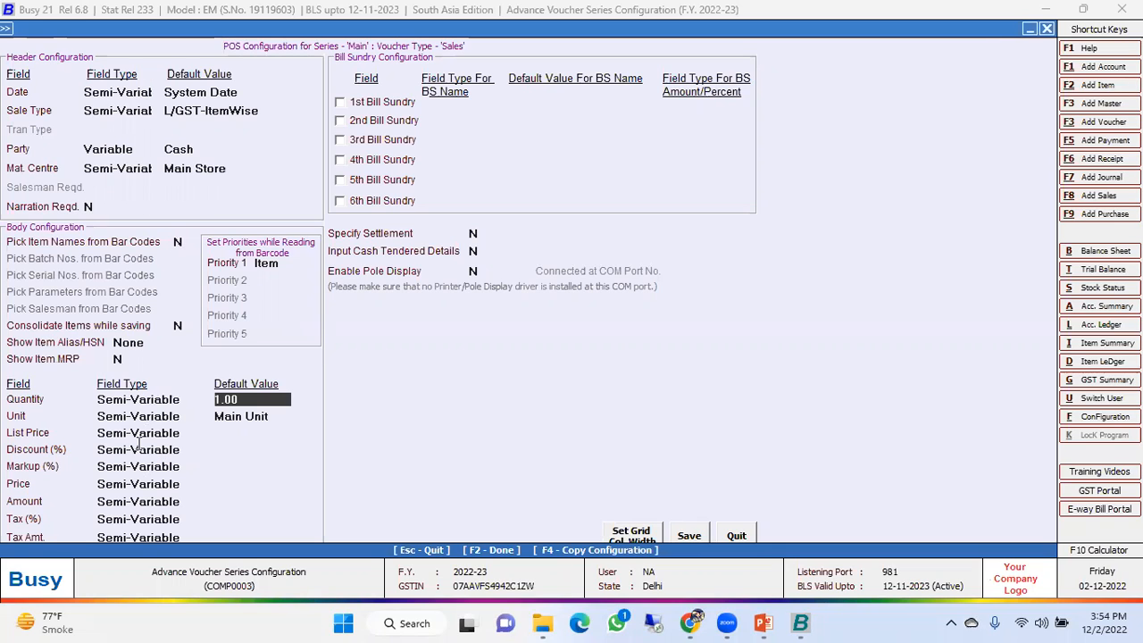
Enable the 1st Bill Sundry with name field type Variable, default value Discount and Amount/Percent field type Fixed.
left_click(382, 105)
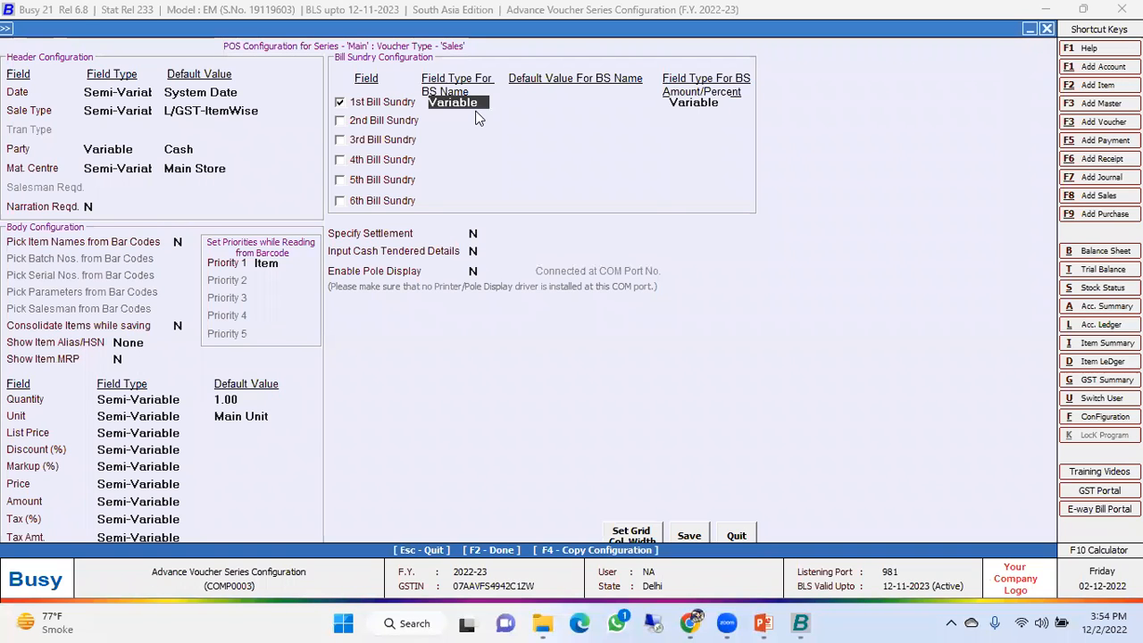
key("Return")
key("Down")
key("Down")
key("Down")
key("Down")
key("Down")
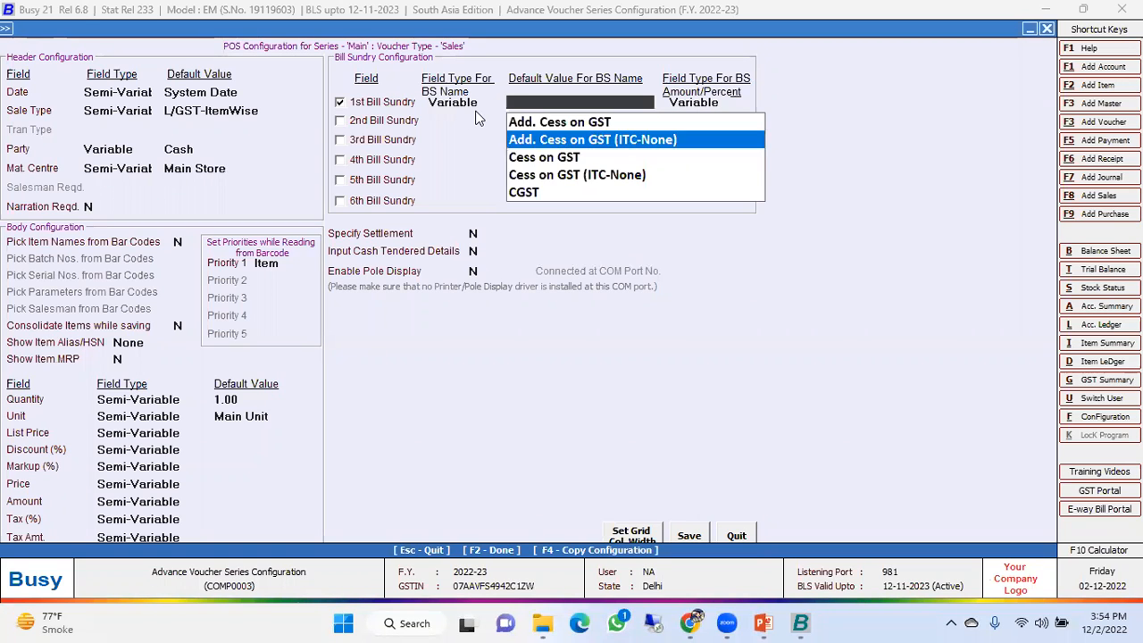
type("di")
key("Return")
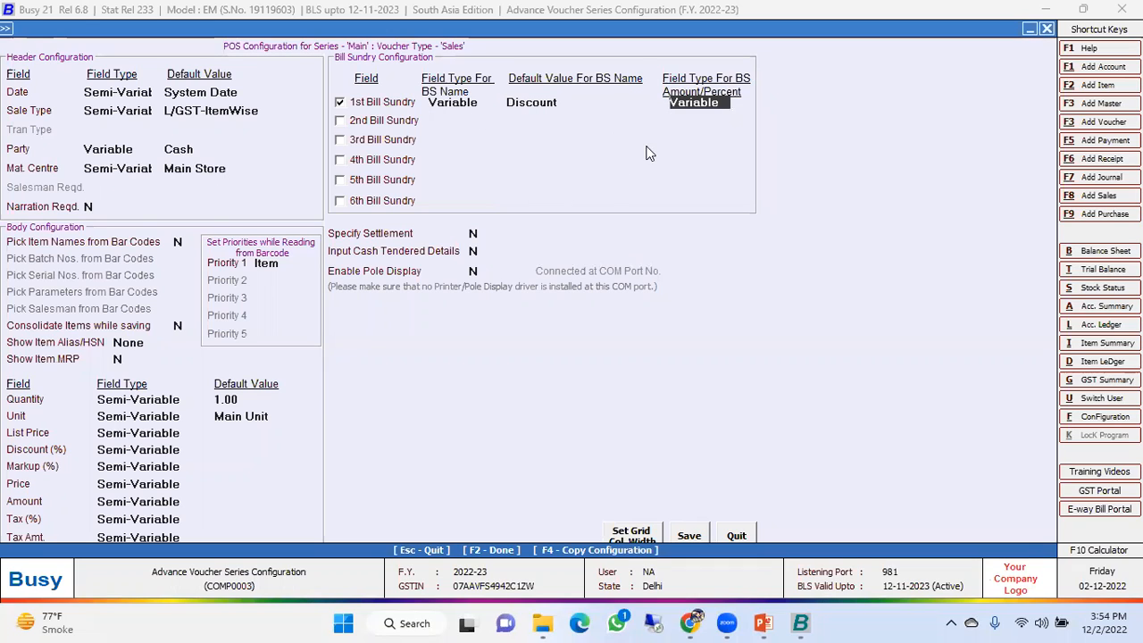
key("space")
key("Return")
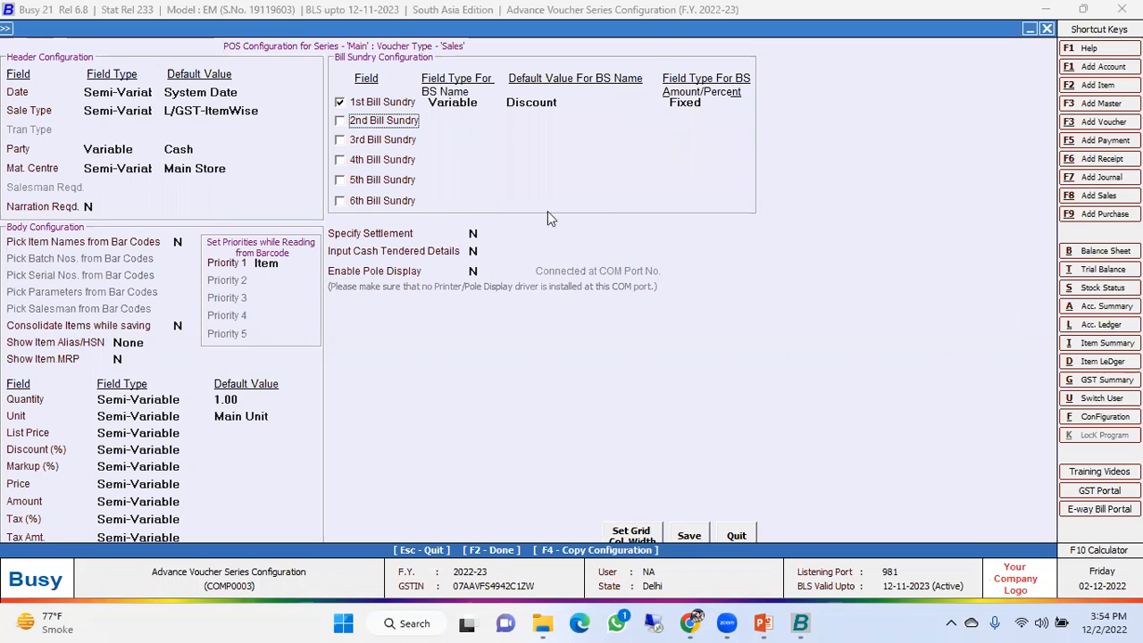
Turn on Specify Settlement (Y) and open its voucher settlement configuration.
left_click(473, 233)
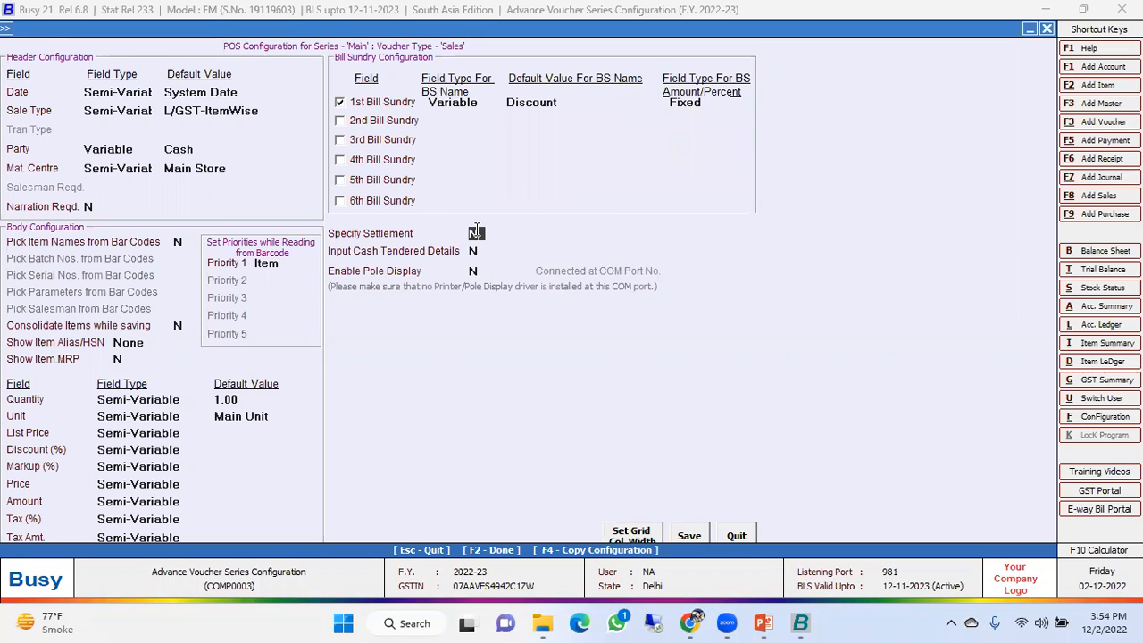
type("Y")
key("Return")
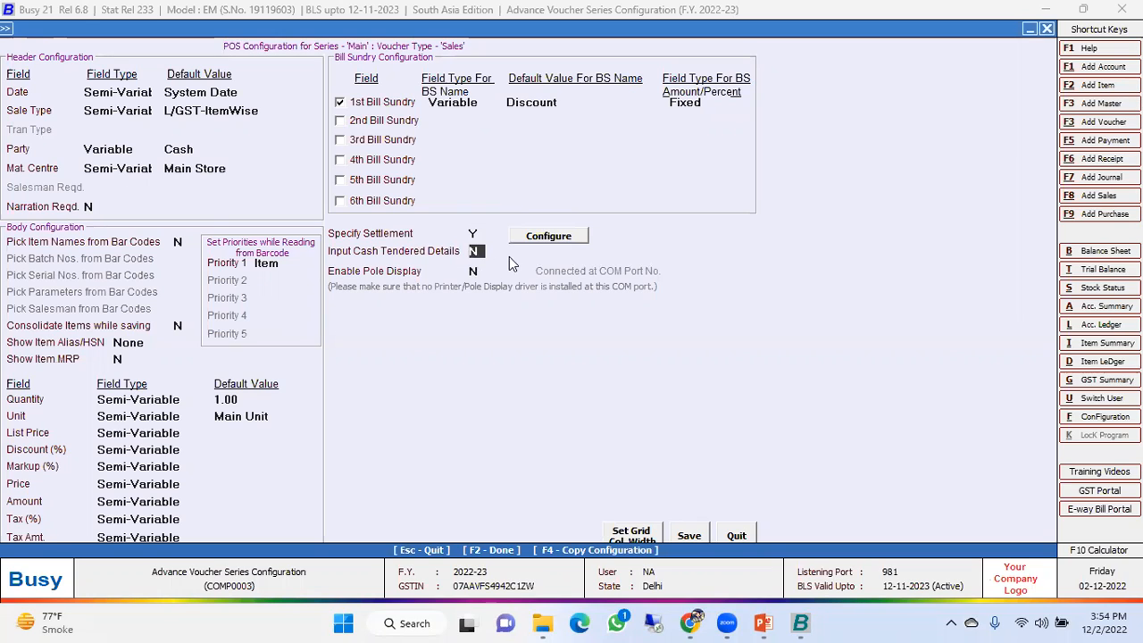
left_click(535, 237)
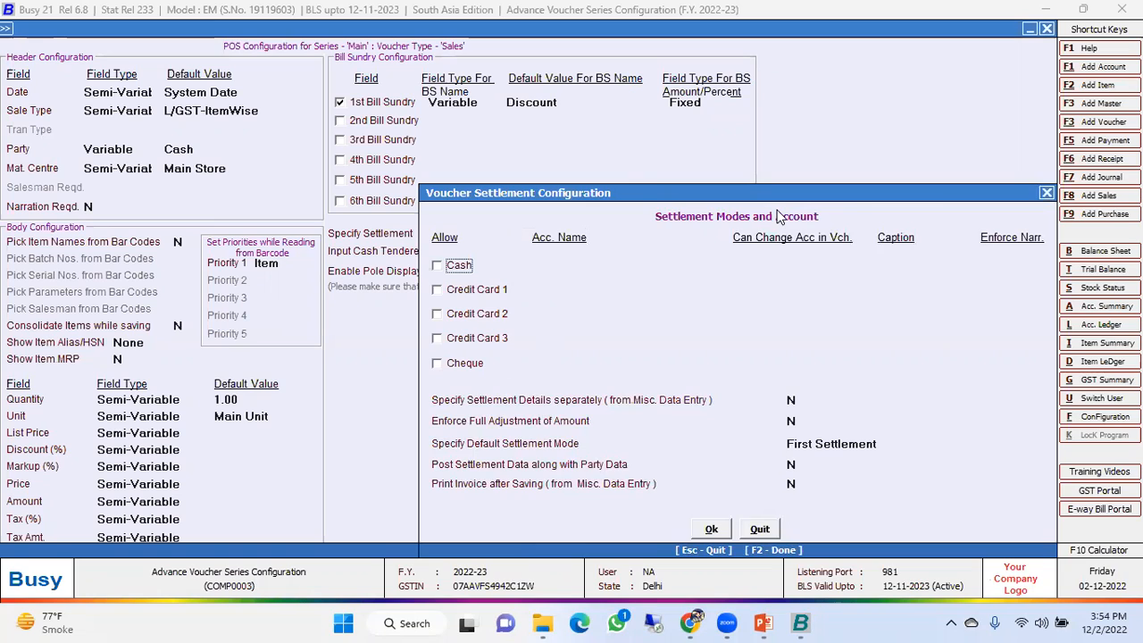
Allow the Cash settlement mode with the Cash account and the caption Cash.
left_click(459, 266)
type("cash")
key("Return")
key("Return")
type("cash")
key("Return")
key("Return")
Allow Credit Card 1 with the HDFC Bank Ltd. account and the caption Bank, and confirm the settlement configuration.
key("space")
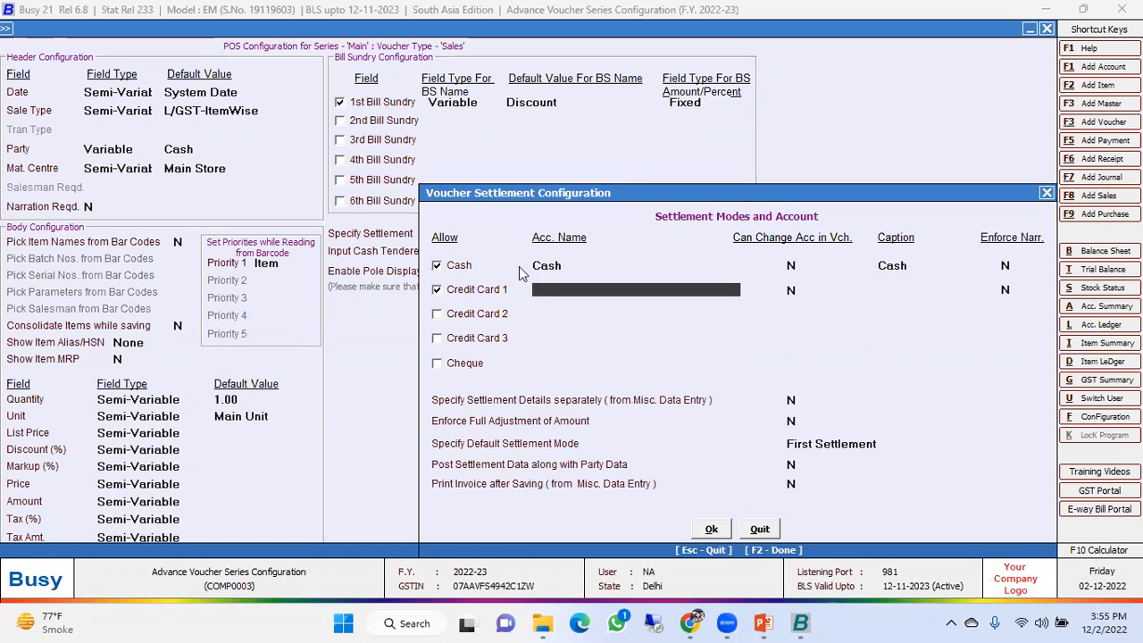
type("bank")
key("Down")
key("Return")
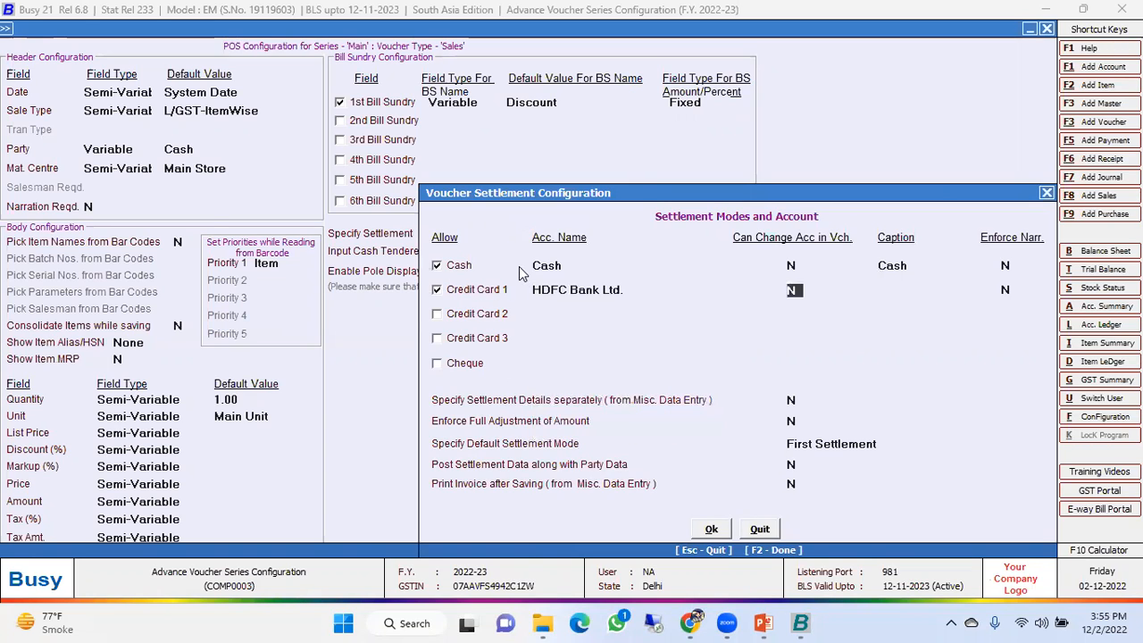
key("Return")
type("bank")
key("Return")
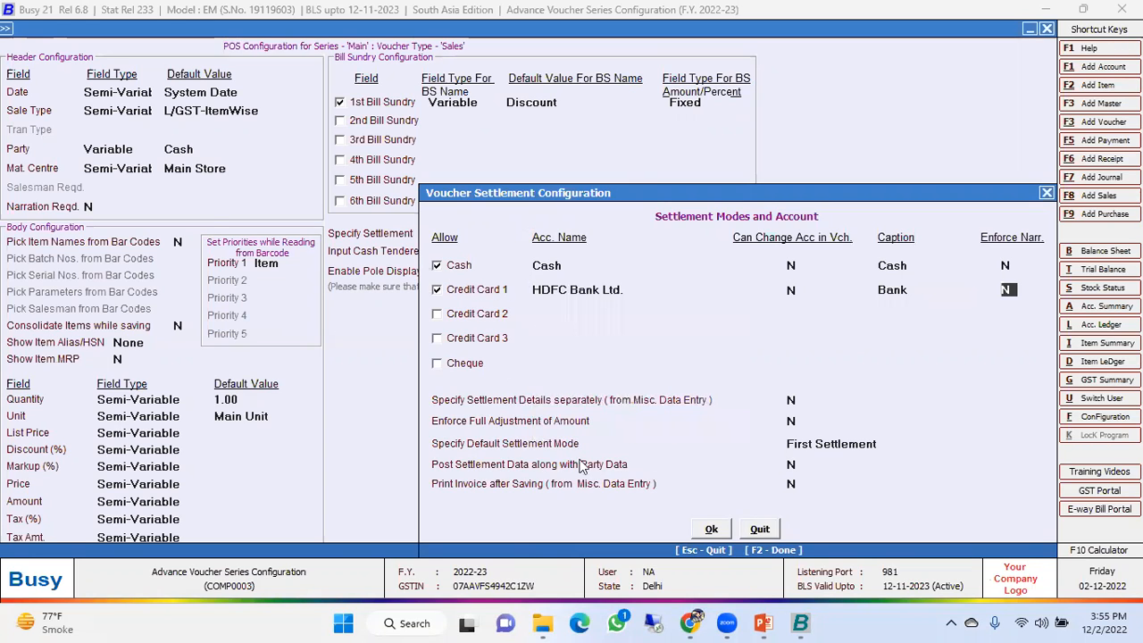
left_click(712, 530)
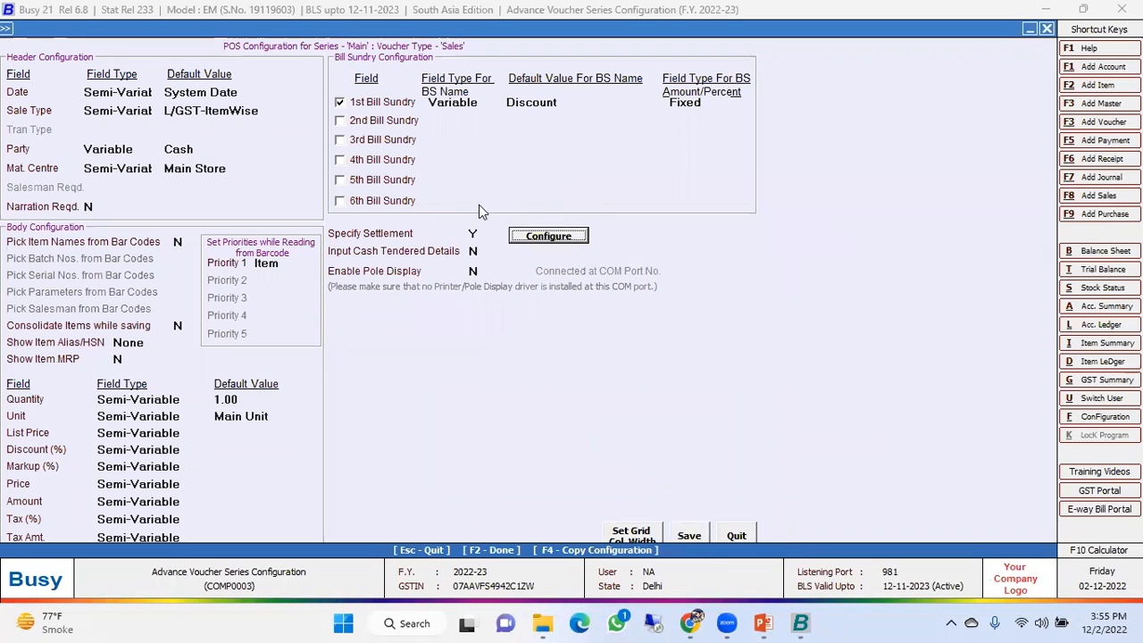
Turn on Input Cash Tendered Details (Y) in the POS configuration.
left_click(473, 250)
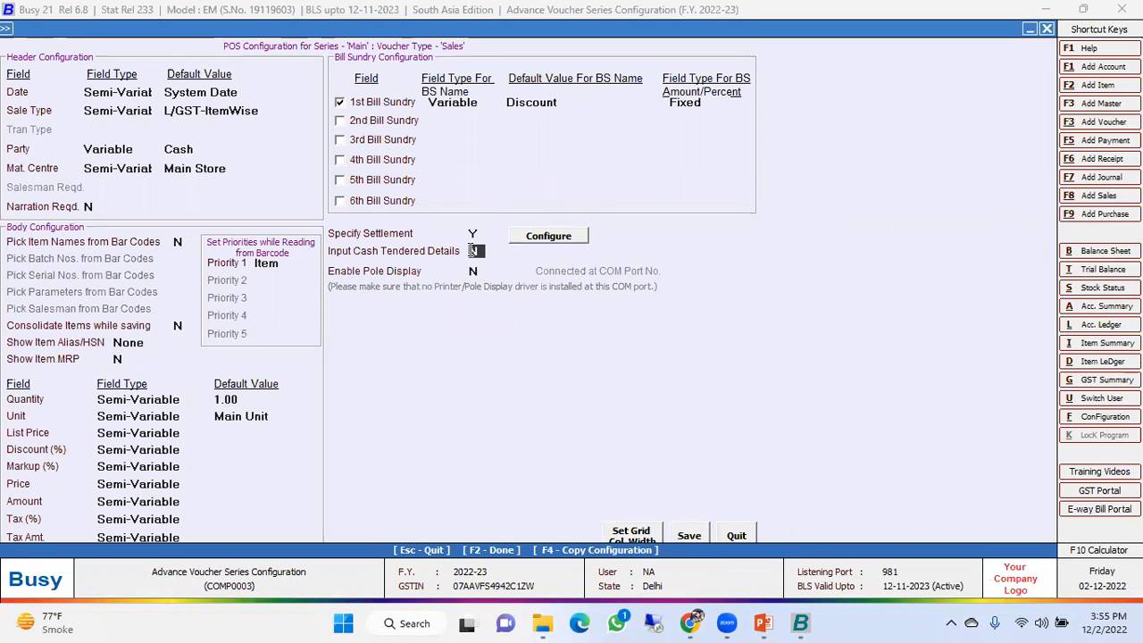
type("Y")
left_click(476, 271)
type("Y")
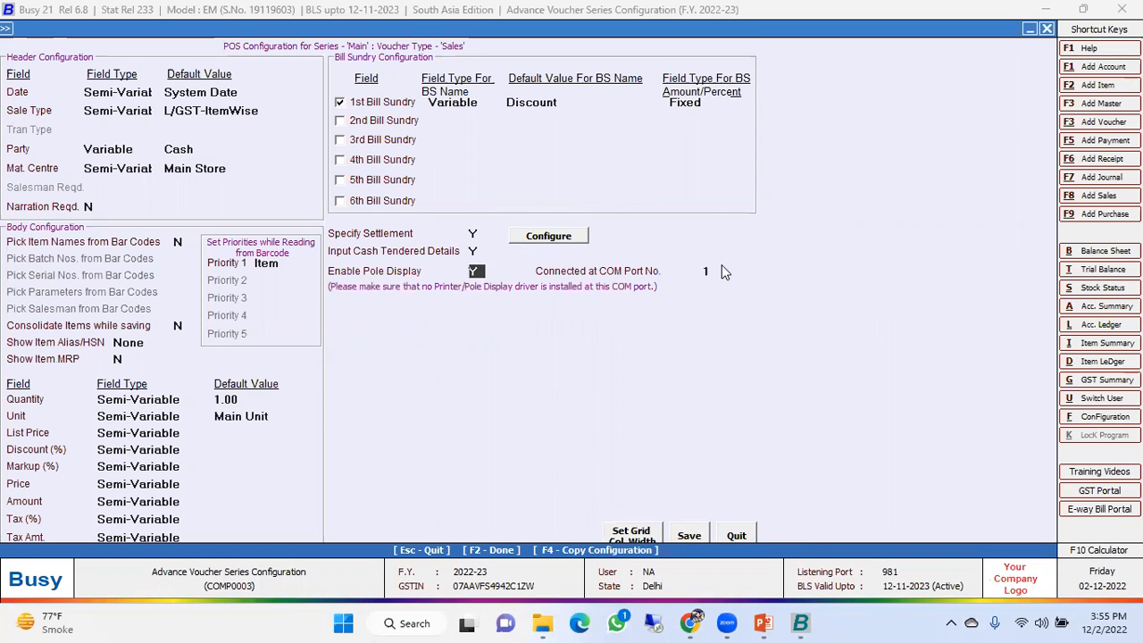
left_click(720, 270)
left_click(474, 268)
type("N")
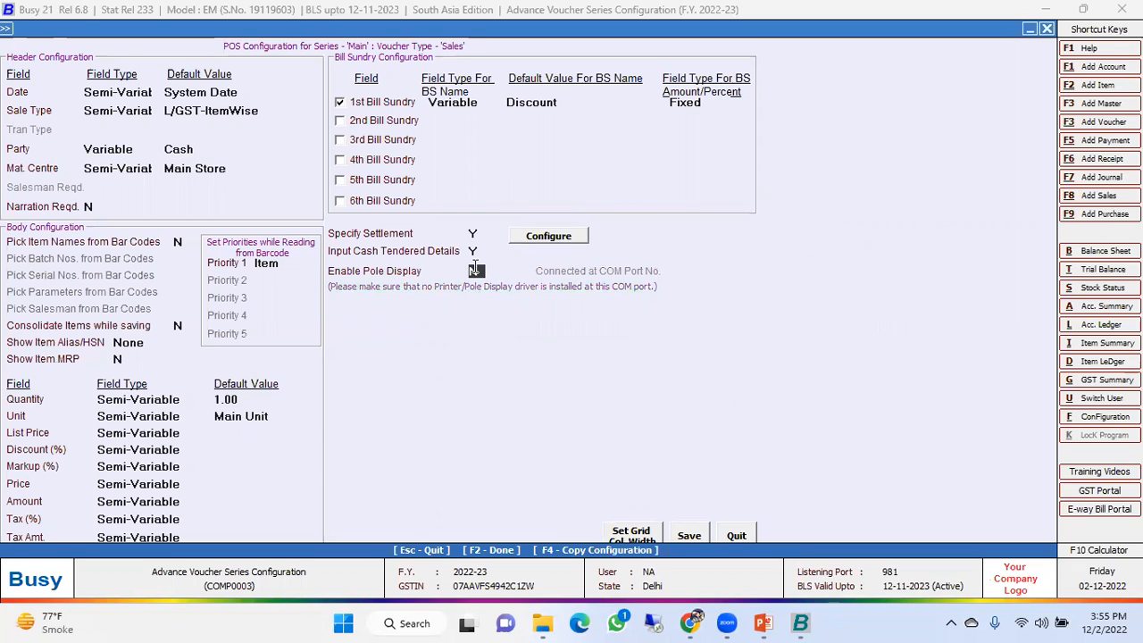
Review the column width settings of the POS item grid and close them without changes.
left_click(625, 536)
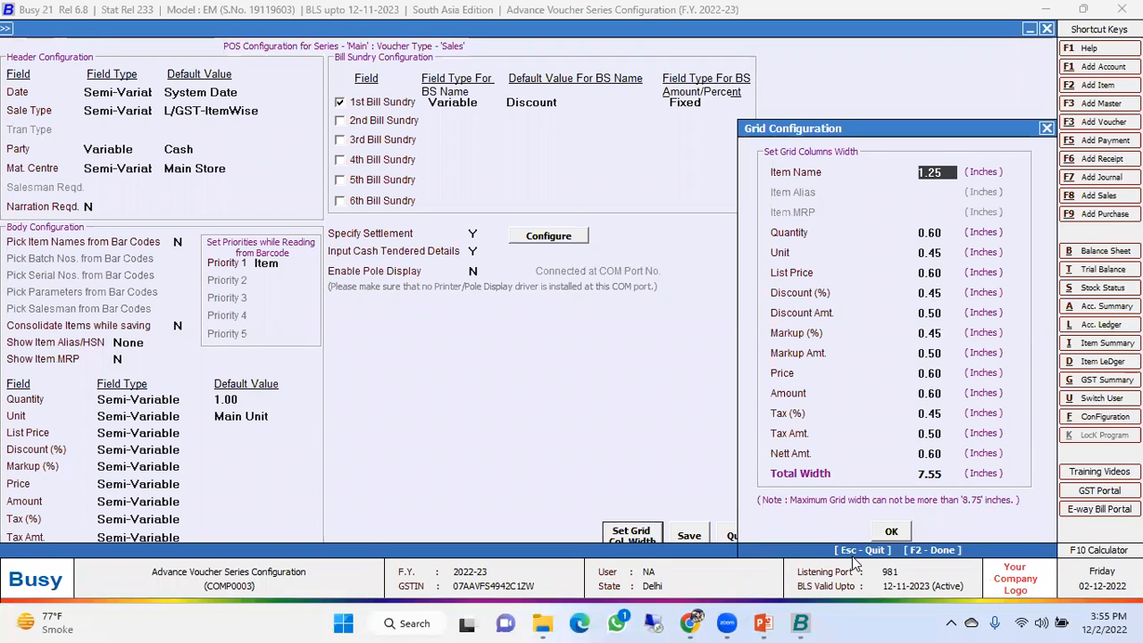
key("Return")
key("Escape")
key("Escape")
key("Right")
key("Return")
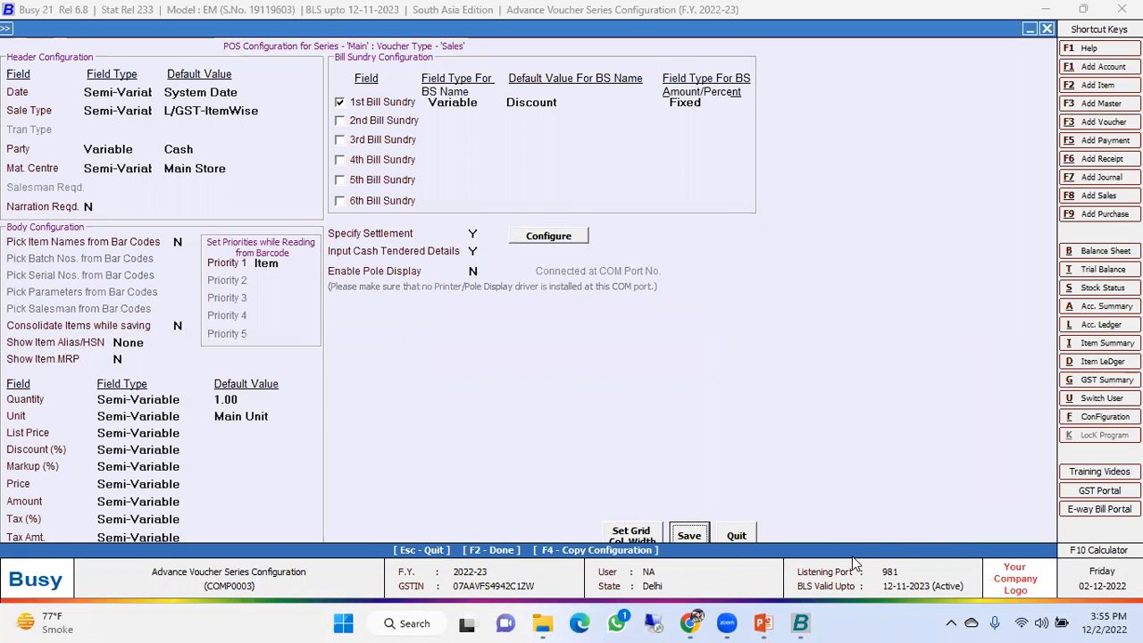
Try to save the POS configuration.
left_click(699, 533)
key("Return")
left_click(699, 533)
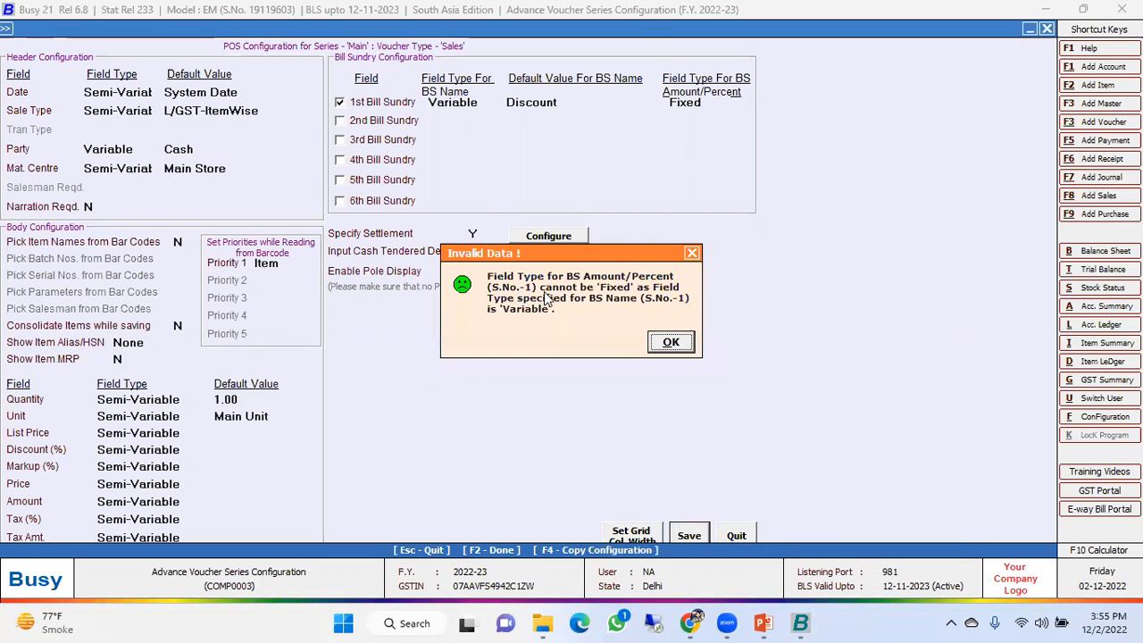
left_click(661, 348)
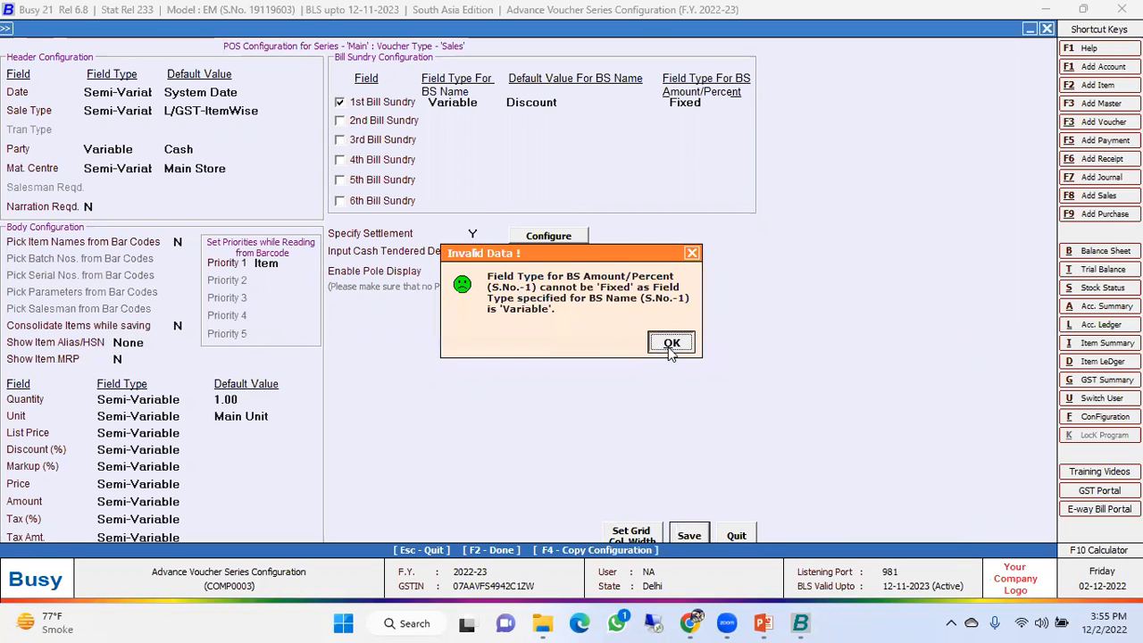
Set the 1st Bill Sundry's Amount/Percent field type to Variable and save the POS configuration.
left_click(678, 102)
key("space")
key("Down")
key("Return")
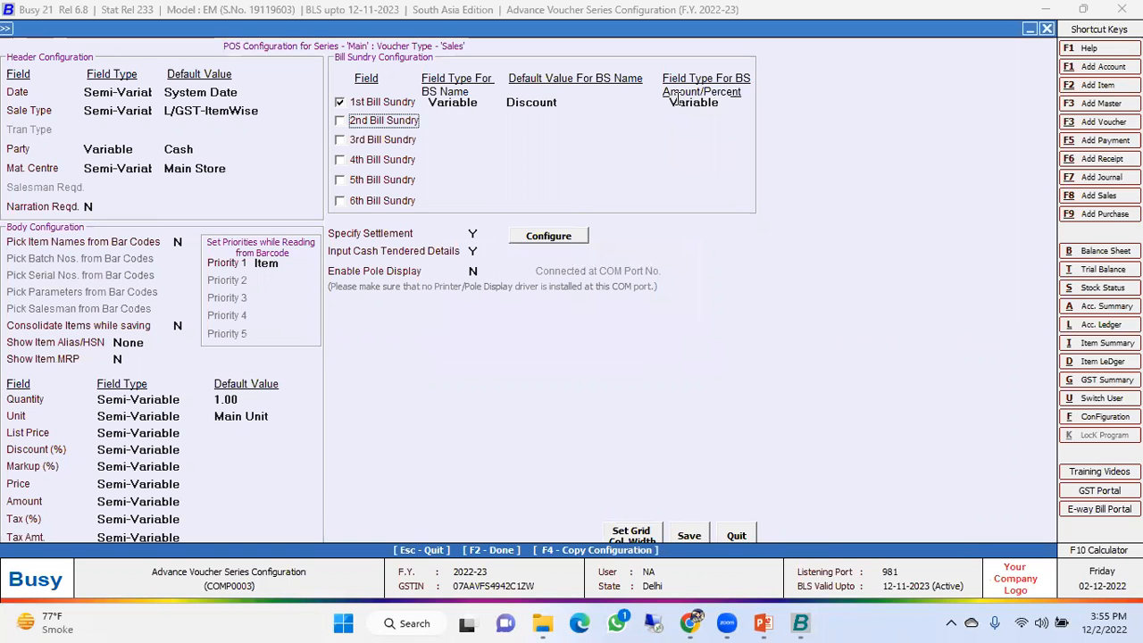
left_click(688, 532)
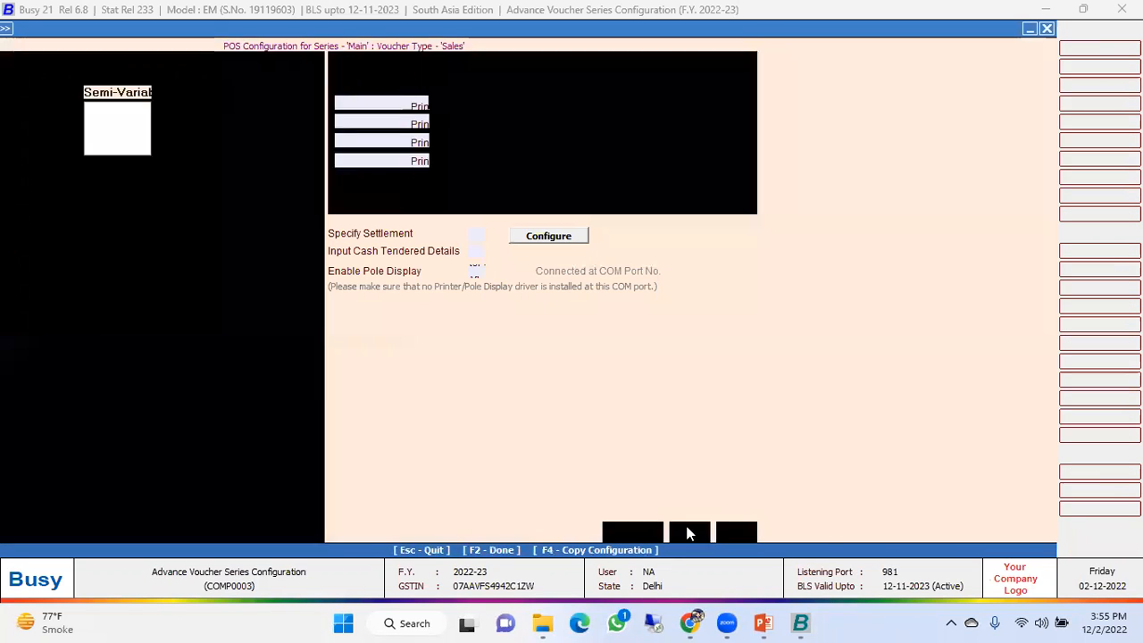
Save the Sales Main voucher series configuration and go back to the available transaction types.
left_click(671, 513)
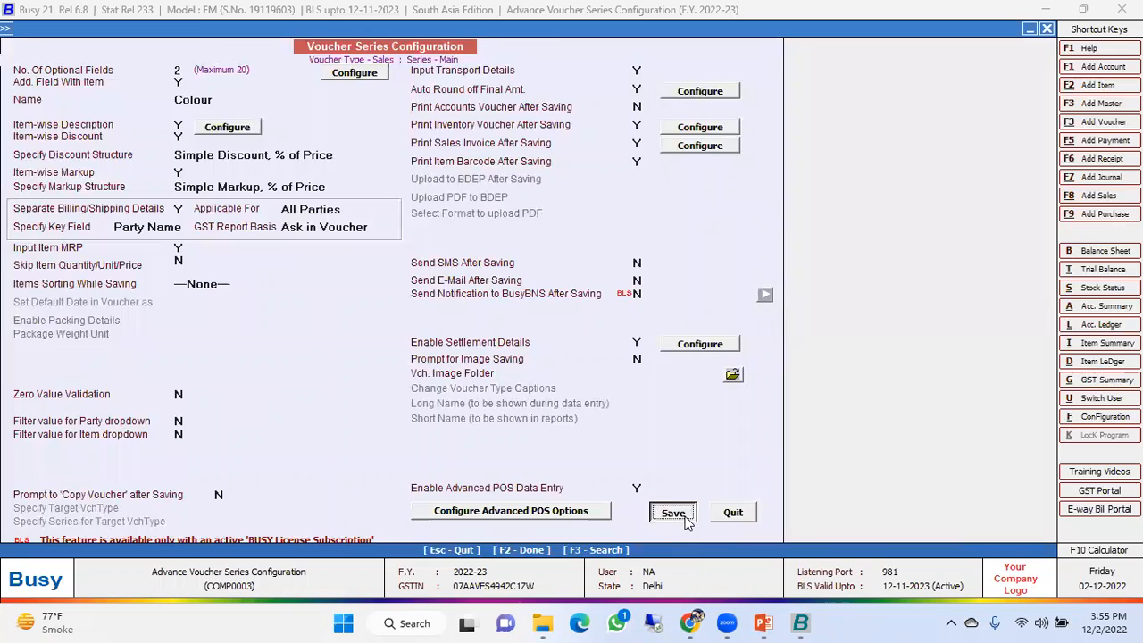
key("Escape")
key("Escape")
key("Right")
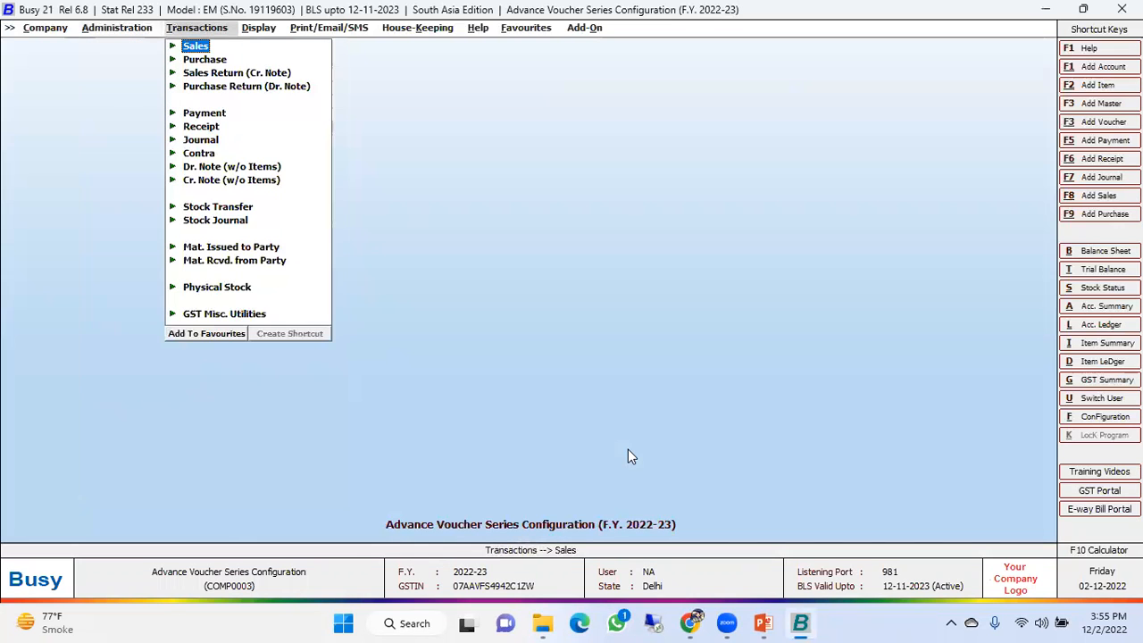
Start a new sales voucher in the Main series for the party Business Standard Pvt. Ltd., keeping the default header details.
key("Return")
key("Return")
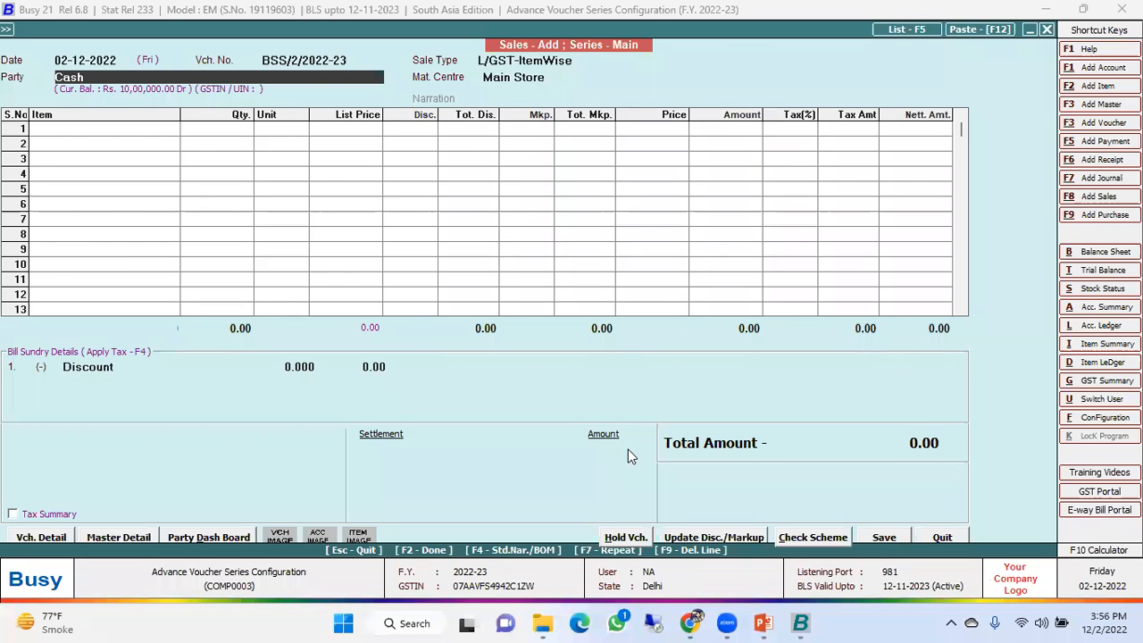
key("space")
key("Down")
key("Down")
key("Down")
key("Up")
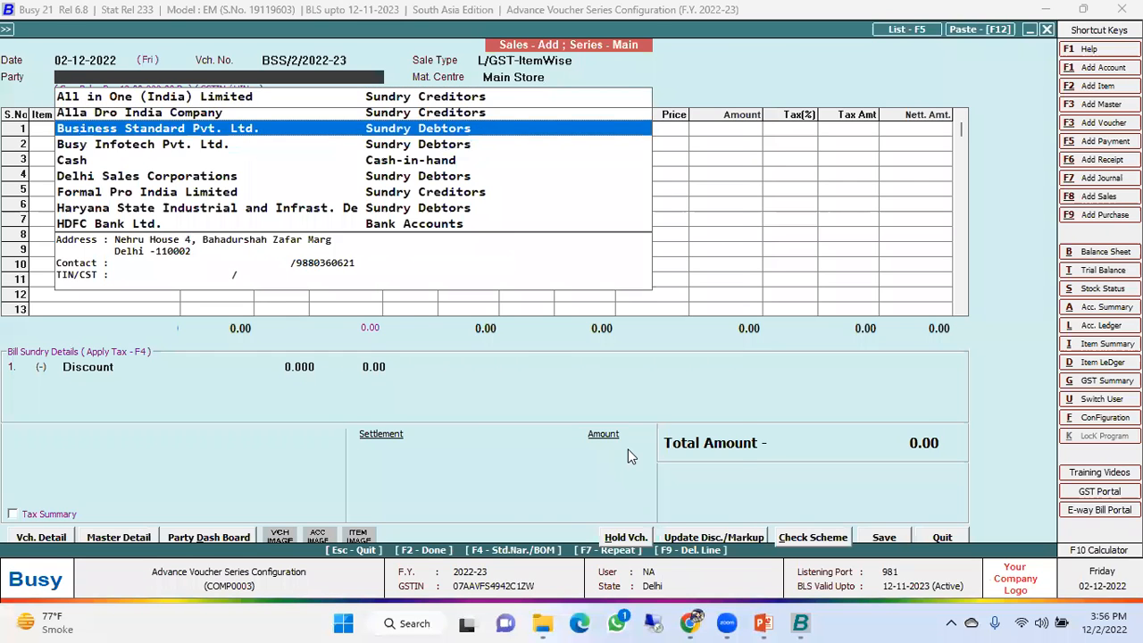
key("Return")
key("Return")
key("Return")
key("Return")
key("Return")
key("Return")
key("Return")
key("Return")
key("Return")
key("Return")
key("Return")
key("Return")
key("Return")
key("Return")
key("Return")
Add one piece of L.G. Refrigerator Double Door as the first item at its default list price.
key("space")
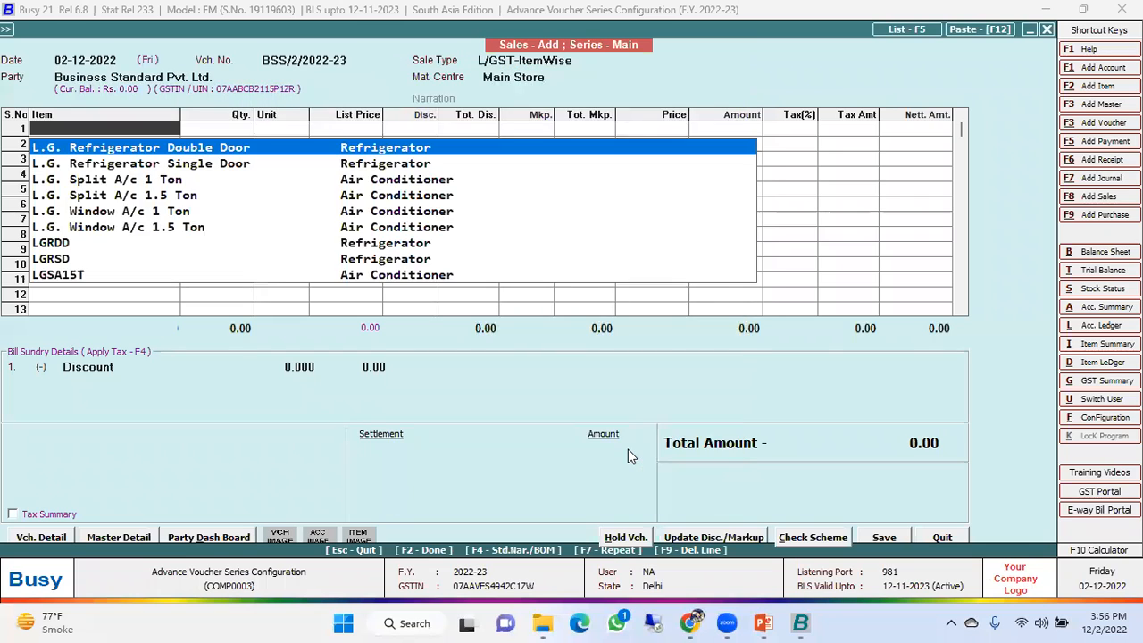
key("Return")
key("Return")
key("Return")
key("Return")
key("Return")
key("Return")
key("Return")
key("Left")
key("Return")
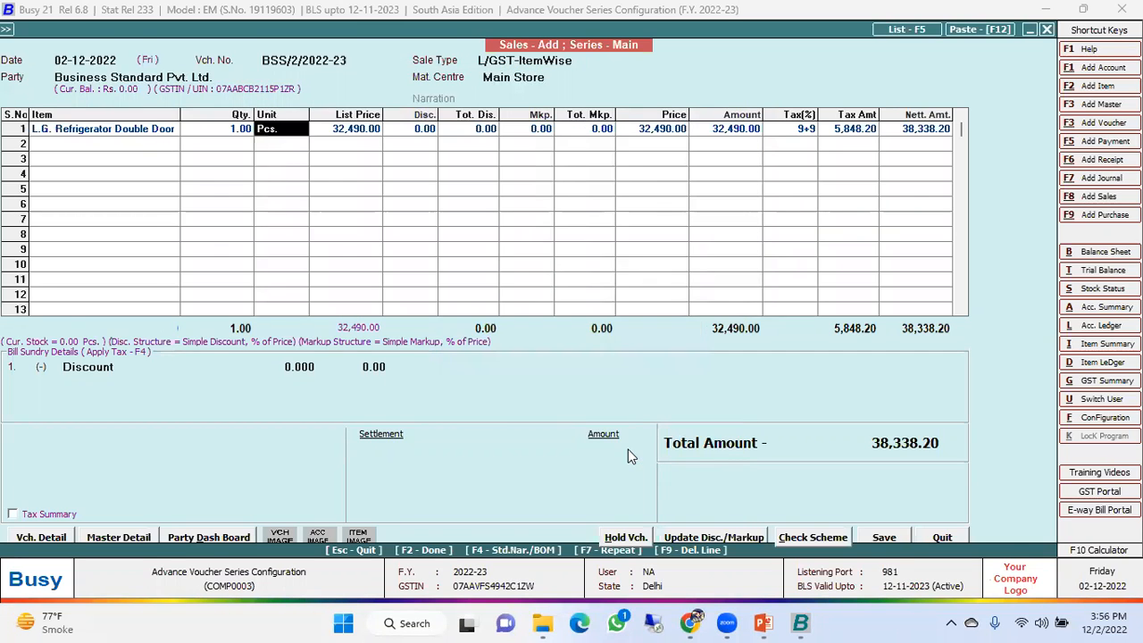
key("Return")
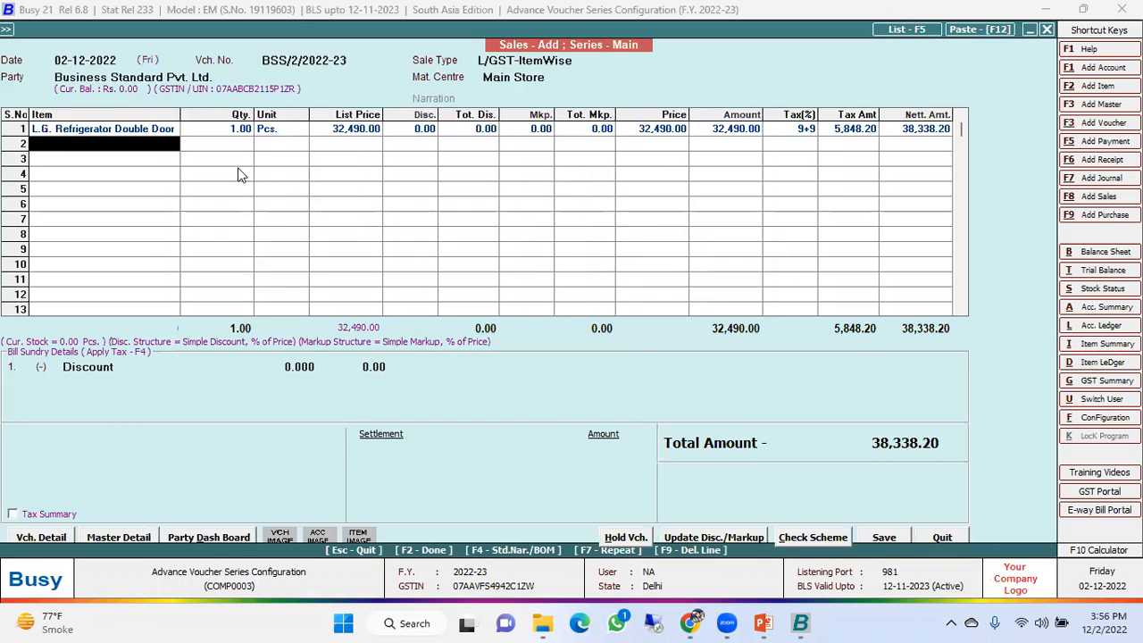
Add one piece of L.G. Refrigerator Single Door as the second item, accepting its default M.R.P. and price.
key("Return")
key("Down")
key("Return")
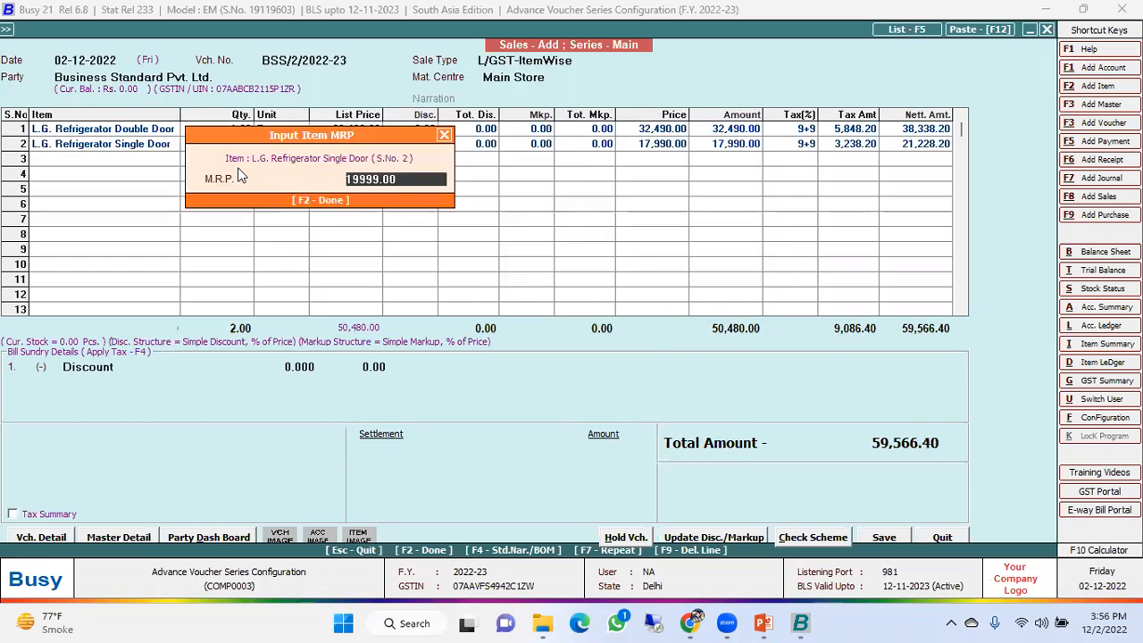
key("Return")
key("Return")
key("Return")
key("Return")
key("Return")
key("Return")
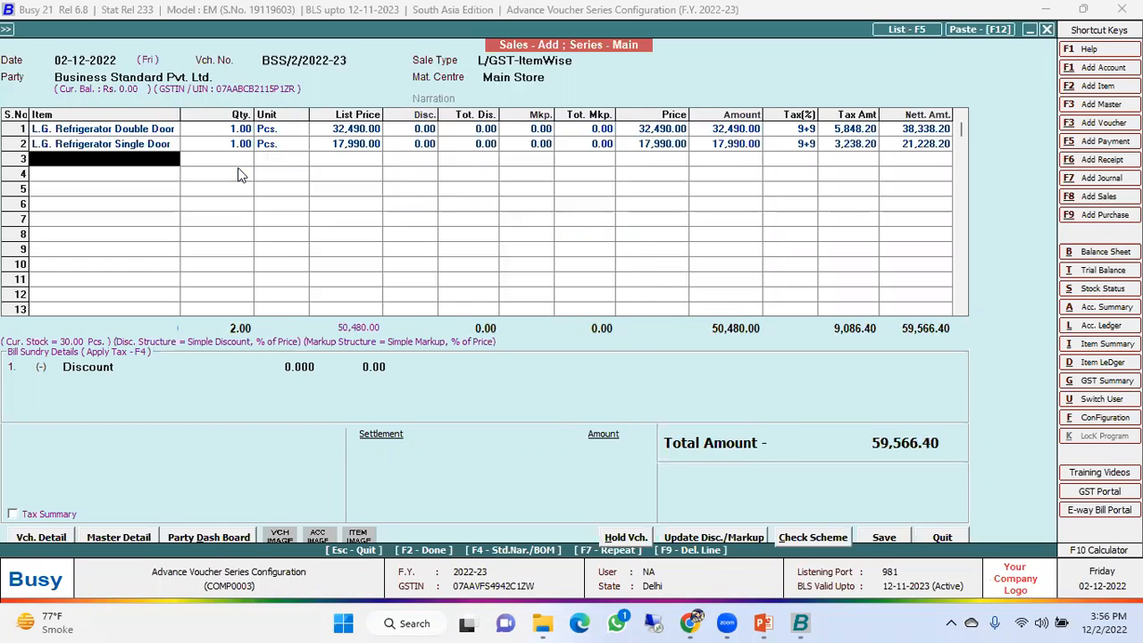
Save the voucher with the optional fields at their defaults, the rounding-off bill sundry added and the full amount settled in Cash.
left_click(884, 536)
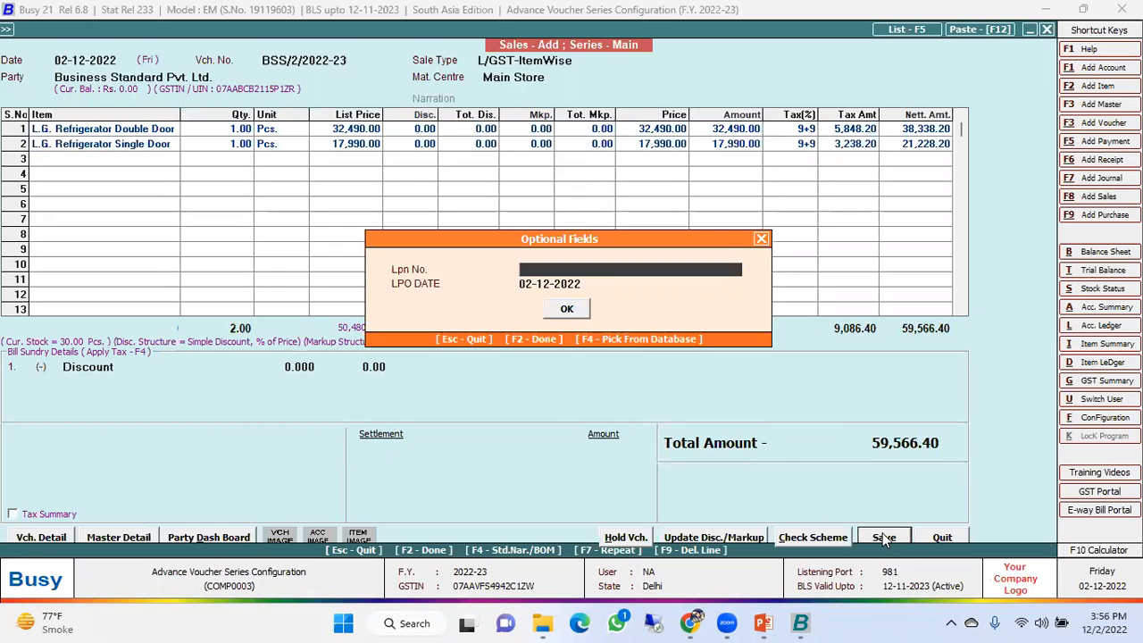
key("Return")
key("Return")
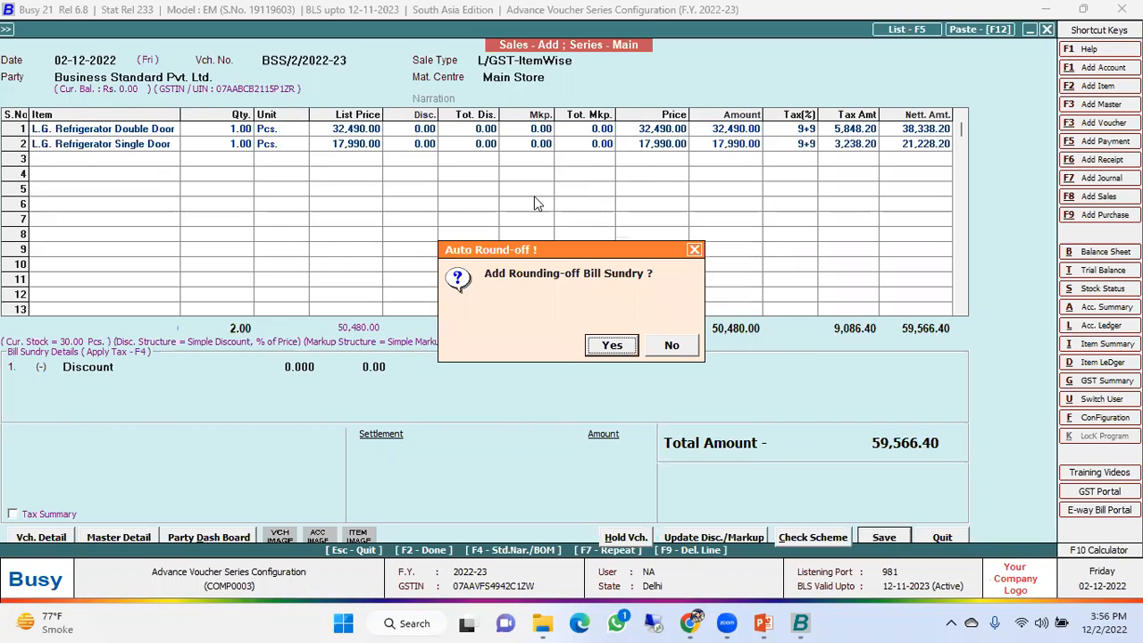
key("Return")
key("Return")
key("Return")
key("Return")
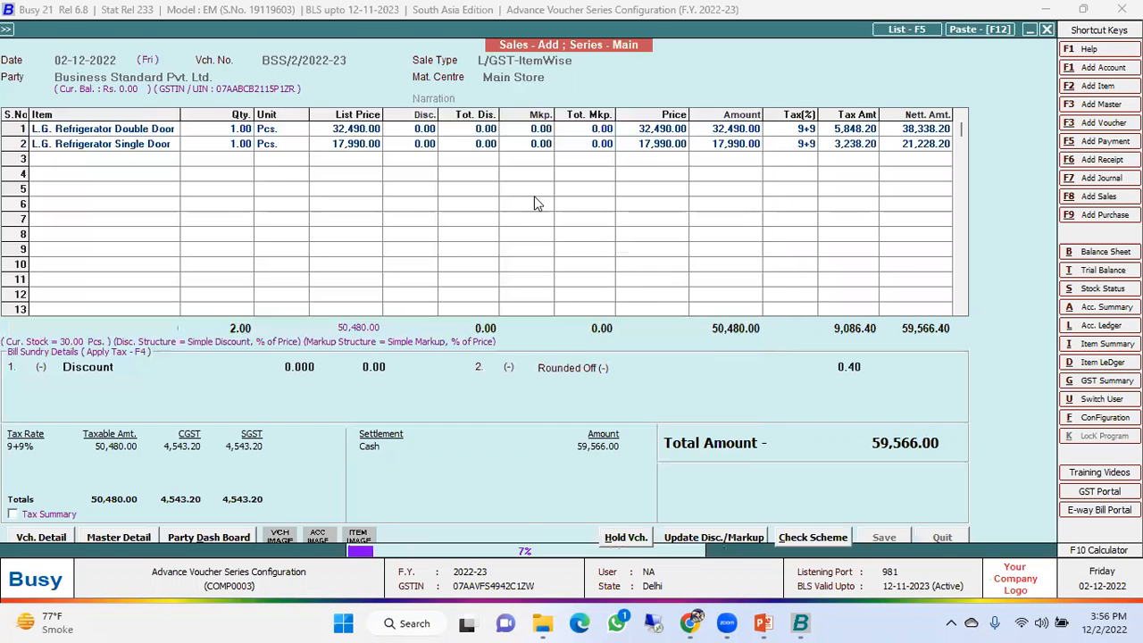
Leave the invoice printing options without printing and return to a blank sales voucher.
key("Return")
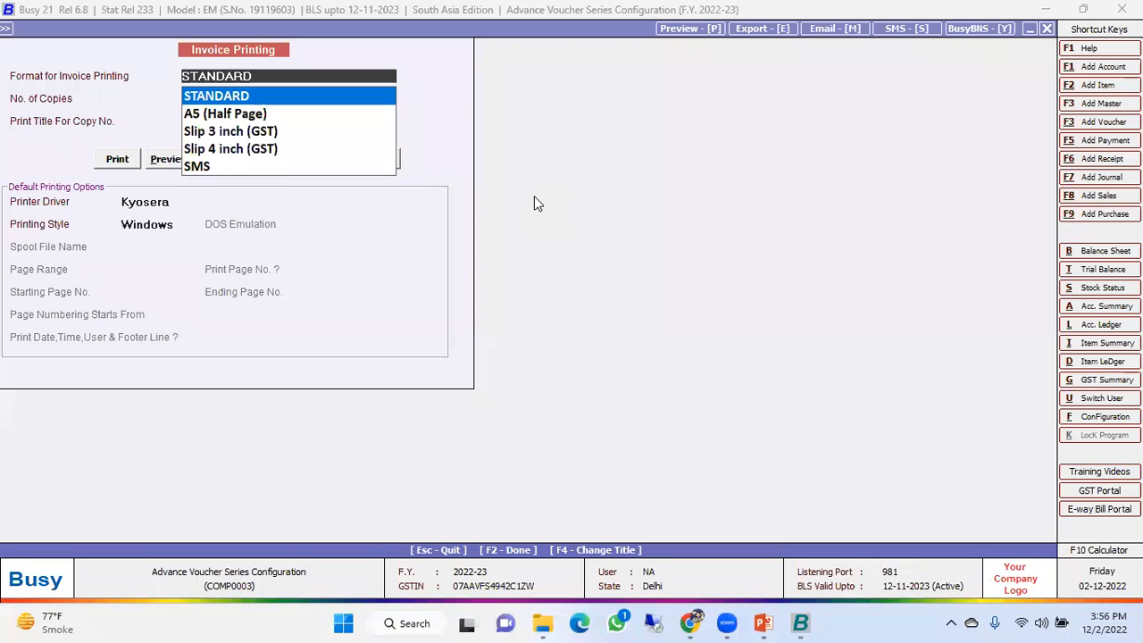
key("Return")
key("Escape")
key("n")
key("n")
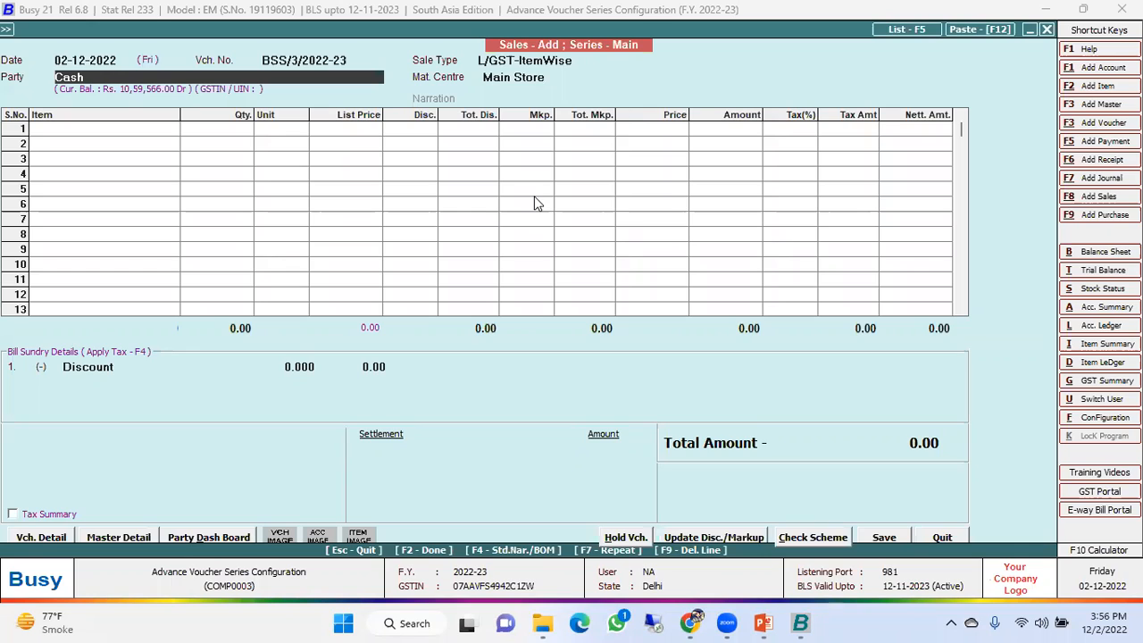
Switch to the running PowerPoint slide show and advance to the Q&A slide's answer to "What is POS?".
mouse_move(761, 623)
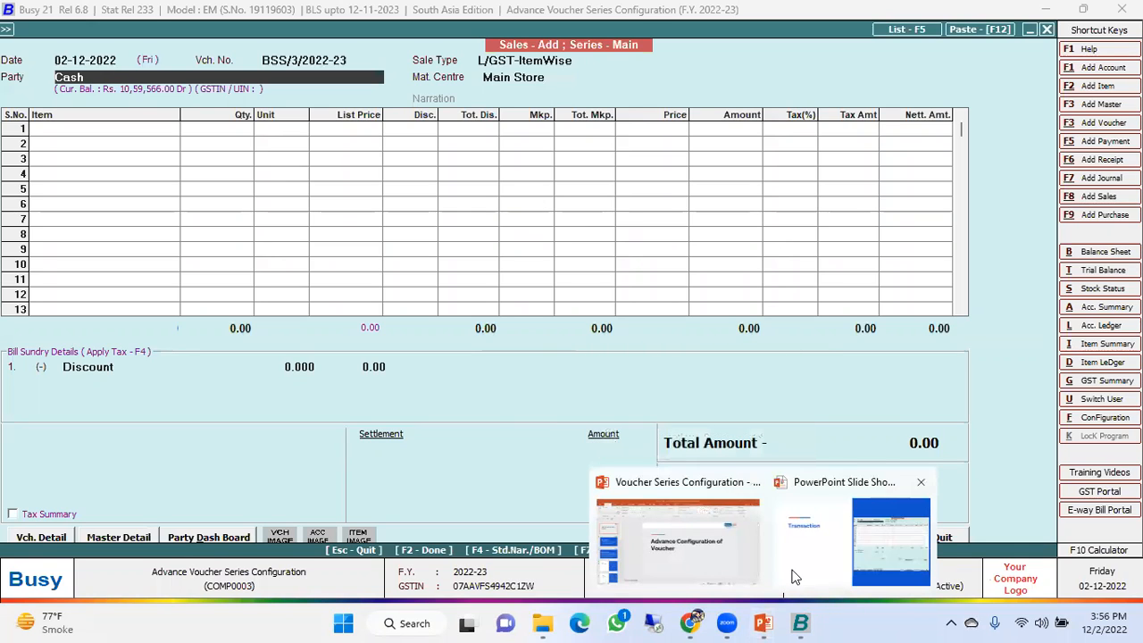
left_click(712, 569)
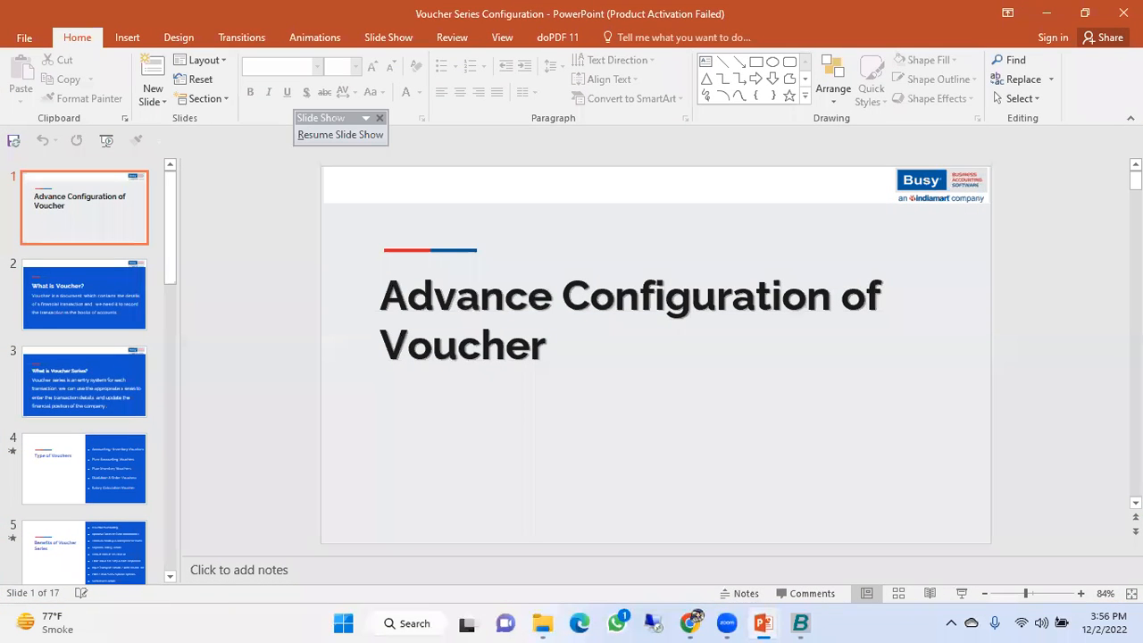
mouse_move(762, 623)
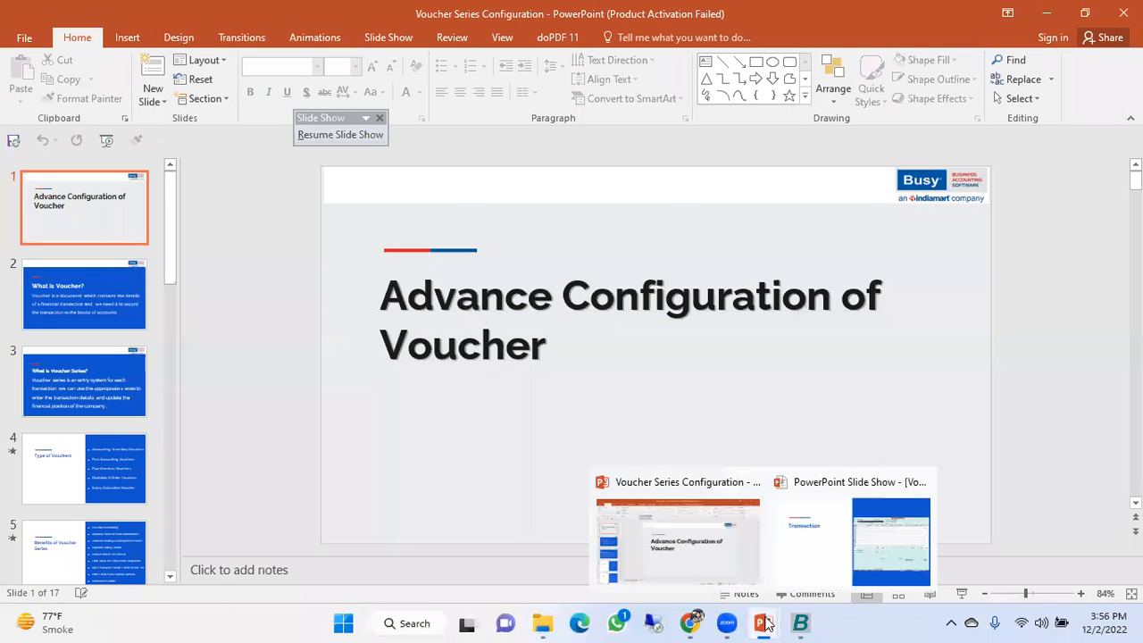
left_click(825, 549)
left_click(747, 295)
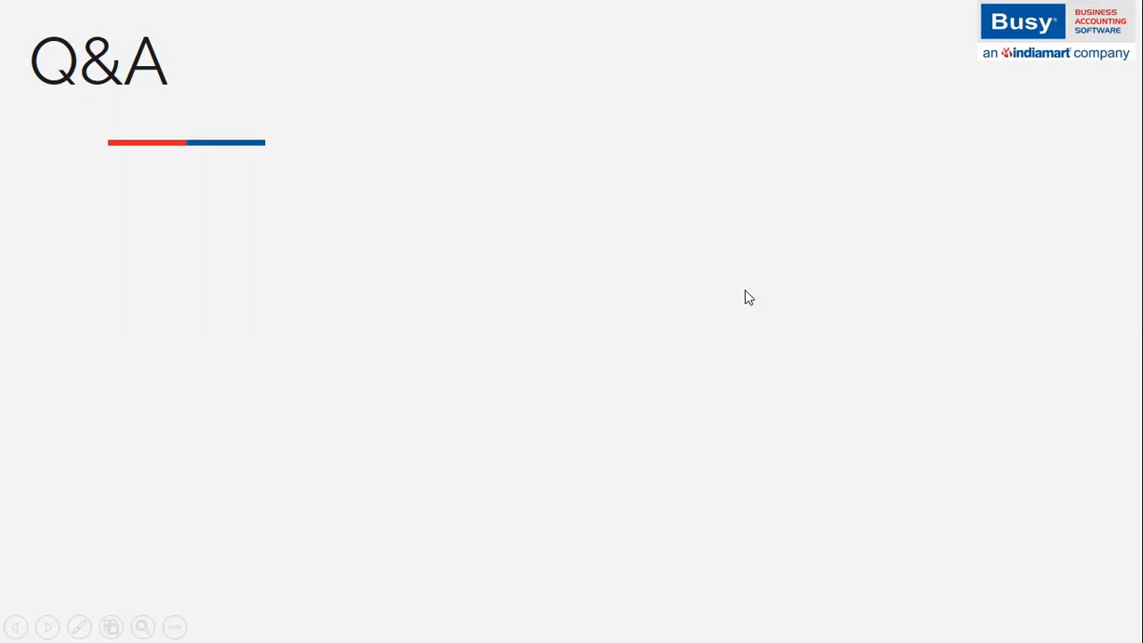
left_click(745, 292)
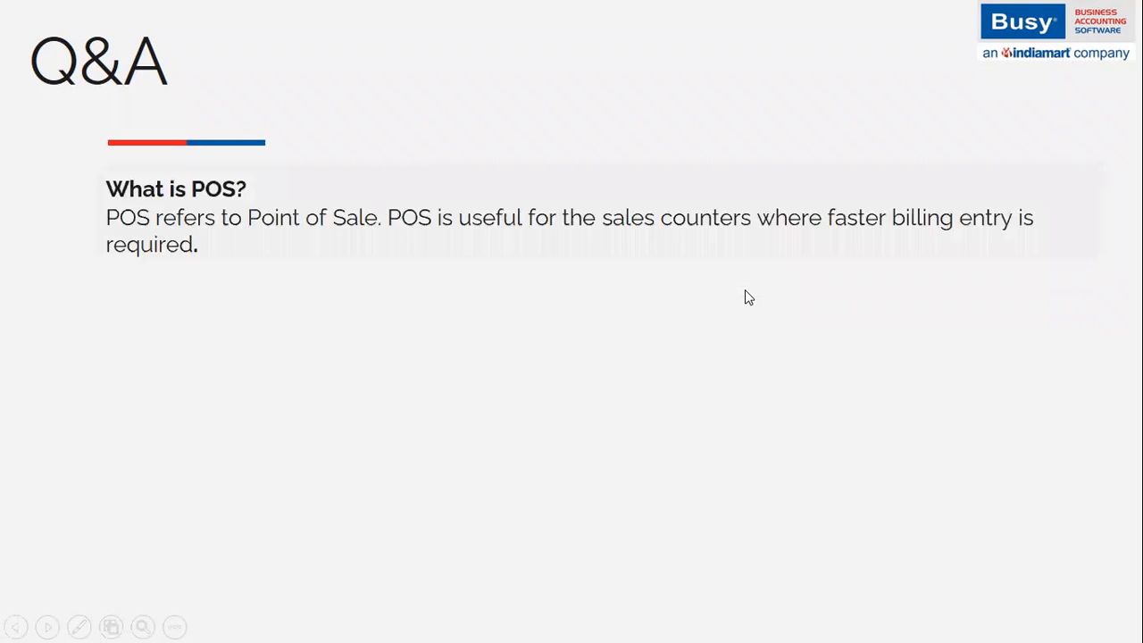